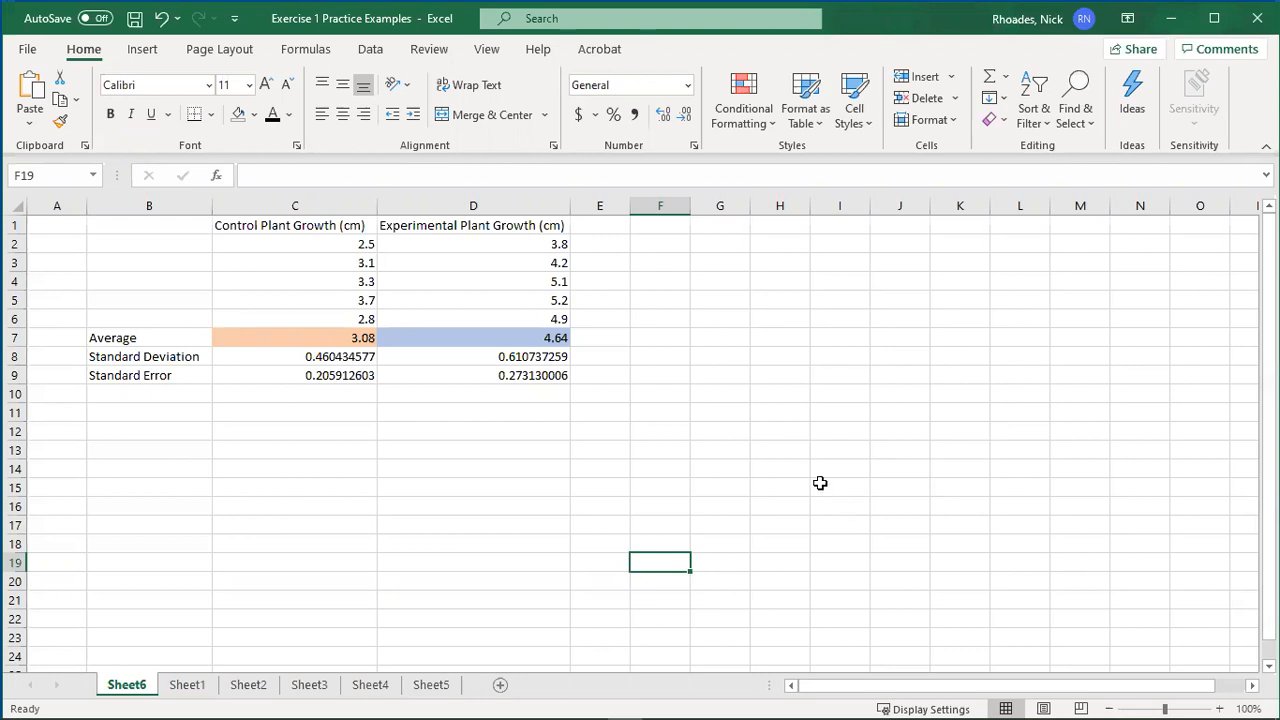
pyautogui.rightClick(710, 428)
pyautogui.press('Escape')
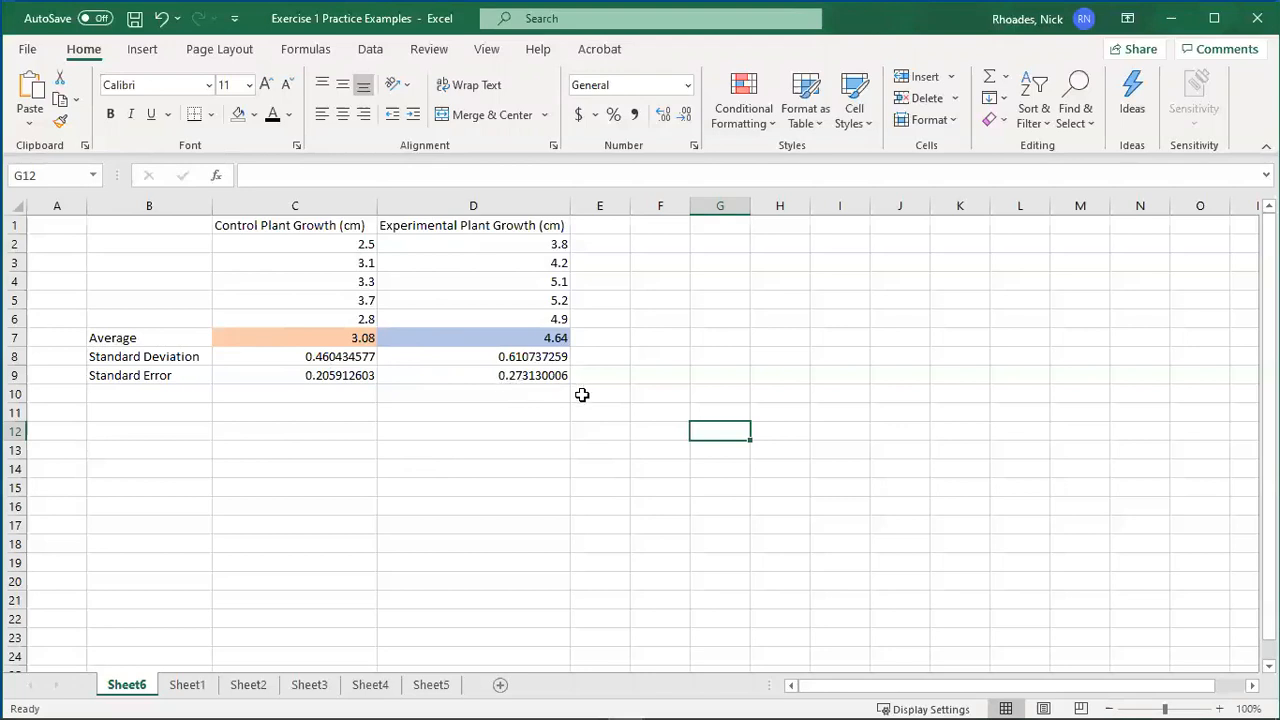
pyautogui.click(494, 516)
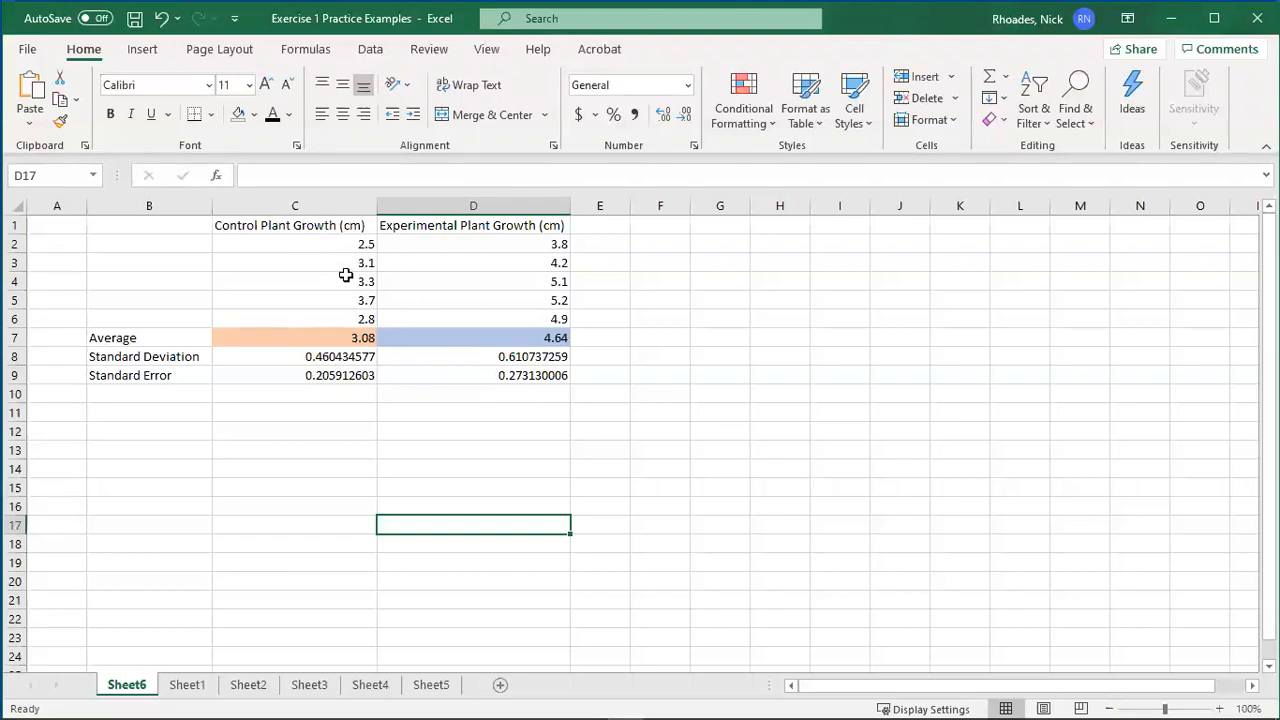
pyautogui.click(700, 555)
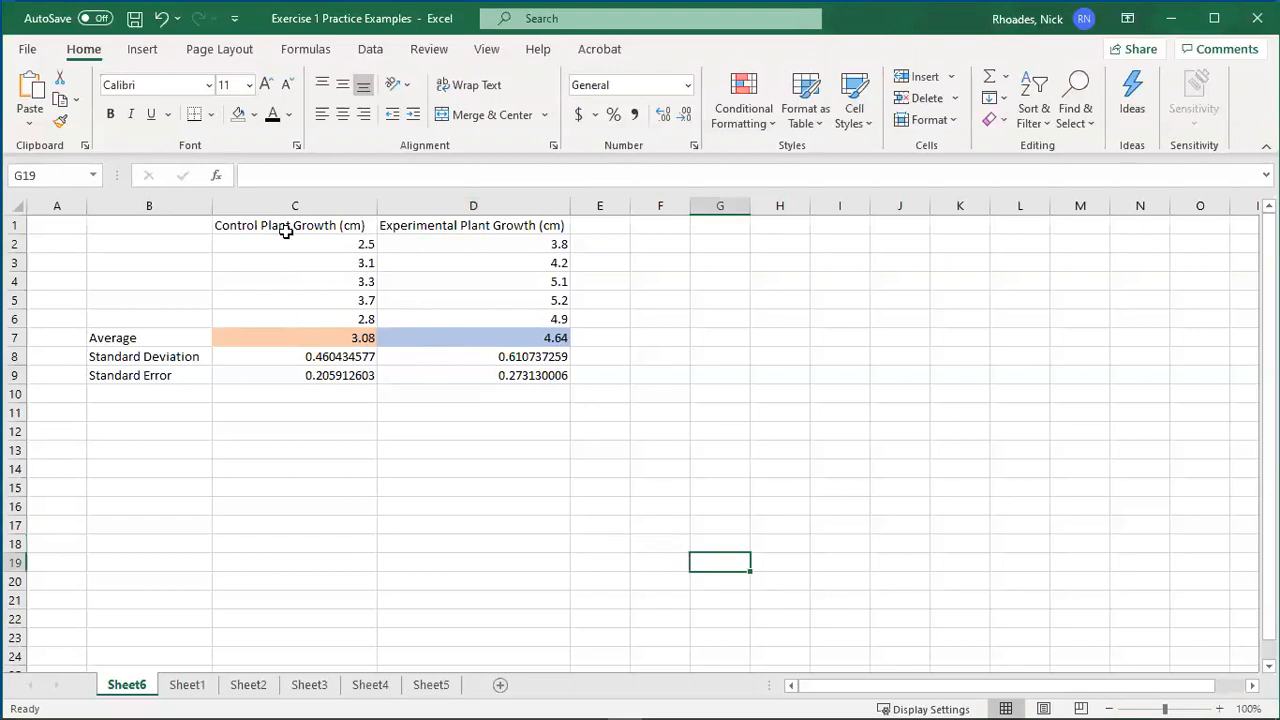
# Insert a 2-D clustered column chart from the headers C1:D1 and averages C7:D7, and place it beside the data around columns G to N
pyautogui.moveTo(245, 222); pyautogui.dragTo(427, 231)
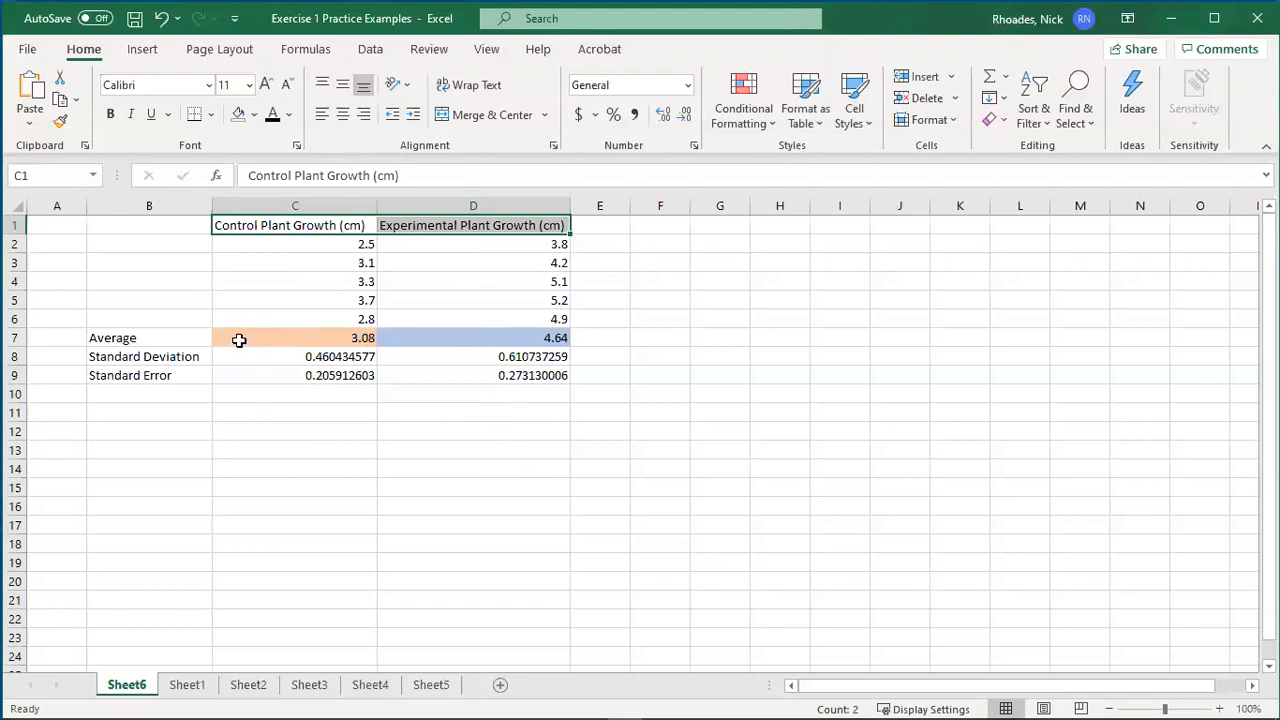
pyautogui.moveTo(230, 338); pyautogui.dragTo(404, 339)
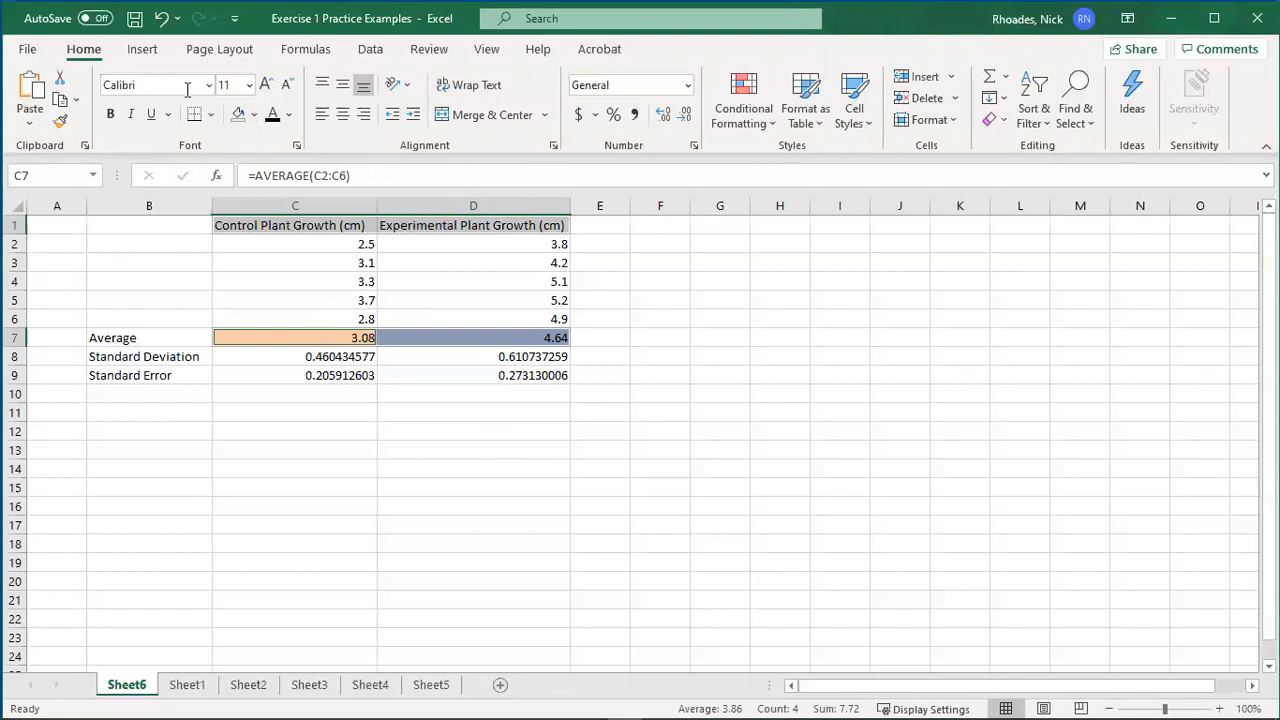
pyautogui.click(143, 50)
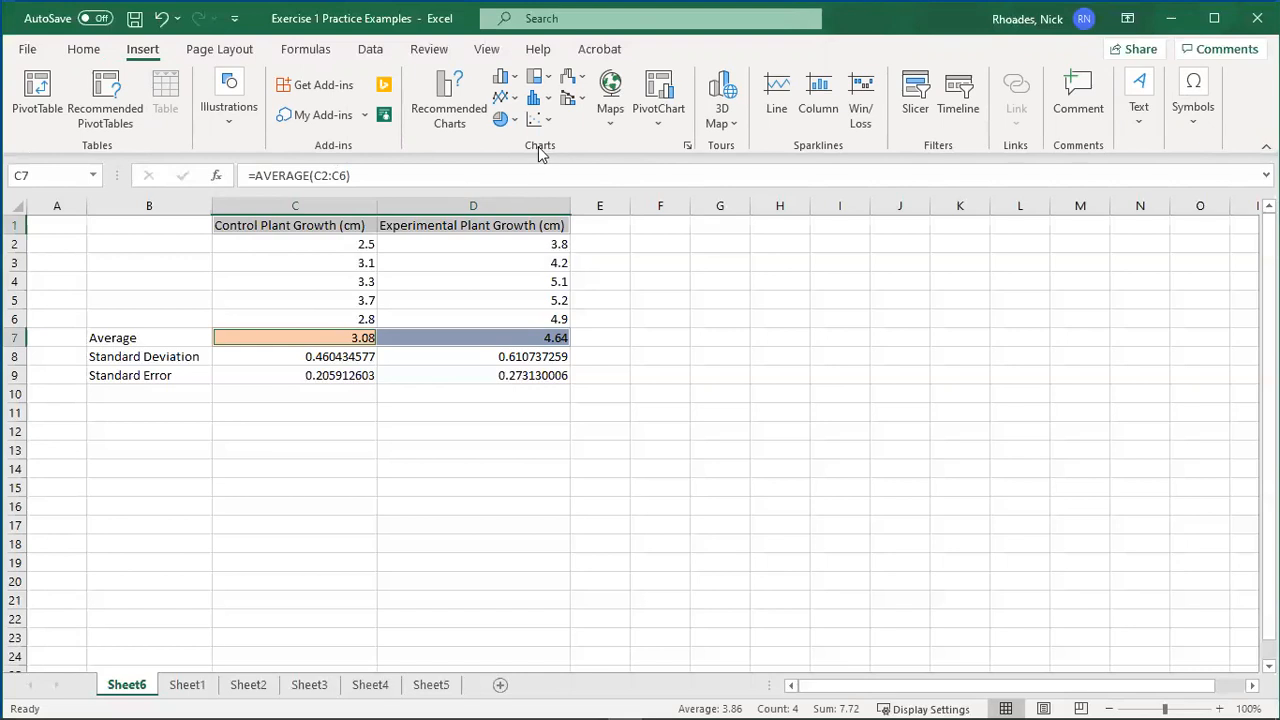
pyautogui.click(507, 84)
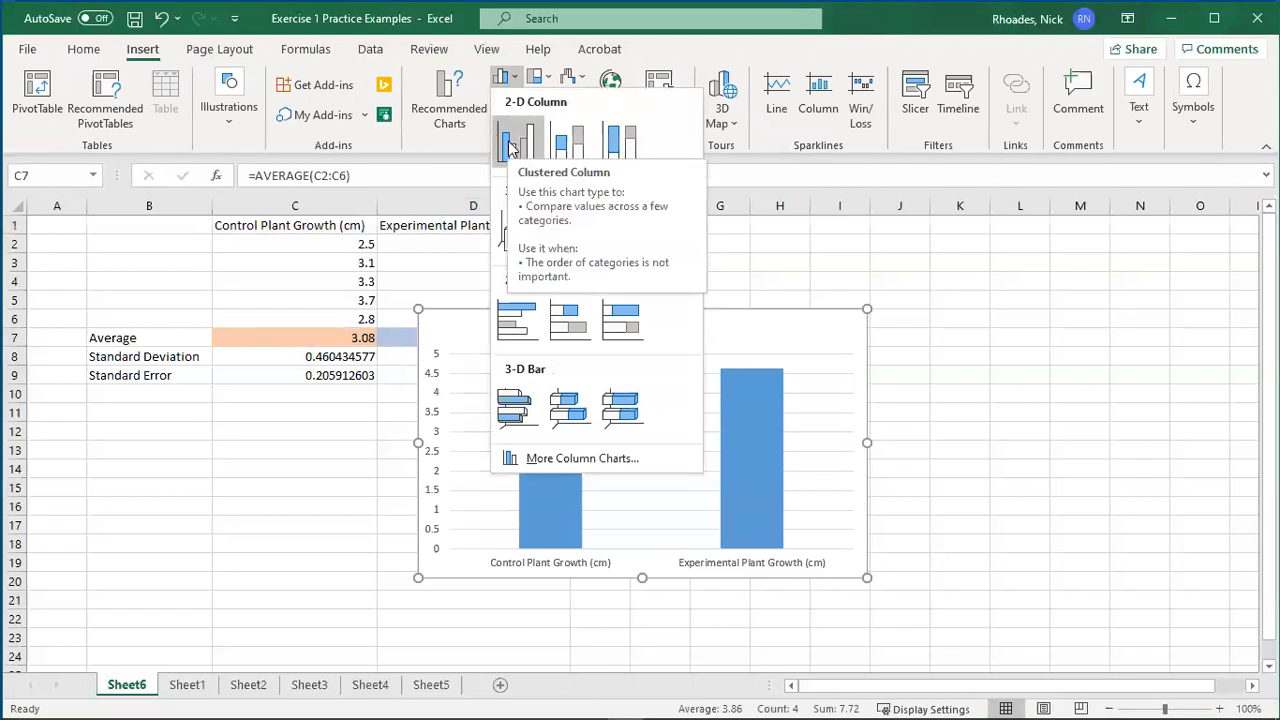
pyautogui.click(510, 147)
pyautogui.moveTo(766, 314); pyautogui.dragTo(1063, 250)
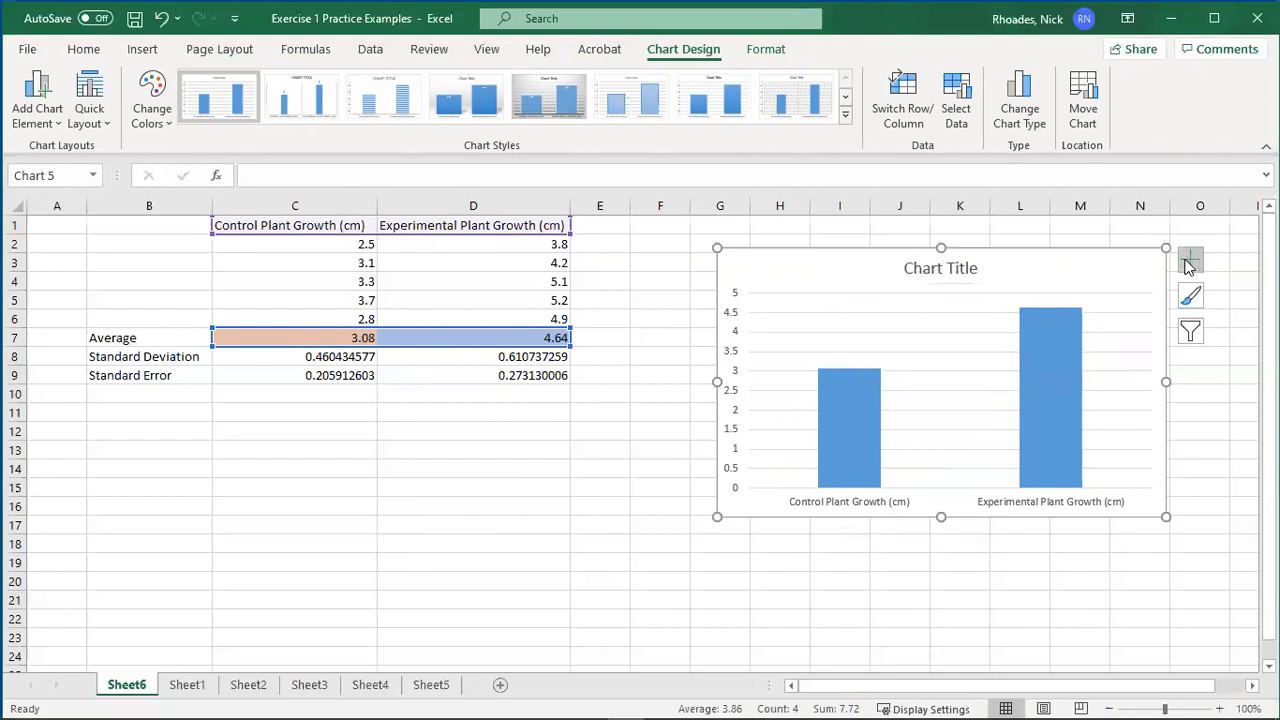
# Replace the chart title with "Linear Growth of Plants in Control and Experimental Soil"
pyautogui.click(908, 268)
pyautogui.moveTo(906, 268); pyautogui.dragTo(977, 276)
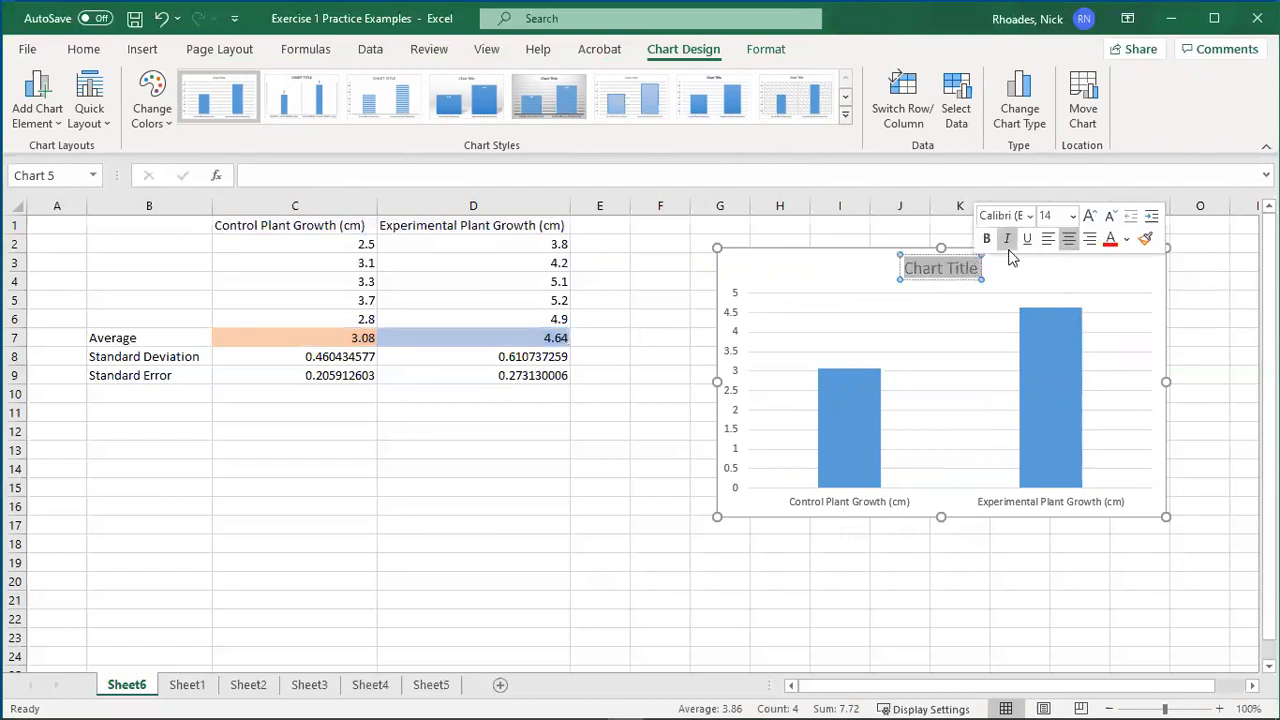
pyautogui.write('Linear Growth of Plant in Control')
pyautogui.press('BackSpace')
pyautogui.press('BackSpace')
pyautogui.press('BackSpace')
pyautogui.press('BackSpace')
pyautogui.press('BackSpace')
pyautogui.press('BackSpace')
pyautogui.write('ontrol')
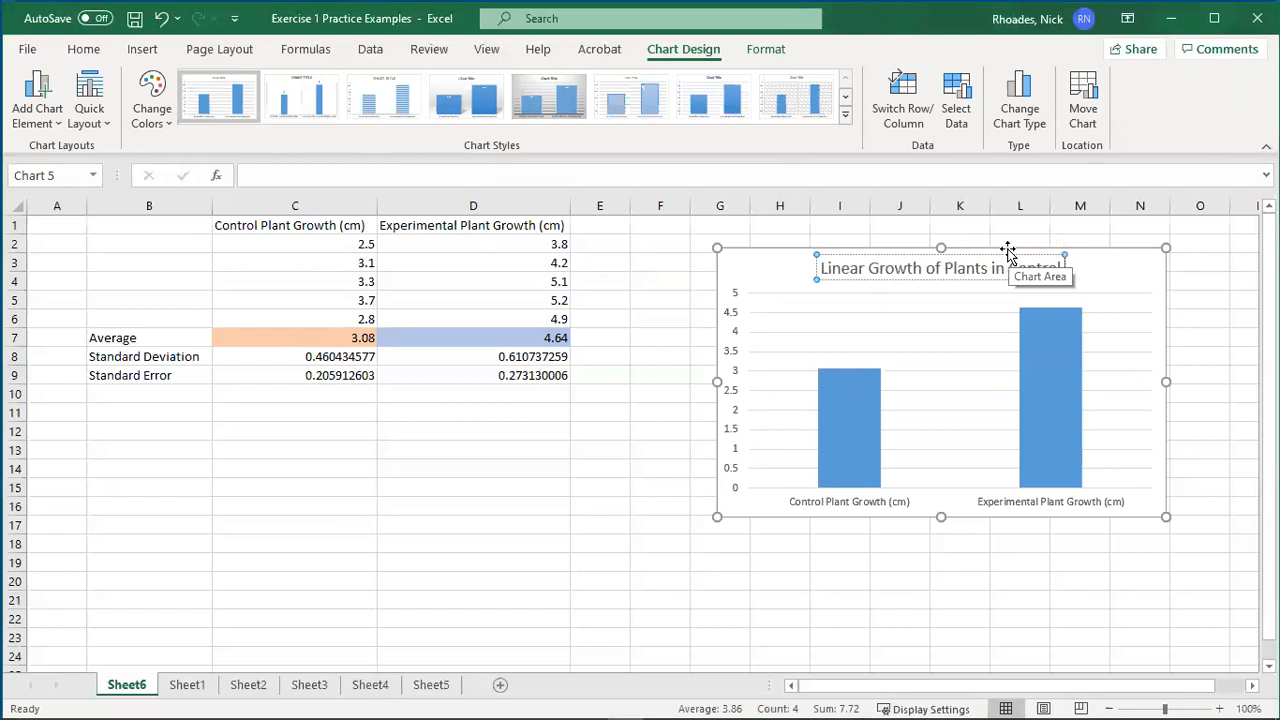
pyautogui.write(' and Experiment')
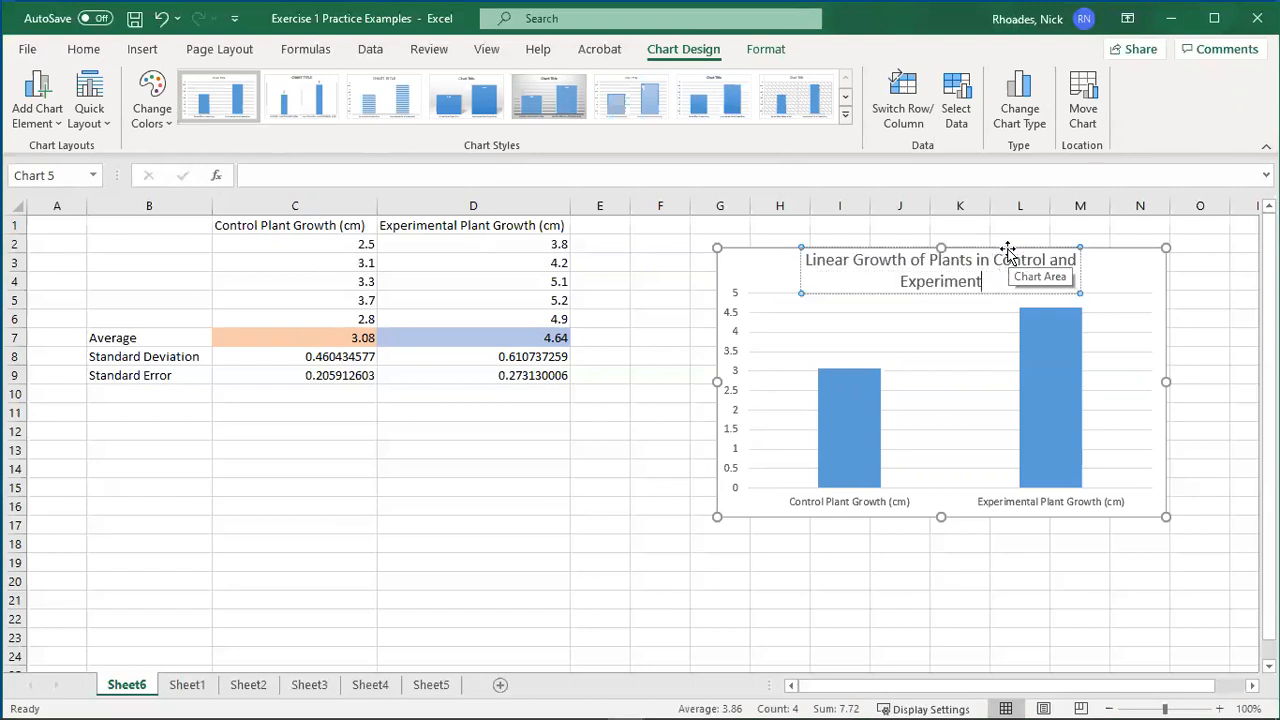
pyautogui.write('al Soi')
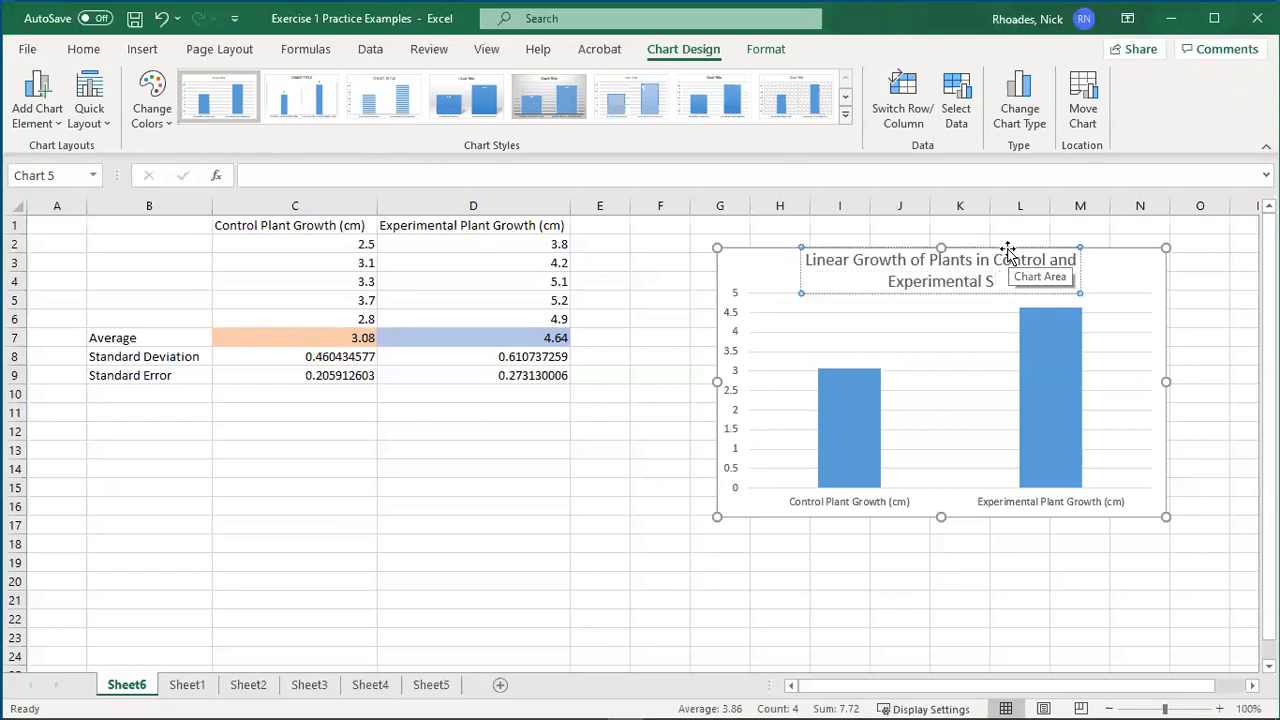
pyautogui.write('l')
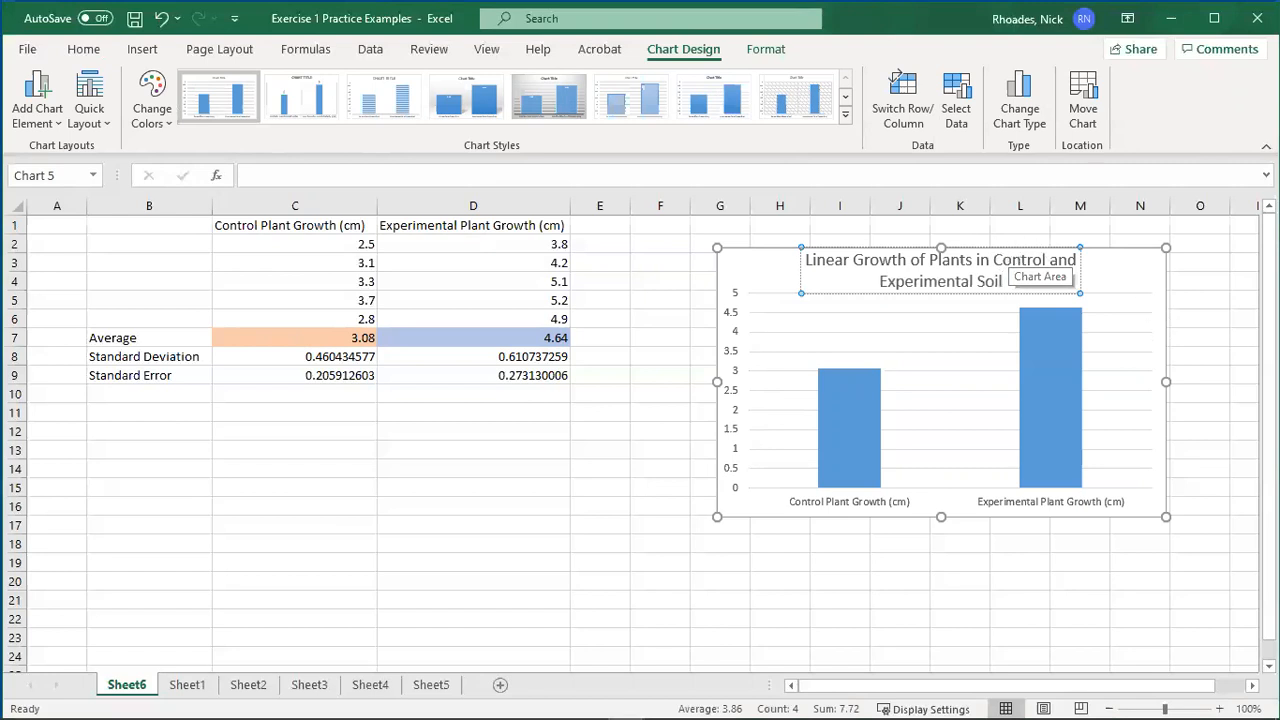
pyautogui.click(1185, 366)
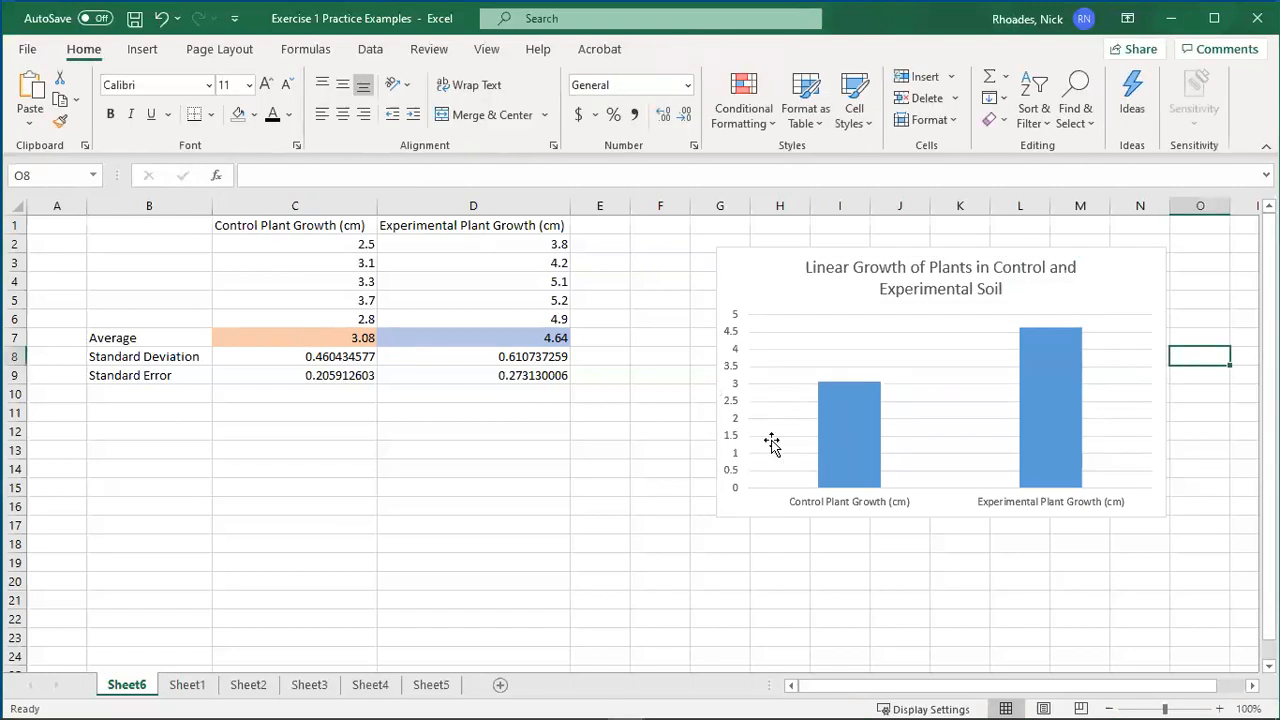
# Add axis titles to the chart and name the horizontal axis "Samples"
pyautogui.click(1157, 297)
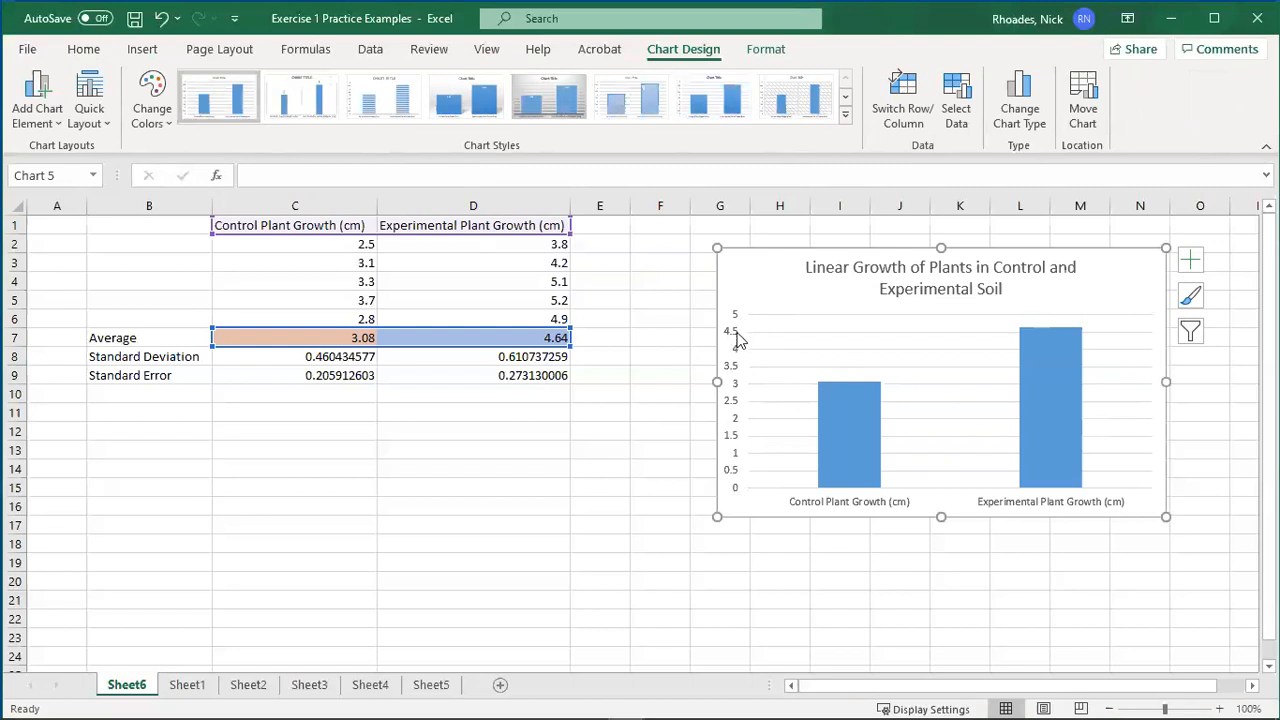
pyautogui.click(1191, 264)
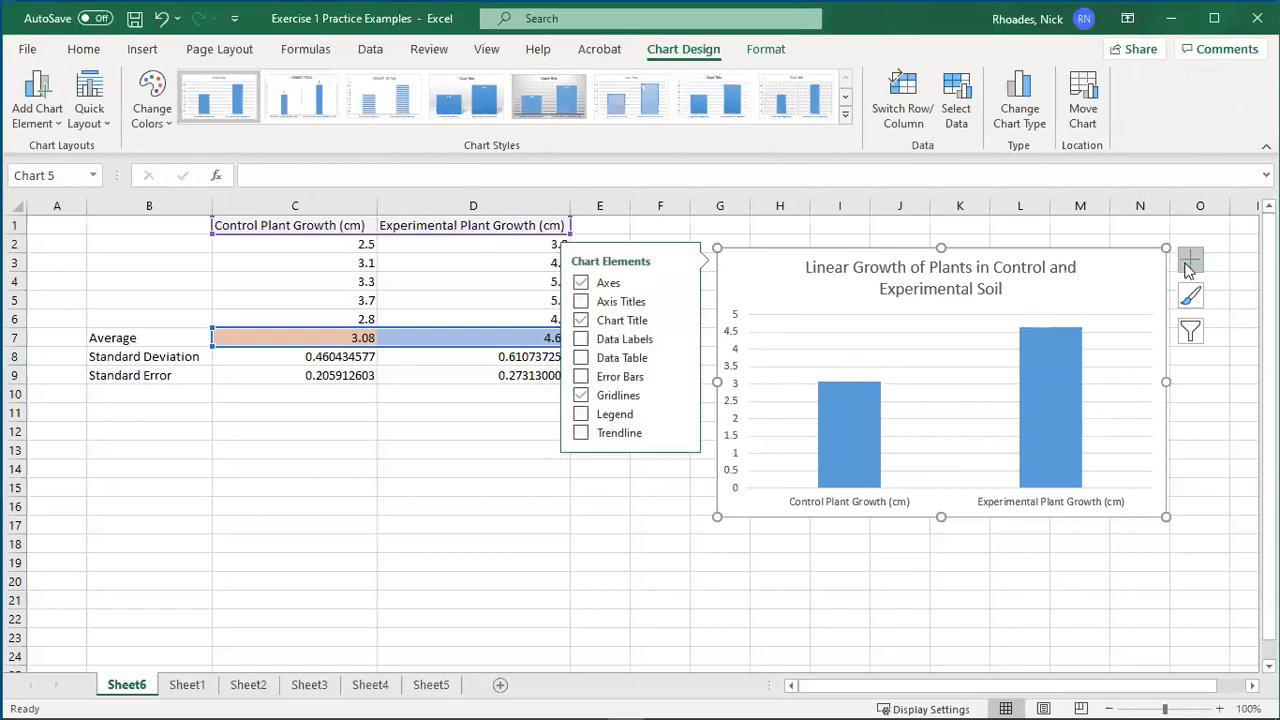
pyautogui.click(582, 303)
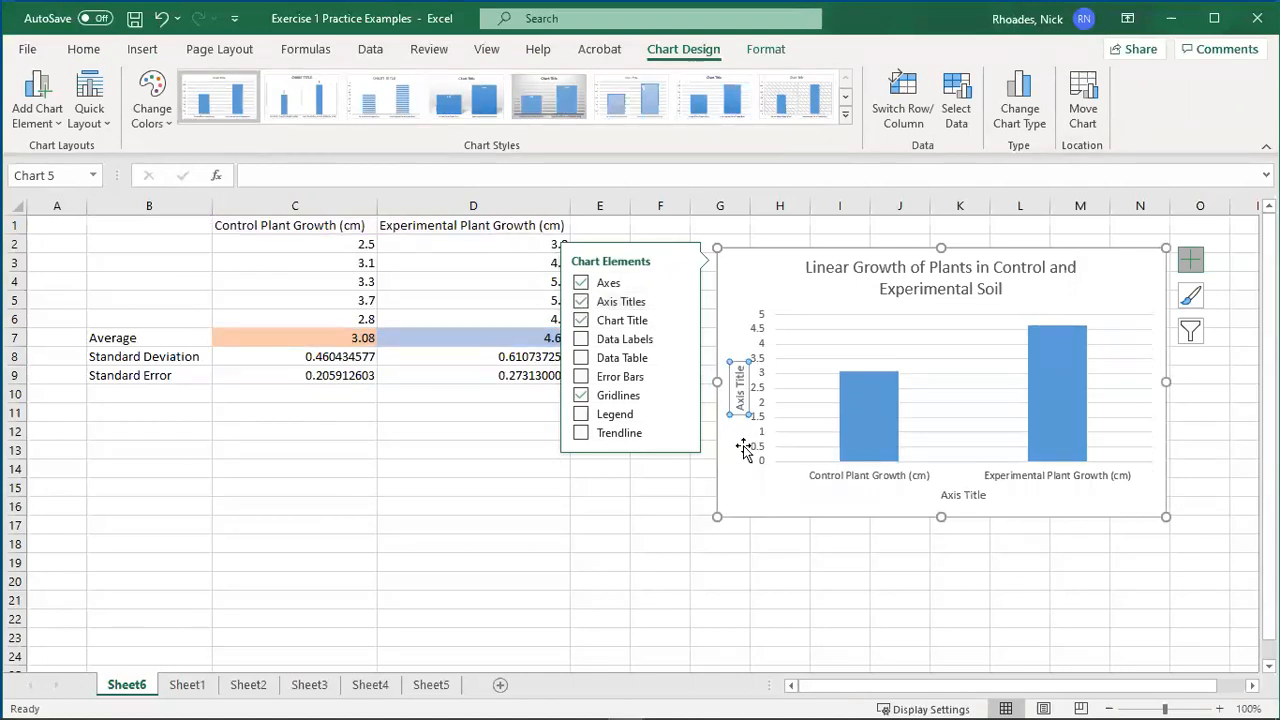
pyautogui.click(956, 496)
pyautogui.moveTo(945, 496); pyautogui.dragTo(995, 497)
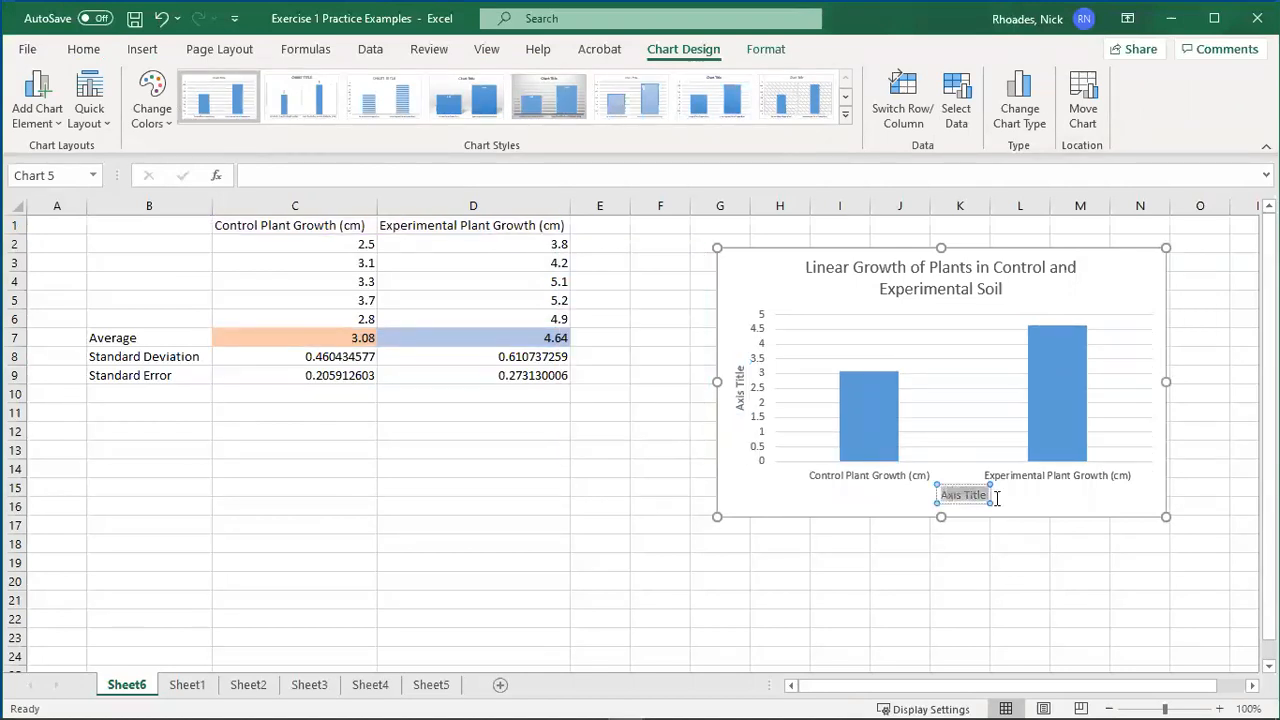
pyautogui.write('Samples')
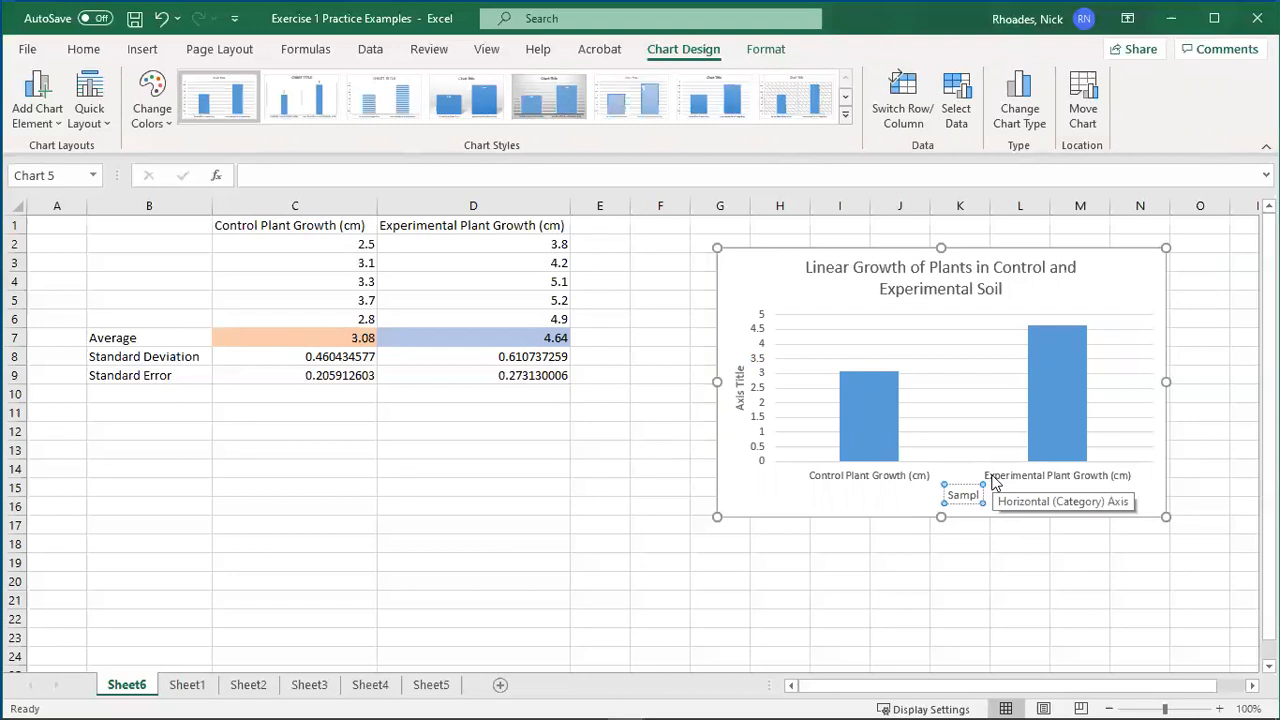
pyautogui.click(840, 522)
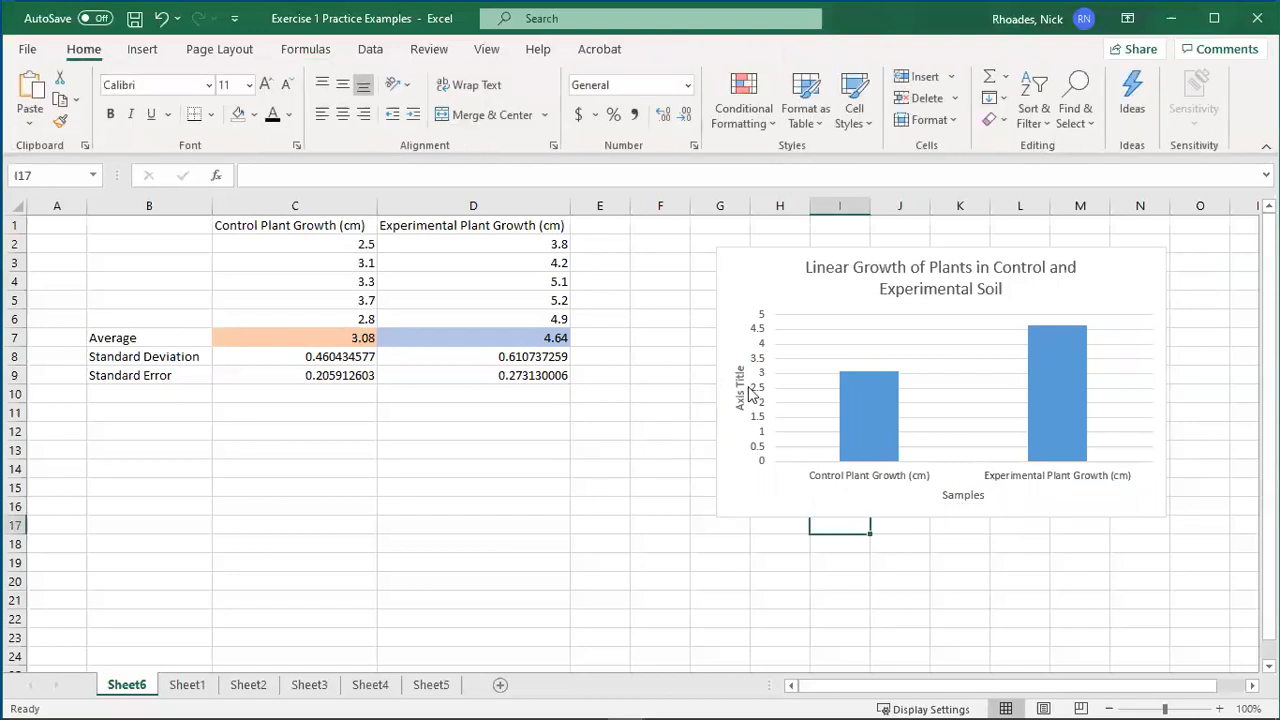
# Rename the vertical axis title as "Height (cm)"
pyautogui.click(738, 392)
pyautogui.click(735, 398)
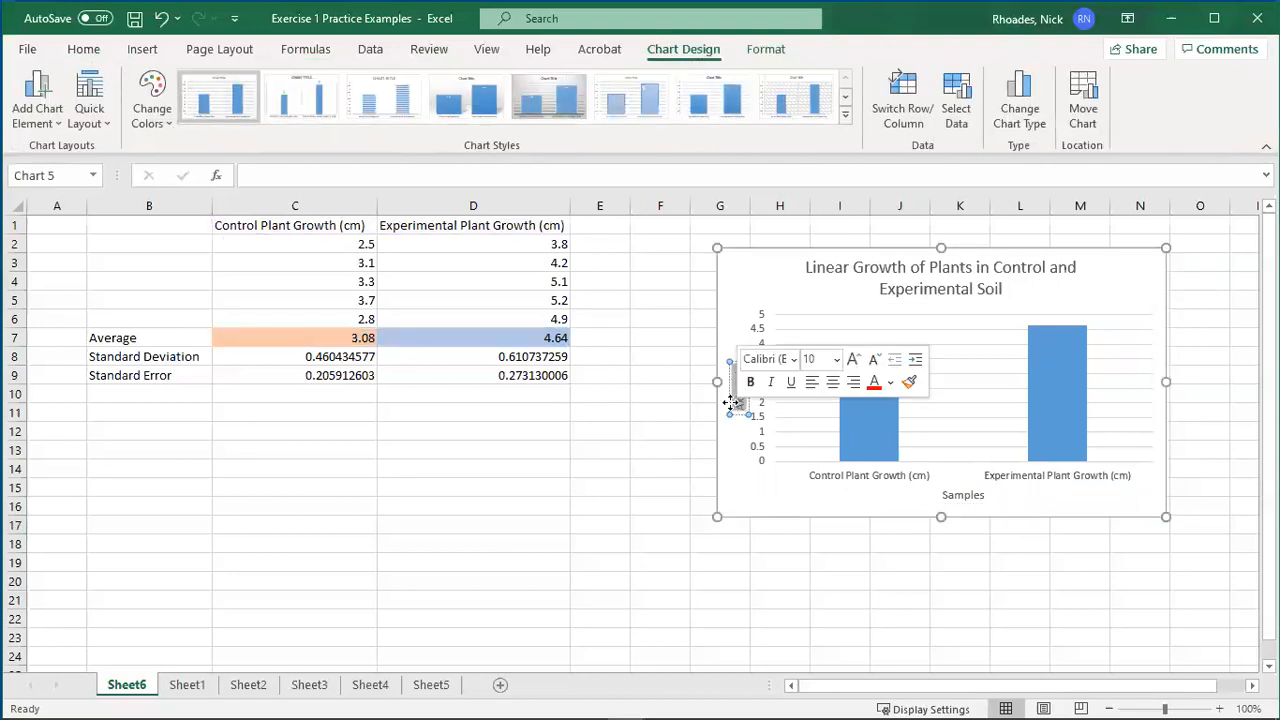
pyautogui.write('Height')
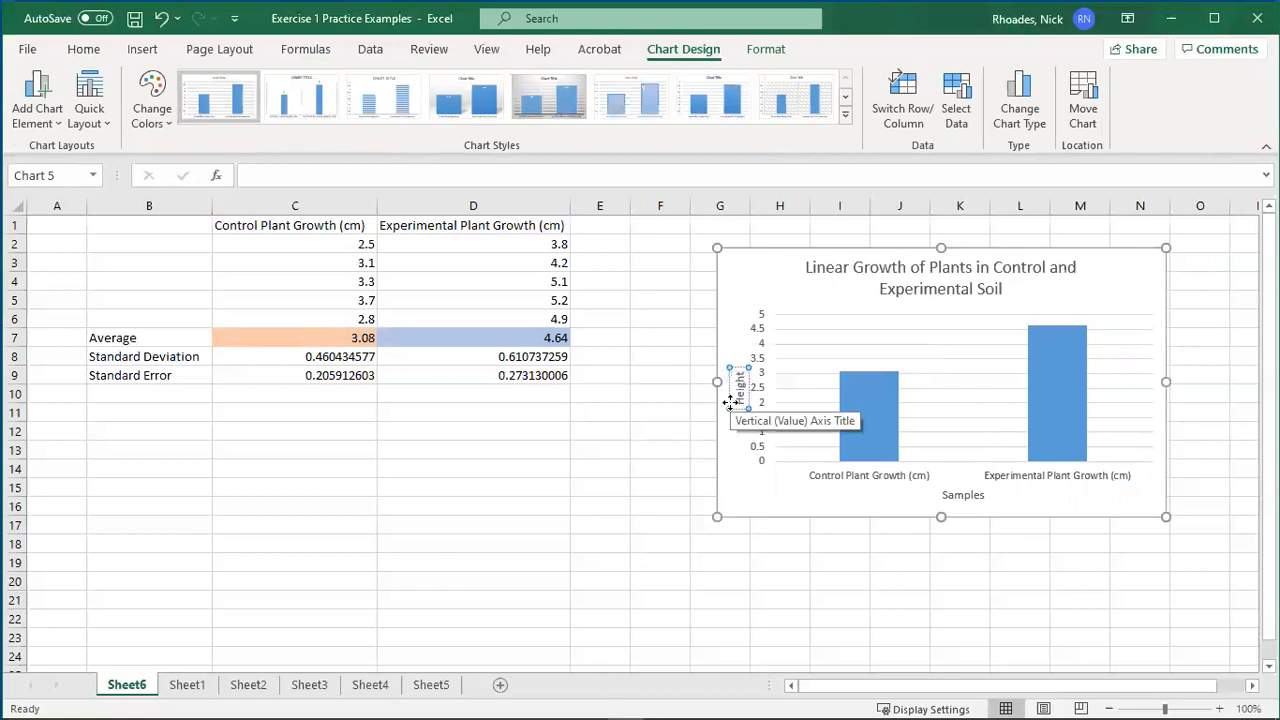
pyautogui.write(' (cm))')
pyautogui.press('Return')
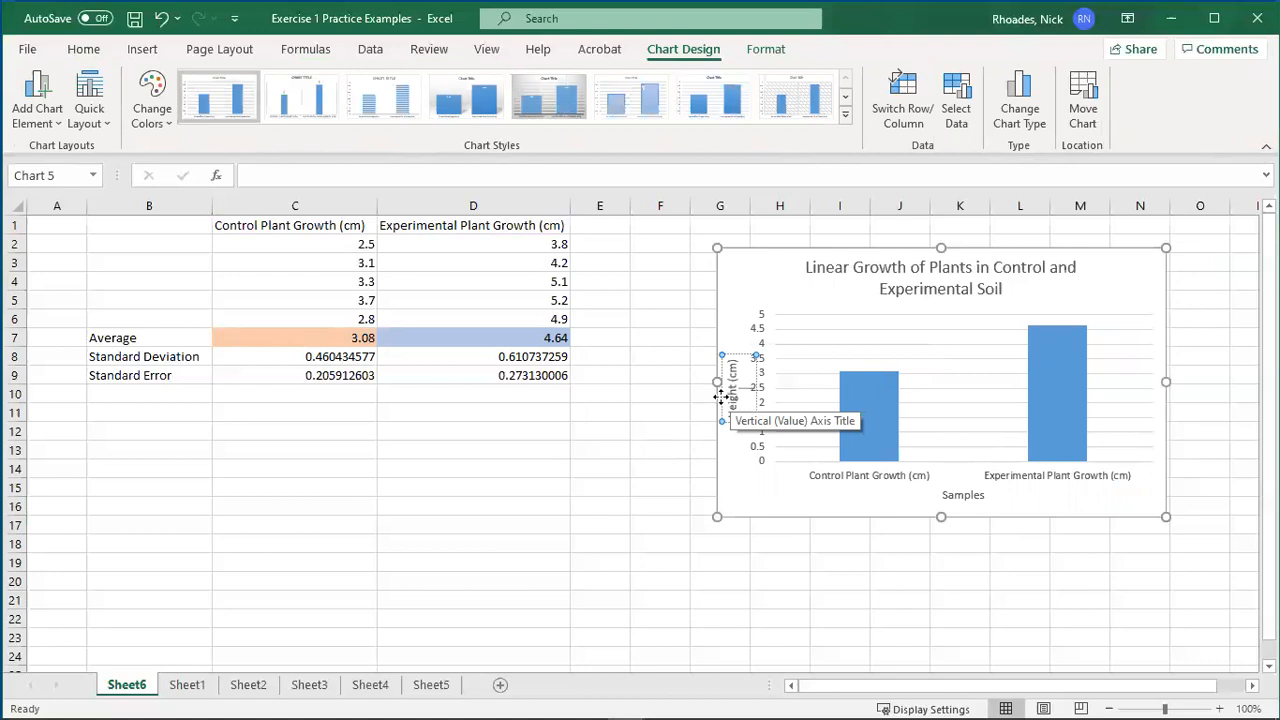
pyautogui.click(822, 560)
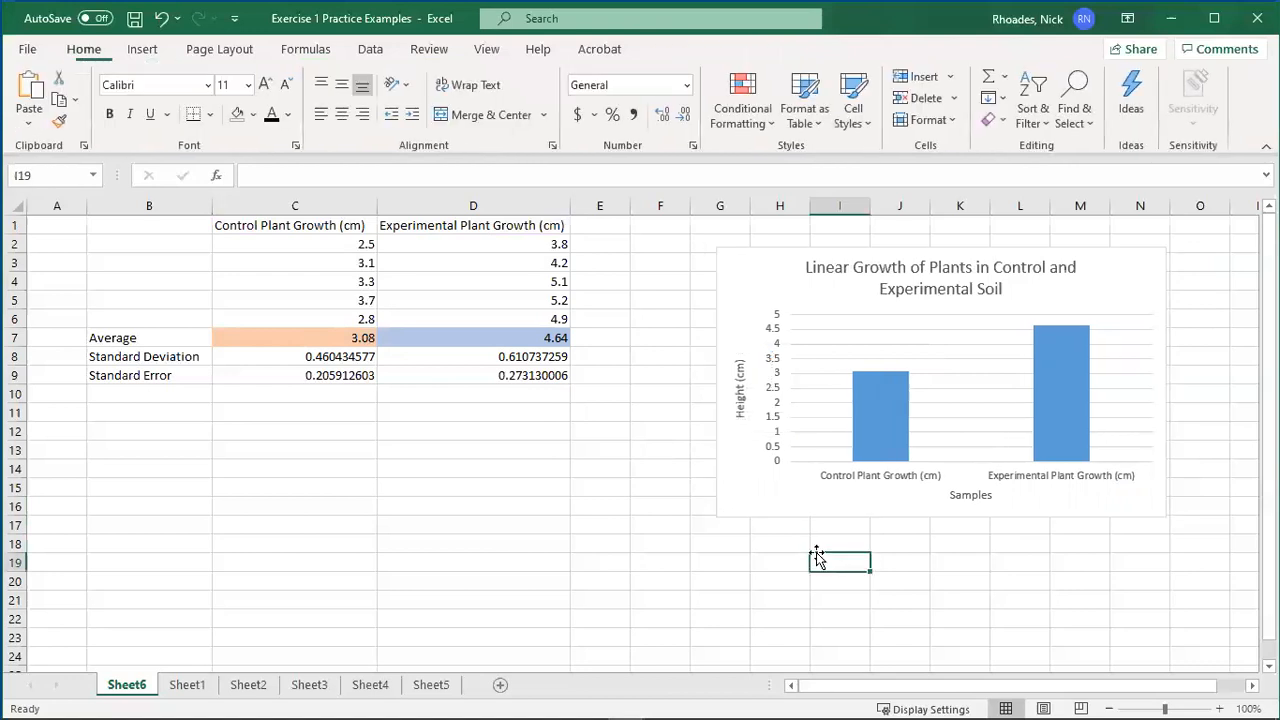
# Add error bars to both columns of the plant growth chart
pyautogui.click(1016, 512)
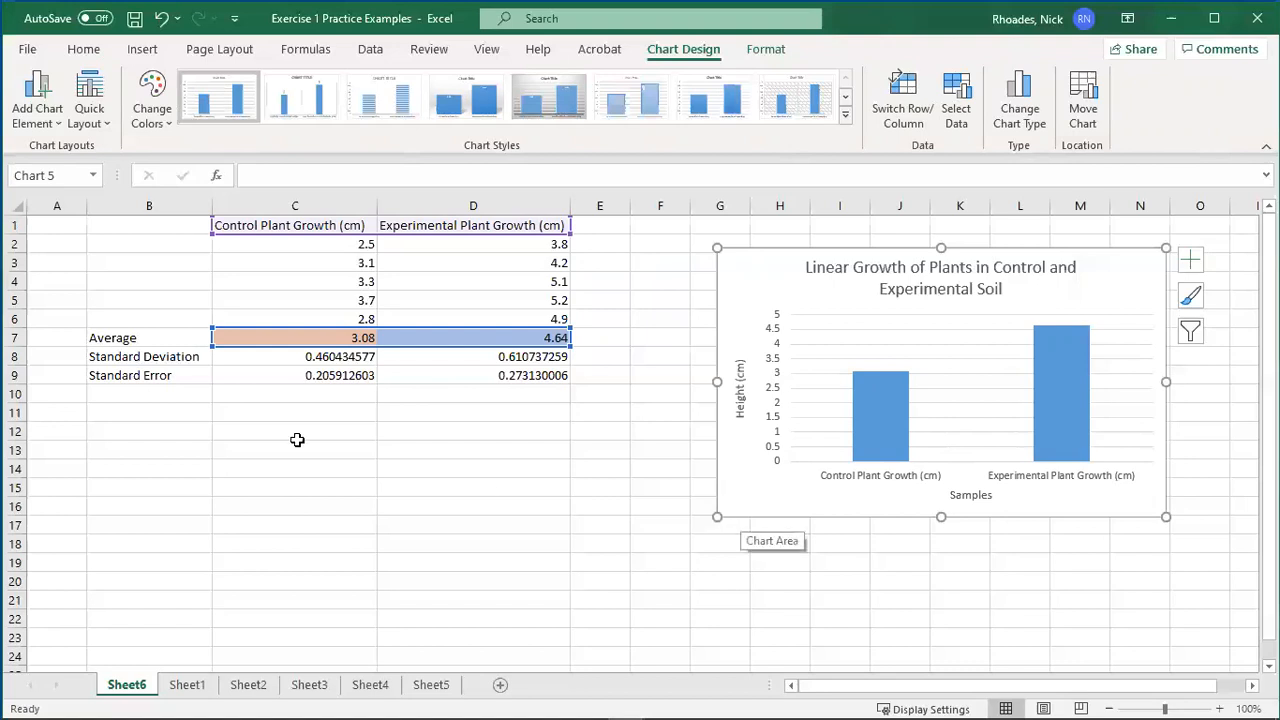
pyautogui.click(36, 112)
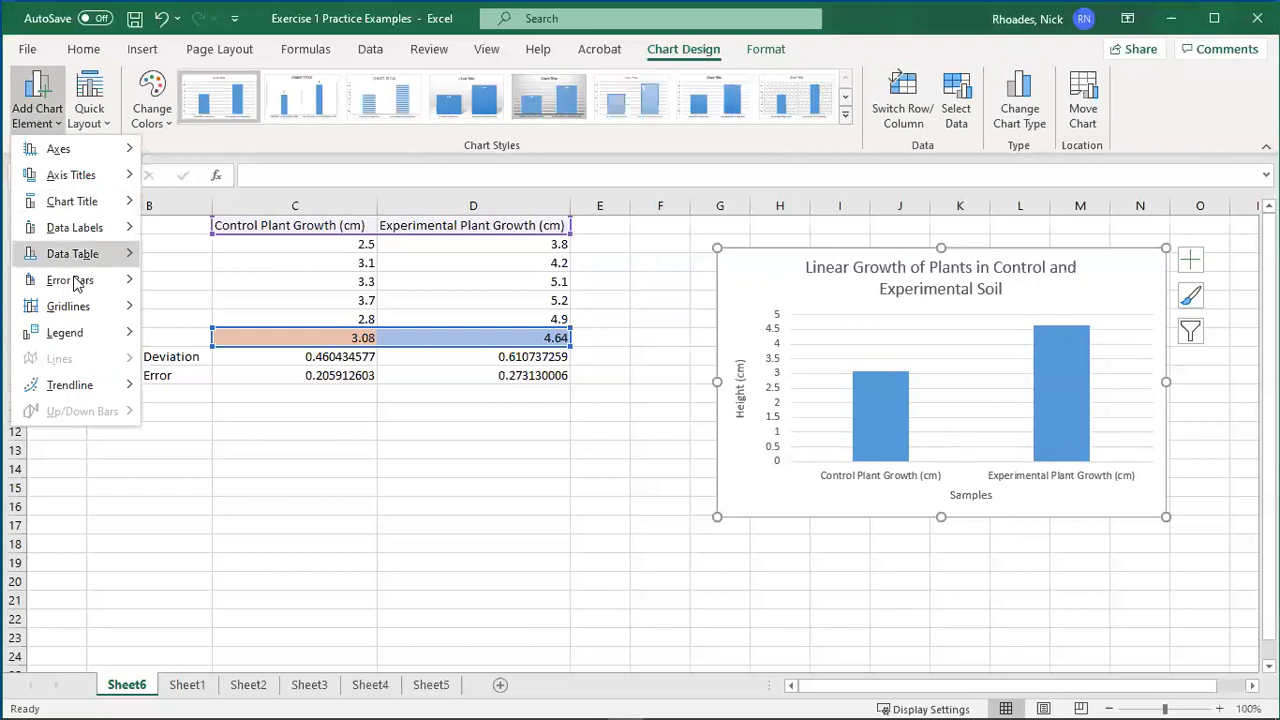
pyautogui.moveTo(75, 283)
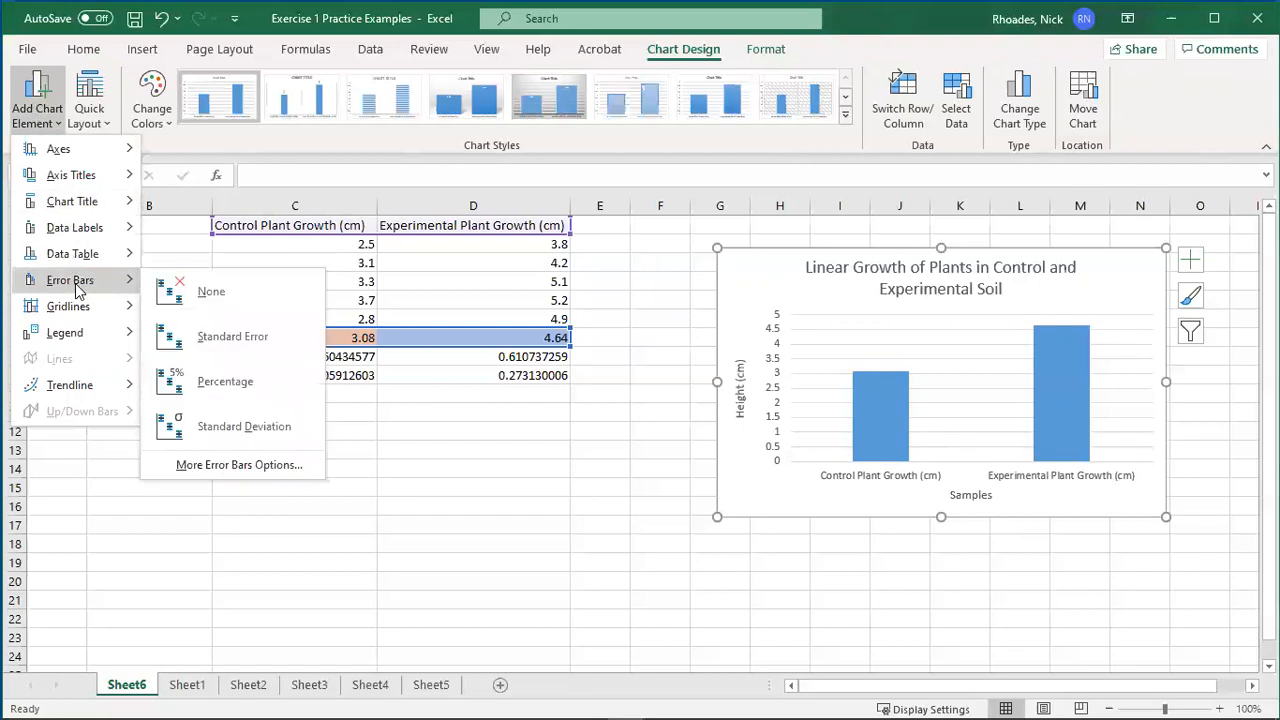
pyautogui.click(446, 500)
pyautogui.click(1192, 262)
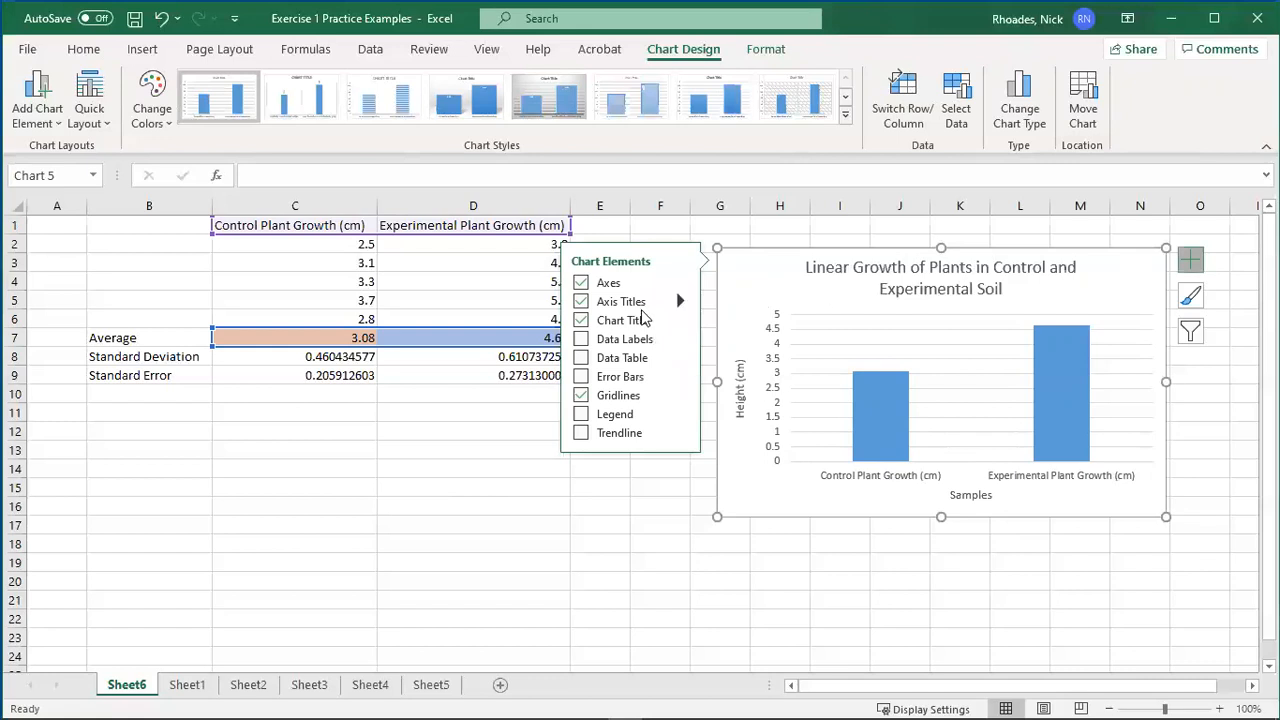
pyautogui.click(581, 377)
pyautogui.click(581, 377)
pyautogui.click(660, 522)
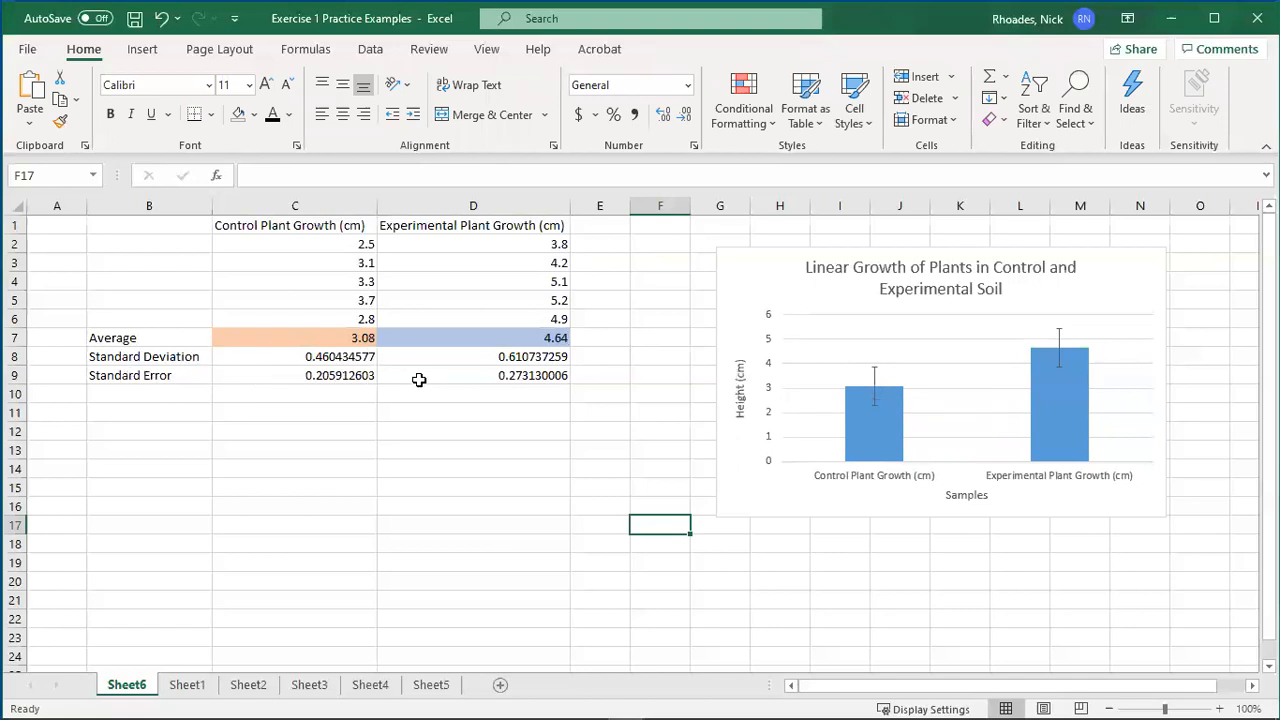
# Switch the chart's error bars to a Custom error amount and open the entry of their custom values
pyautogui.rightClick(874, 385)
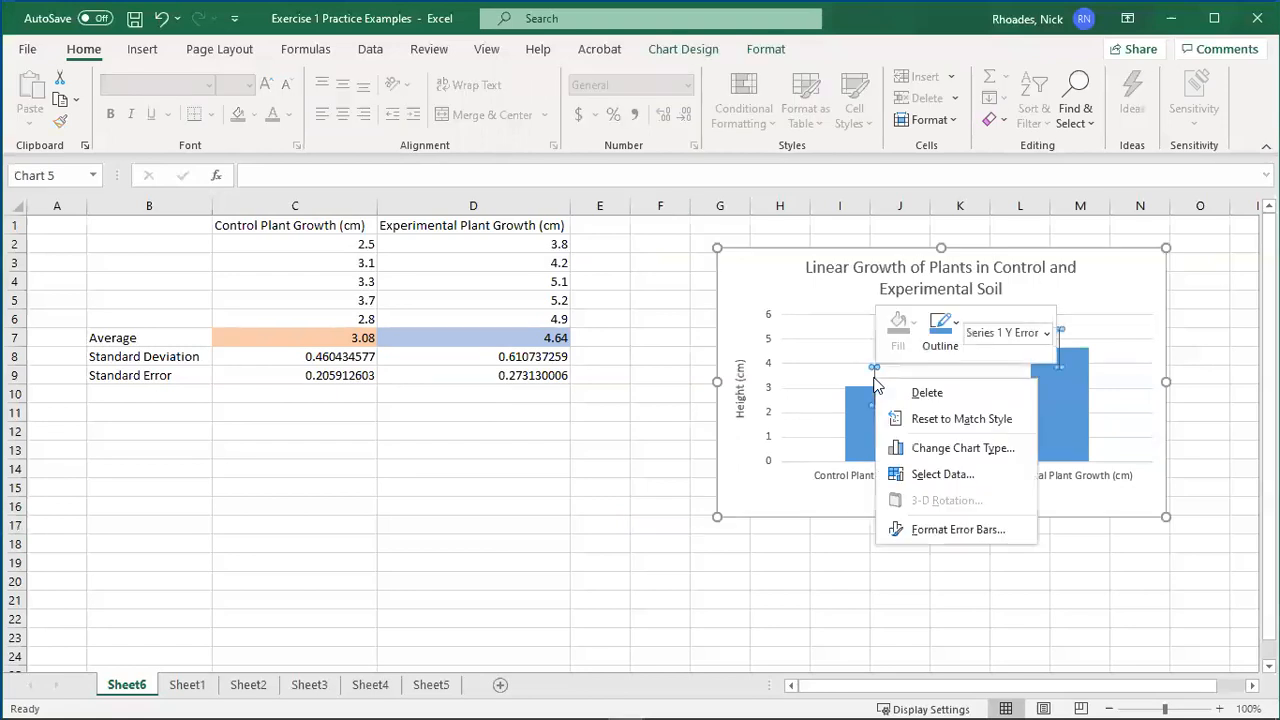
pyautogui.click(912, 528)
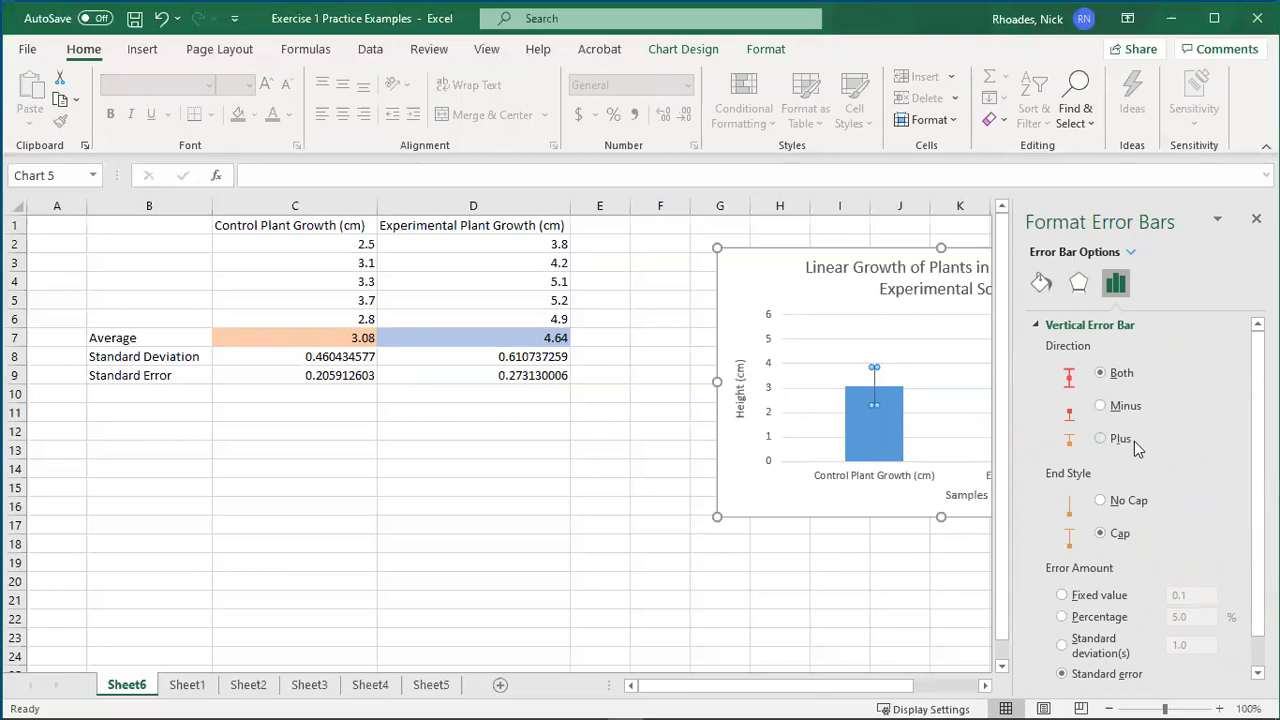
pyautogui.scroll(-1, 1135, 448)
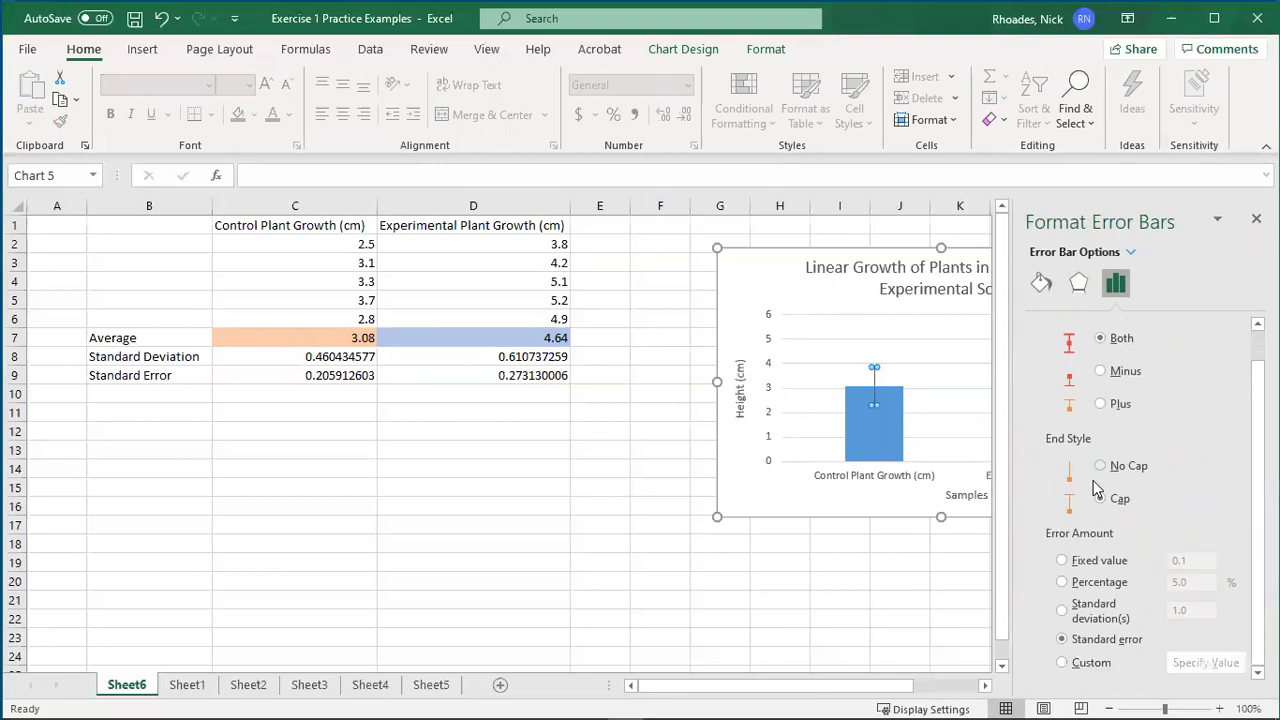
pyautogui.click(1061, 664)
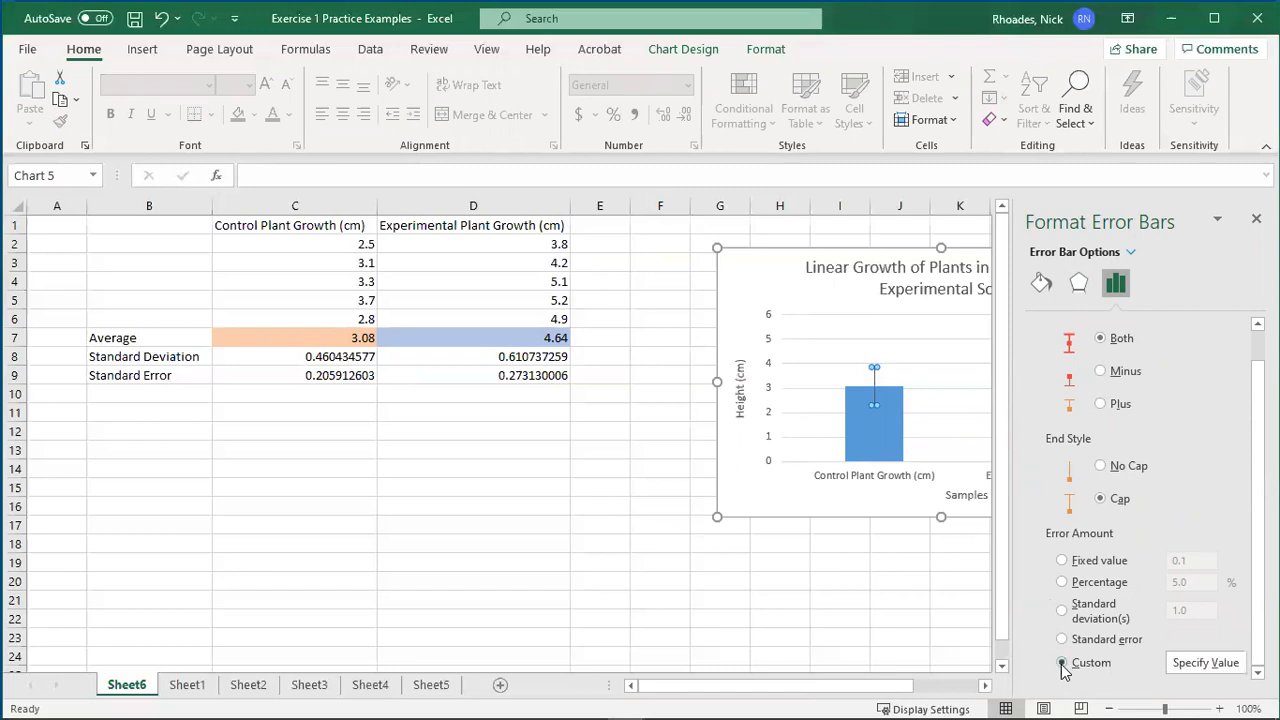
pyautogui.click(1216, 668)
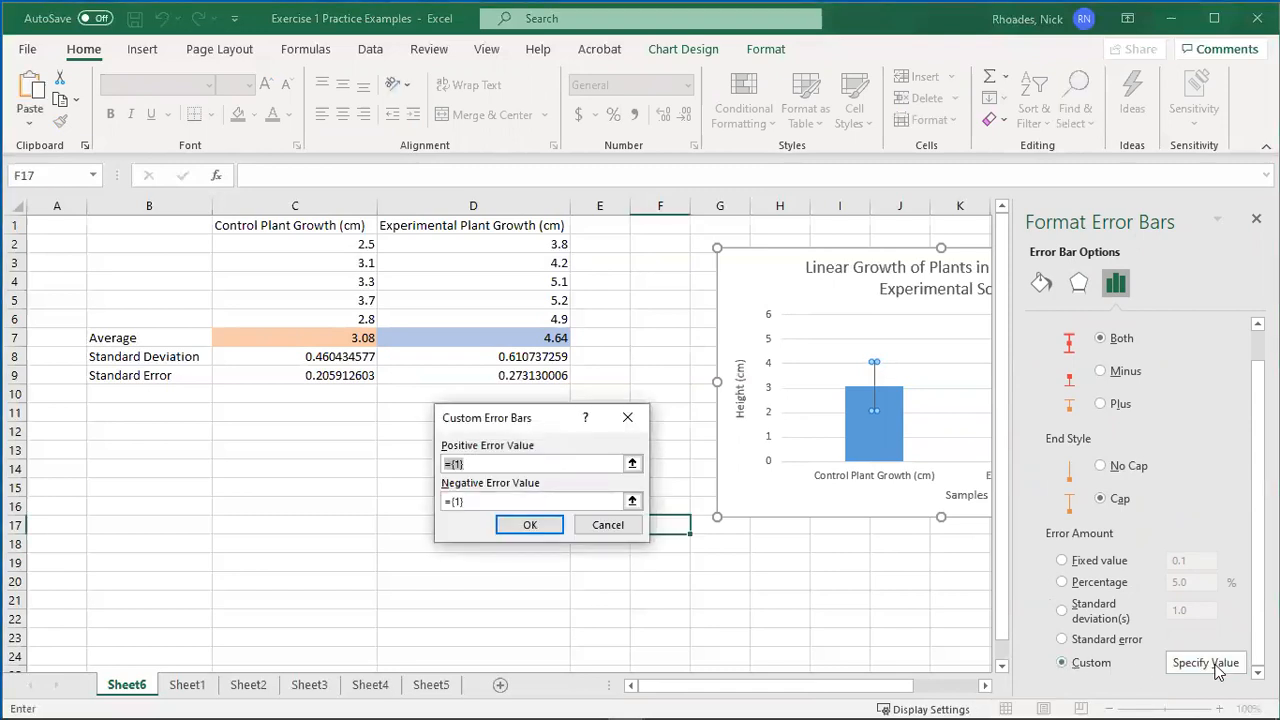
# Clear the default positive and negative error values and close the error bar formatting options
pyautogui.press('BackSpace')
pyautogui.moveTo(494, 502); pyautogui.dragTo(286, 492)
pyautogui.press('BackSpace')
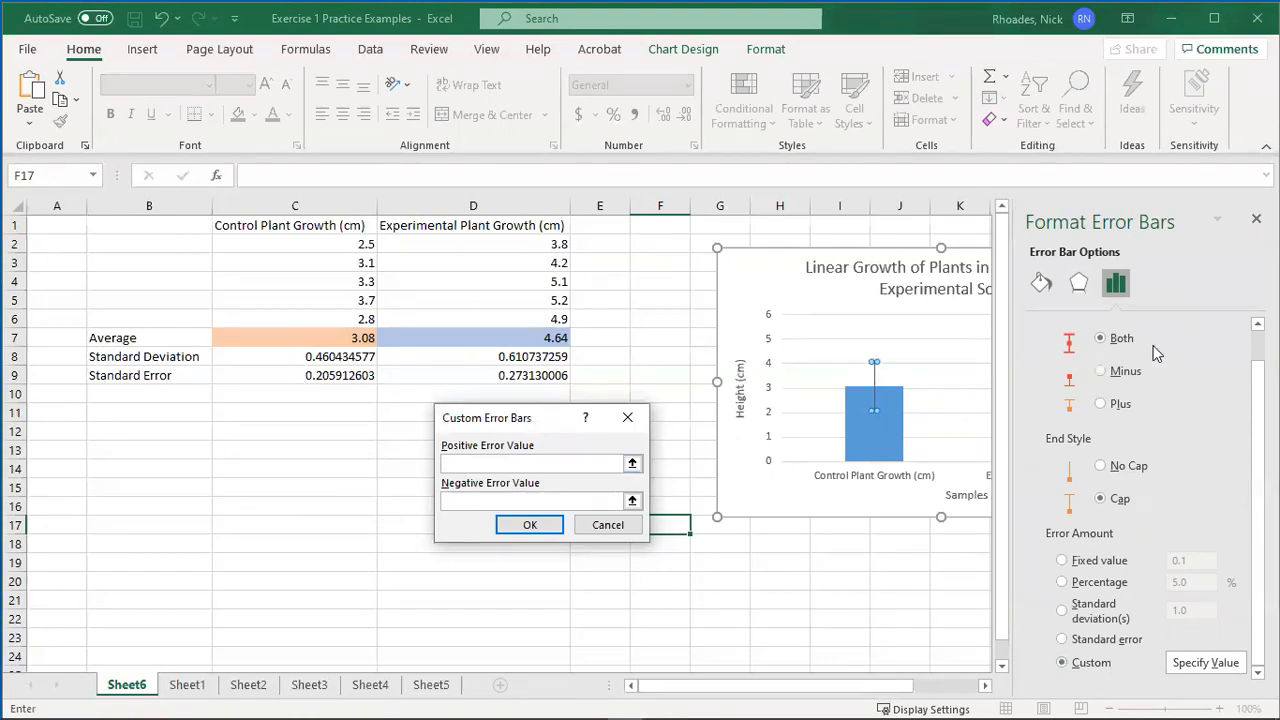
pyautogui.click(1256, 218)
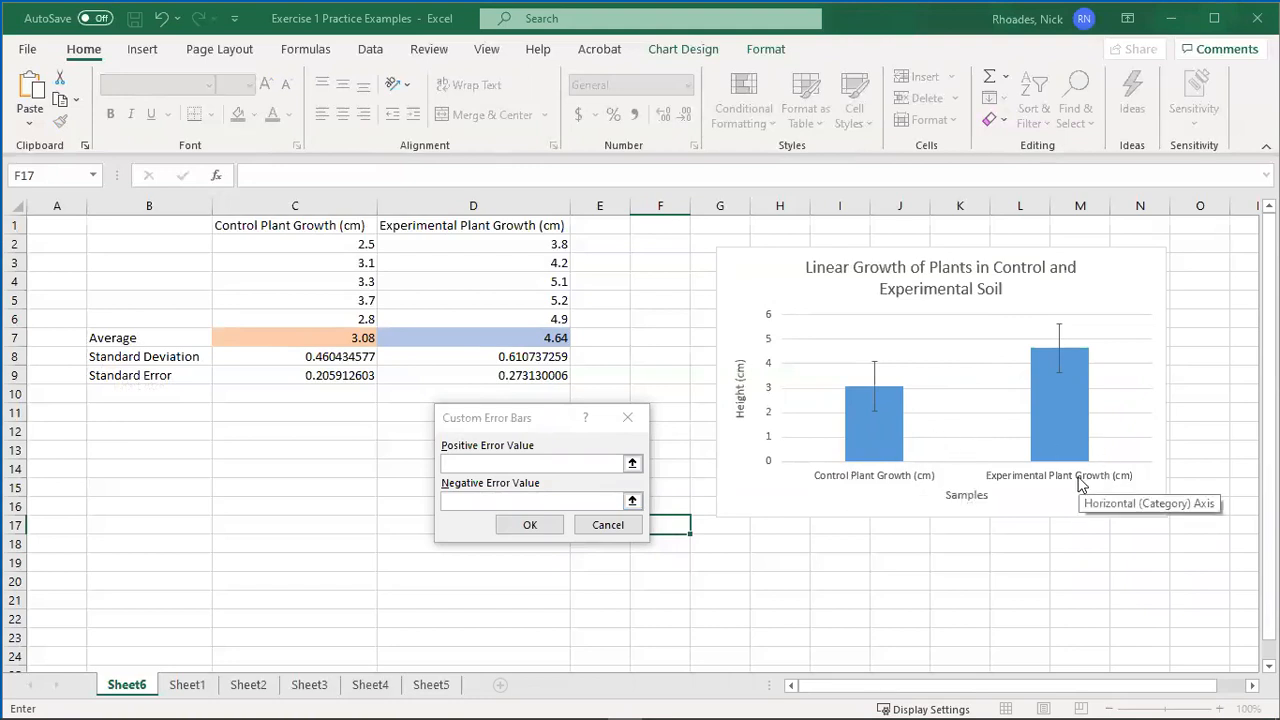
# Set the positive error value to the standard error cells, =Sheet6!$C$9:$D$9
pyautogui.click(452, 462)
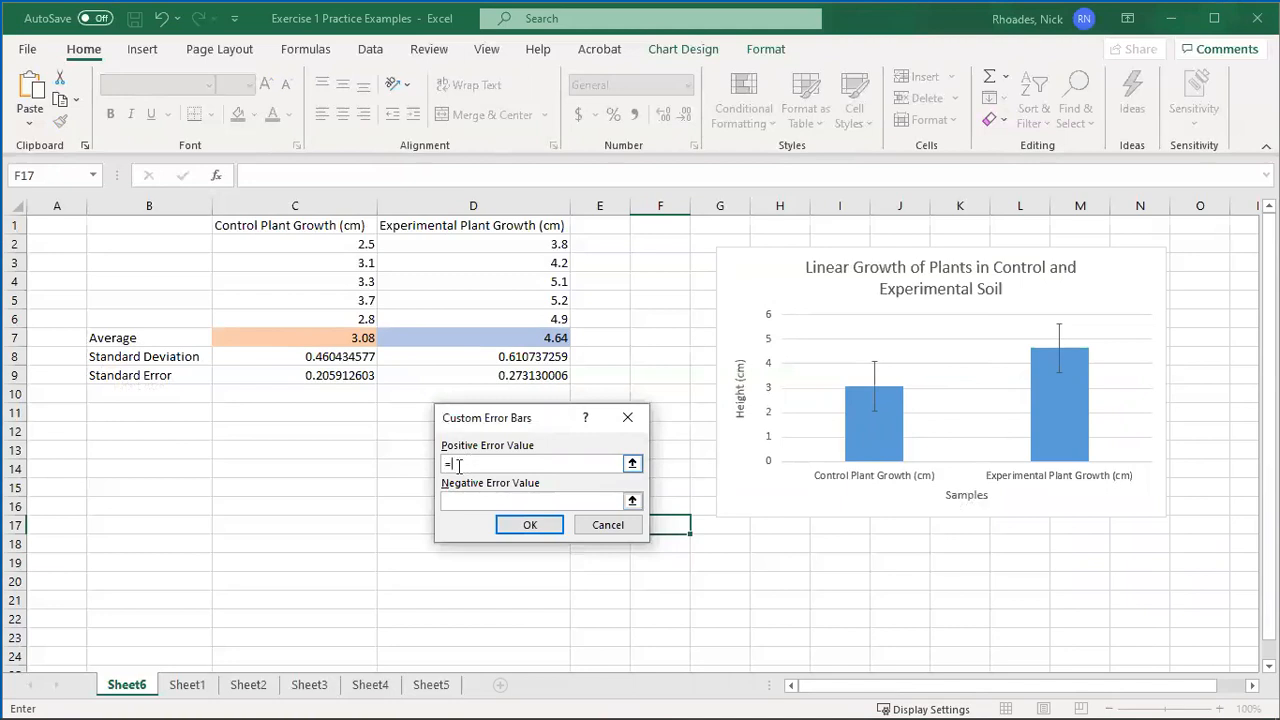
pyautogui.click(297, 373)
pyautogui.moveTo(352, 378); pyautogui.dragTo(417, 379)
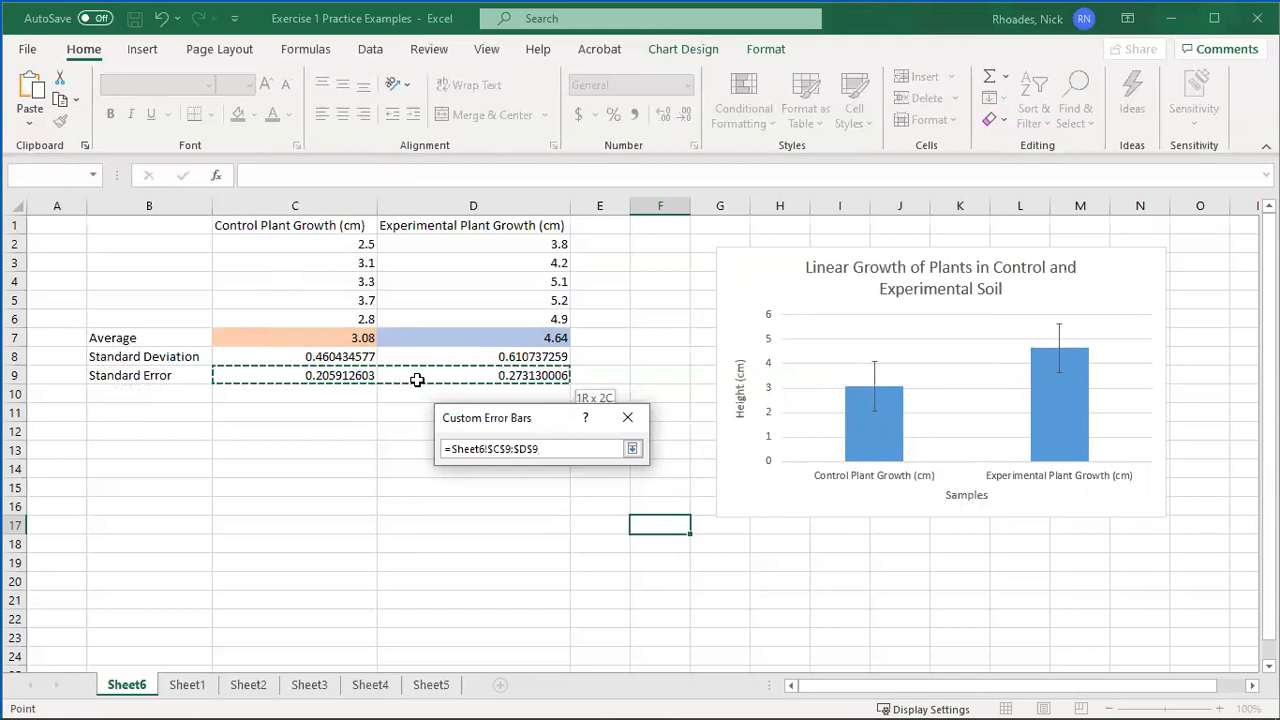
pyautogui.moveTo(417, 379); pyautogui.dragTo(417, 379)
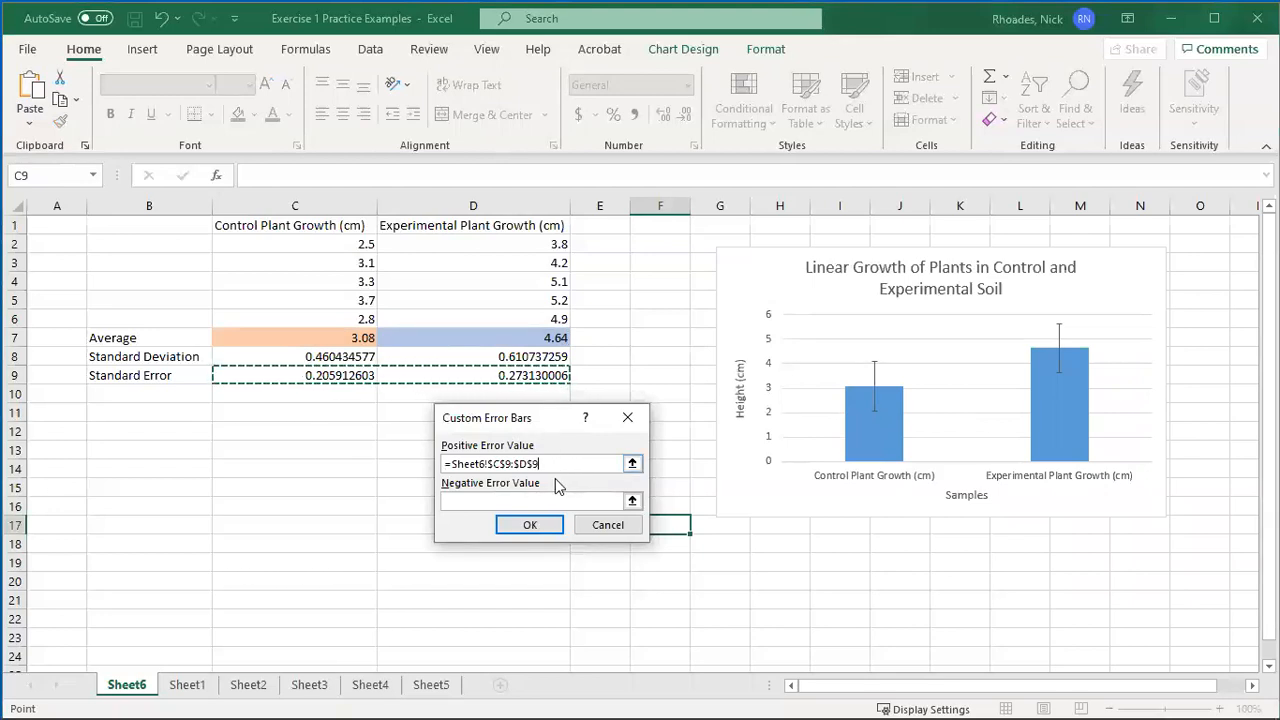
# Copy the positive error reference =Sheet6!$C$9:$D$9 into the negative error value and apply the custom error bars
pyautogui.moveTo(556, 458); pyautogui.dragTo(390, 444)
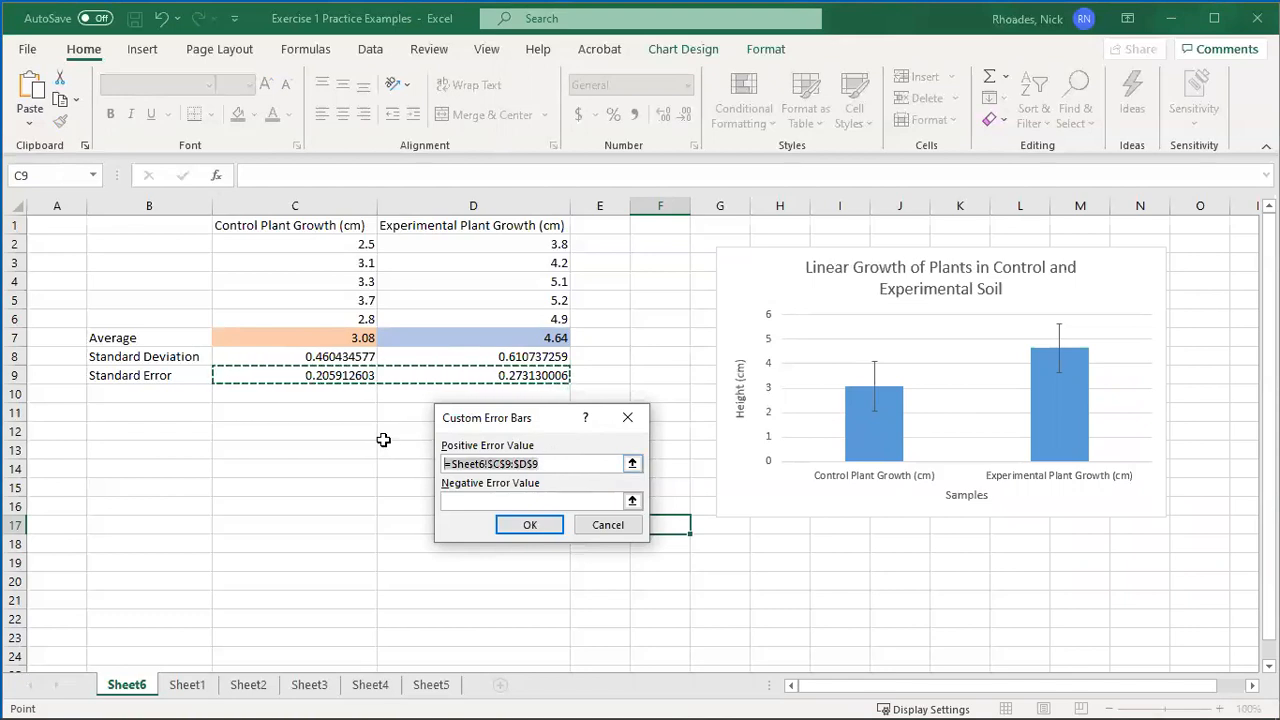
pyautogui.click(515, 502)
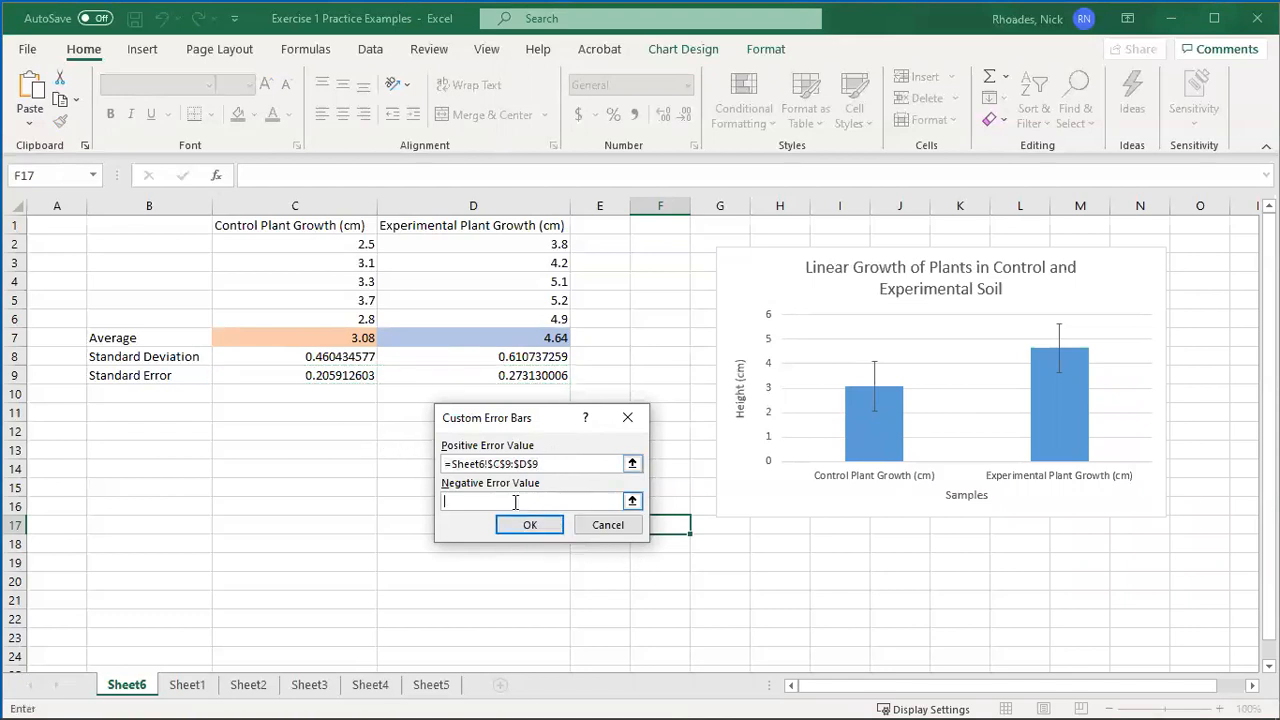
pyautogui.hotkey('ctrl', 'v')
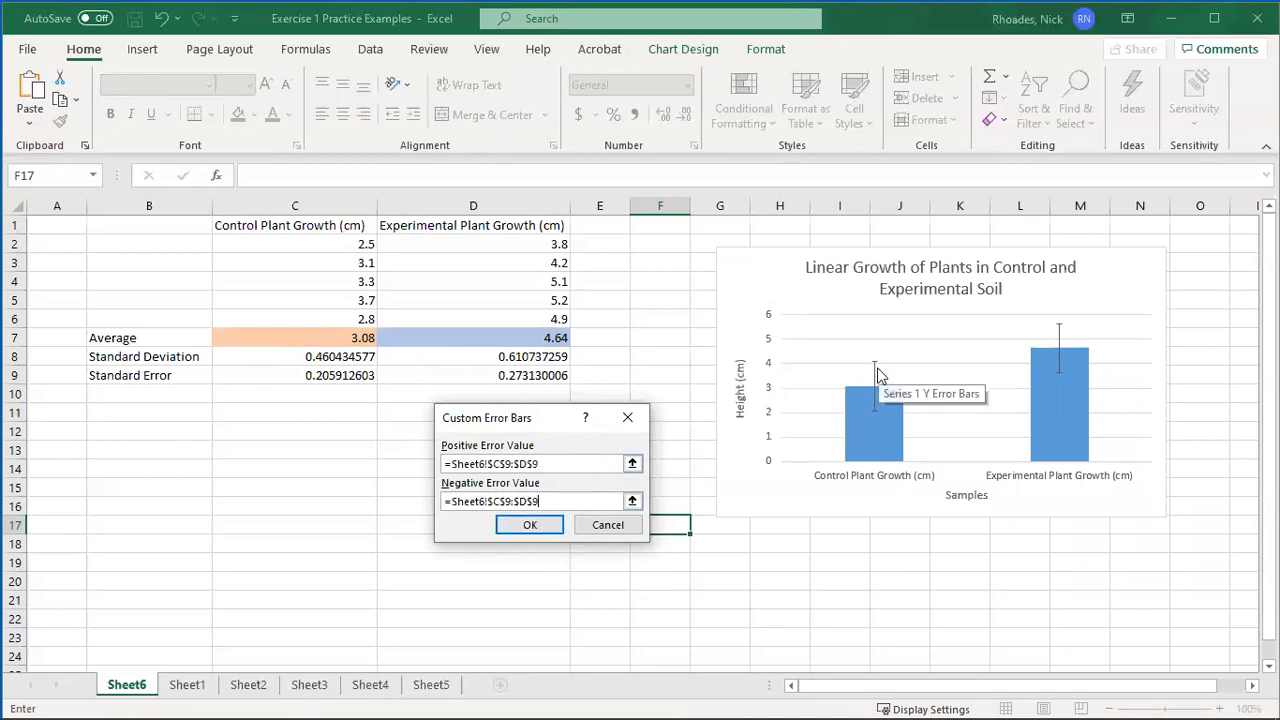
pyautogui.click(554, 527)
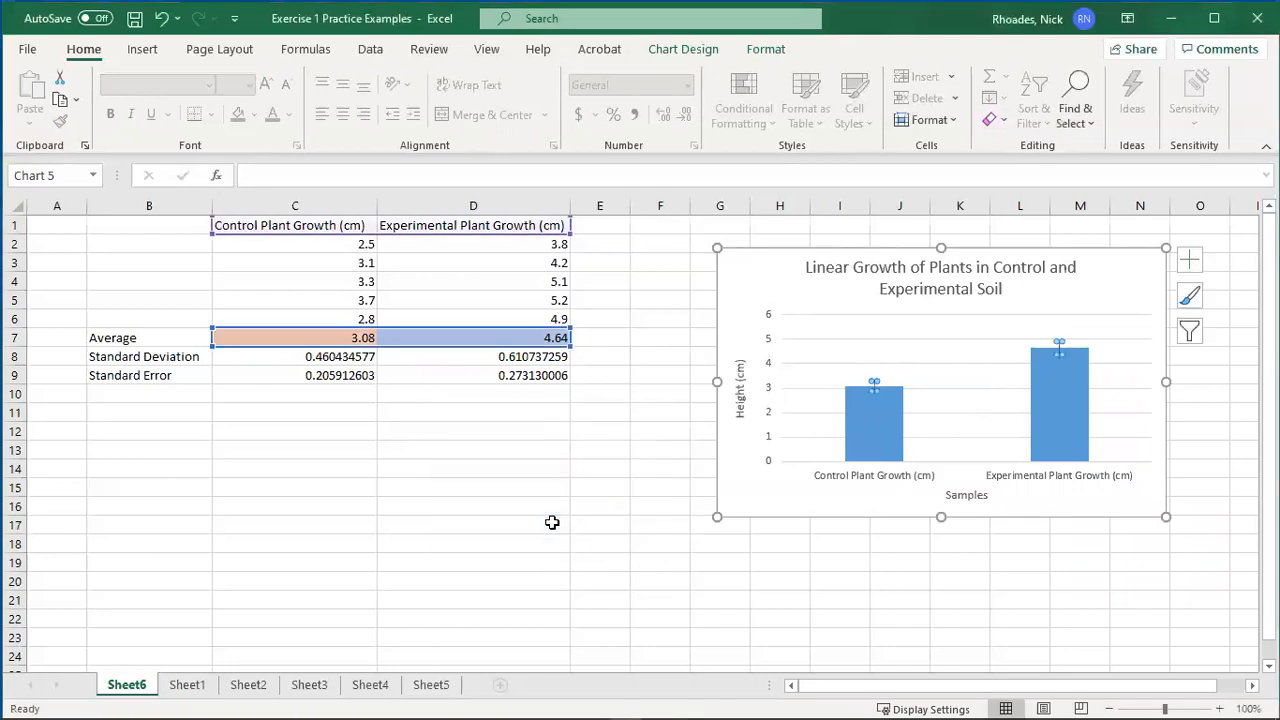
pyautogui.click(895, 503)
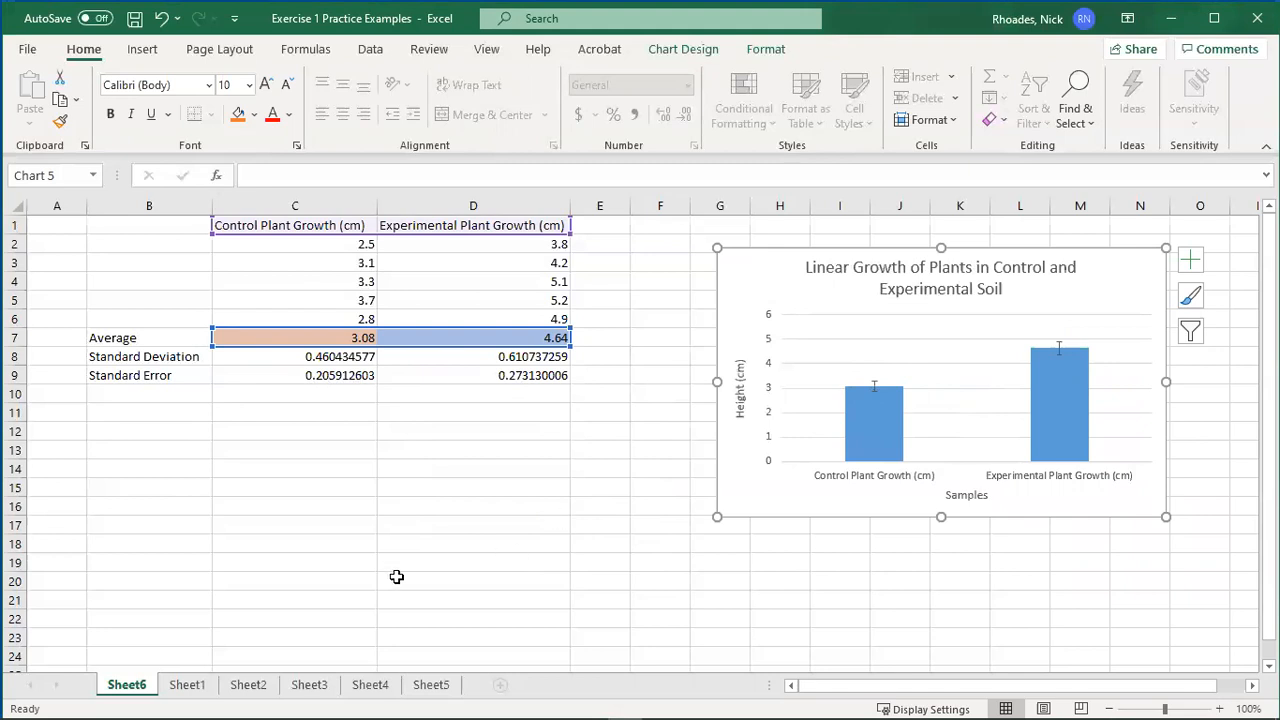
# On Sheet1, insert a basic 2-D pie chart from the genre and responses table C3:D8 and place it beside the table
pyautogui.click(185, 685)
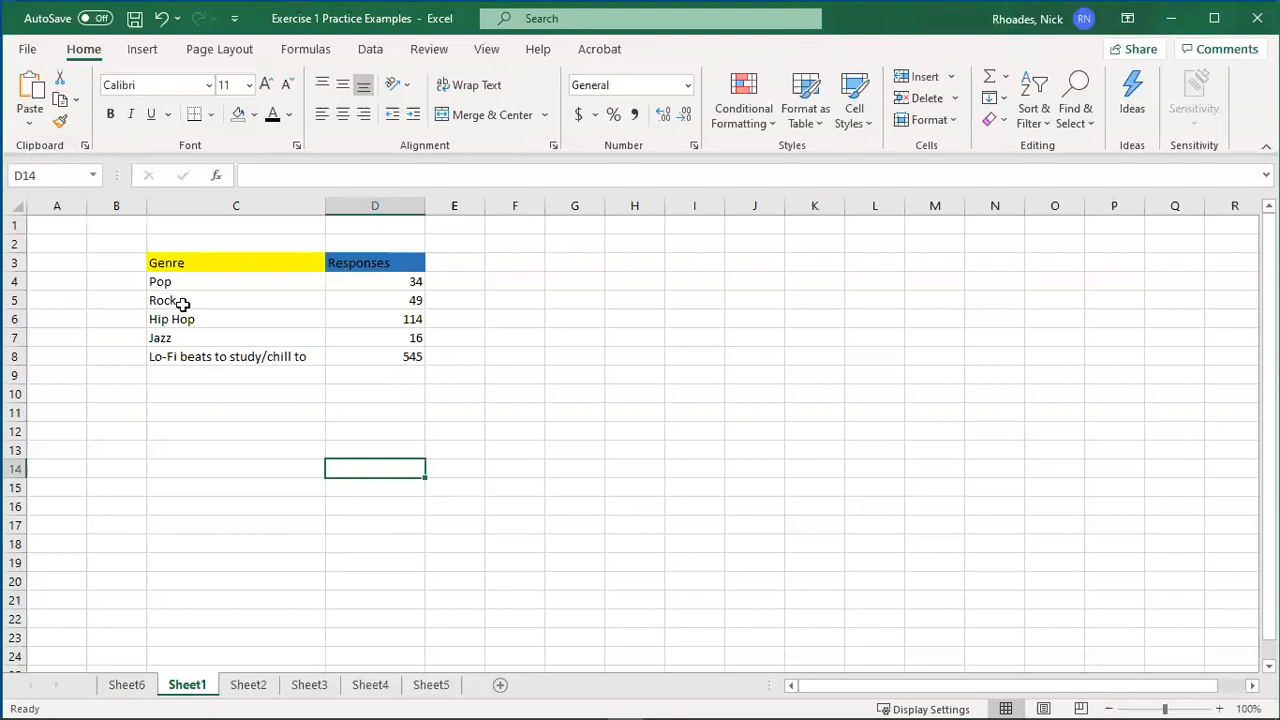
pyautogui.click(238, 429)
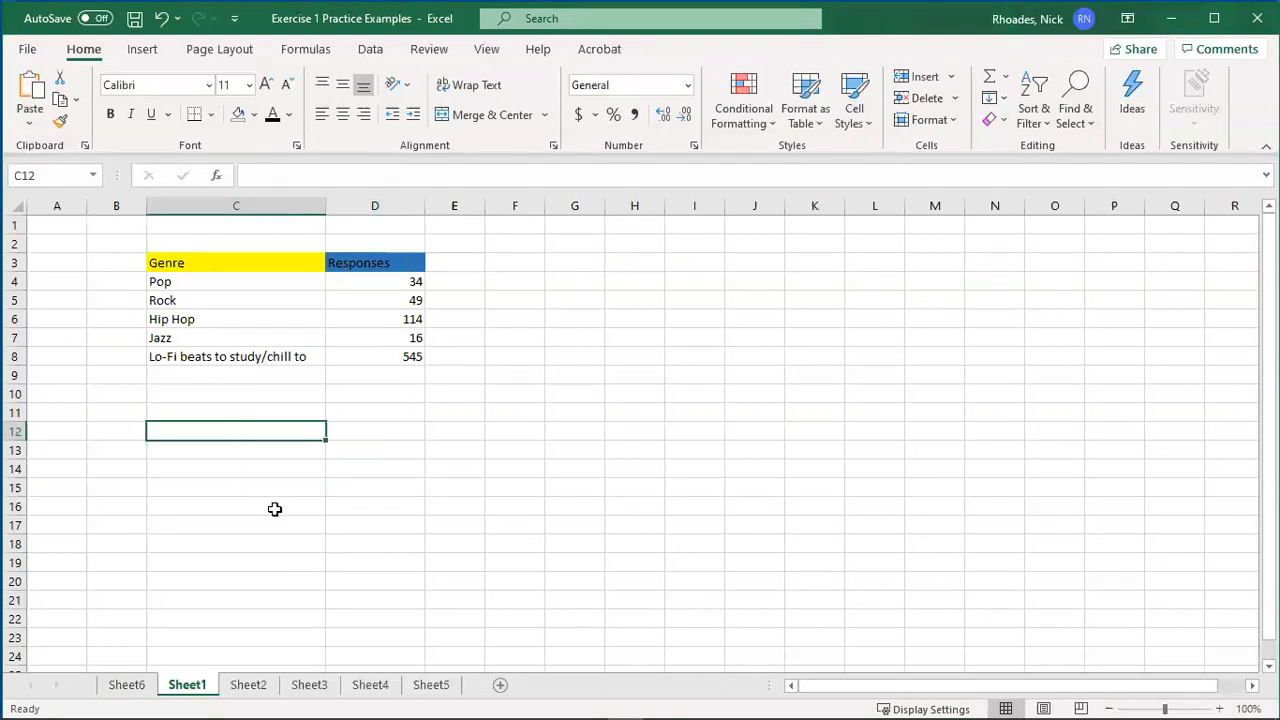
pyautogui.moveTo(150, 256); pyautogui.dragTo(404, 368)
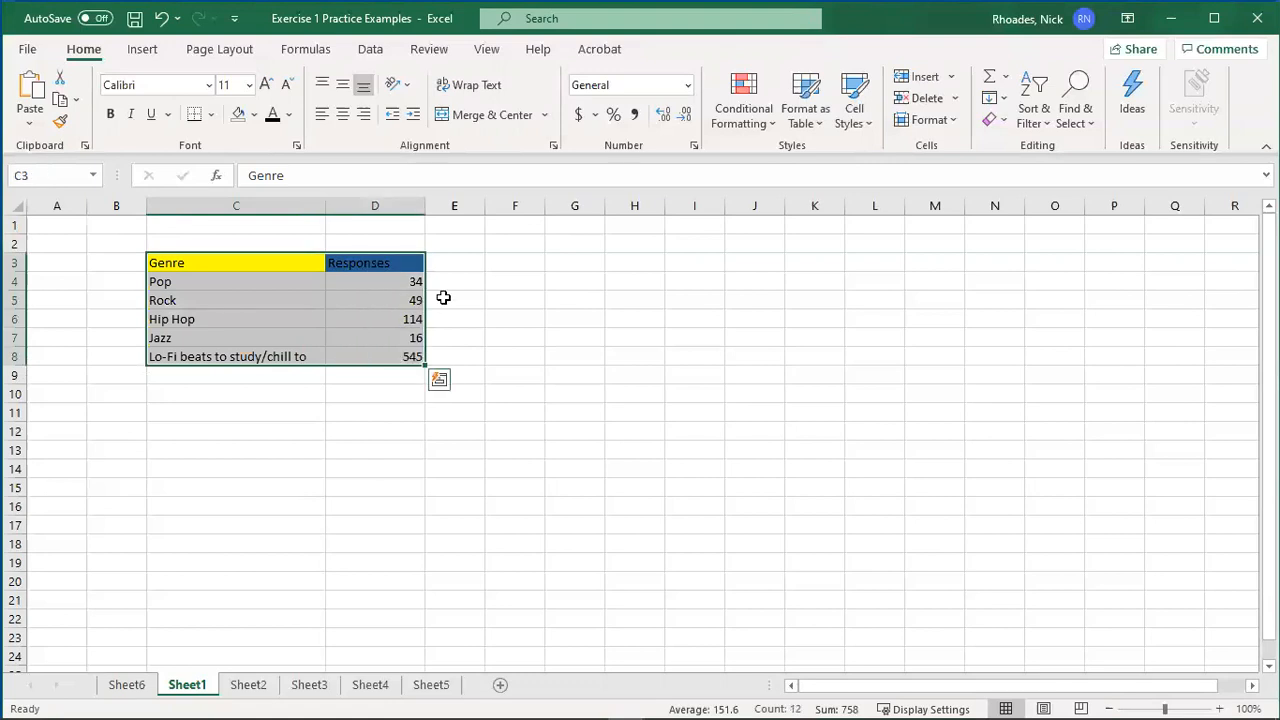
pyautogui.click(158, 52)
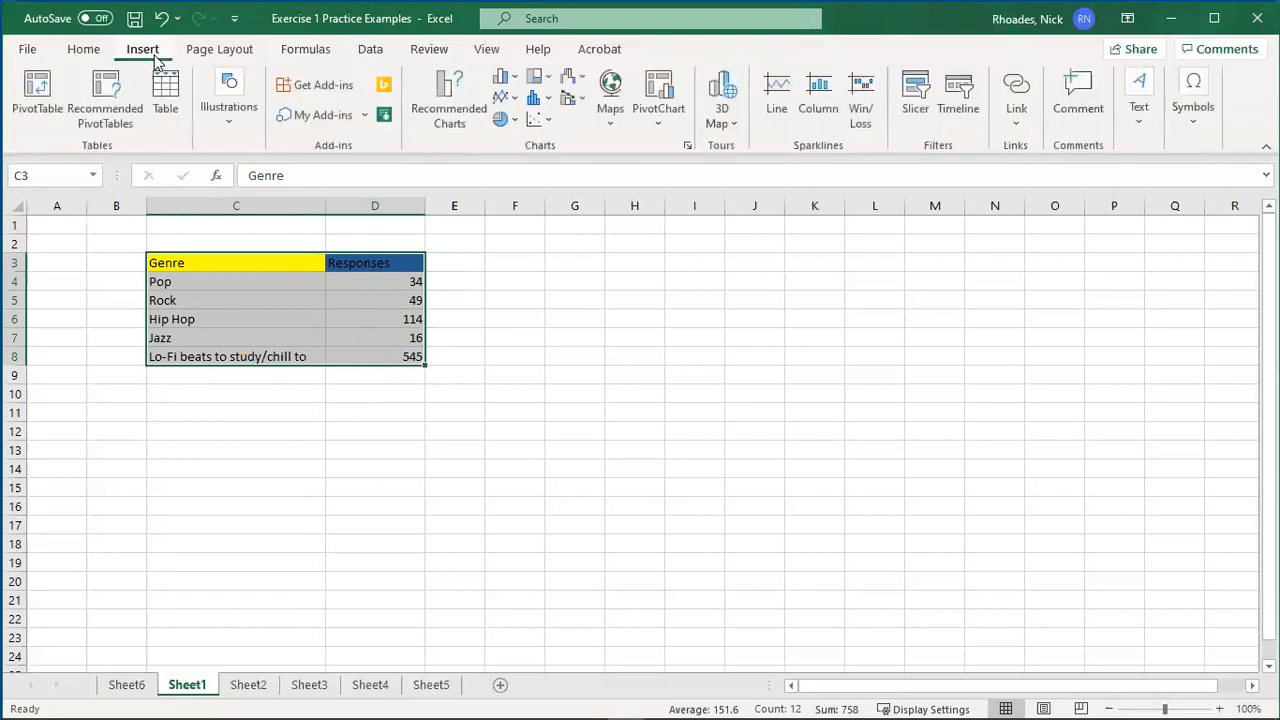
pyautogui.click(502, 126)
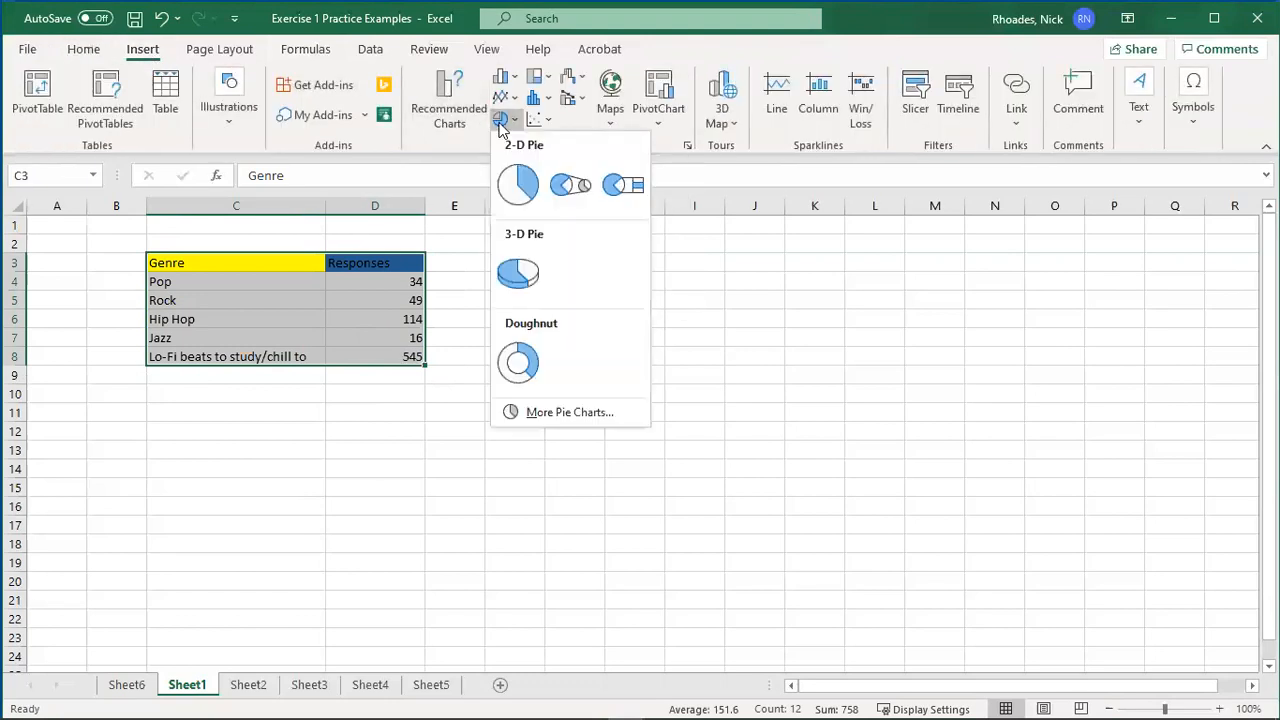
pyautogui.click(517, 188)
pyautogui.moveTo(723, 311); pyautogui.dragTo(835, 262)
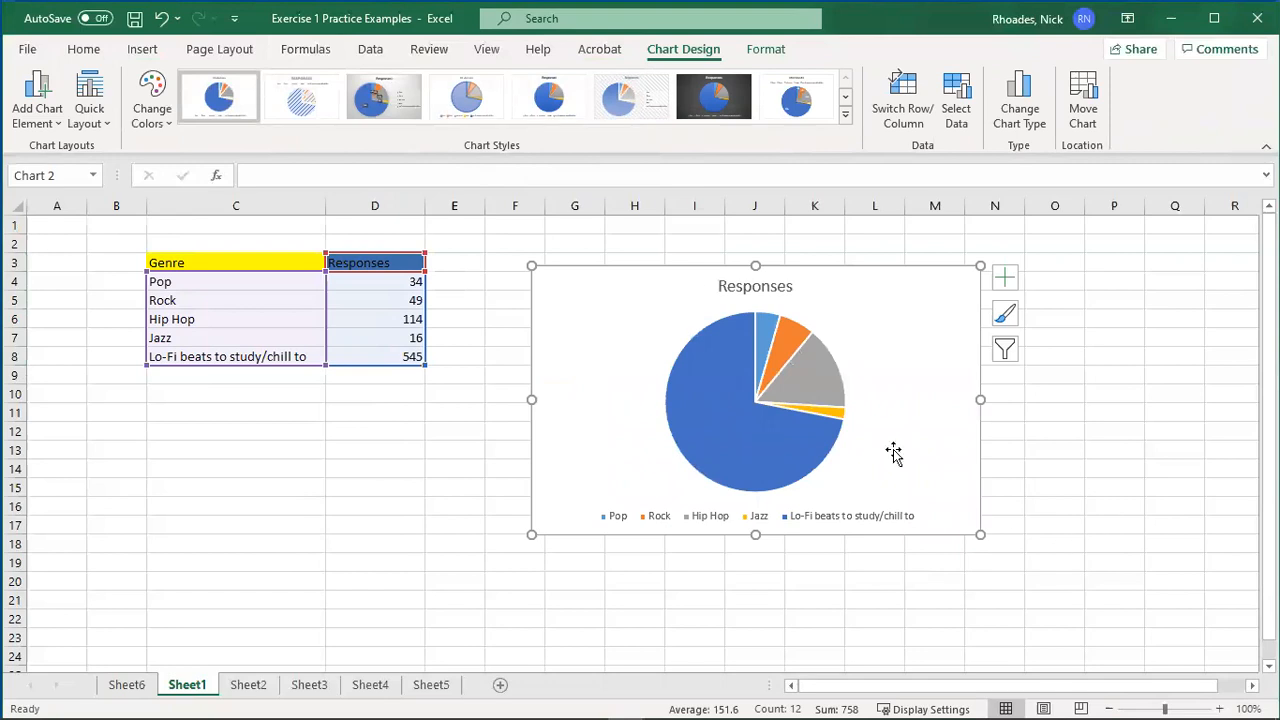
# Replace the pie chart's title with "Students' Favorite Genre of Music" and close the formatting options
pyautogui.click(738, 287)
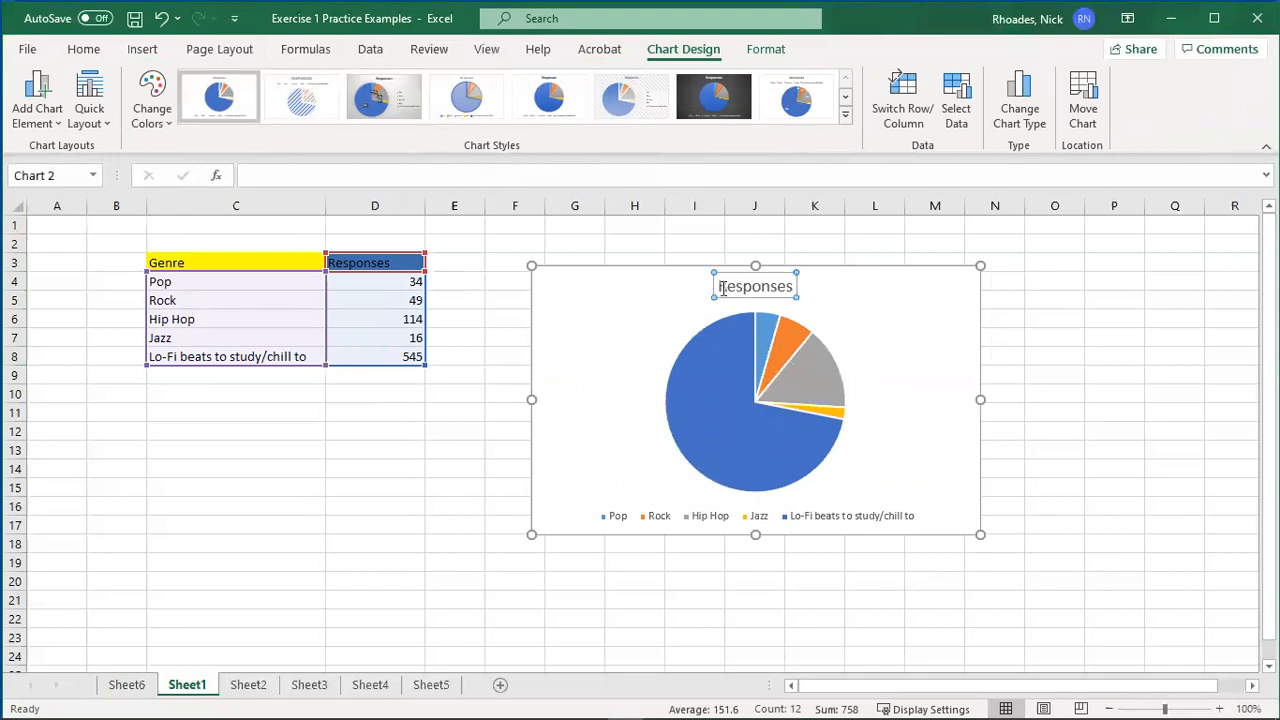
pyautogui.doubleClick(796, 286)
pyautogui.moveTo(796, 286); pyautogui.dragTo(689, 292)
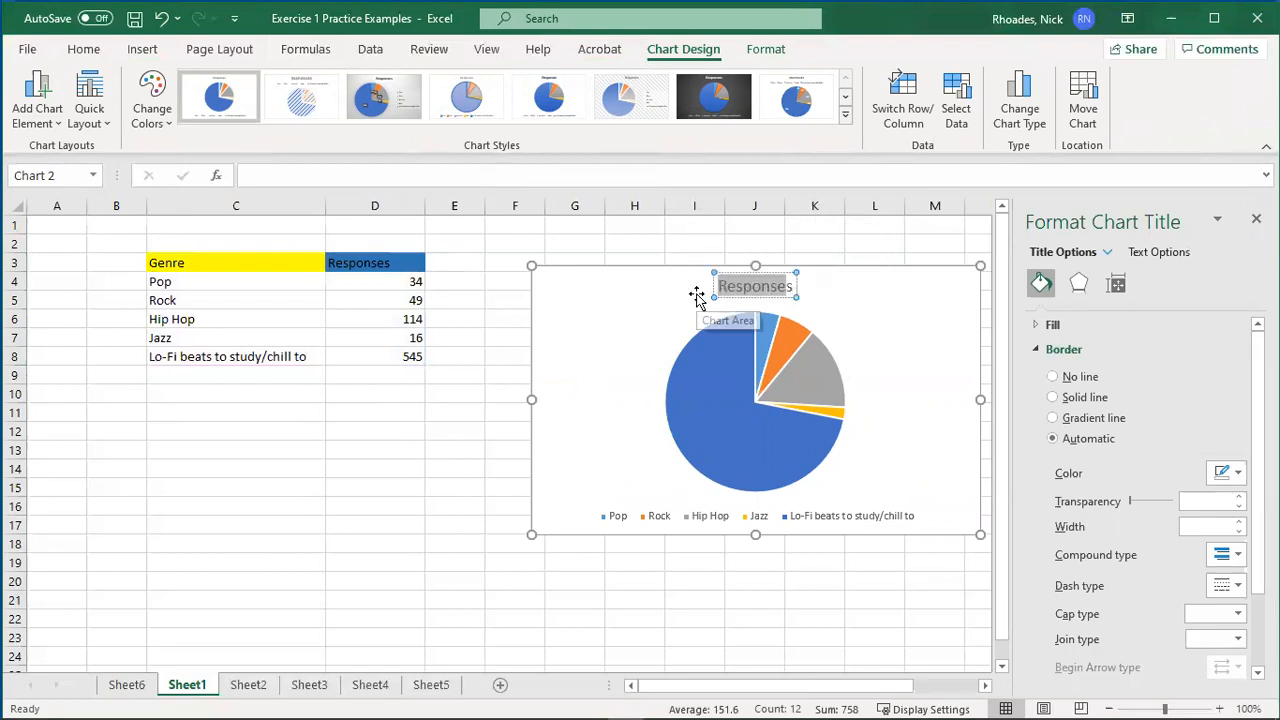
pyautogui.write('Stud')
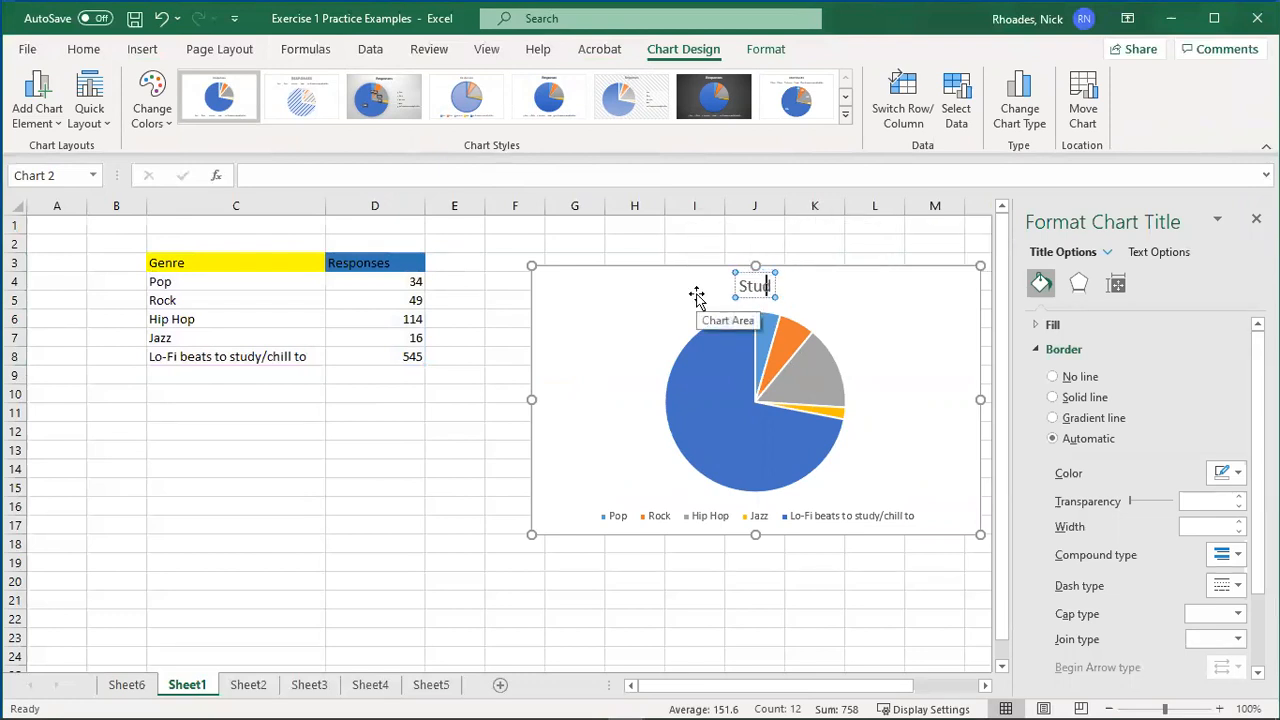
pyautogui.write("ents'")
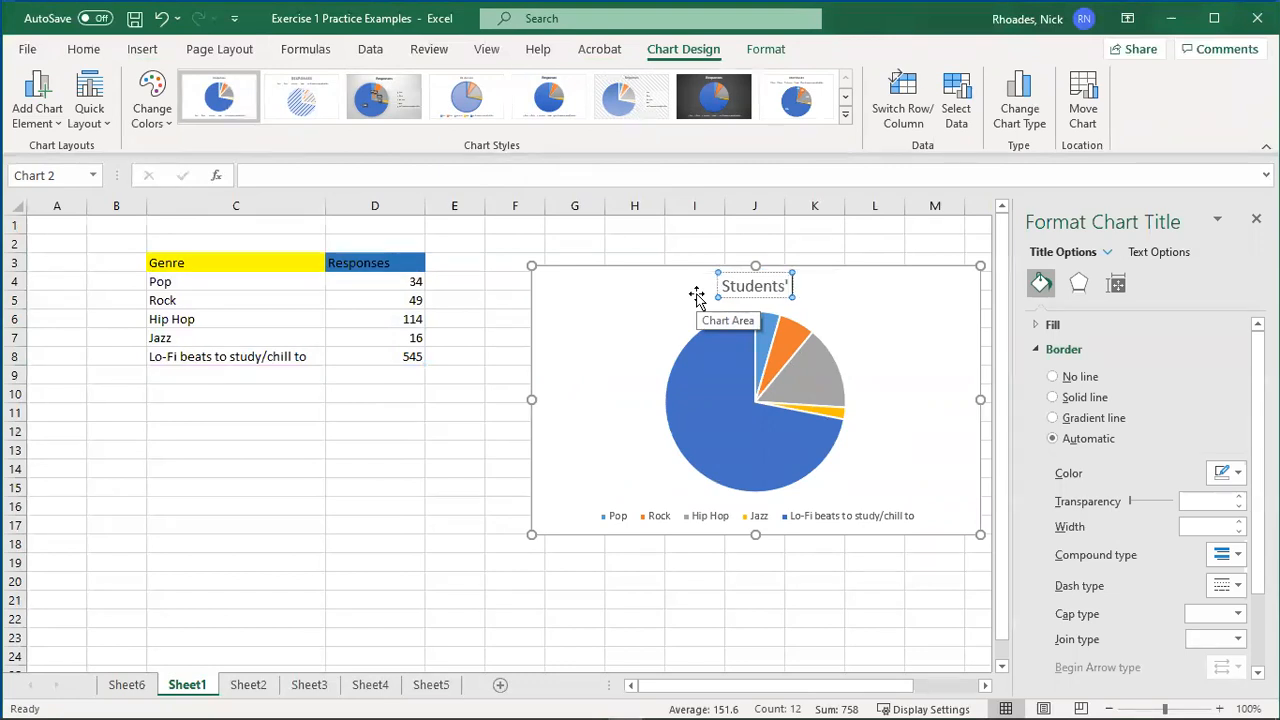
pyautogui.write(' Favorite')
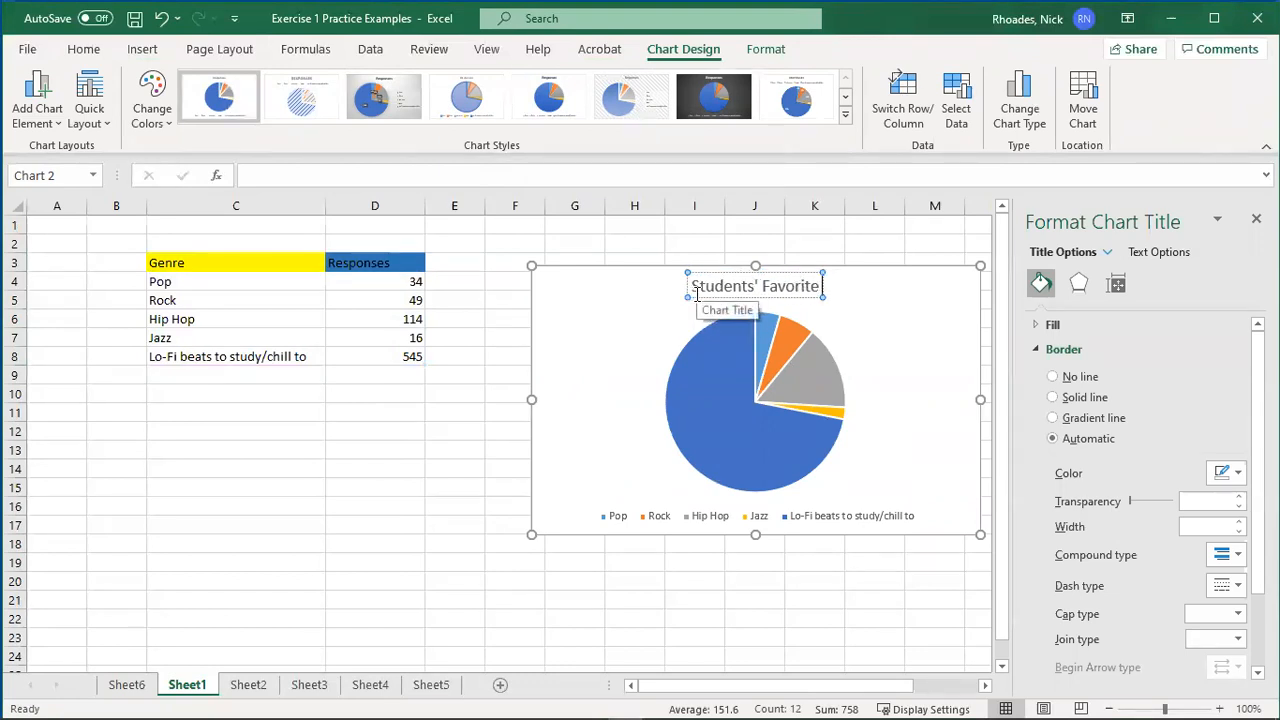
pyautogui.write(' Genre of Music')
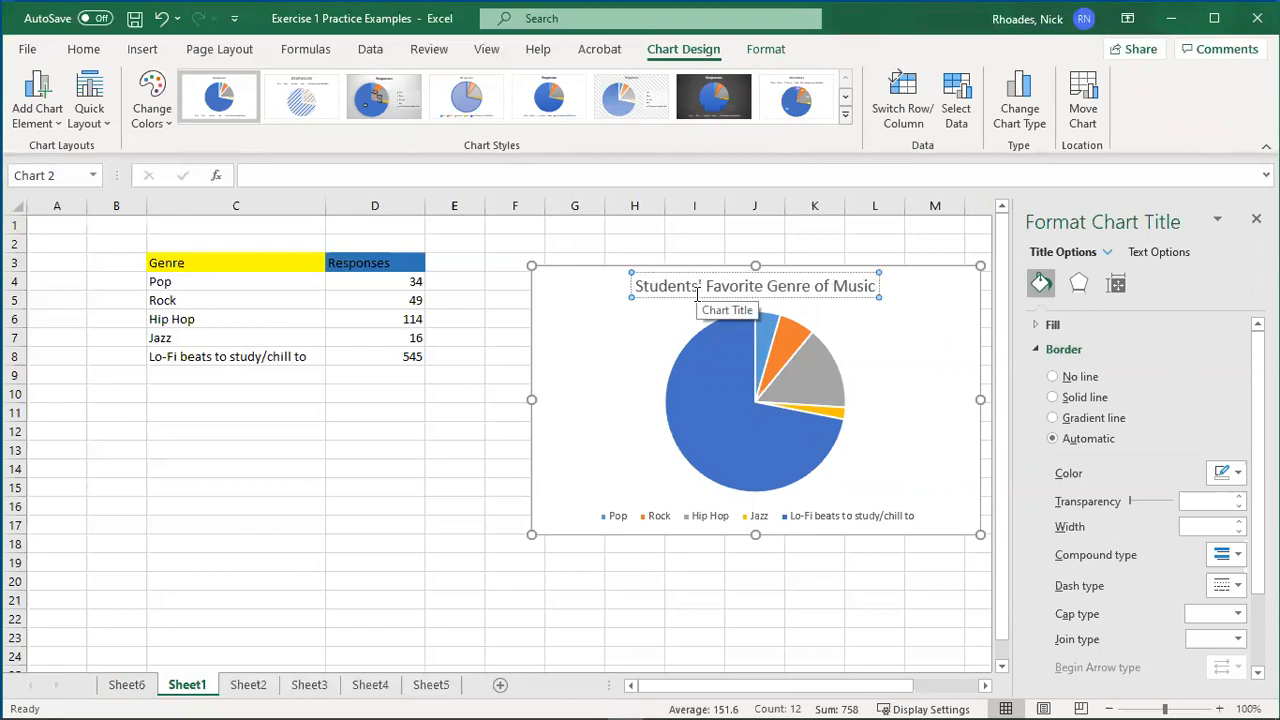
pyautogui.click(909, 441)
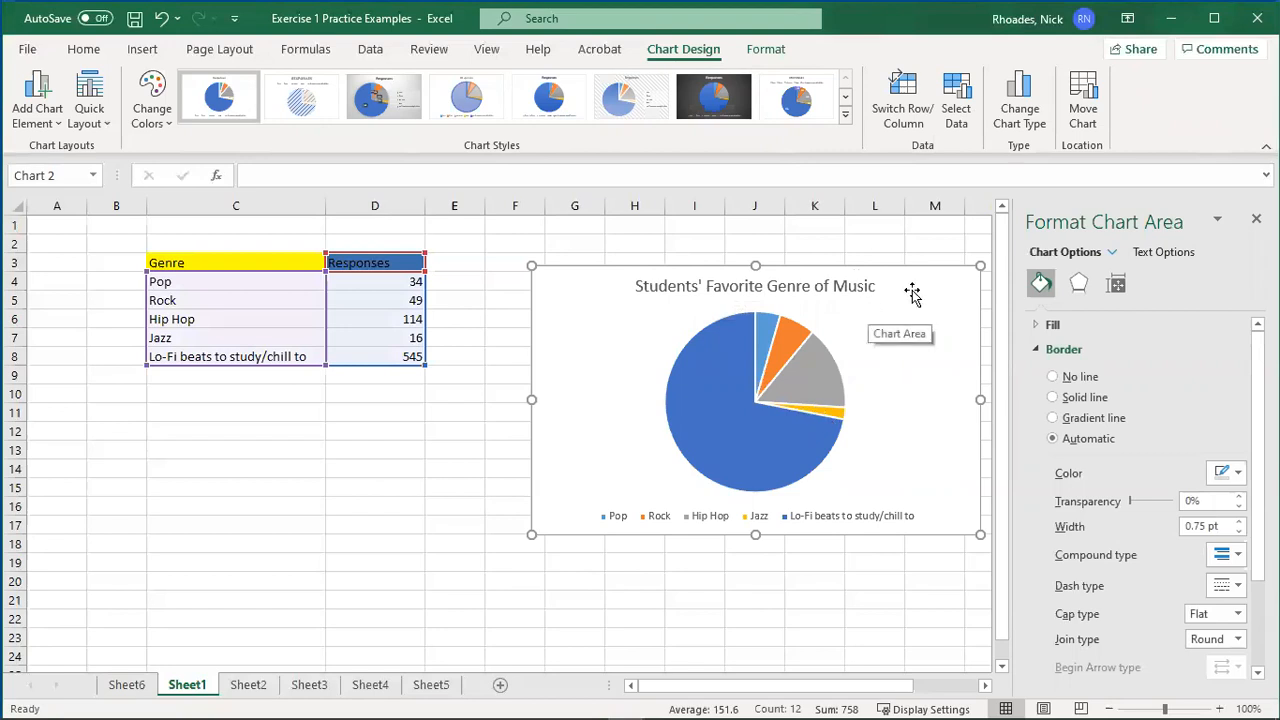
pyautogui.click(1256, 218)
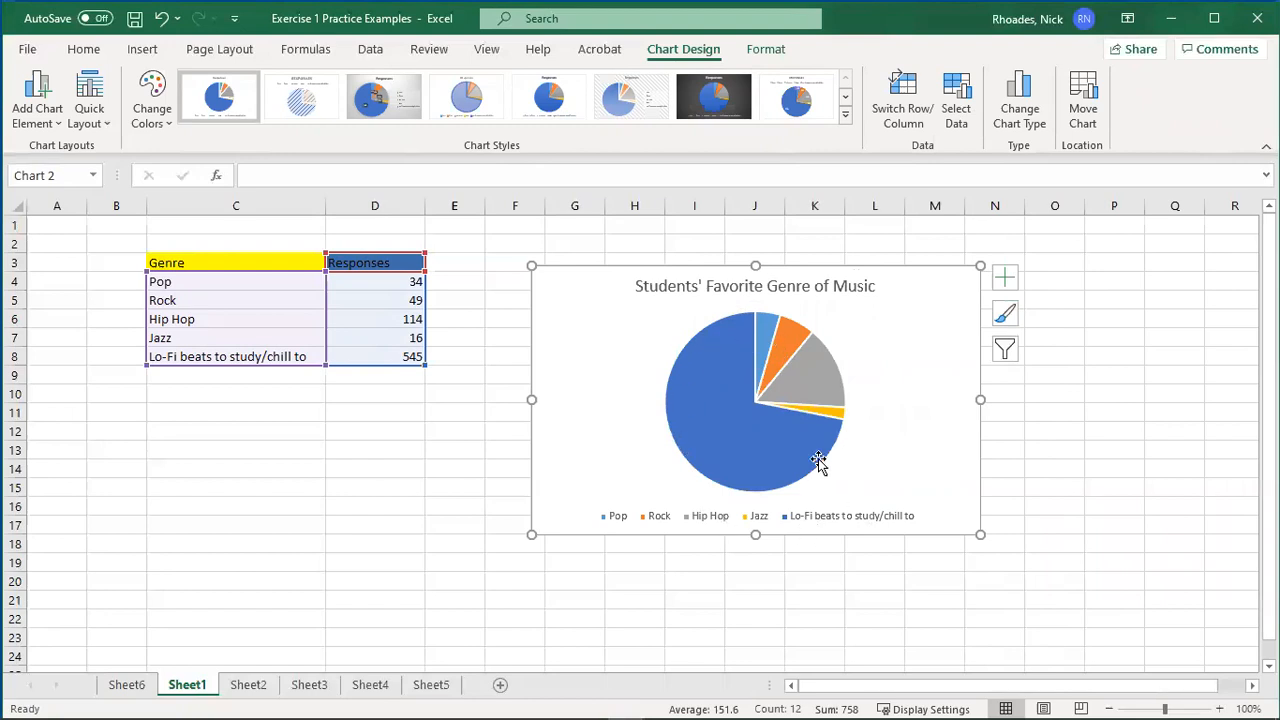
# Add data labels to the slices of the music genre pie chart
pyautogui.moveTo(818, 460)
pyautogui.click(1006, 282)
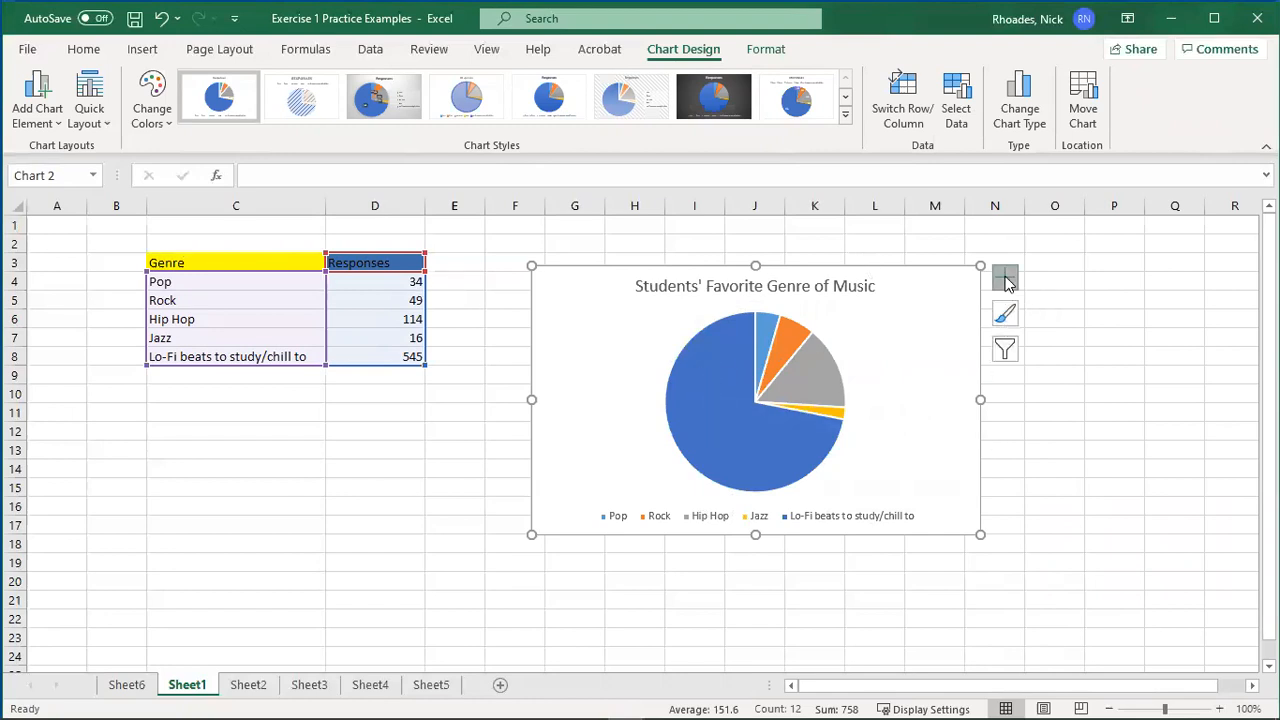
pyautogui.click(1050, 322)
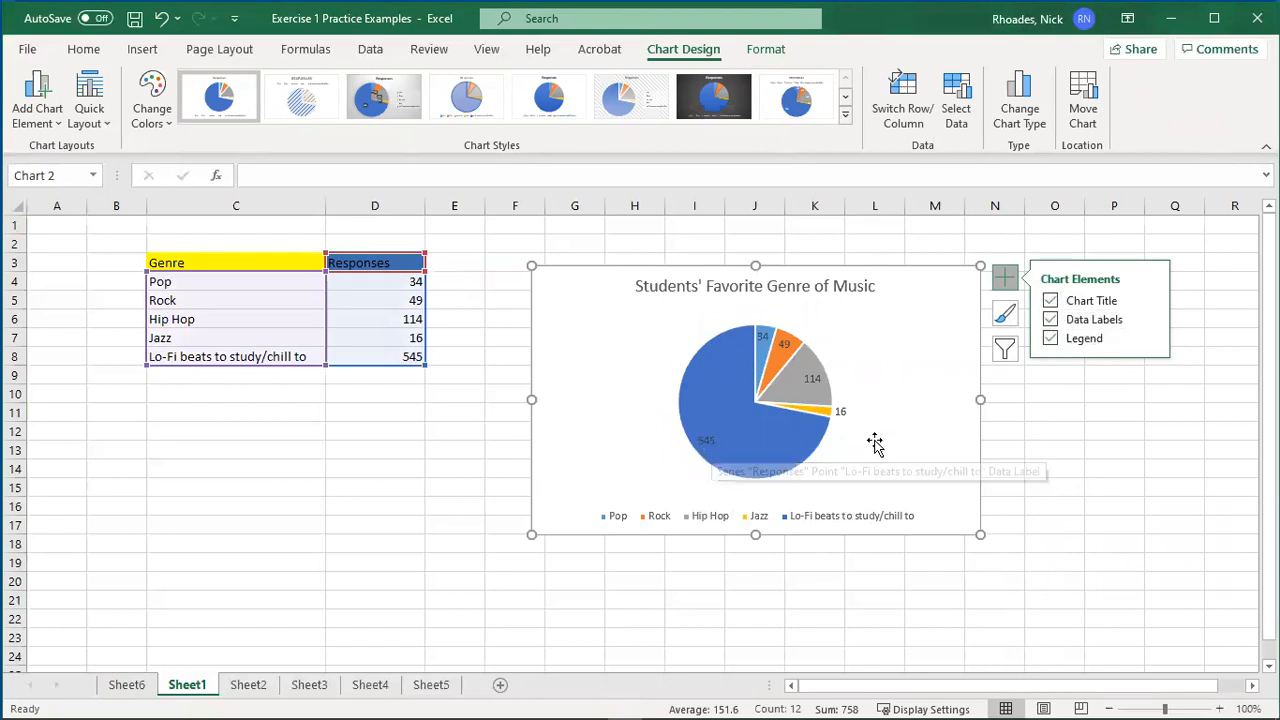
pyautogui.click(1166, 432)
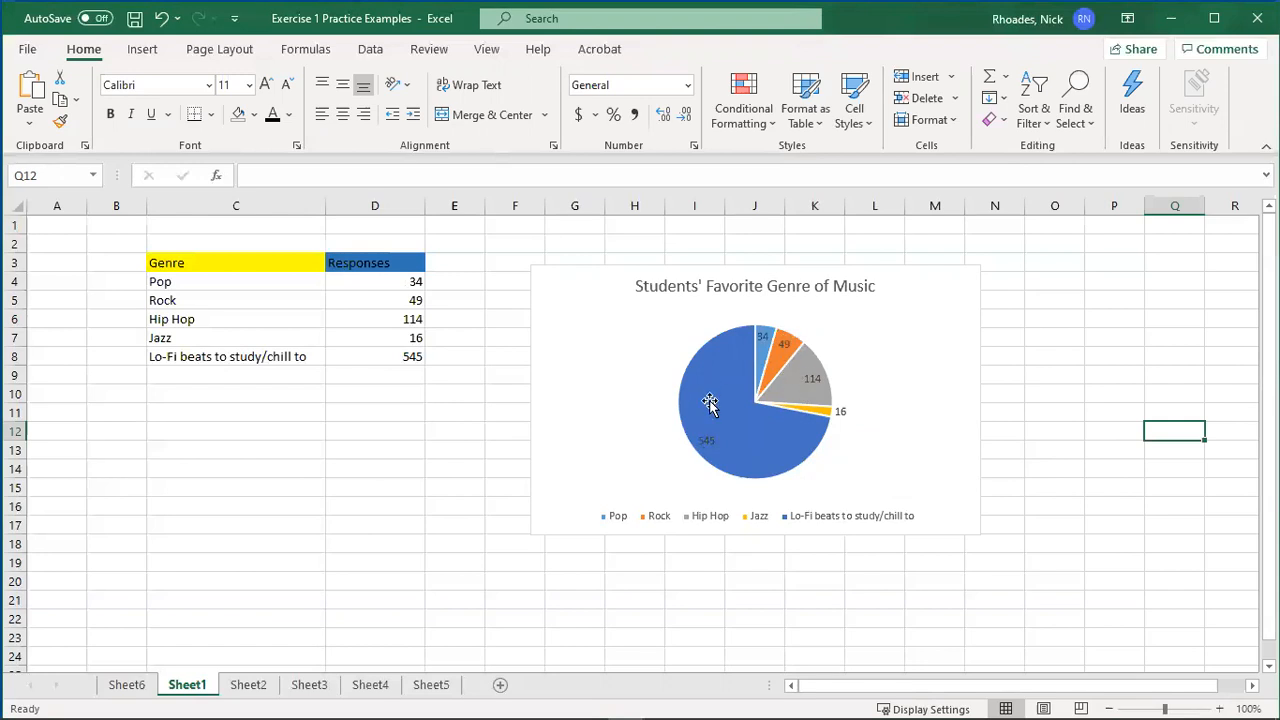
# Open the formatting options of the pie chart's data labels and turn off their Value content
pyautogui.click(712, 443)
pyautogui.rightClick(709, 448)
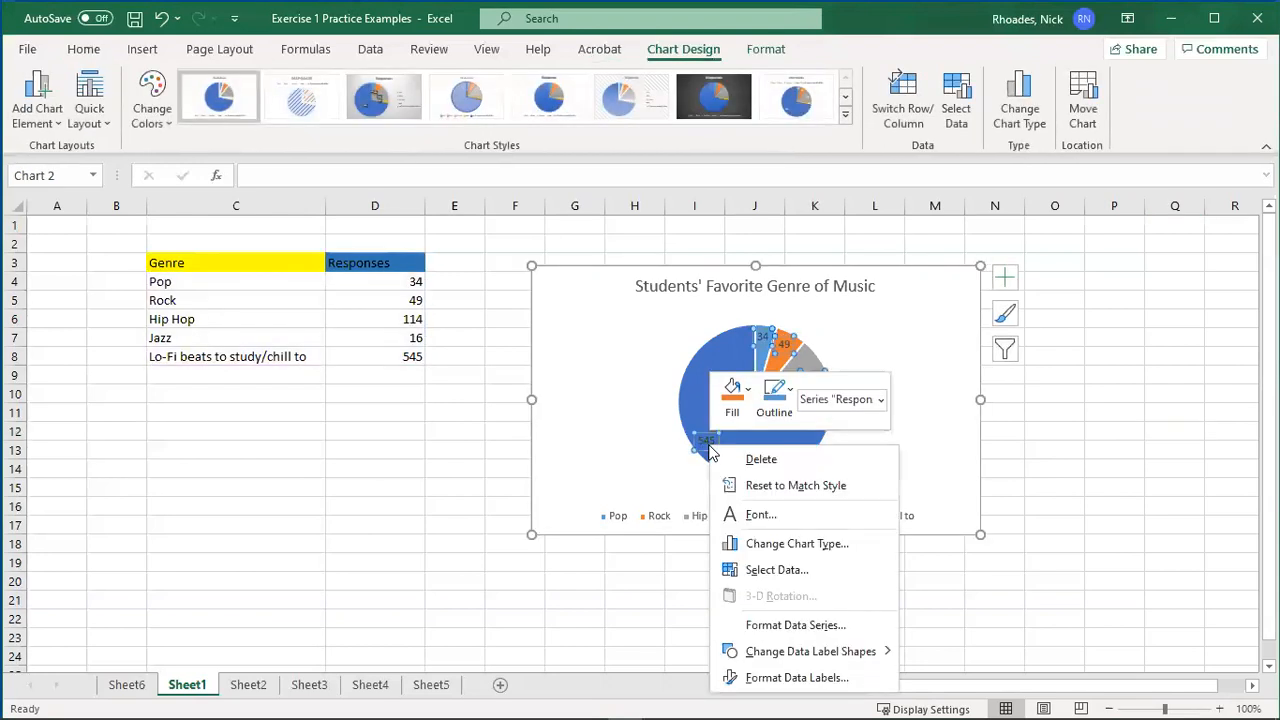
pyautogui.click(757, 678)
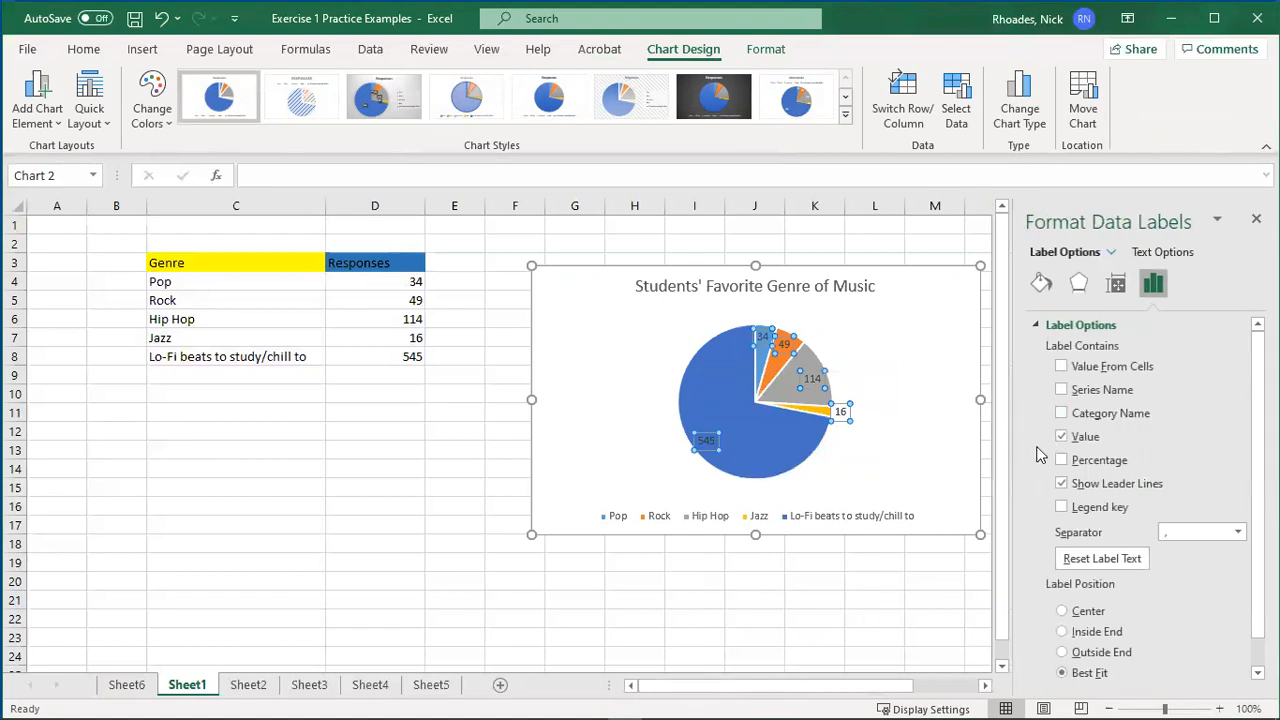
pyautogui.click(1062, 437)
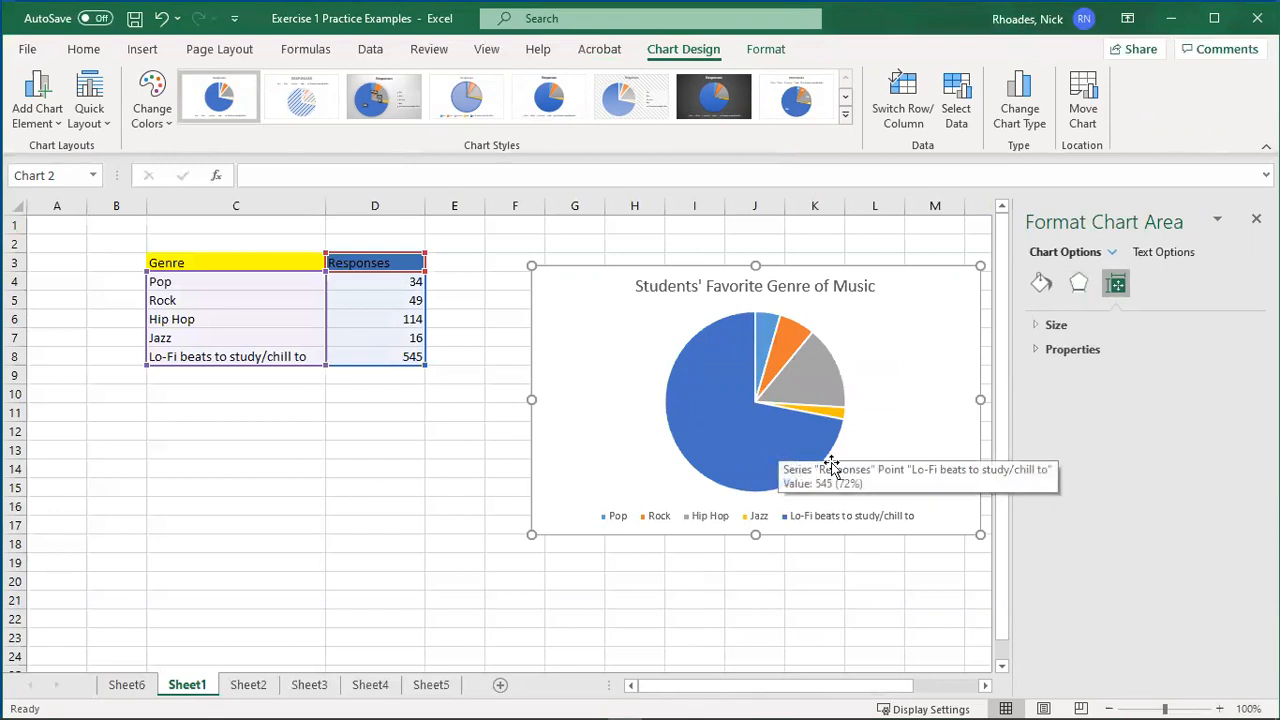
# Restore the pie chart's data labels, make them contain Percentage instead of Value, and close the formatting options
pyautogui.hotkey('ctrl', 'z')
pyautogui.rightClick(706, 443)
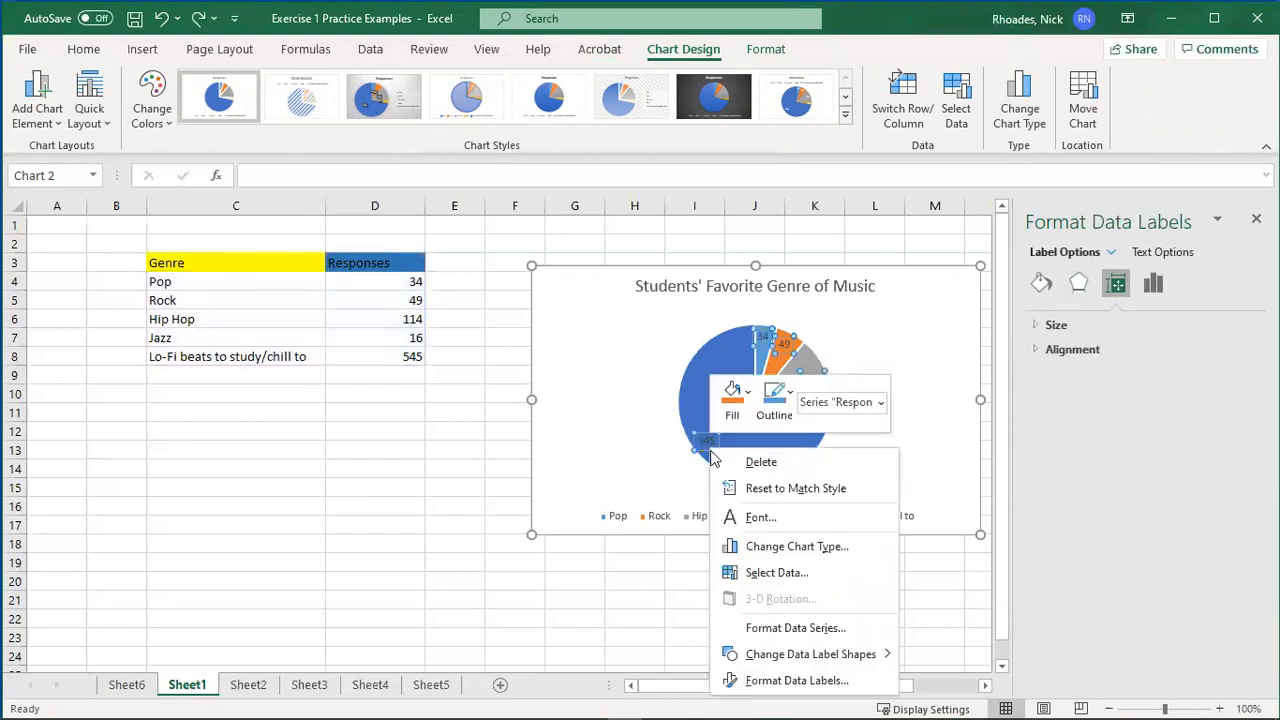
pyautogui.click(769, 681)
pyautogui.click(1061, 460)
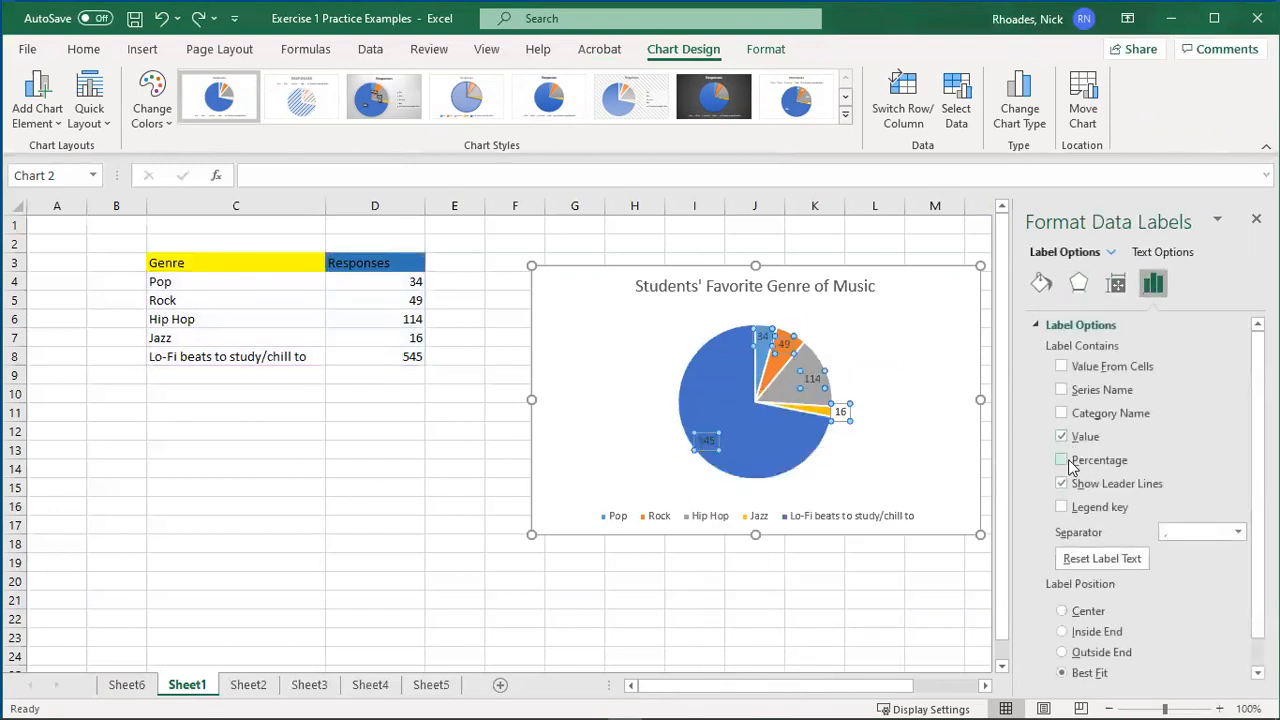
pyautogui.click(1062, 437)
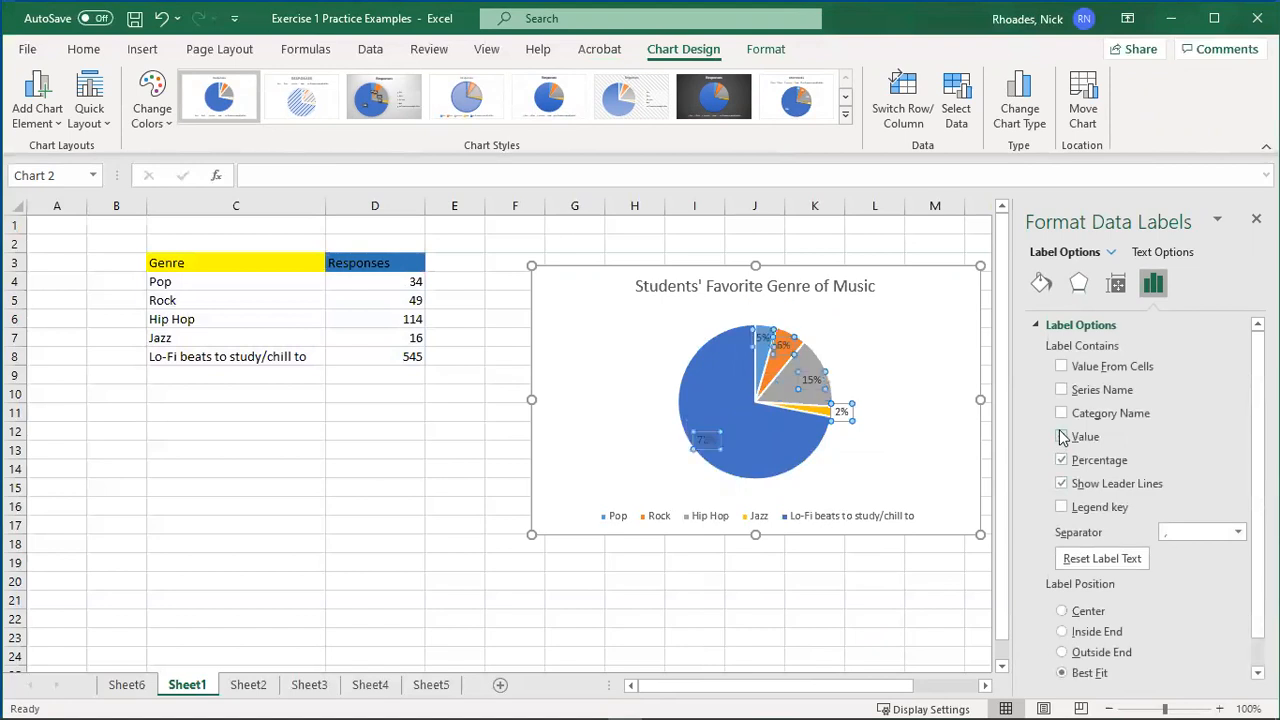
pyautogui.click(903, 445)
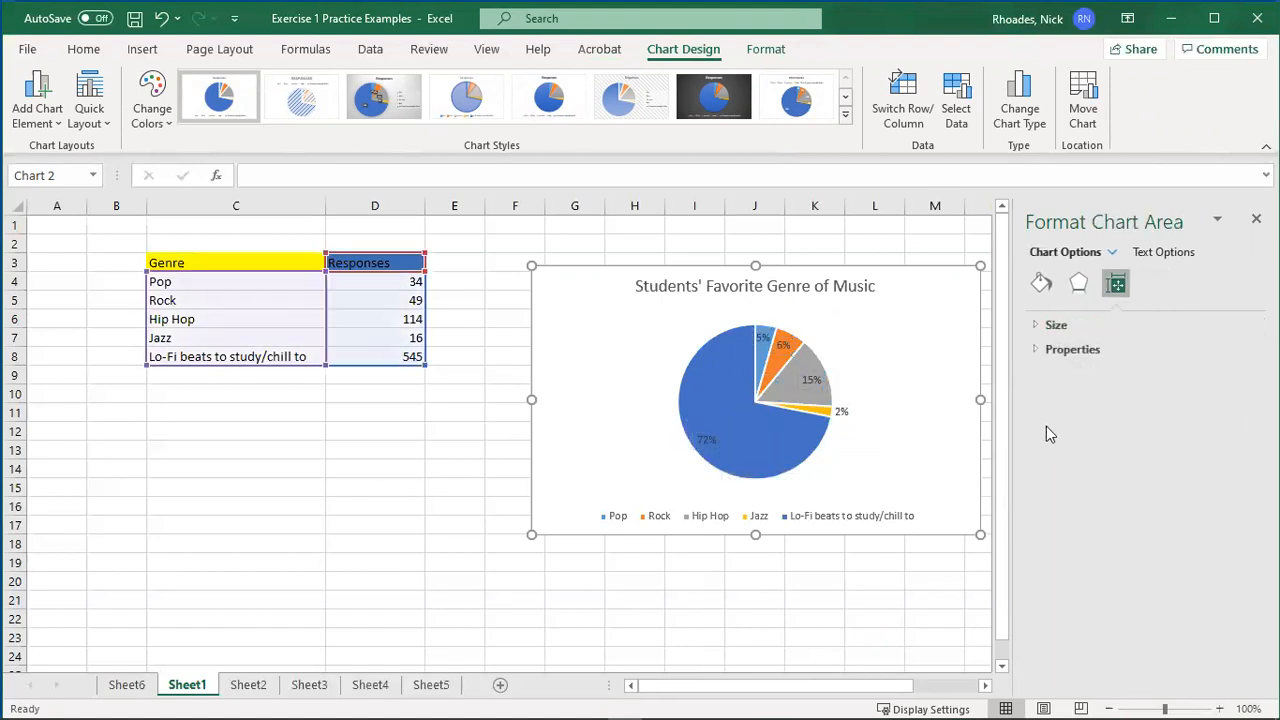
pyautogui.click(1256, 219)
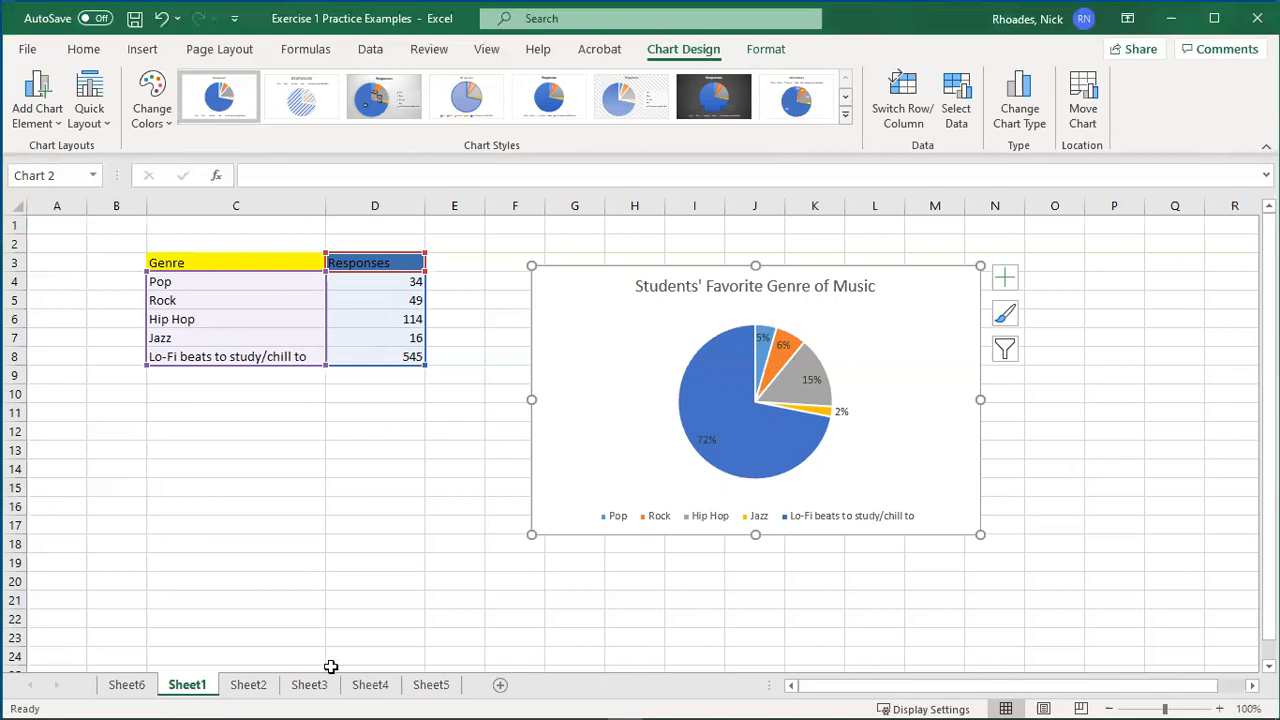
# Switch to the yearly record sales table on Sheet2
pyautogui.click(257, 697)
pyautogui.click(603, 577)
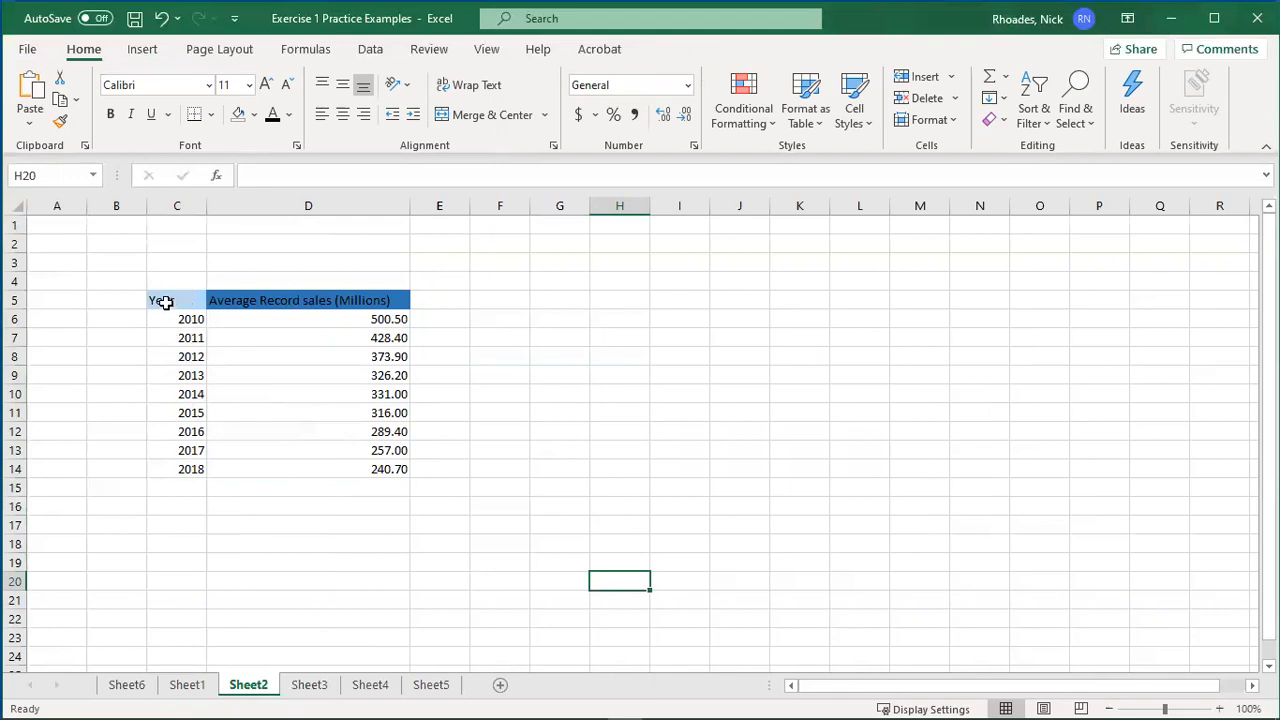
# Try a Line with Markers chart from C5:D14 with the years along the horizontal axis, and delete it
pyautogui.moveTo(169, 300); pyautogui.dragTo(343, 474)
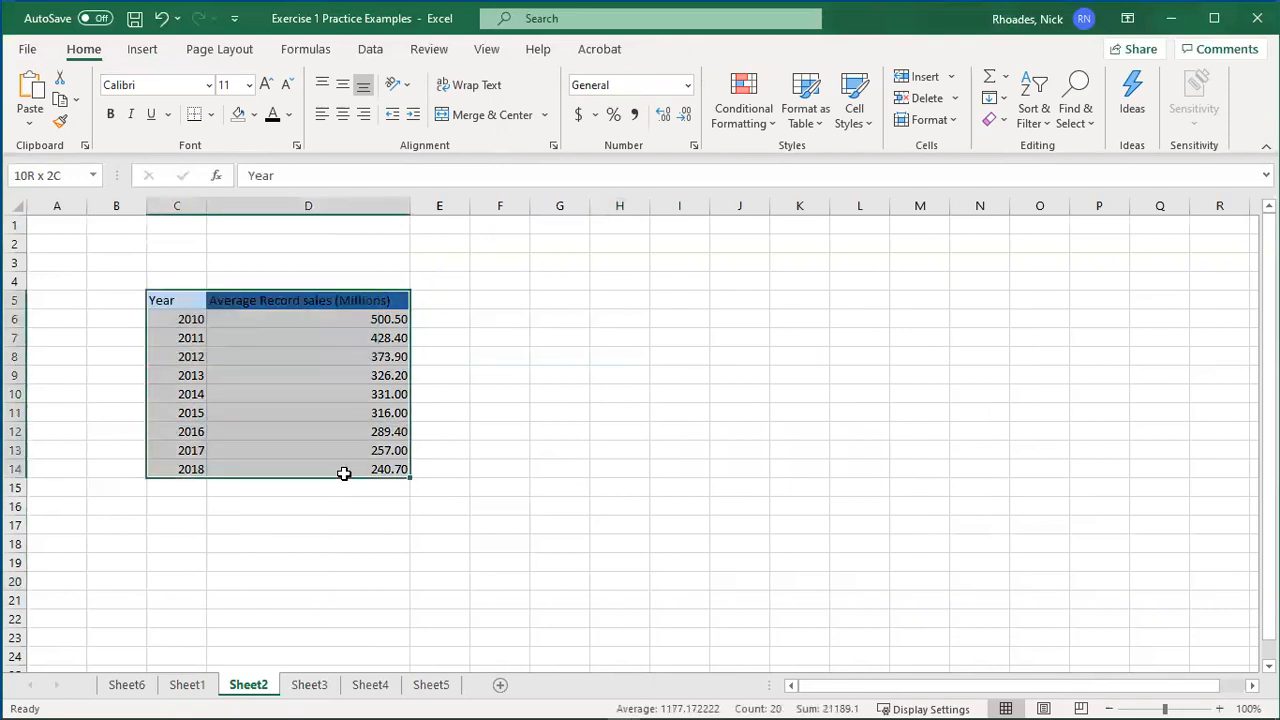
pyautogui.click(150, 49)
pyautogui.click(449, 100)
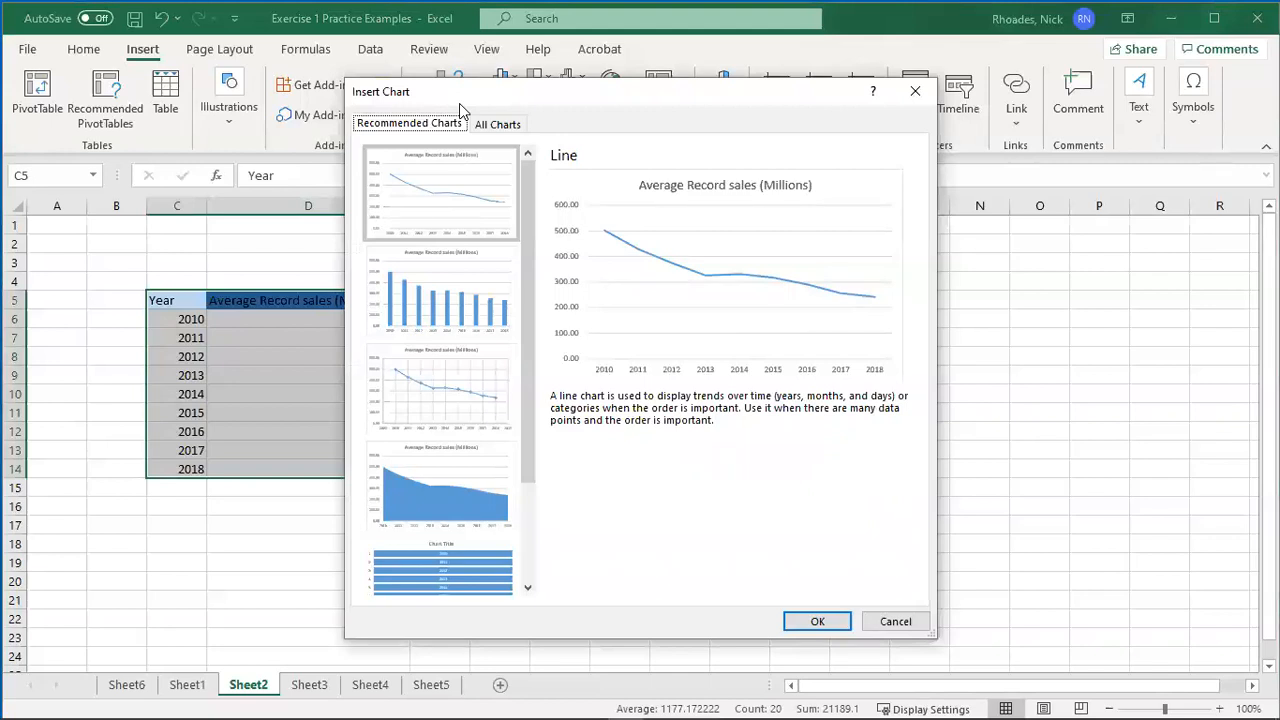
pyautogui.click(478, 124)
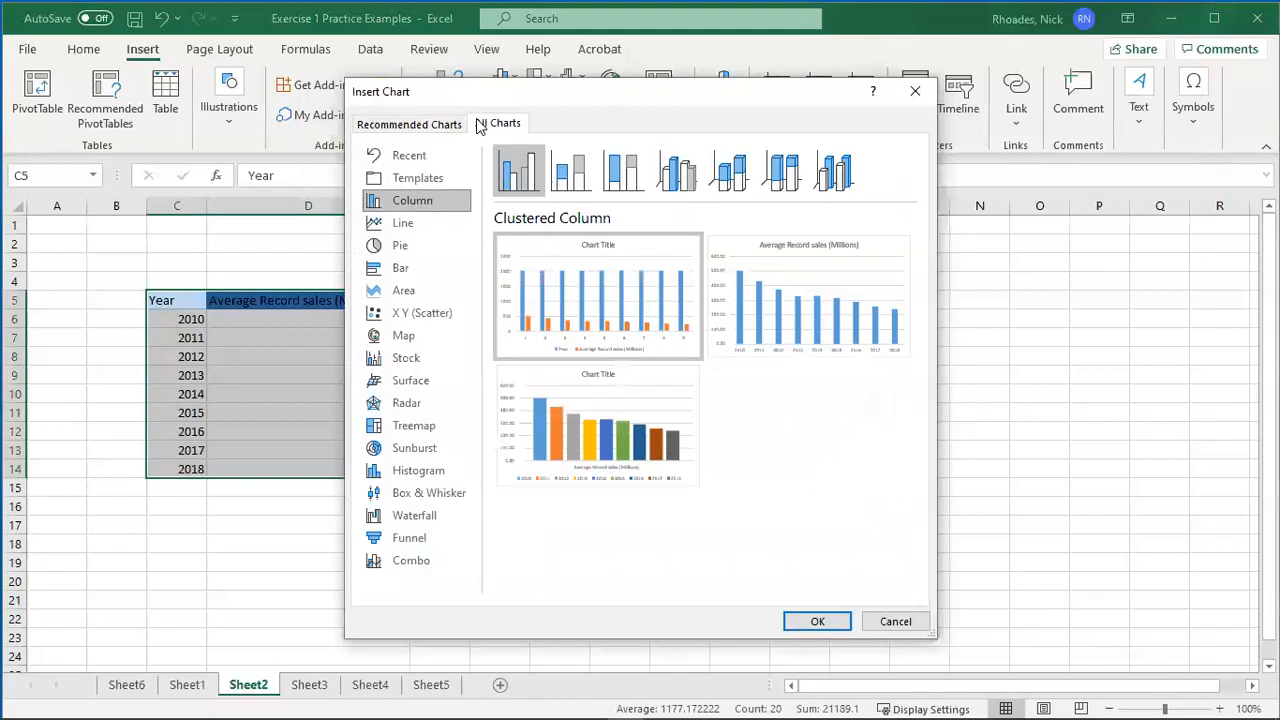
pyautogui.click(403, 223)
pyautogui.moveTo(557, 92); pyautogui.dragTo(716, 98)
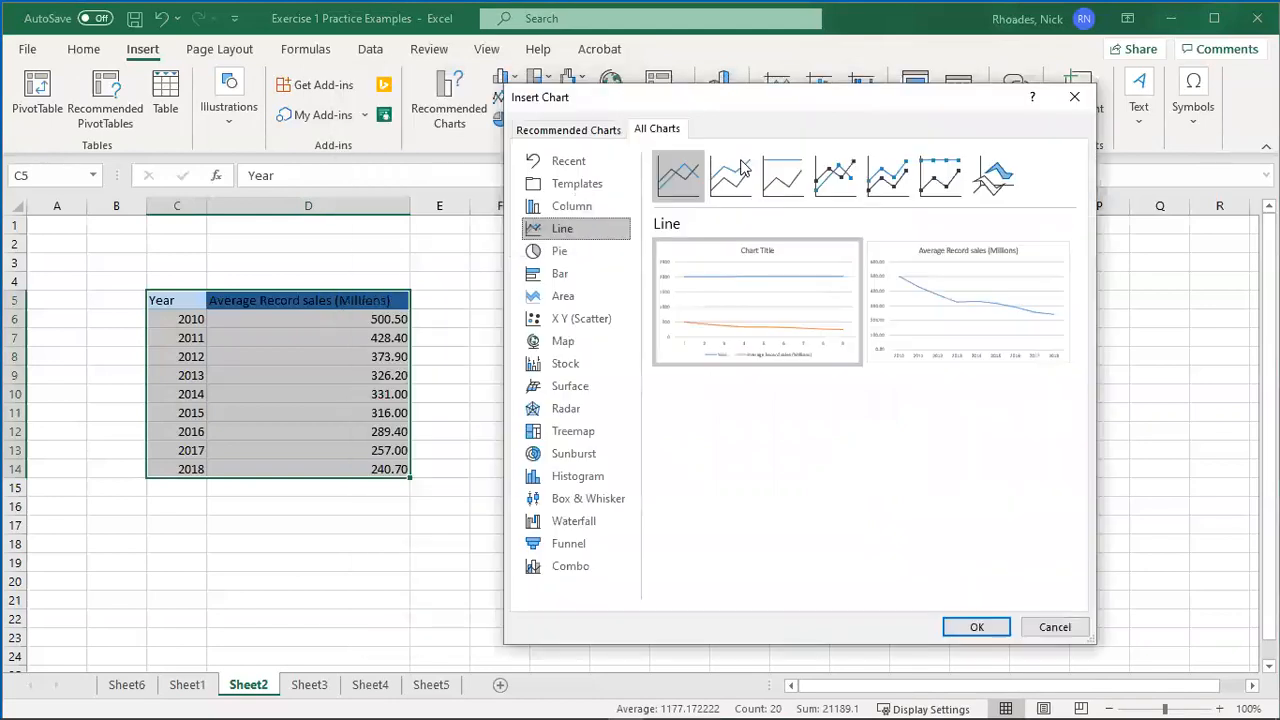
pyautogui.moveTo(753, 340)
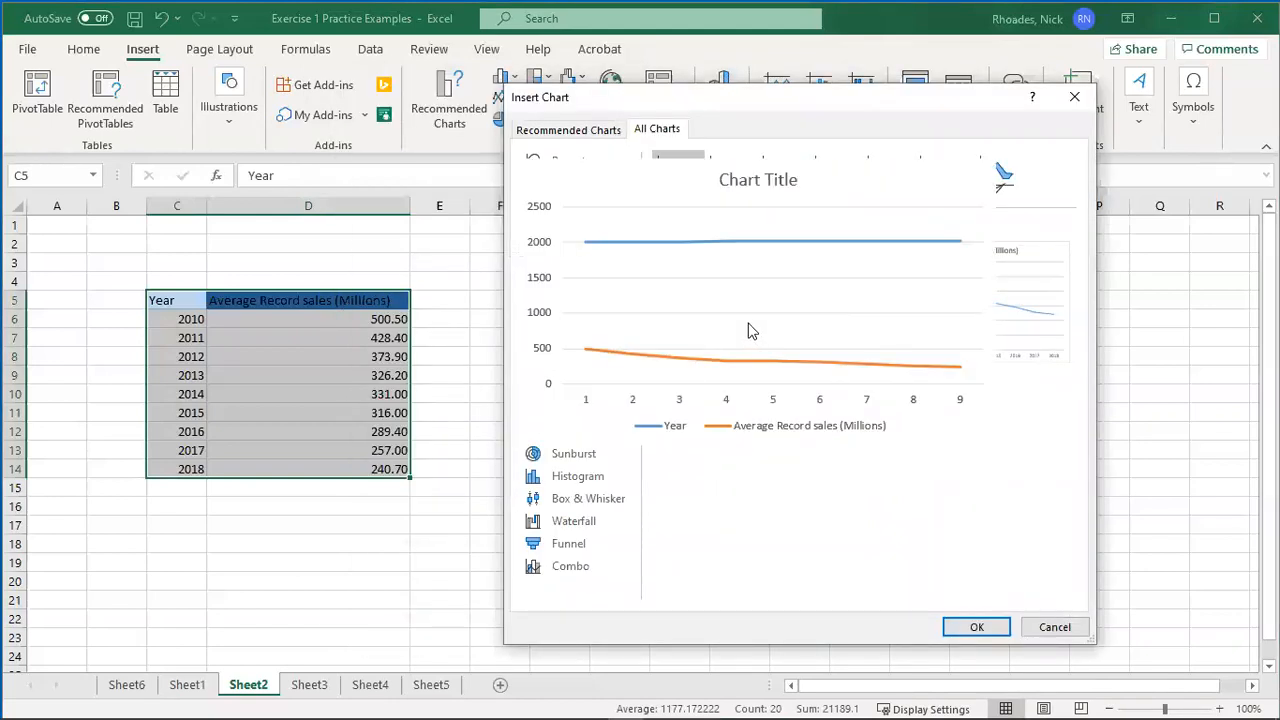
pyautogui.moveTo(952, 335)
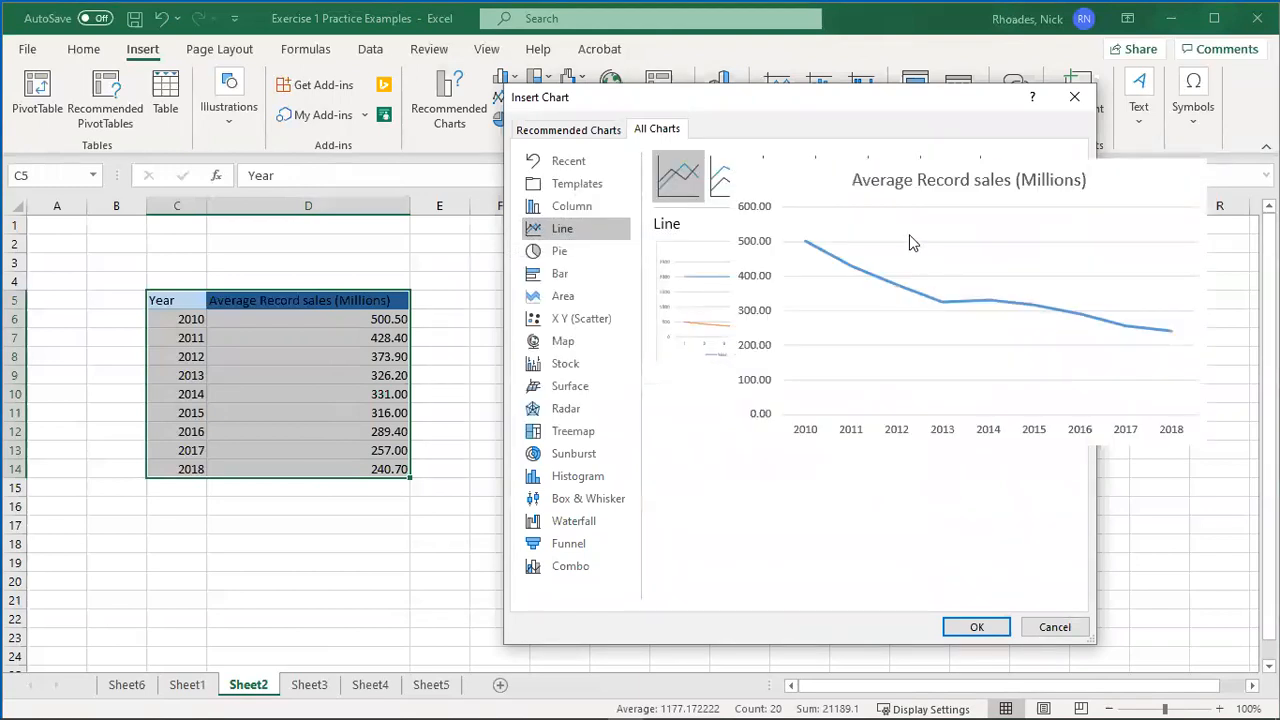
pyautogui.click(836, 177)
pyautogui.moveTo(955, 302)
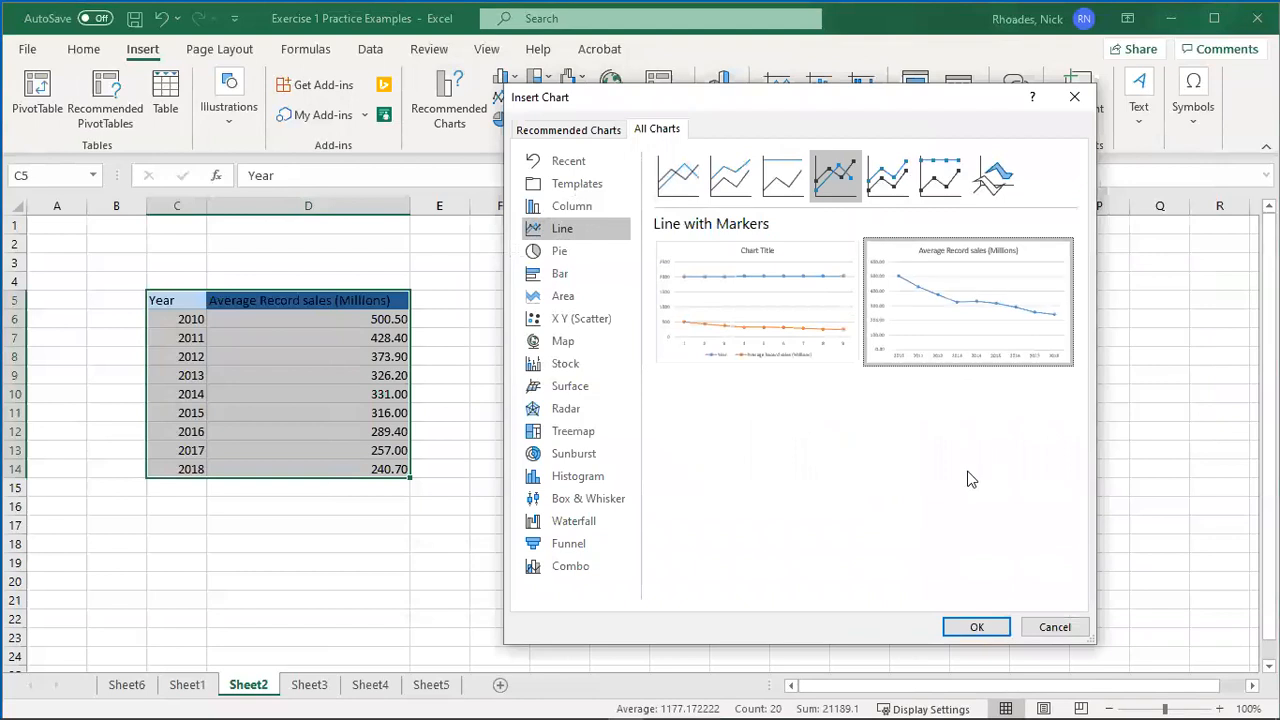
pyautogui.click(978, 627)
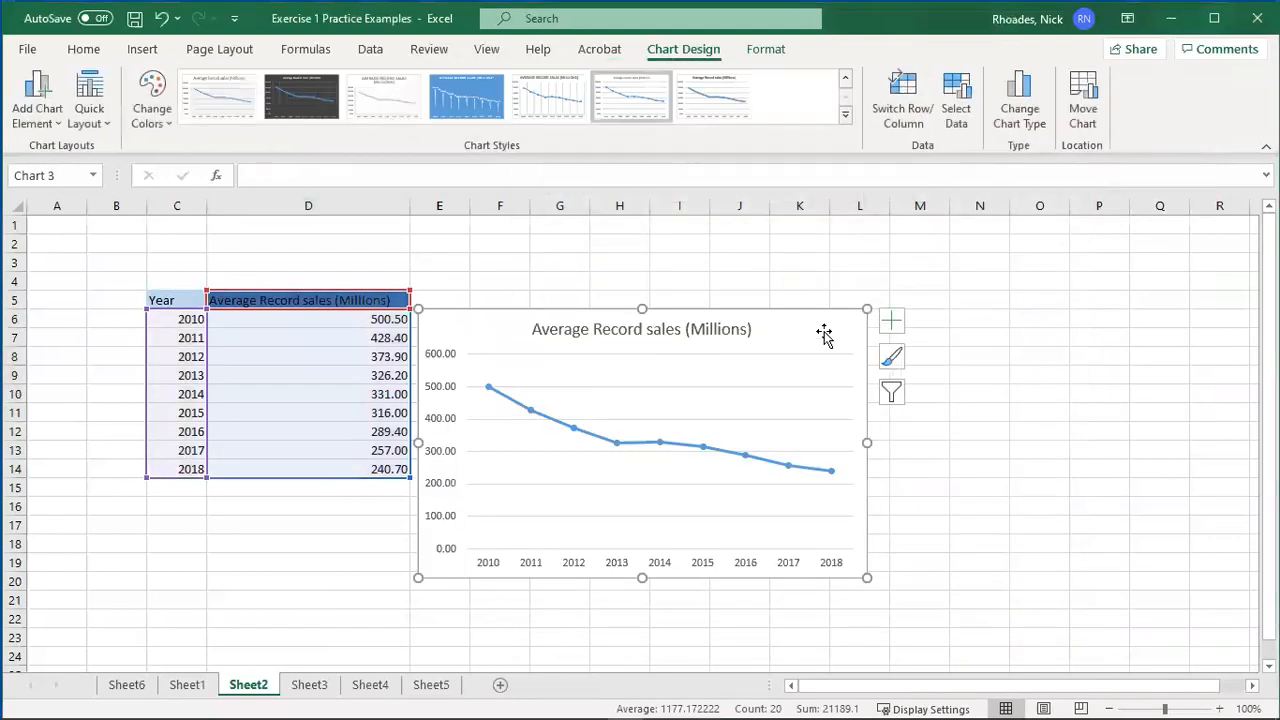
pyautogui.moveTo(823, 320); pyautogui.dragTo(921, 289)
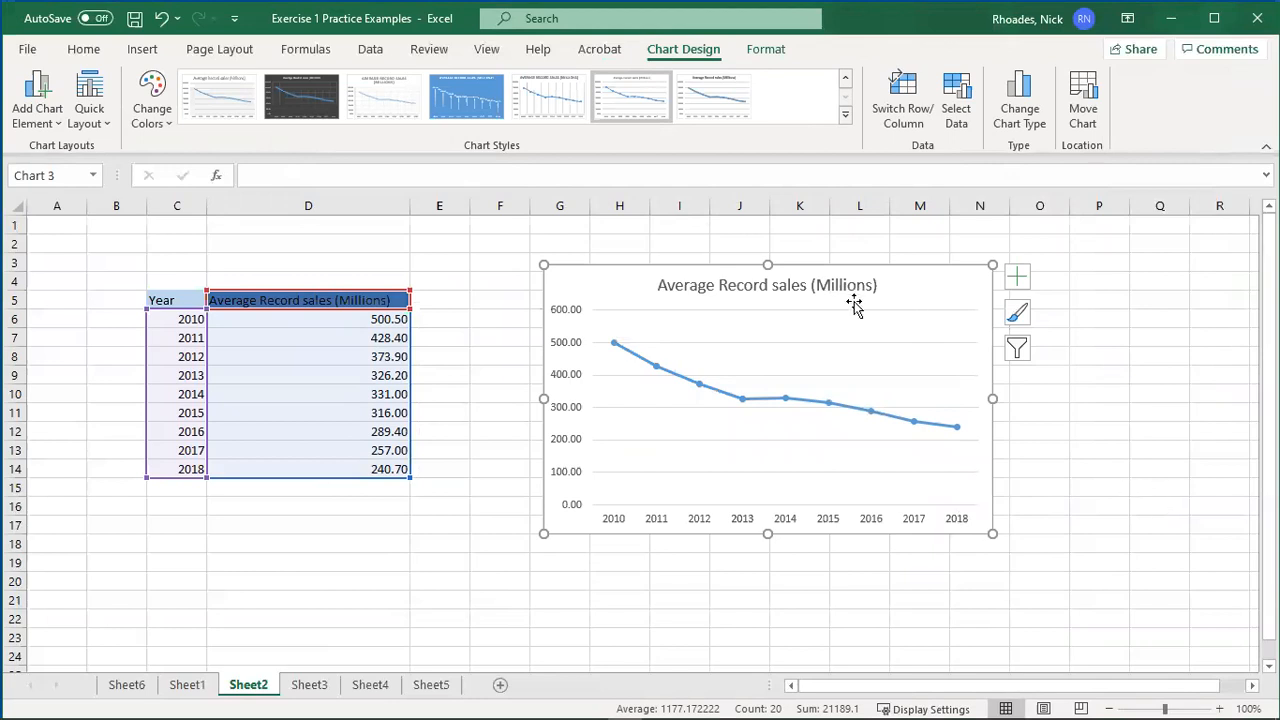
pyautogui.press('Delete')
# Try a basic 2-D line chart from table C5:D14, placed beside the table, and delete it
pyautogui.click(558, 325)
pyautogui.moveTo(155, 300); pyautogui.dragTo(345, 470)
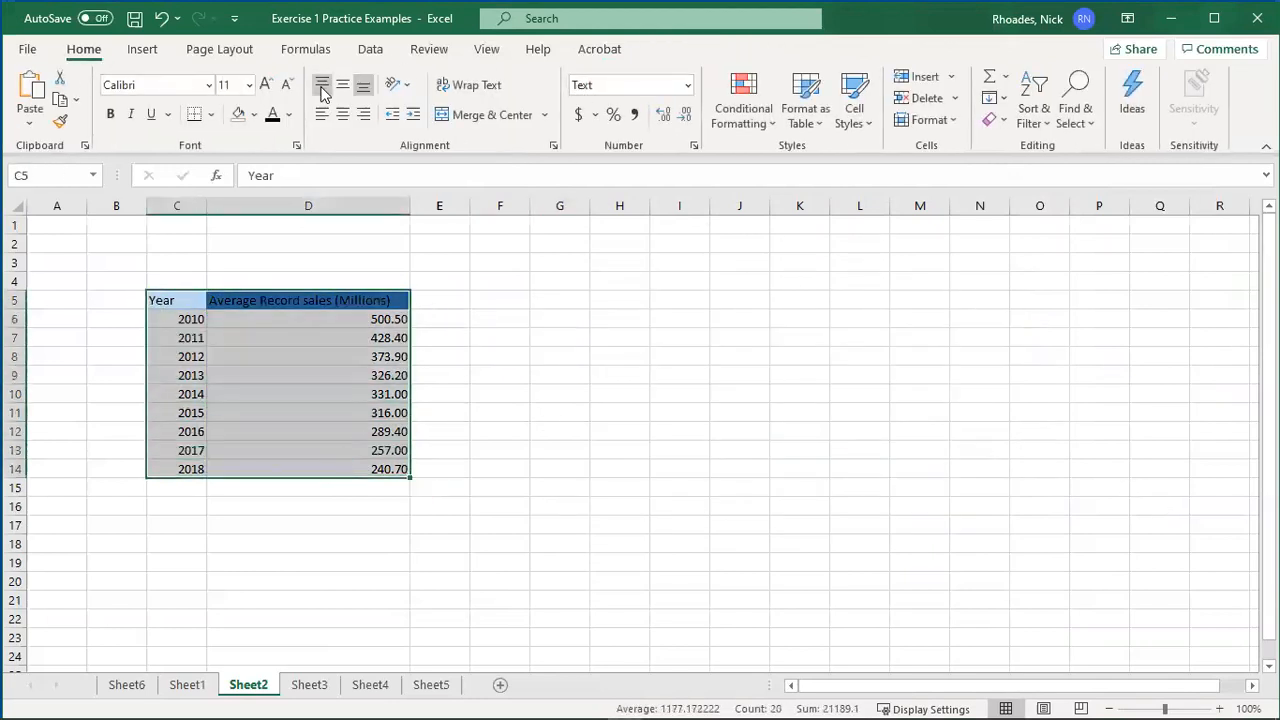
pyautogui.click(140, 49)
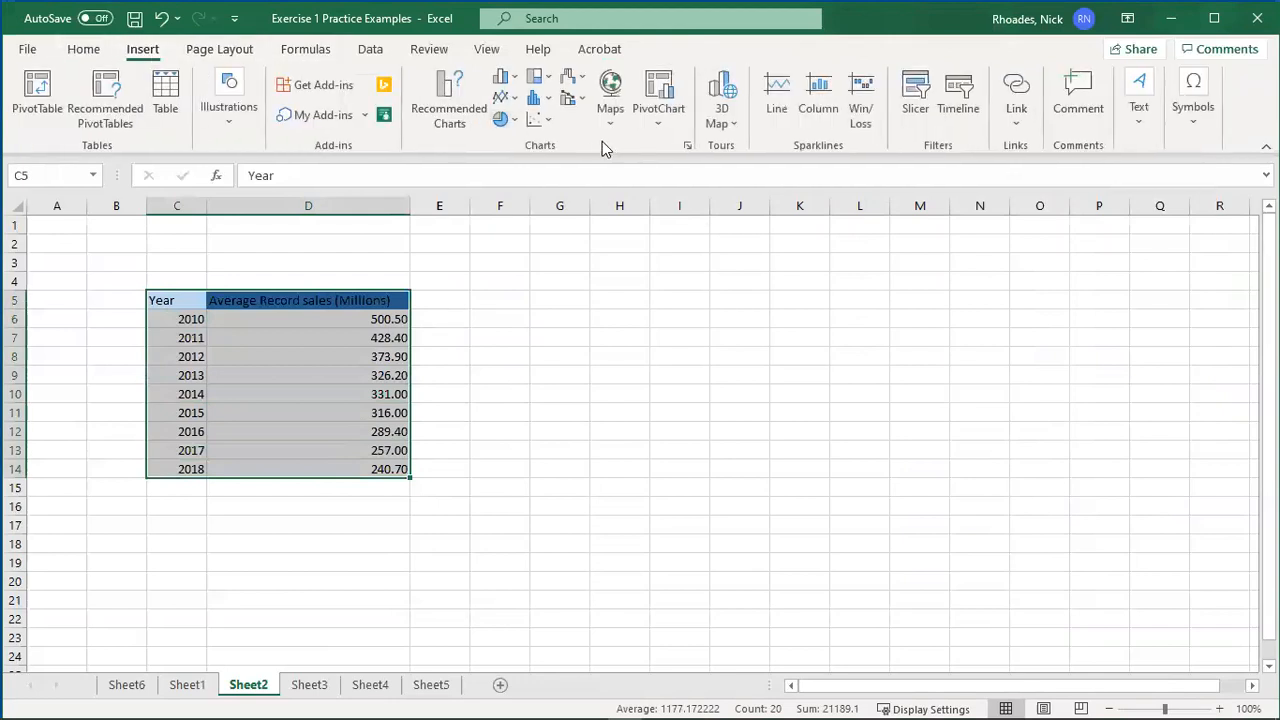
pyautogui.click(505, 97)
pyautogui.click(543, 187)
pyautogui.moveTo(803, 346); pyautogui.dragTo(938, 300)
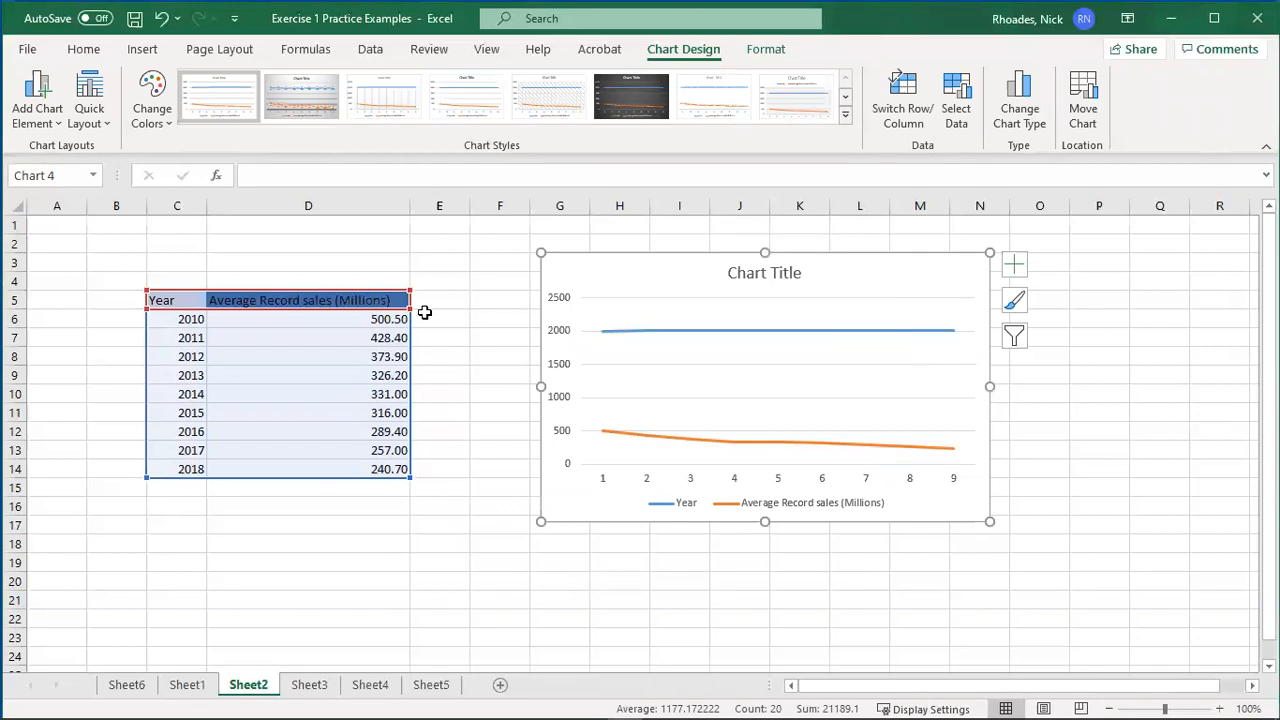
pyautogui.press('Delete')
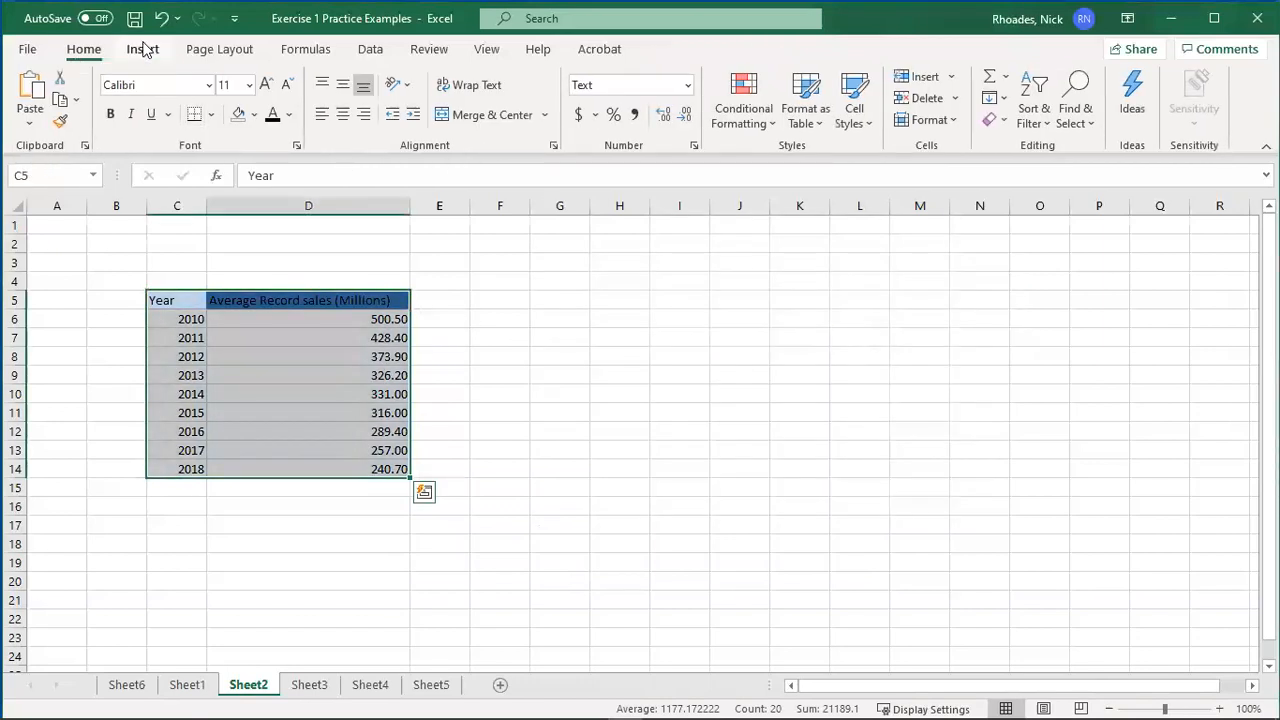
# Insert a Line with Markers chart from C5:D14 with average record sales plotted against the years, and place it beside the table
pyautogui.click(142, 49)
pyautogui.click(465, 108)
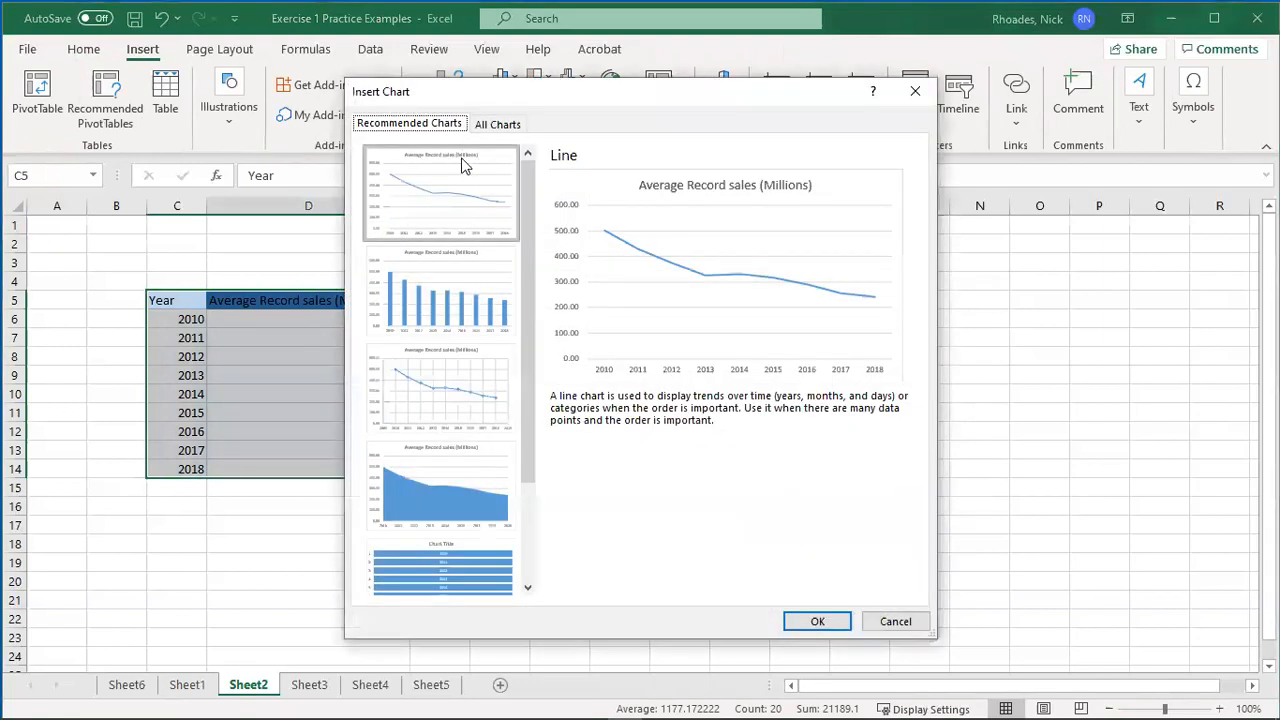
pyautogui.click(493, 127)
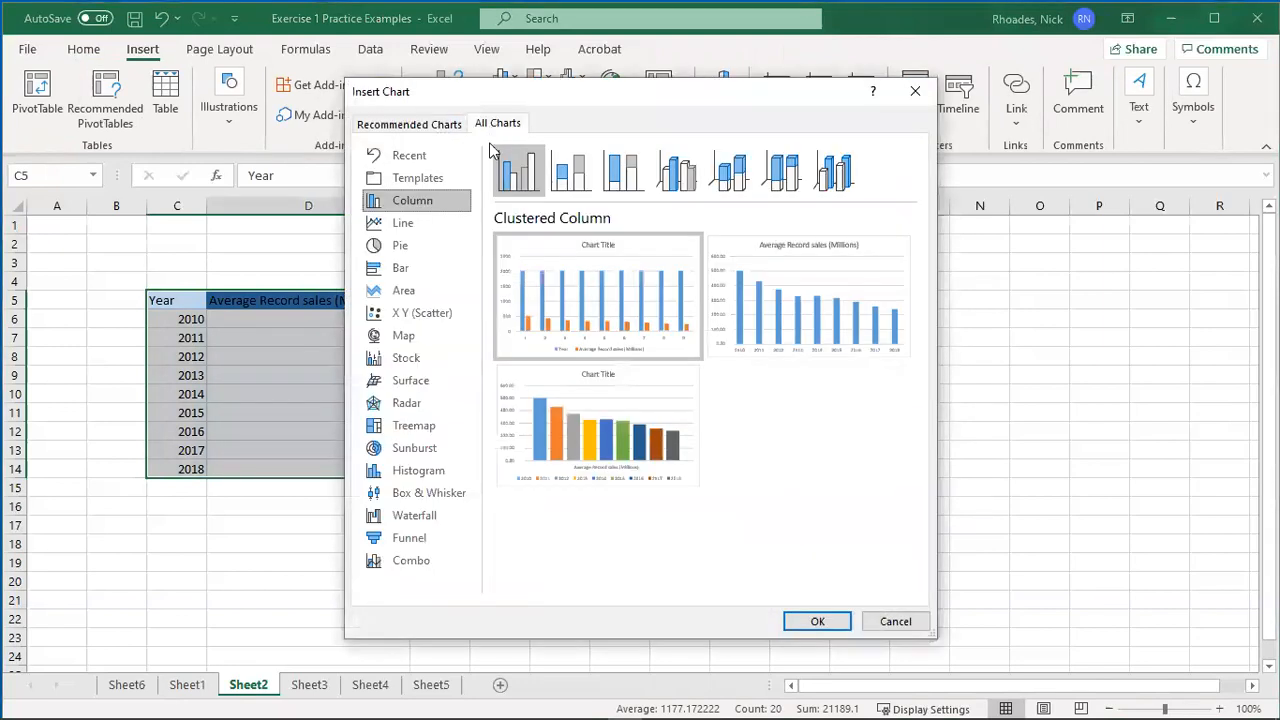
pyautogui.click(402, 226)
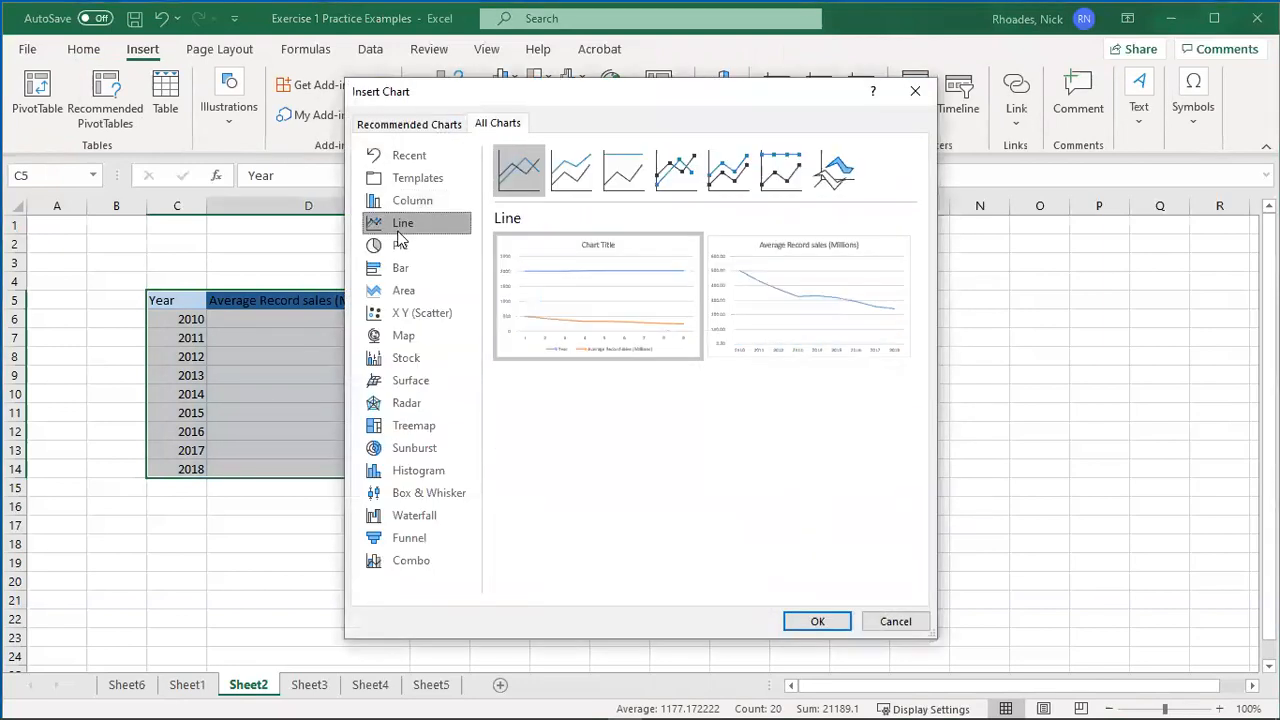
pyautogui.click(668, 176)
pyautogui.click(800, 294)
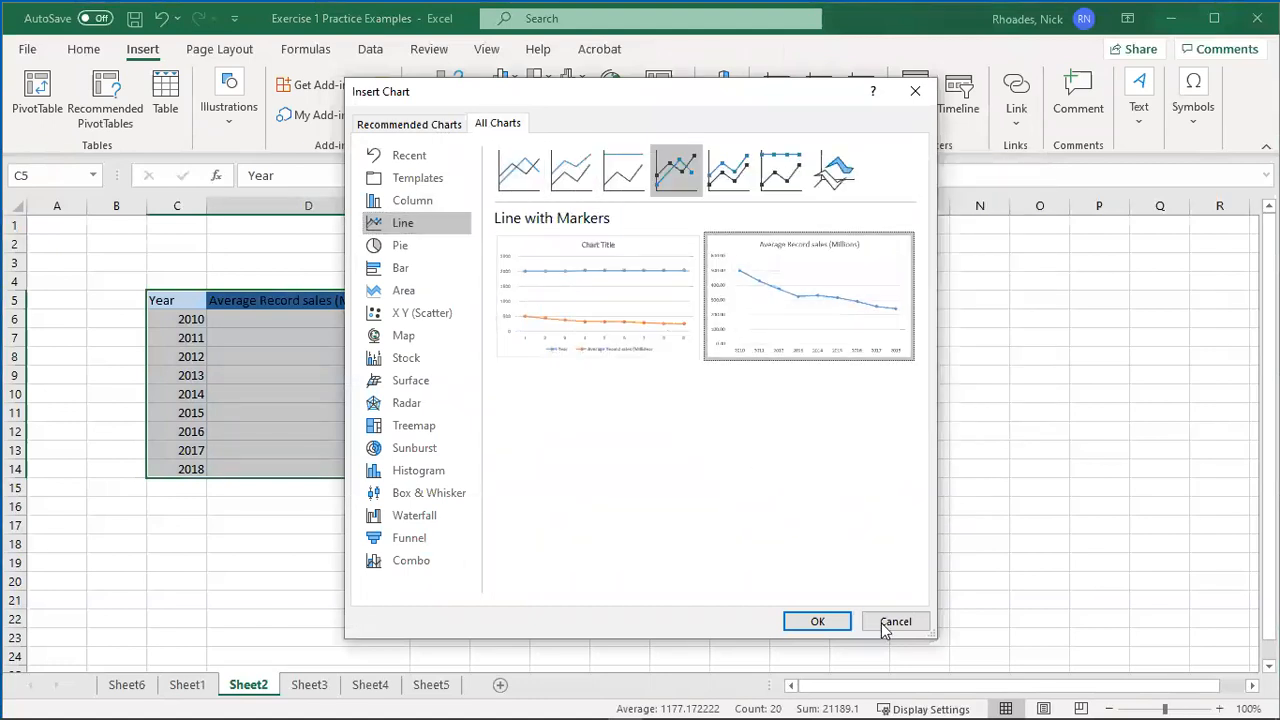
pyautogui.click(817, 621)
pyautogui.moveTo(780, 309); pyautogui.dragTo(882, 278)
# Remove "(Millions)" from the line chart's title so that it reads "Average Record sales"
pyautogui.click(948, 278)
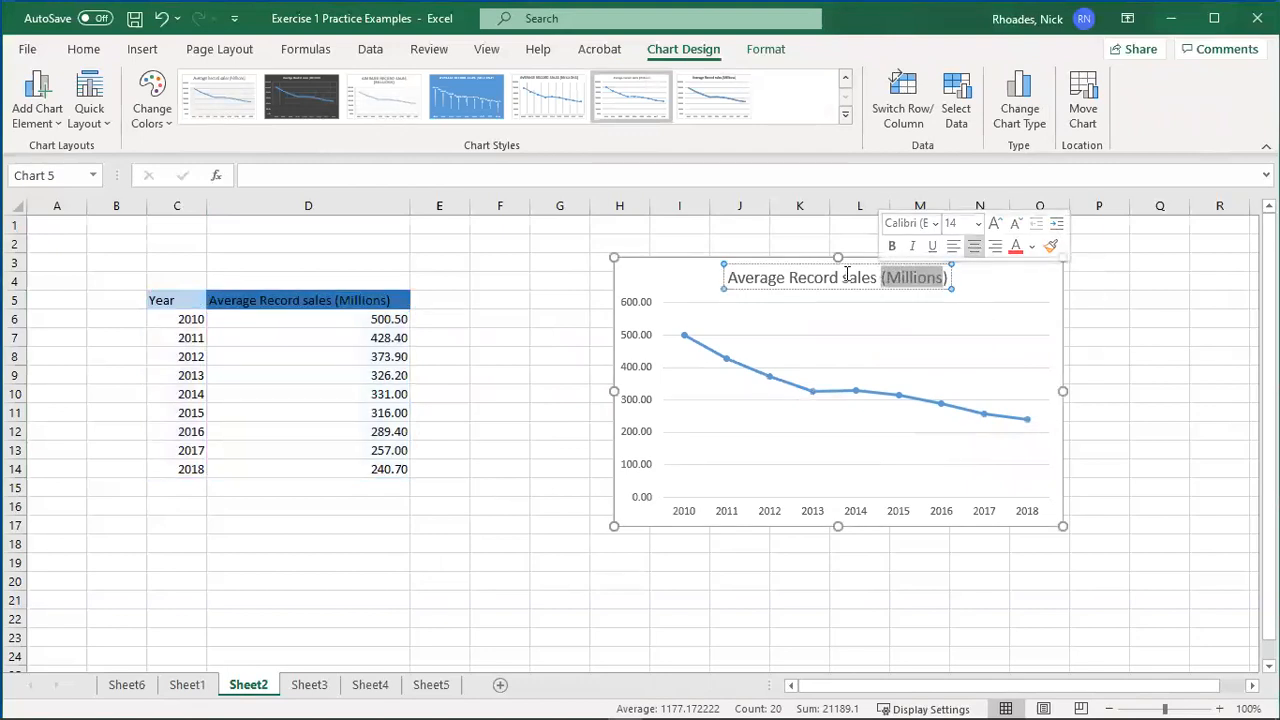
pyautogui.press('BackSpace')
pyautogui.press('Delete')
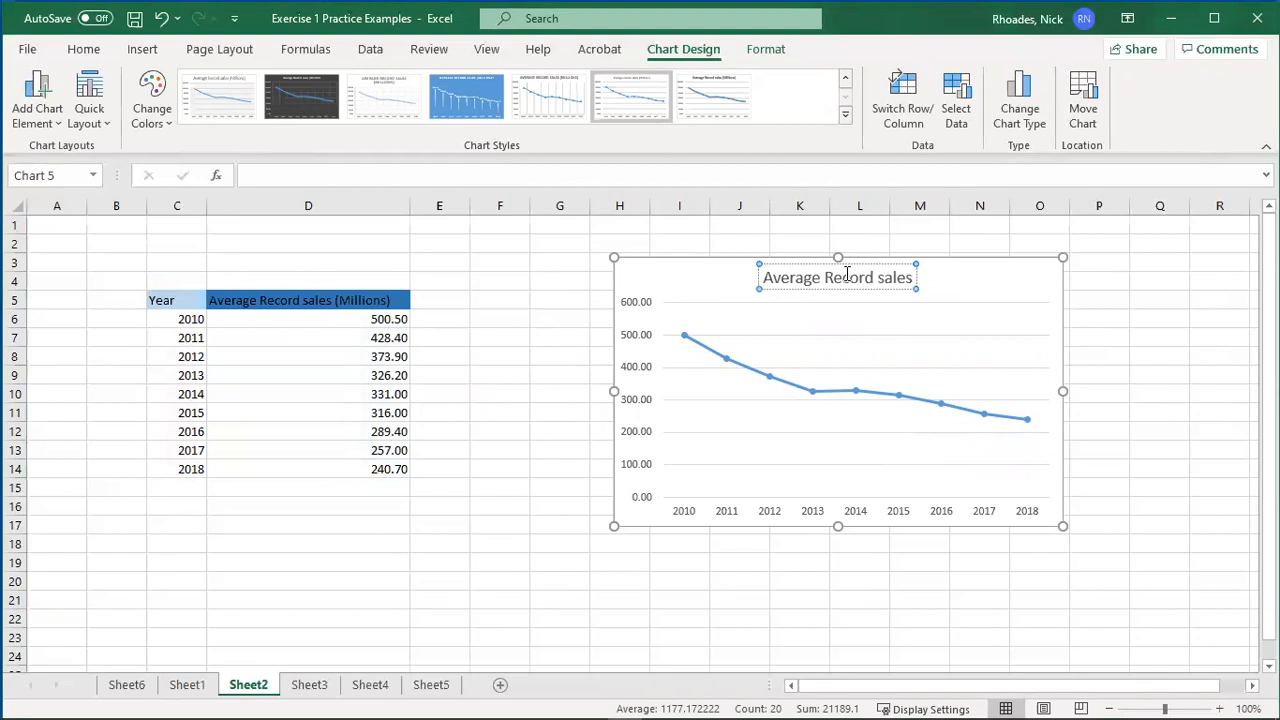
pyautogui.click(1150, 356)
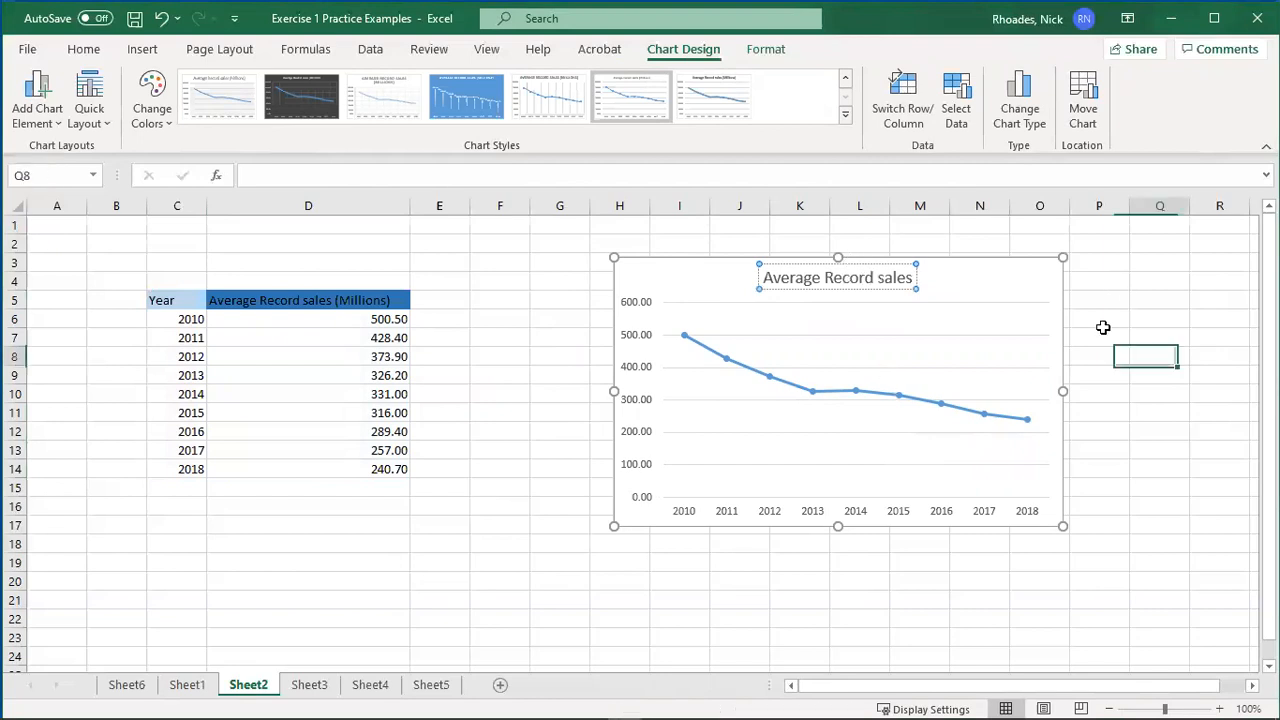
# Add axis titles to the record sales line chart and name the horizontal axis "Year"
pyautogui.click(1054, 283)
pyautogui.click(1088, 270)
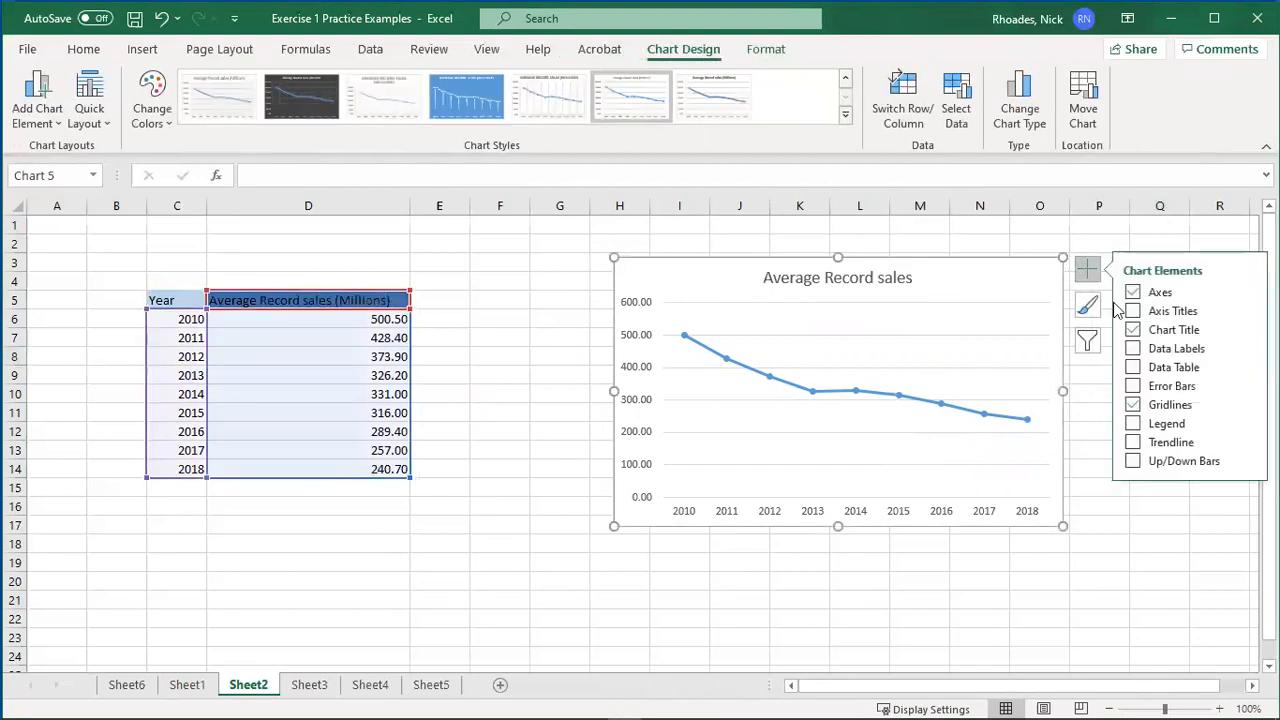
pyautogui.click(1133, 311)
pyautogui.click(870, 504)
pyautogui.tripleClick(872, 504)
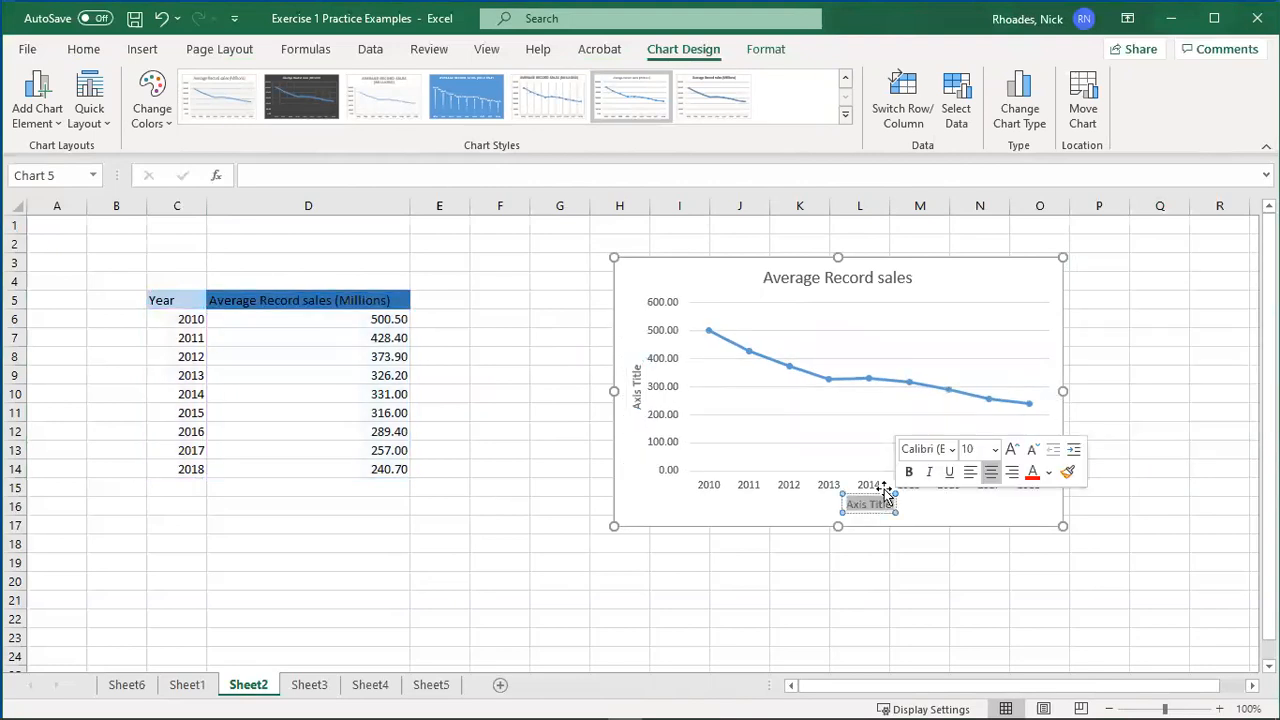
pyautogui.write('Year')
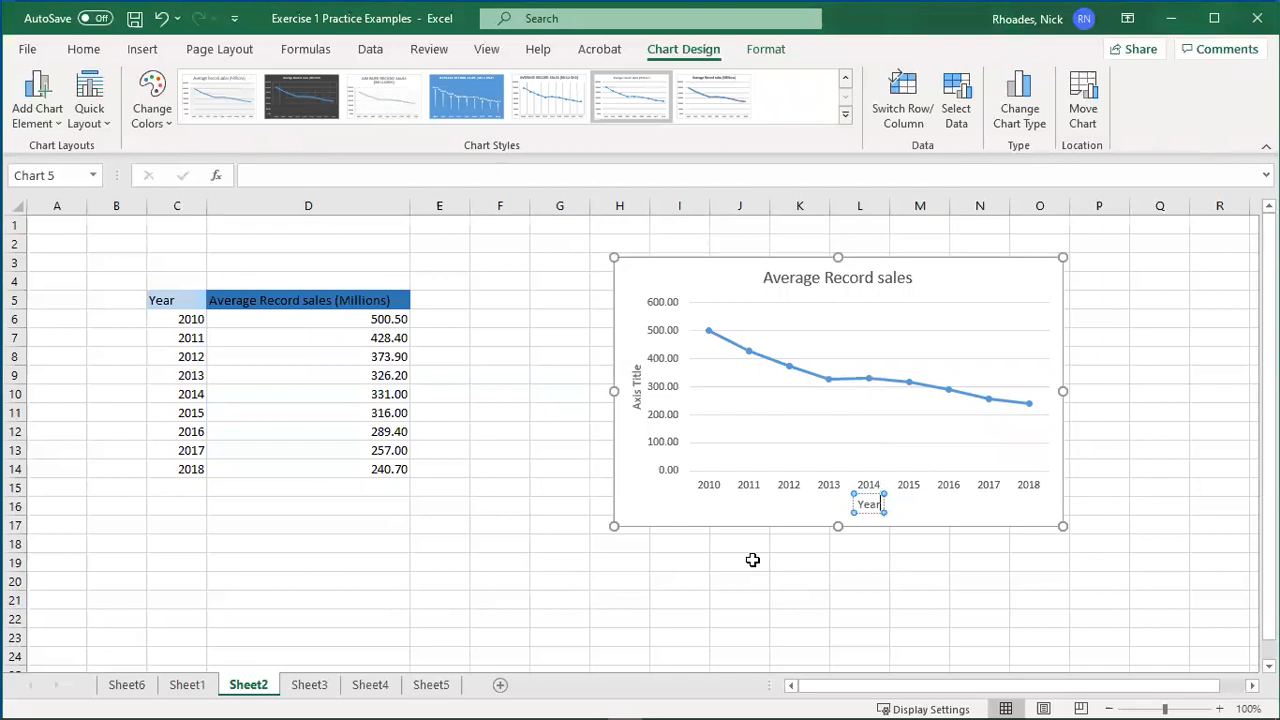
# Name the record sales line chart's vertical axis "Record Sales (Millions of USD)"
pyautogui.tripleClick(636, 387)
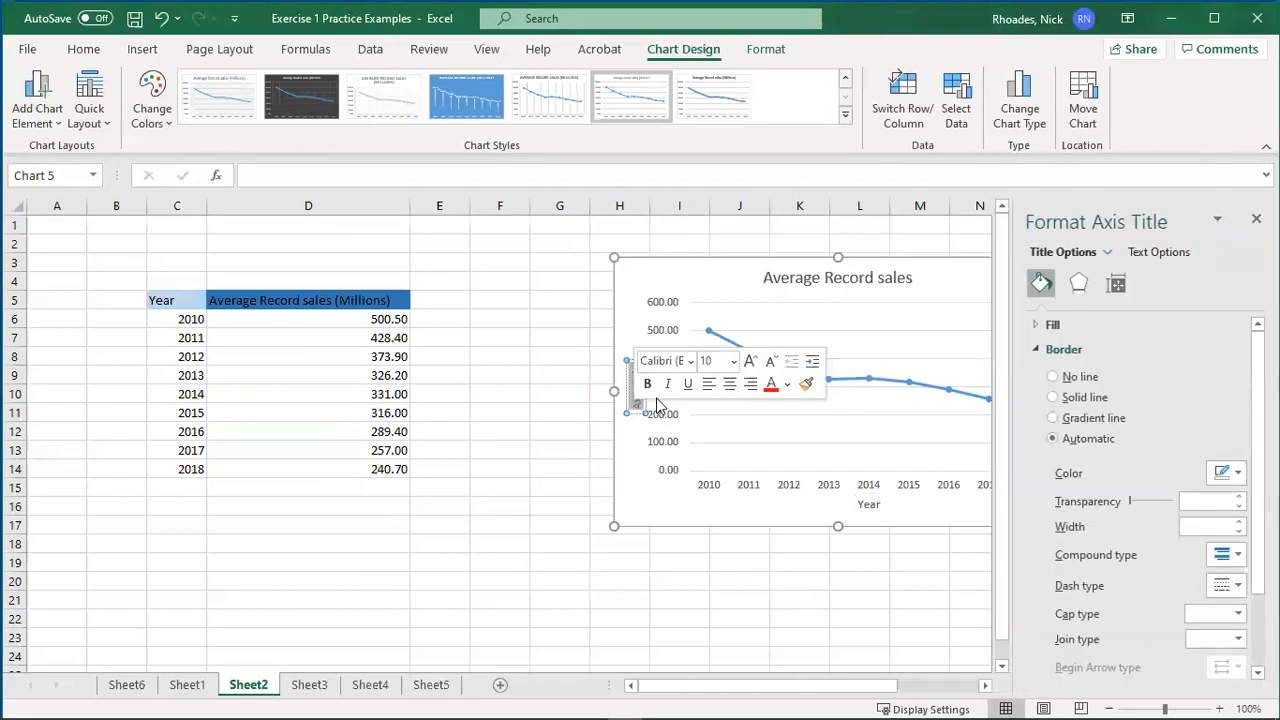
pyautogui.write('Record')
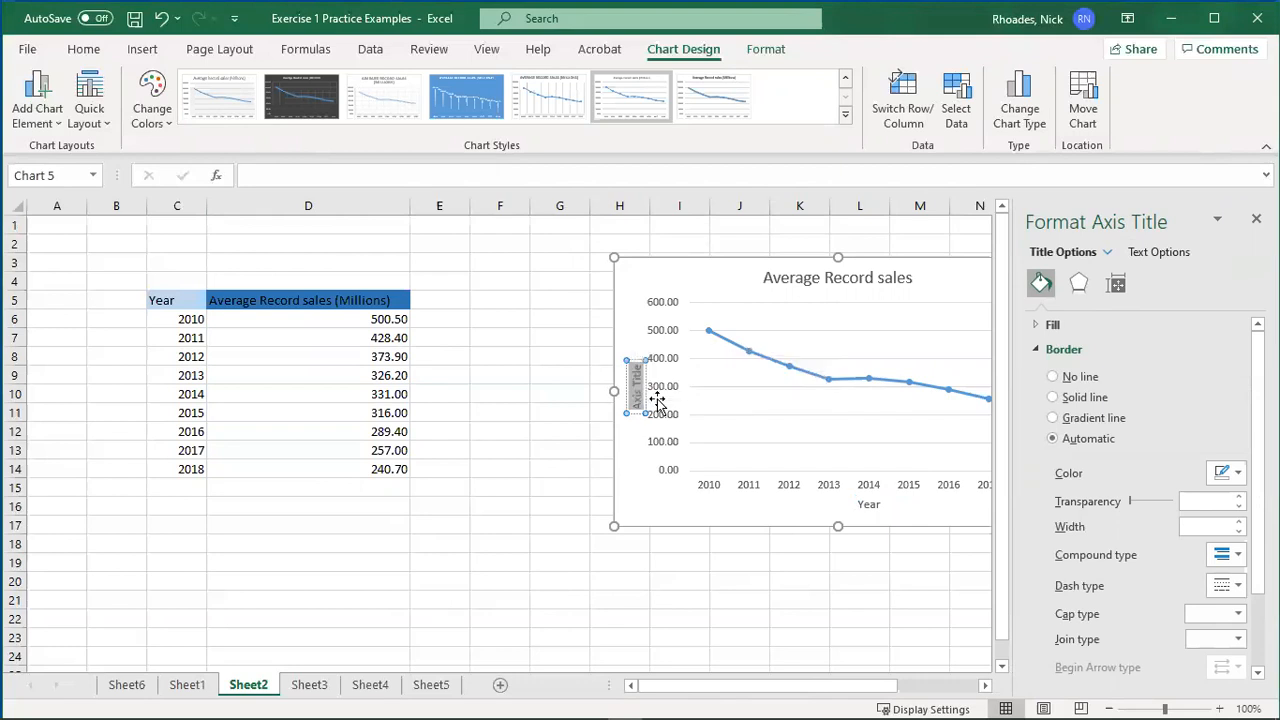
pyautogui.write(' Sales (')
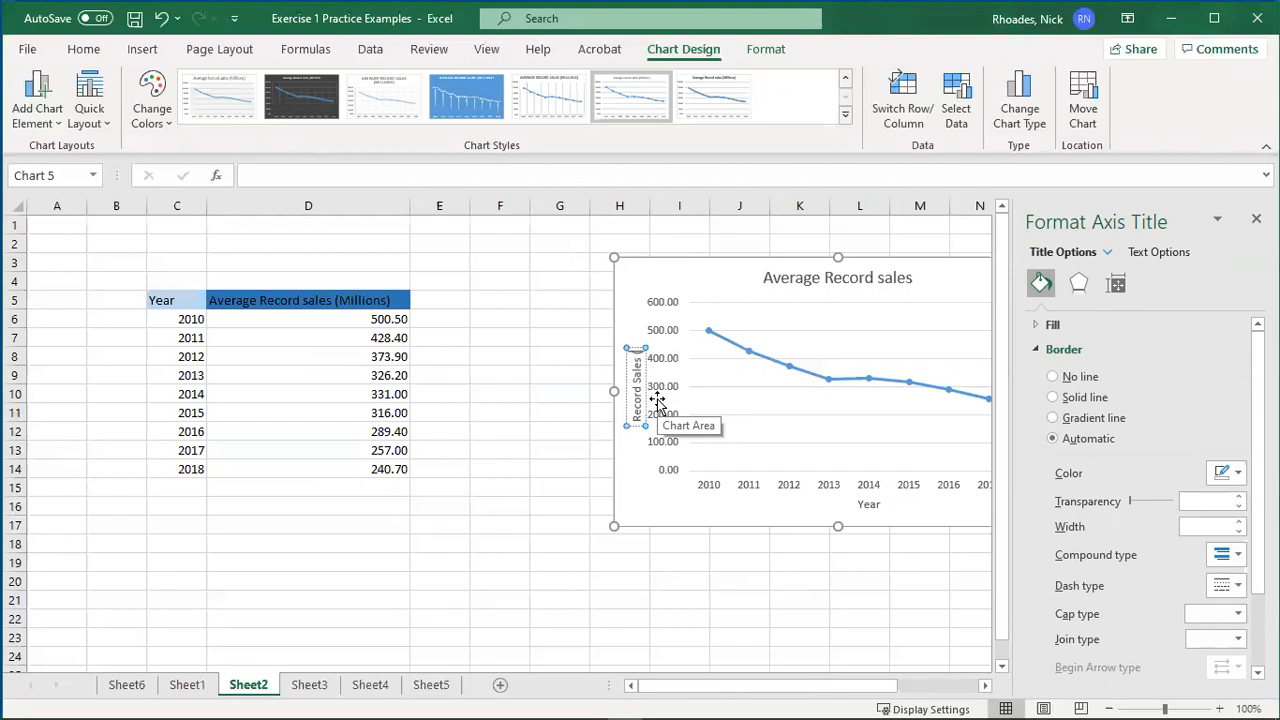
pyautogui.write('USD')
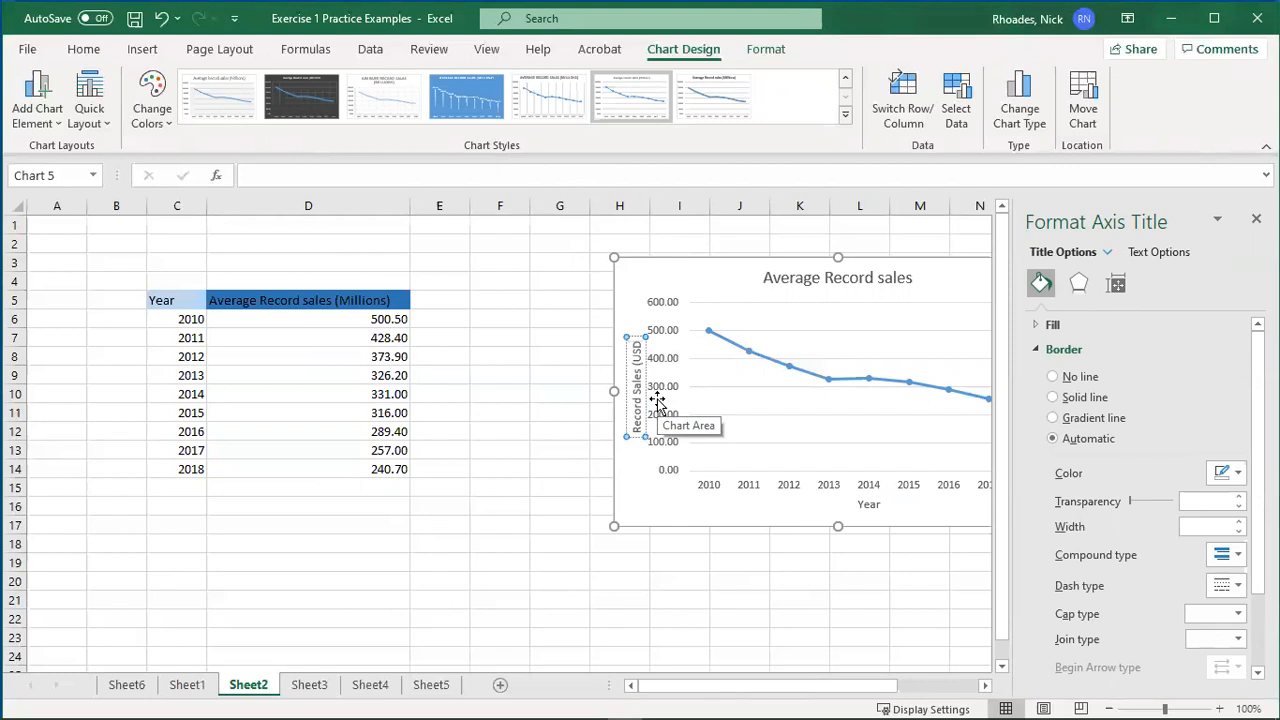
pyautogui.write('Millions')
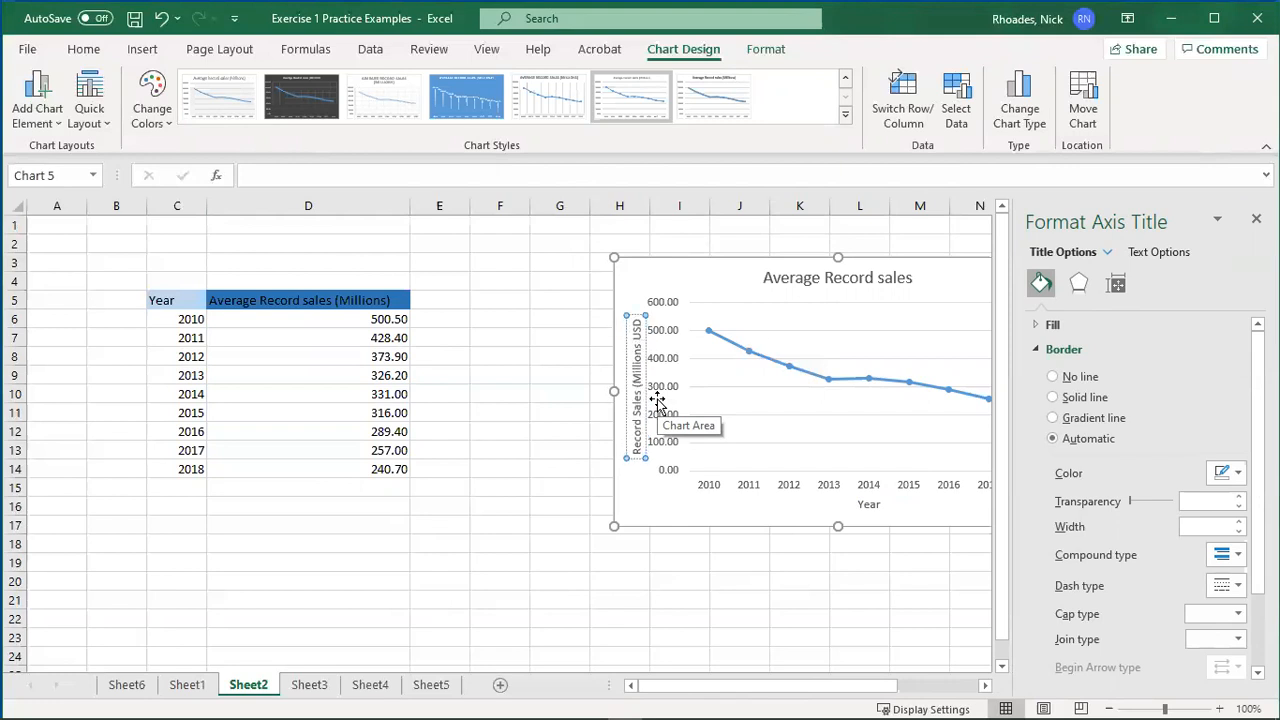
pyautogui.write(' of')
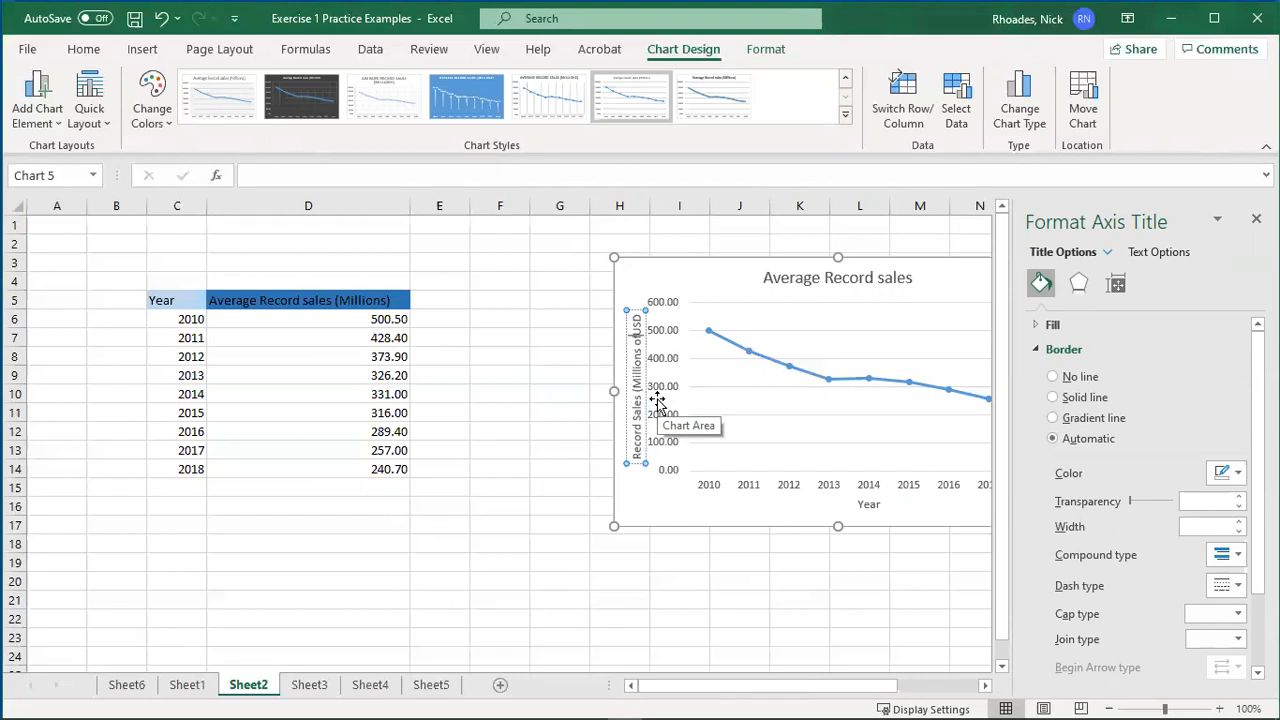
pyautogui.write(' )')
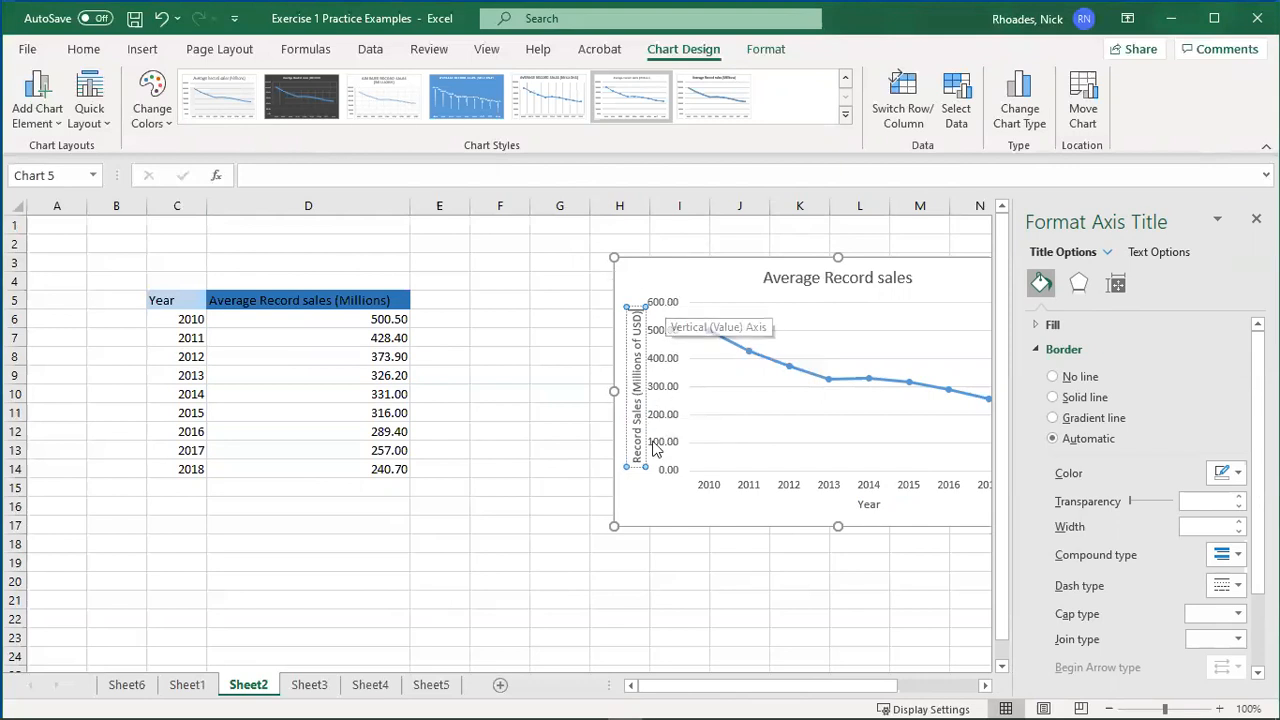
pyautogui.click(680, 566)
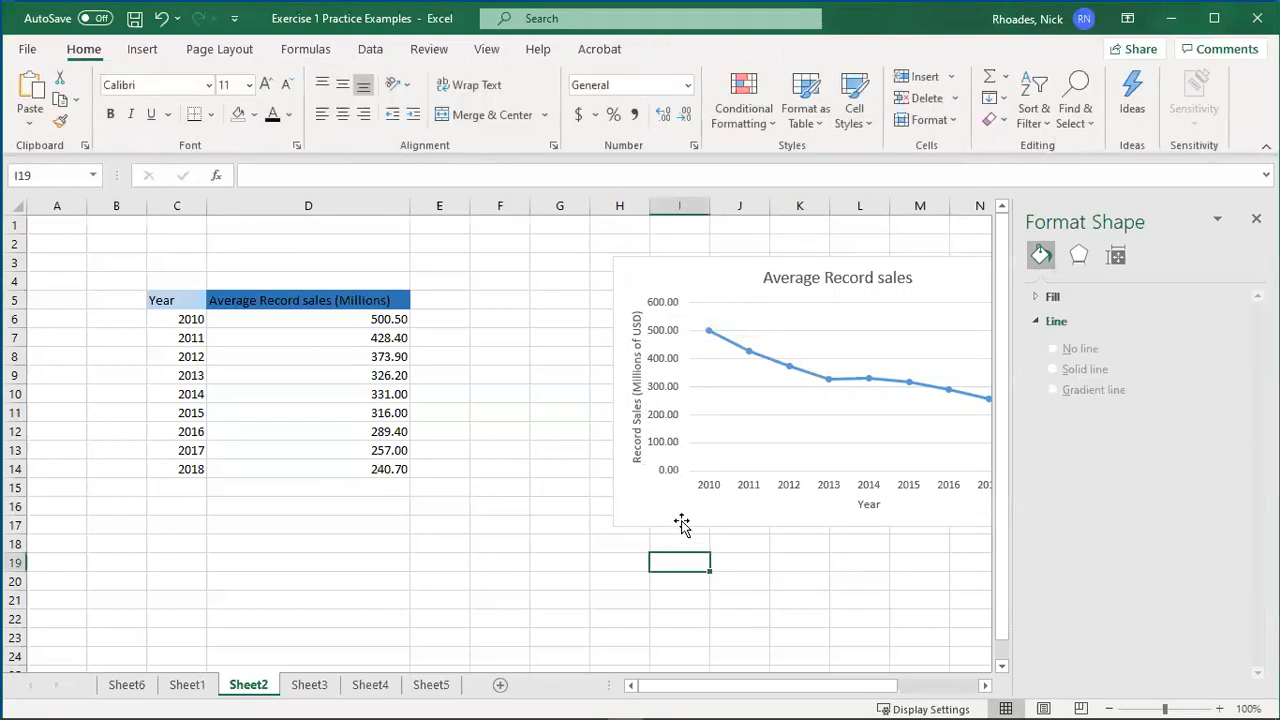
# Move the record sales line chart closer to the data table and close the formatting pane
pyautogui.moveTo(728, 527); pyautogui.dragTo(599, 514)
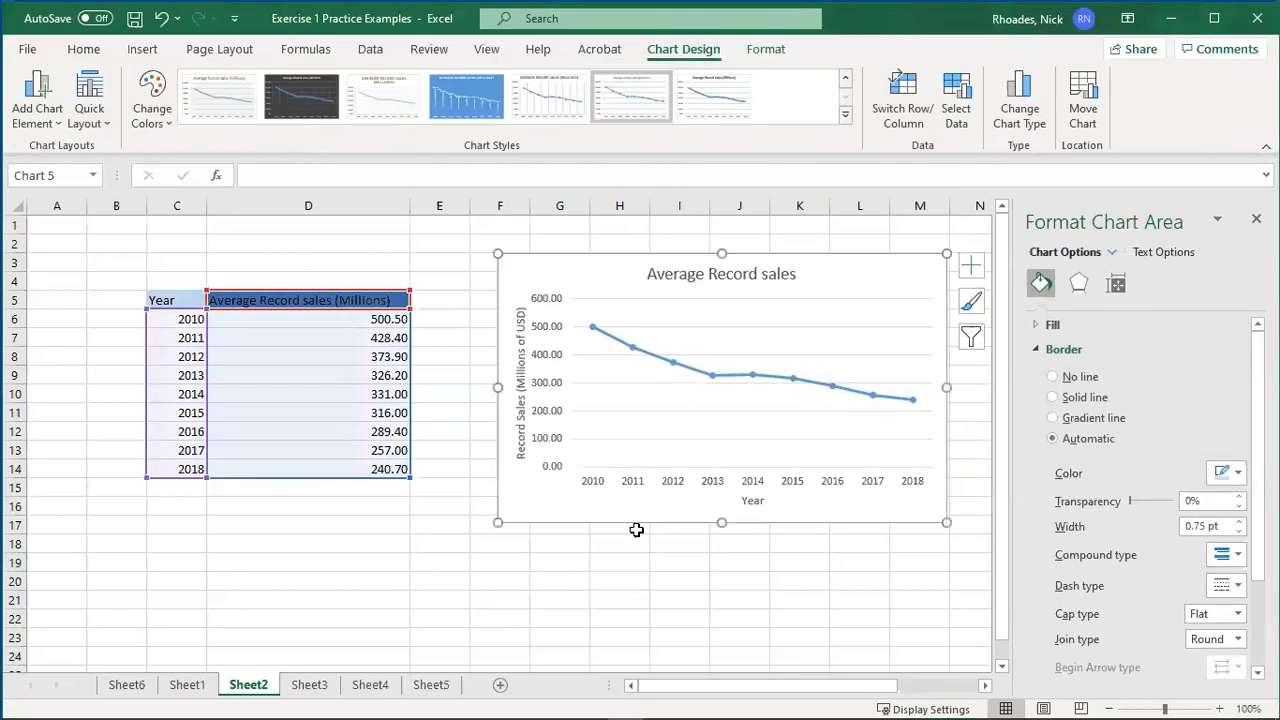
pyautogui.click(664, 580)
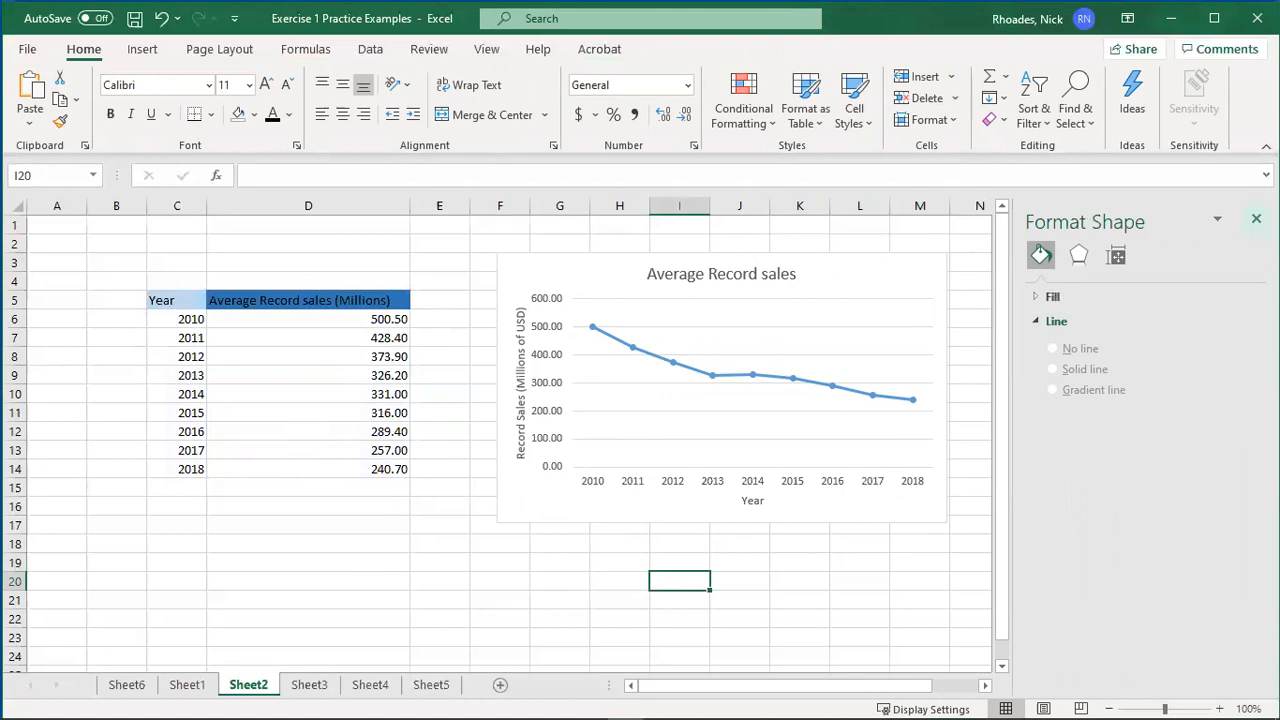
pyautogui.click(1256, 218)
# Open Sheet3 with the weekly video game hours and point out the row numbers in A3:A8
pyautogui.click(309, 685)
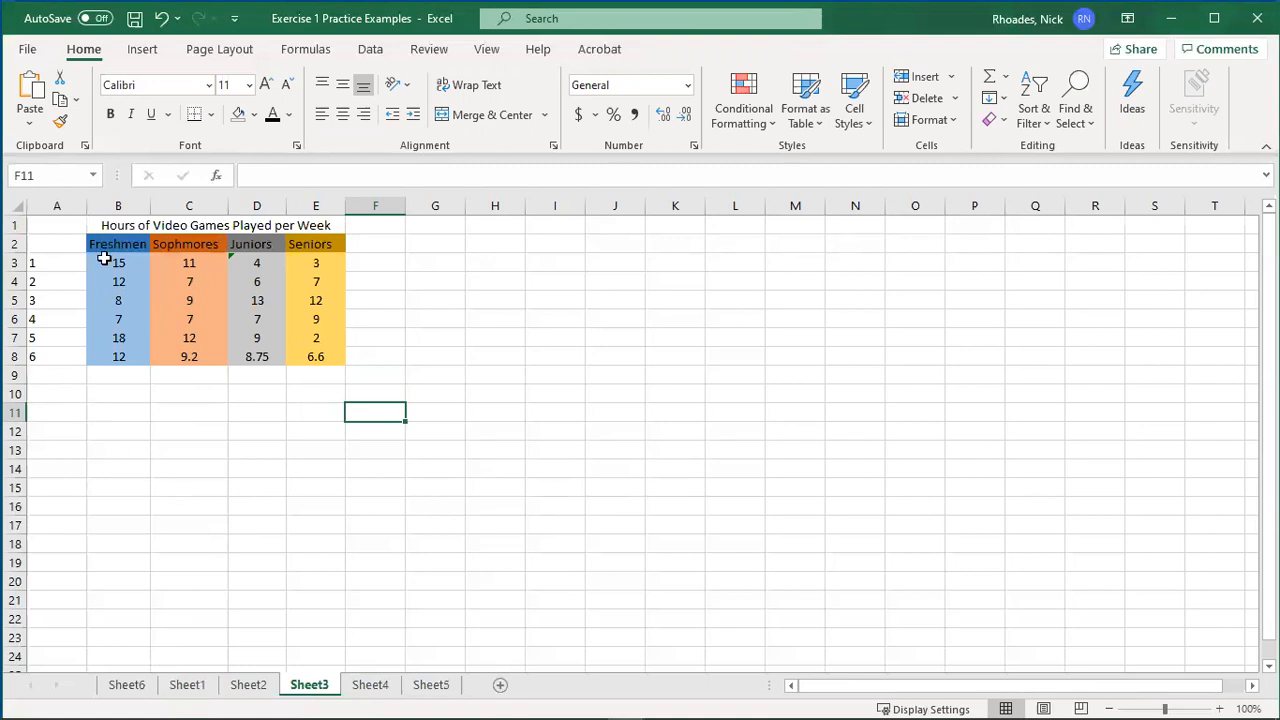
pyautogui.moveTo(38, 268); pyautogui.dragTo(49, 357)
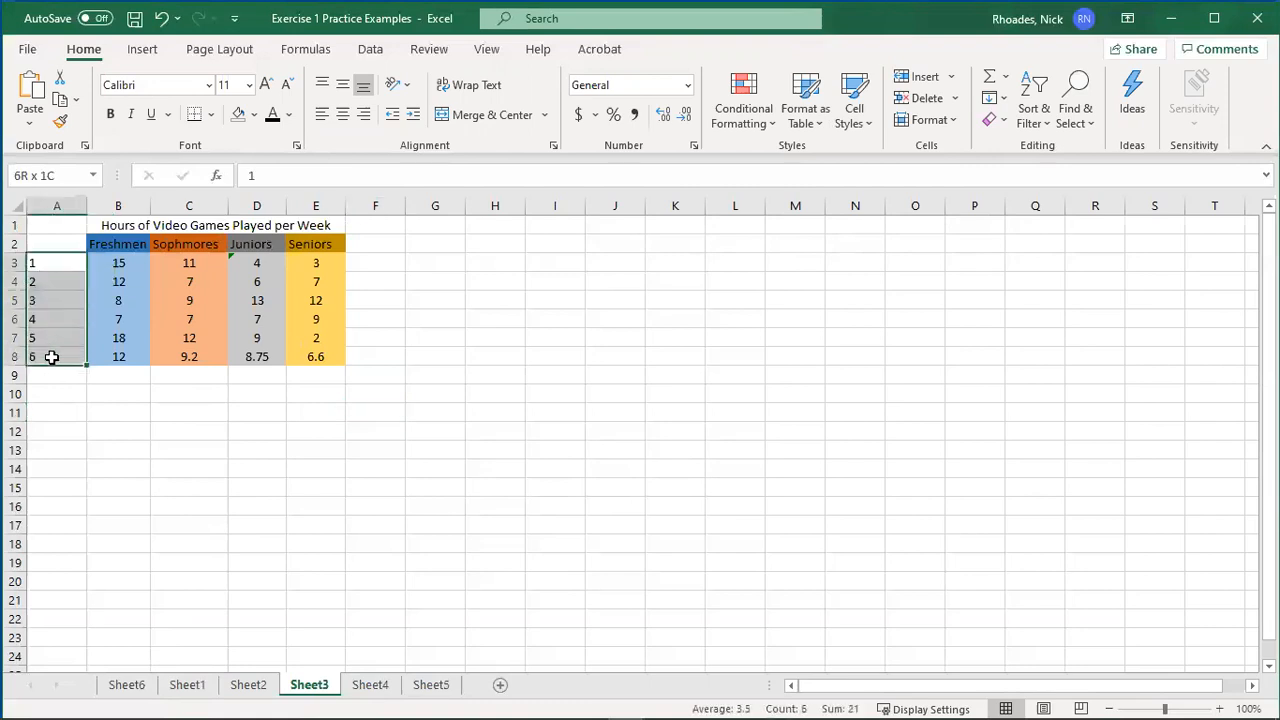
pyautogui.click(53, 428)
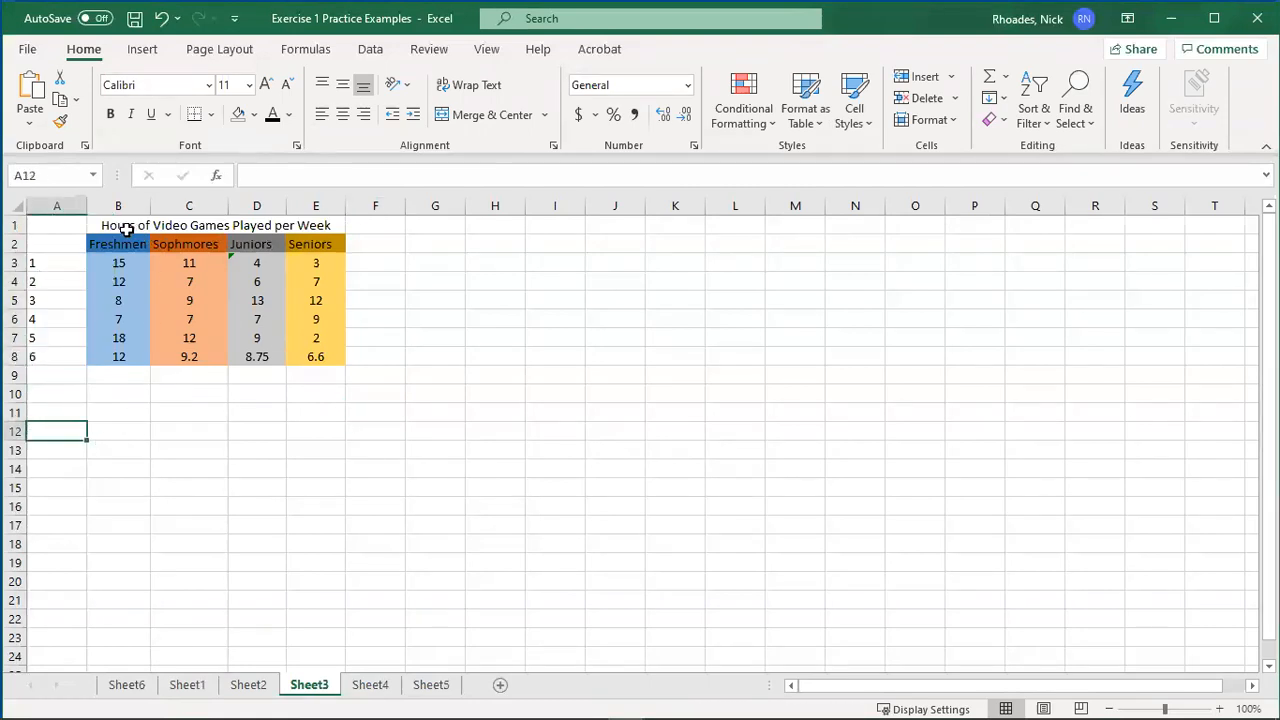
# Try a 2-D clustered column chart from the full video game table B2:E8 and delete it
pyautogui.moveTo(144, 244); pyautogui.dragTo(309, 354)
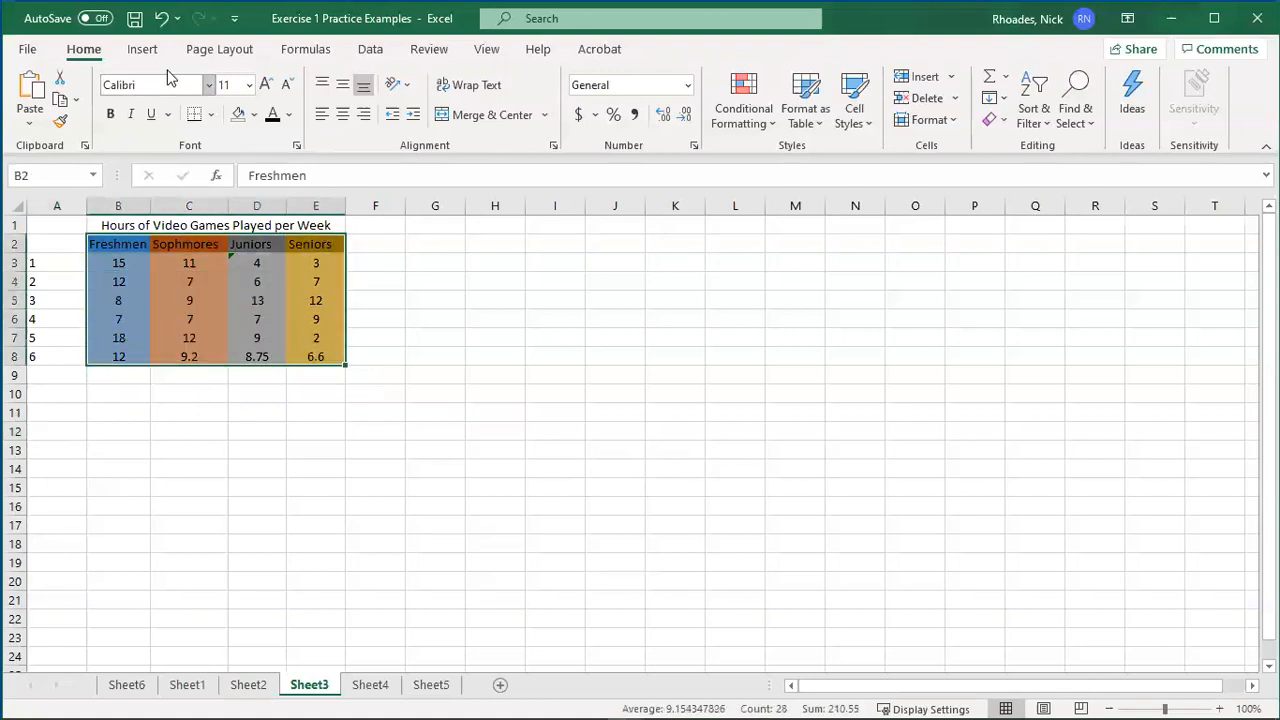
pyautogui.click(142, 49)
pyautogui.click(535, 98)
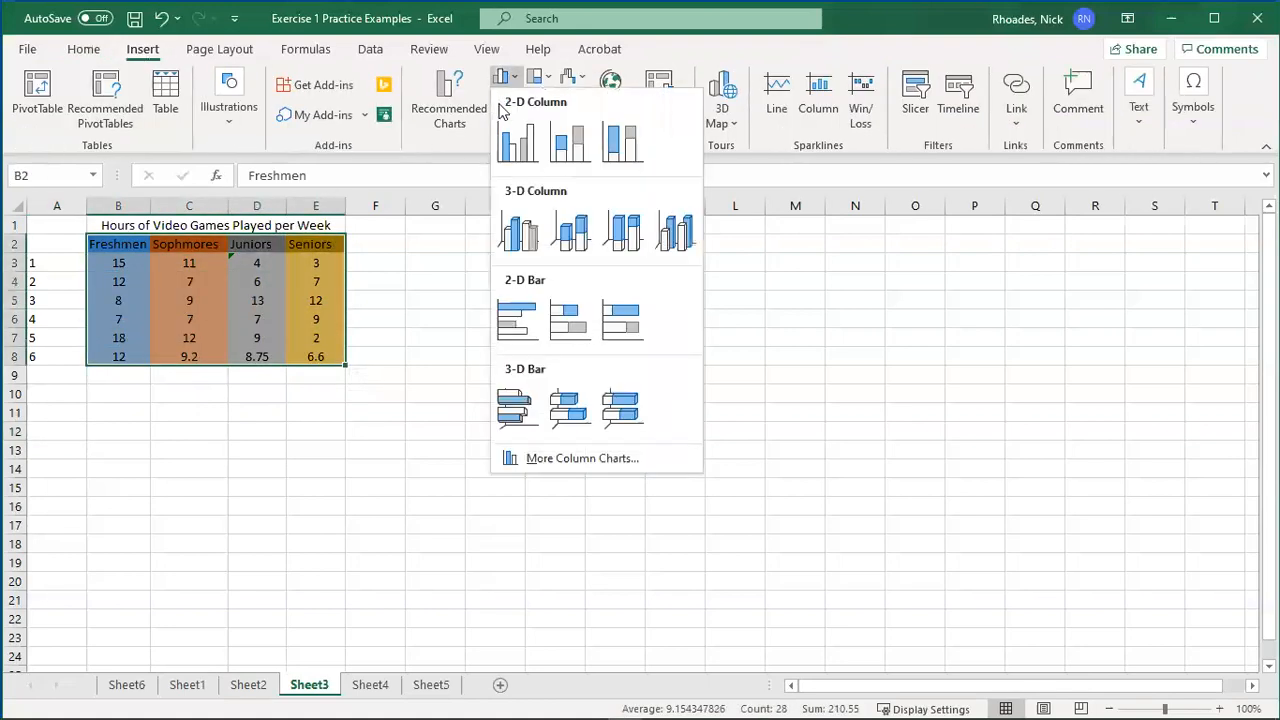
pyautogui.click(523, 134)
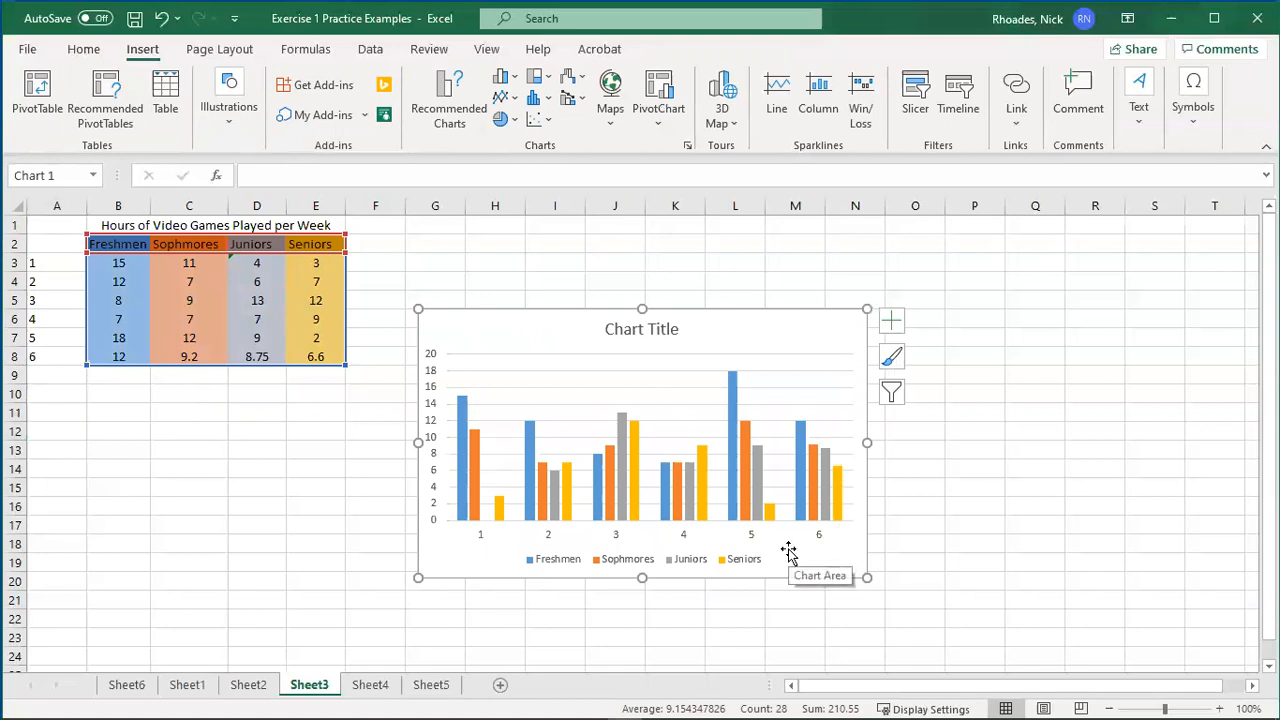
pyautogui.press('Delete')
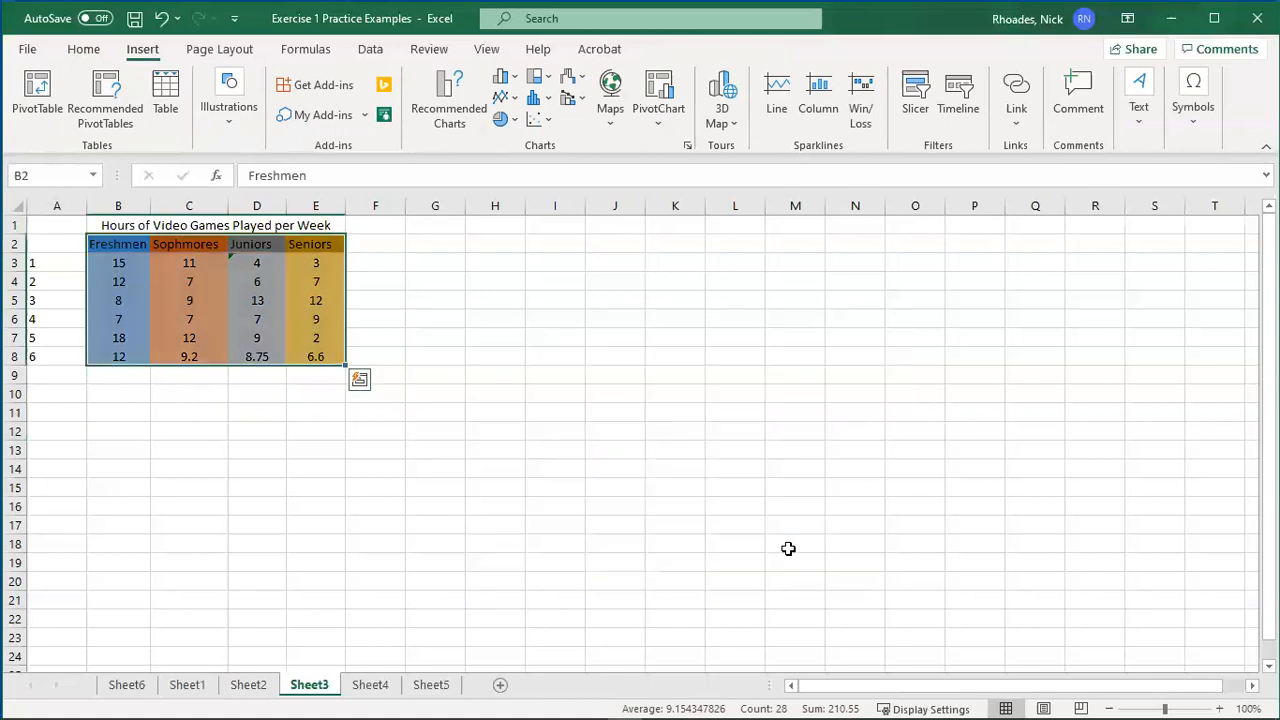
# Calculate the Freshmen average of B3:B8 in cell B9 with the AVERAGE function
pyautogui.click(132, 369)
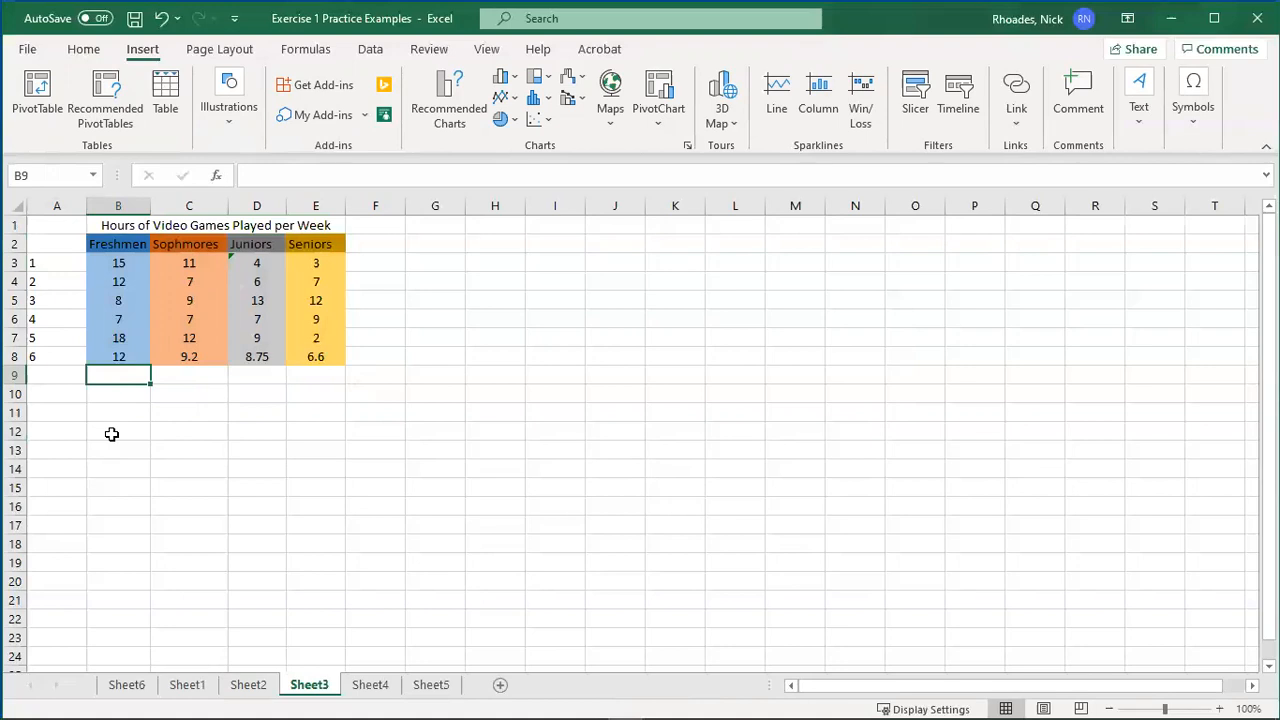
pyautogui.write('=average(')
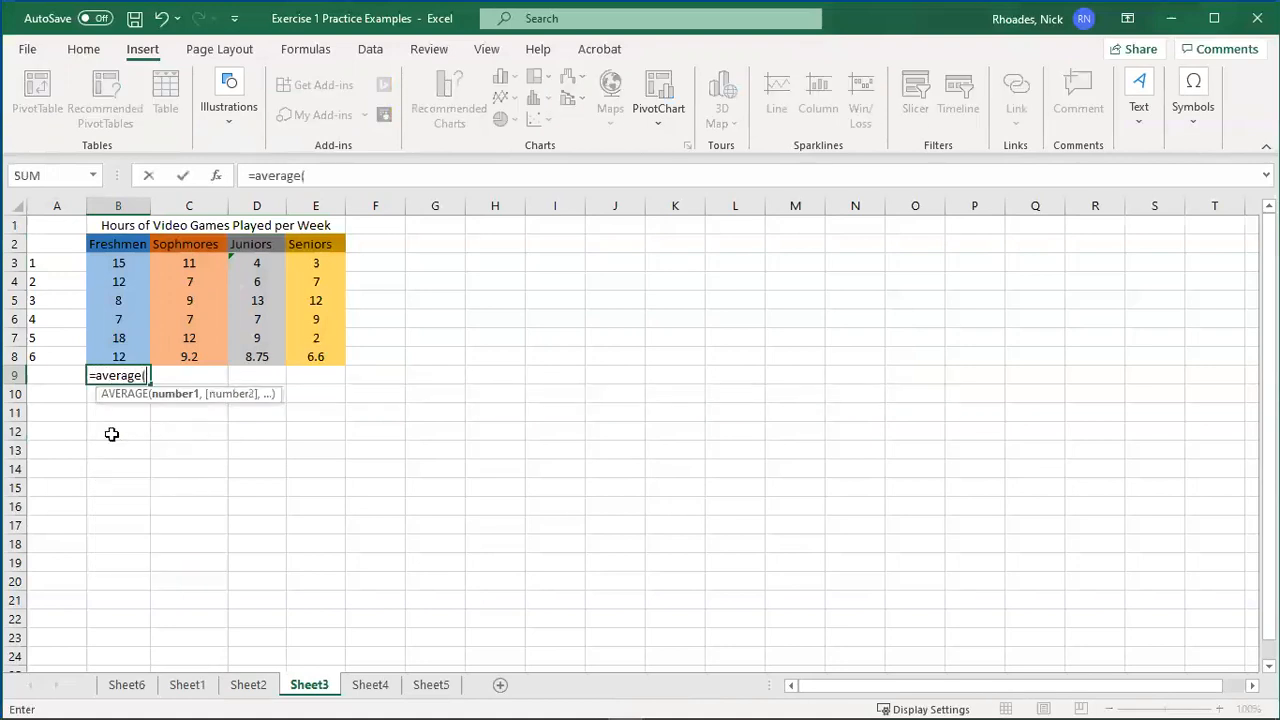
pyautogui.moveTo(122, 262); pyautogui.dragTo(123, 354)
pyautogui.write(')')
pyautogui.press('Return')
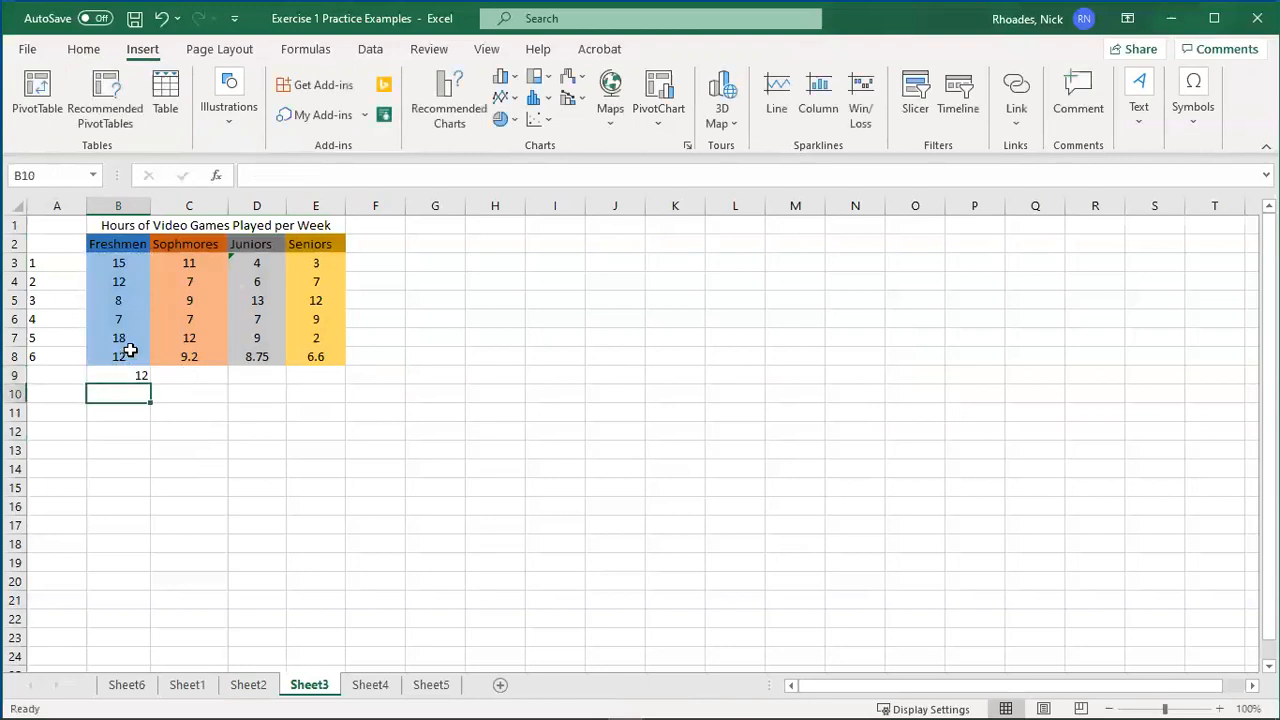
pyautogui.click(140, 540)
# Fill the average formula from B9 across to E9 for the Sophmores, Juniors and Seniors columns
pyautogui.click(117, 371)
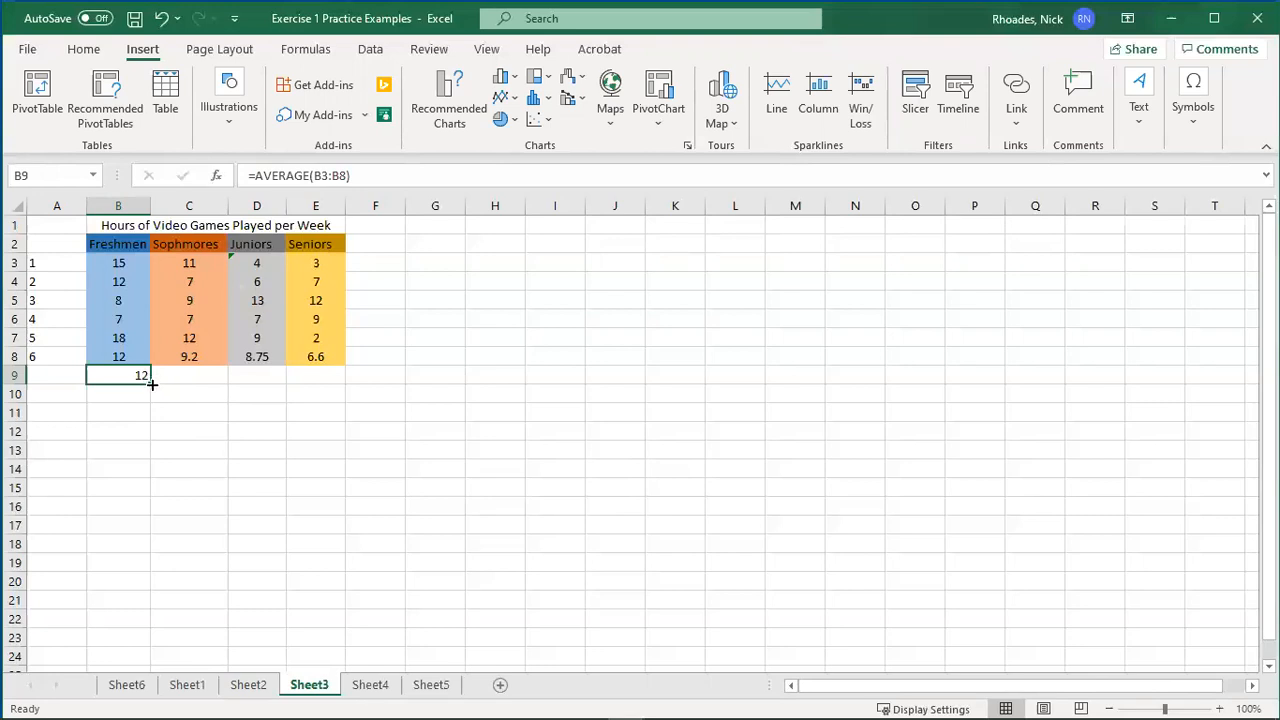
pyautogui.moveTo(150, 383); pyautogui.dragTo(333, 392)
pyautogui.click(306, 436)
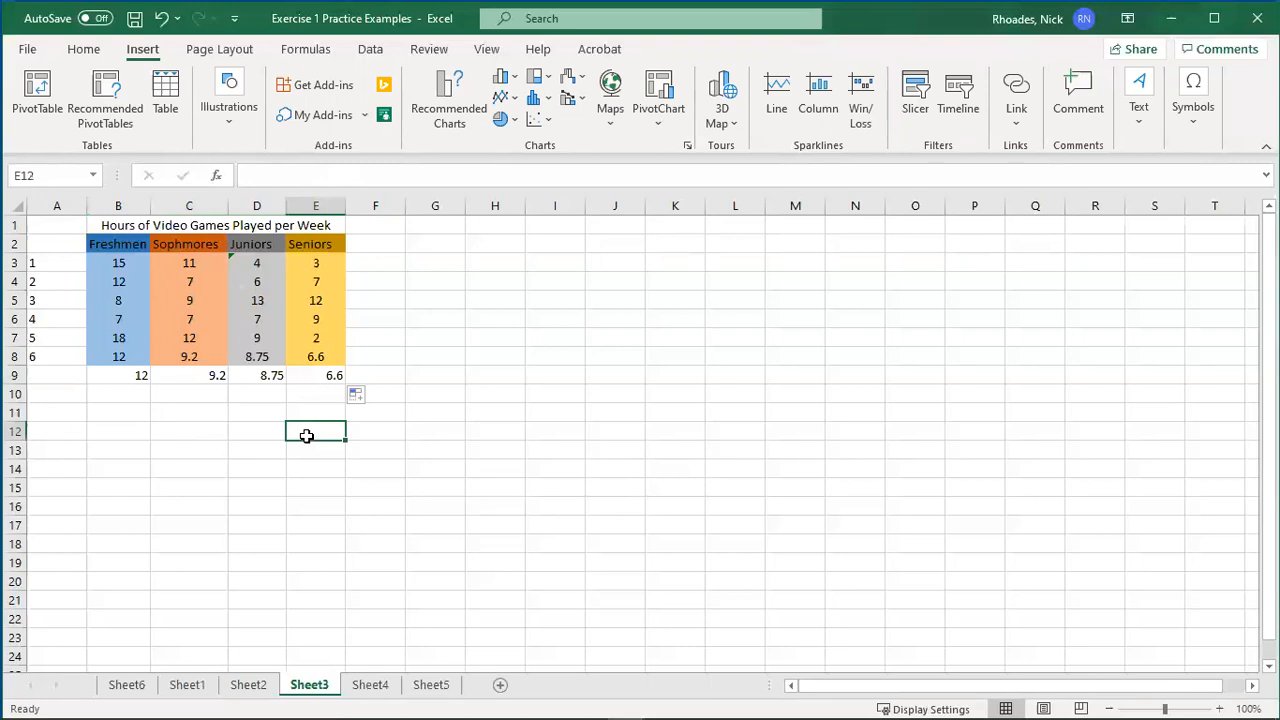
pyautogui.moveTo(112, 244); pyautogui.dragTo(300, 244)
pyautogui.moveTo(117, 384); pyautogui.dragTo(343, 374)
pyautogui.click(300, 464)
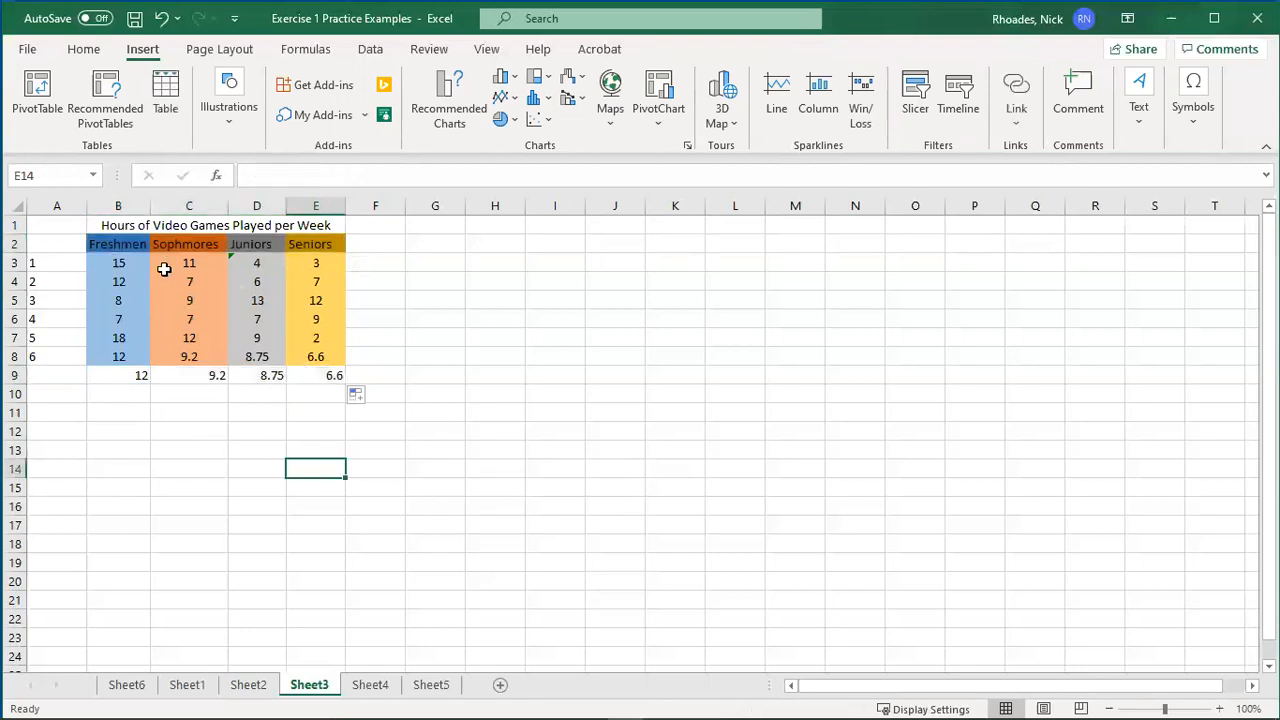
# Insert a 2-D clustered column chart from the class headings B2:E2 and averages B9:E9, and place it beside the table
pyautogui.moveTo(114, 244); pyautogui.dragTo(311, 245)
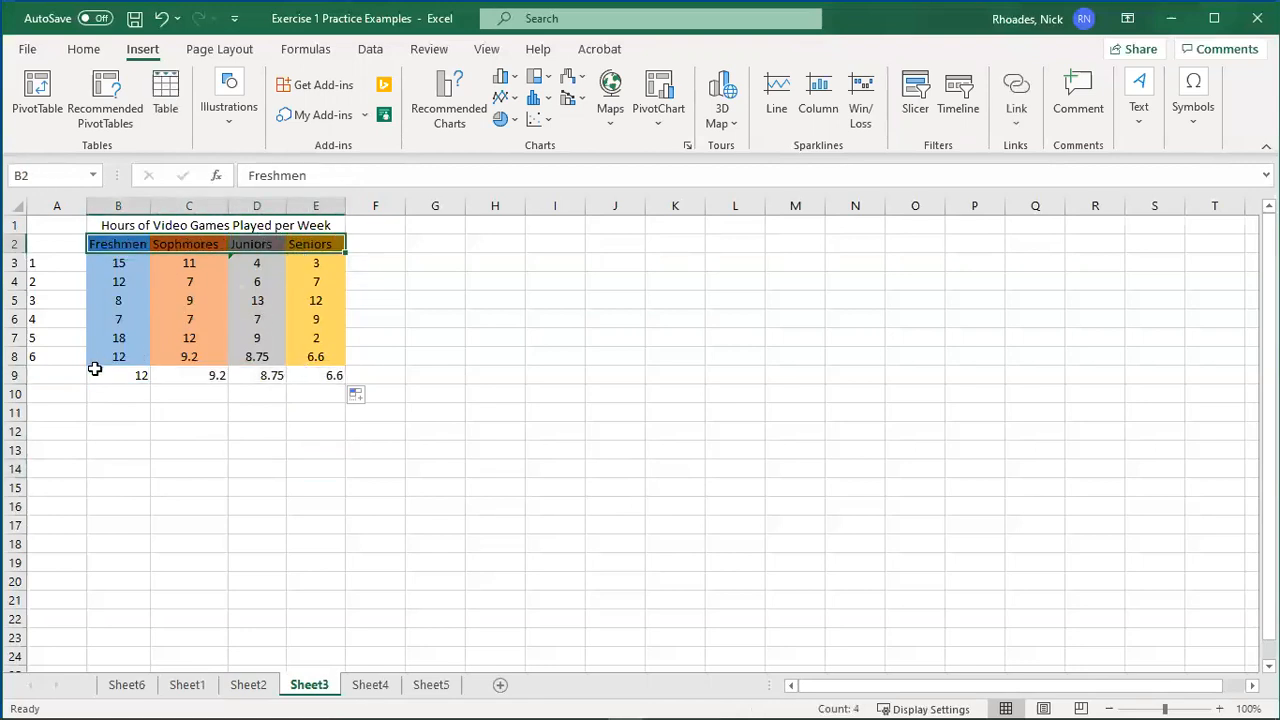
pyautogui.moveTo(98, 373); pyautogui.dragTo(324, 374)
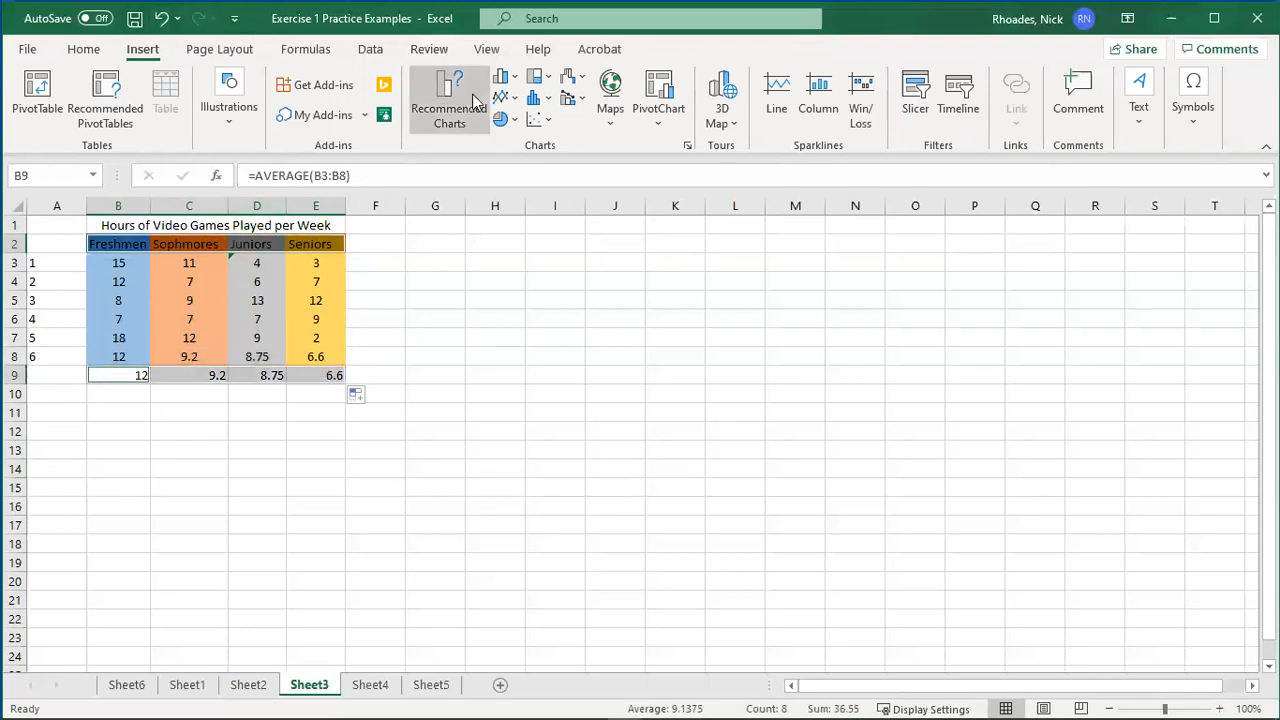
pyautogui.click(507, 77)
pyautogui.click(517, 131)
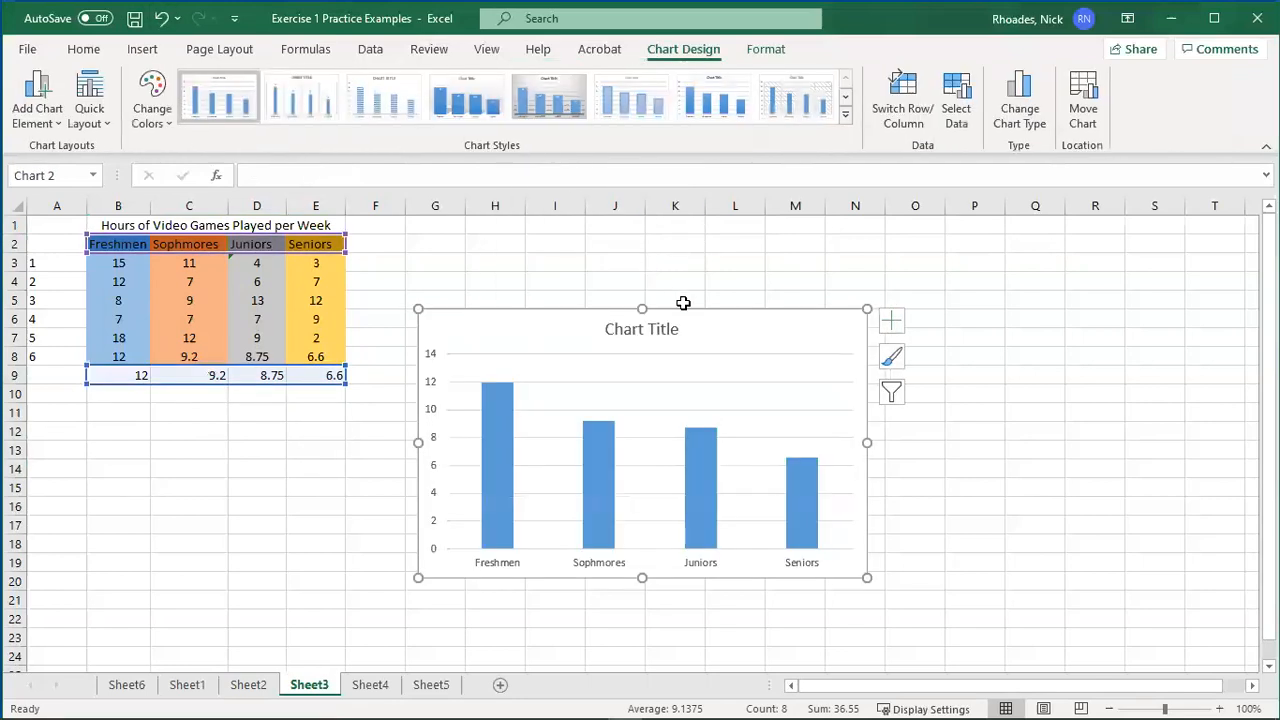
pyautogui.moveTo(691, 309); pyautogui.dragTo(782, 248)
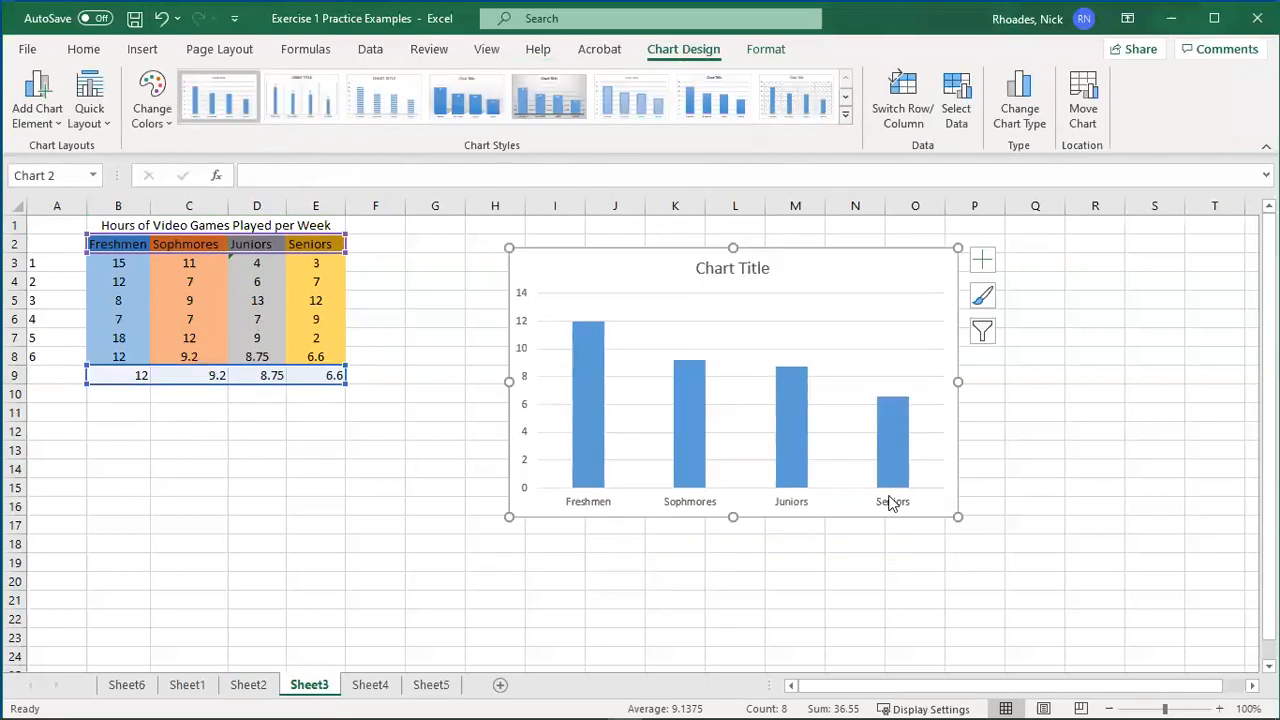
# Title the column chart "Hours of Video Games played per Class"
pyautogui.doubleClick(724, 269)
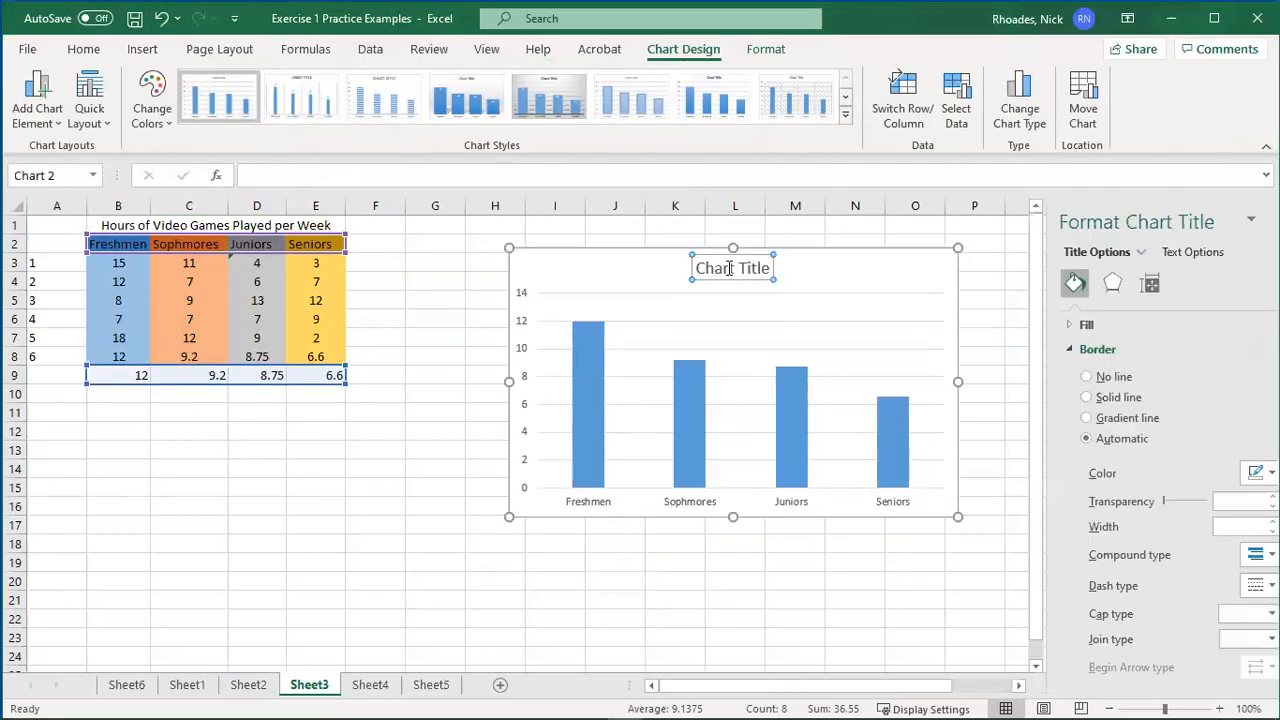
pyautogui.tripleClick(720, 268)
pyautogui.write('H')
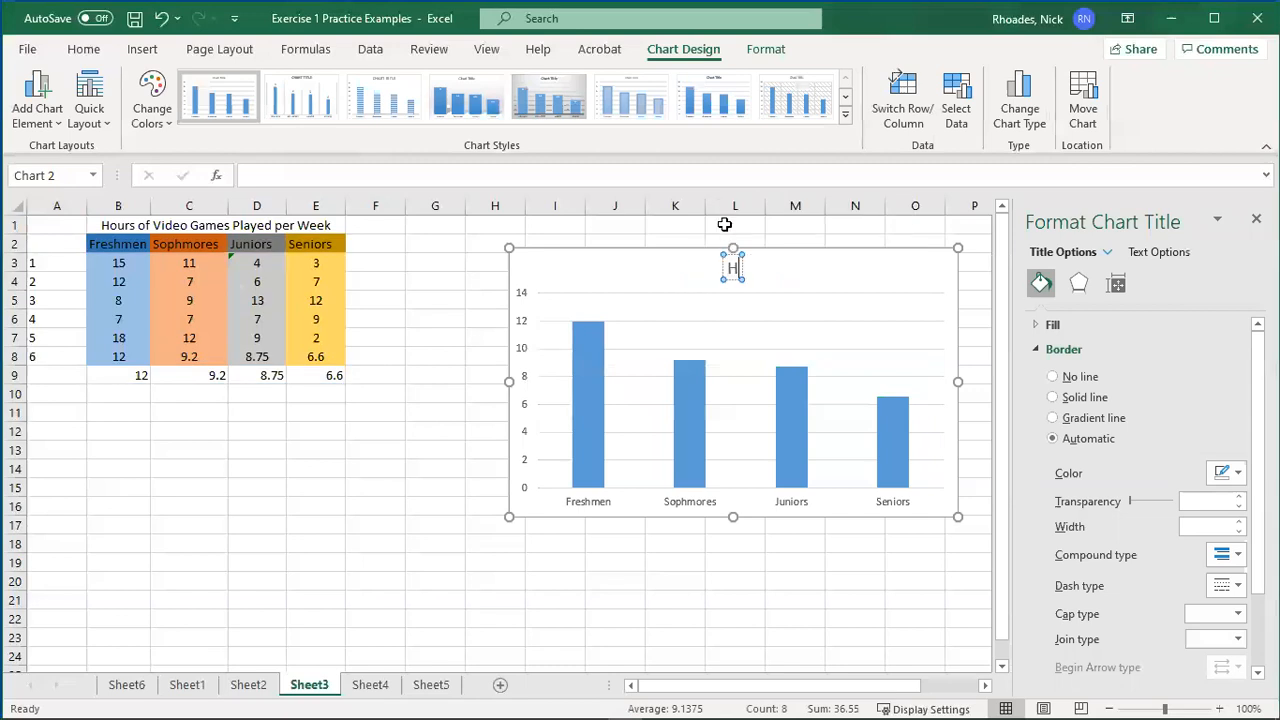
pyautogui.write('ours o')
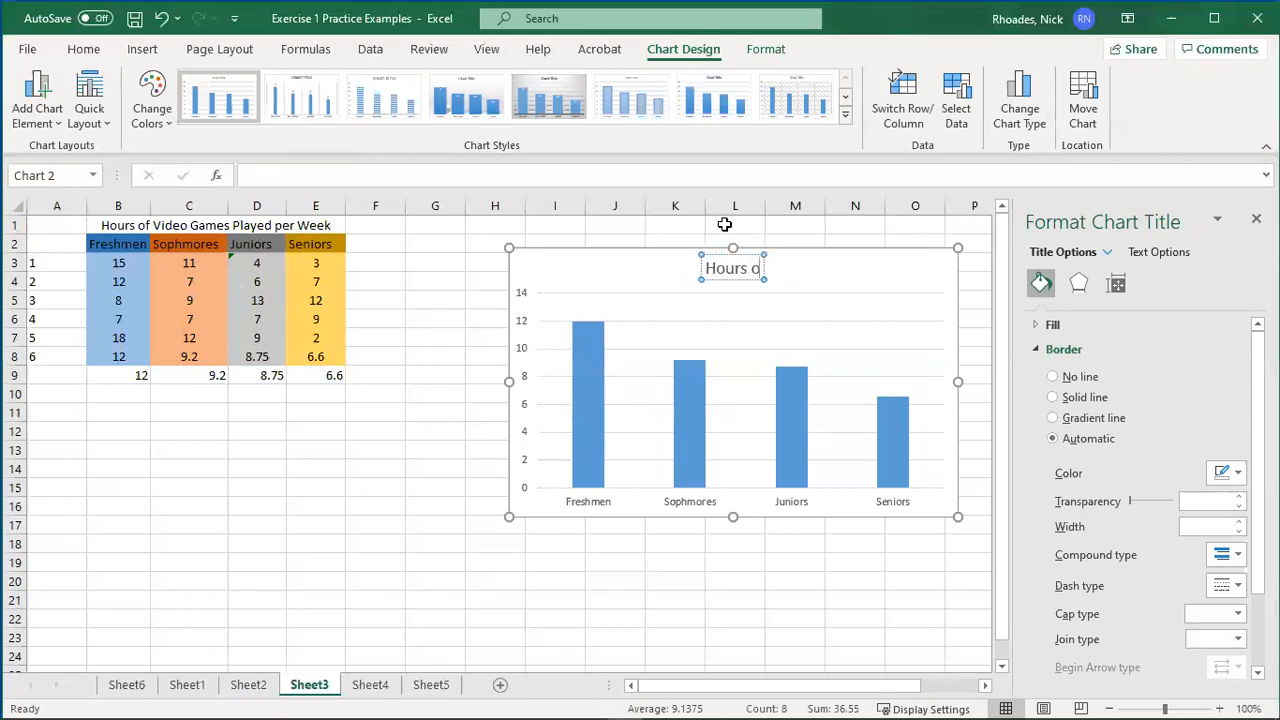
pyautogui.write('f Video Games played per Class')
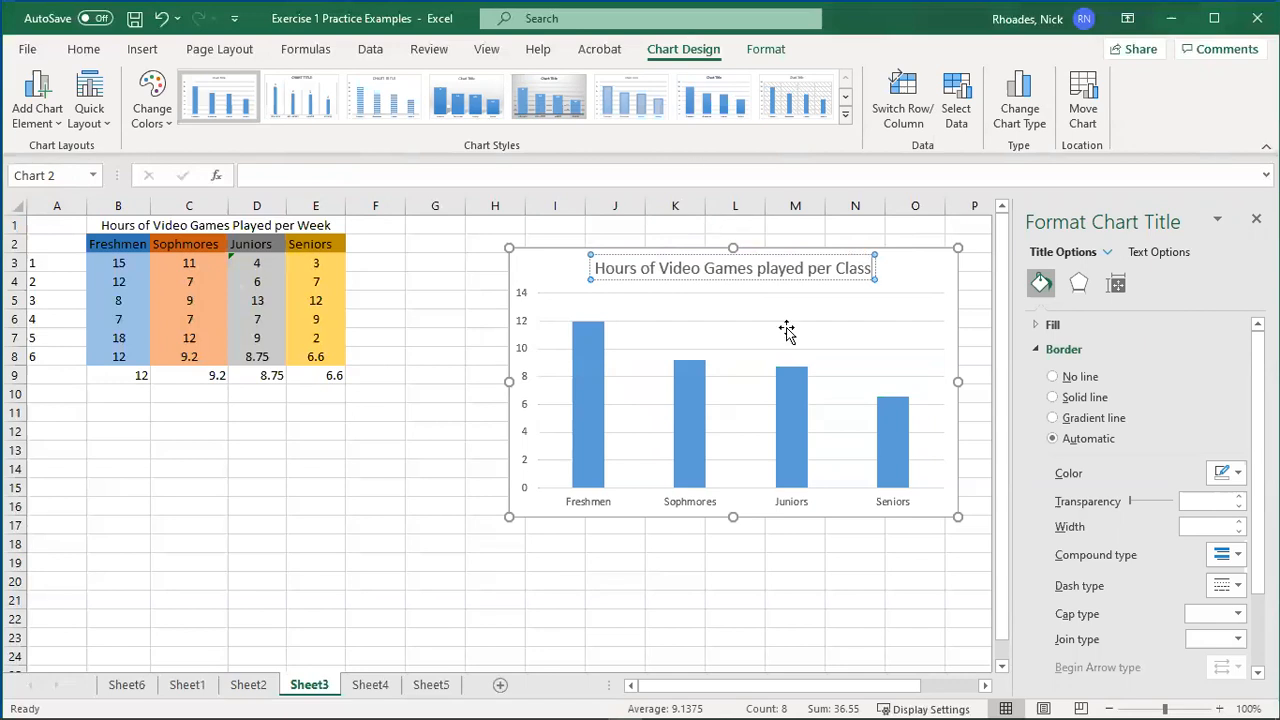
pyautogui.click(844, 599)
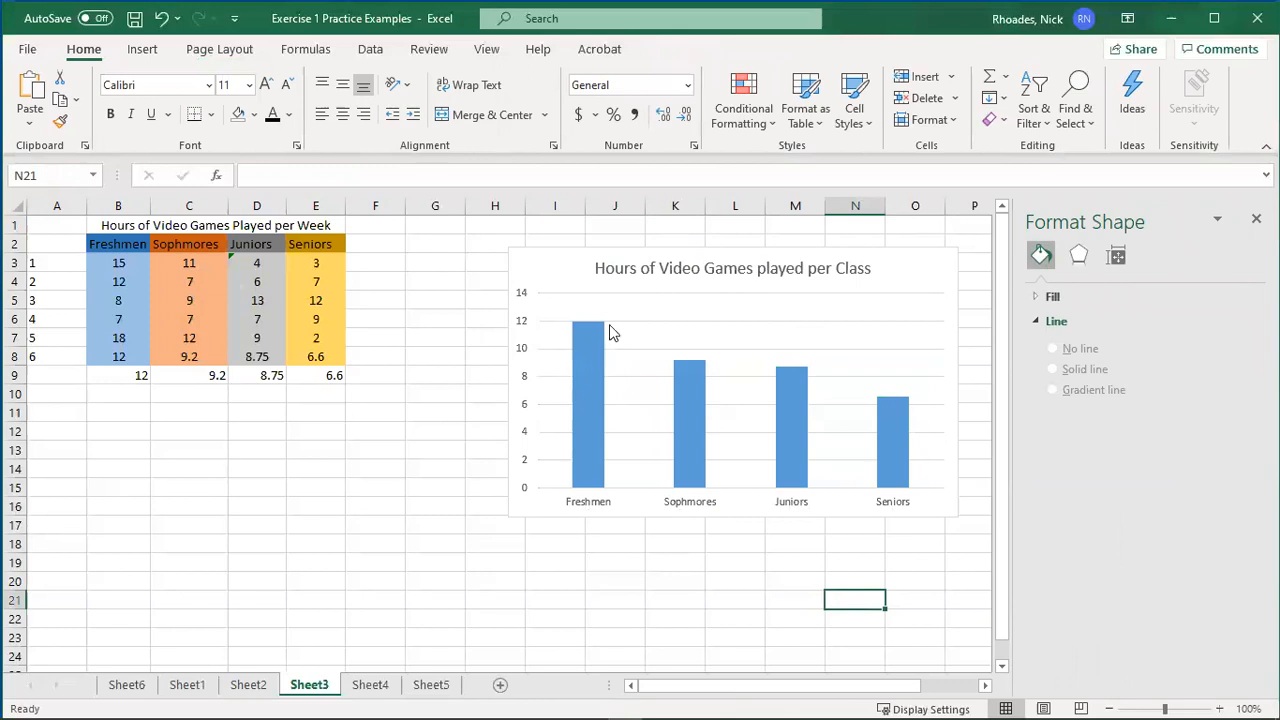
# Move the video games column chart closer to the table and add axis titles to it
pyautogui.click(910, 262)
pyautogui.moveTo(926, 245); pyautogui.dragTo(848, 251)
pyautogui.click(919, 264)
pyautogui.click(965, 306)
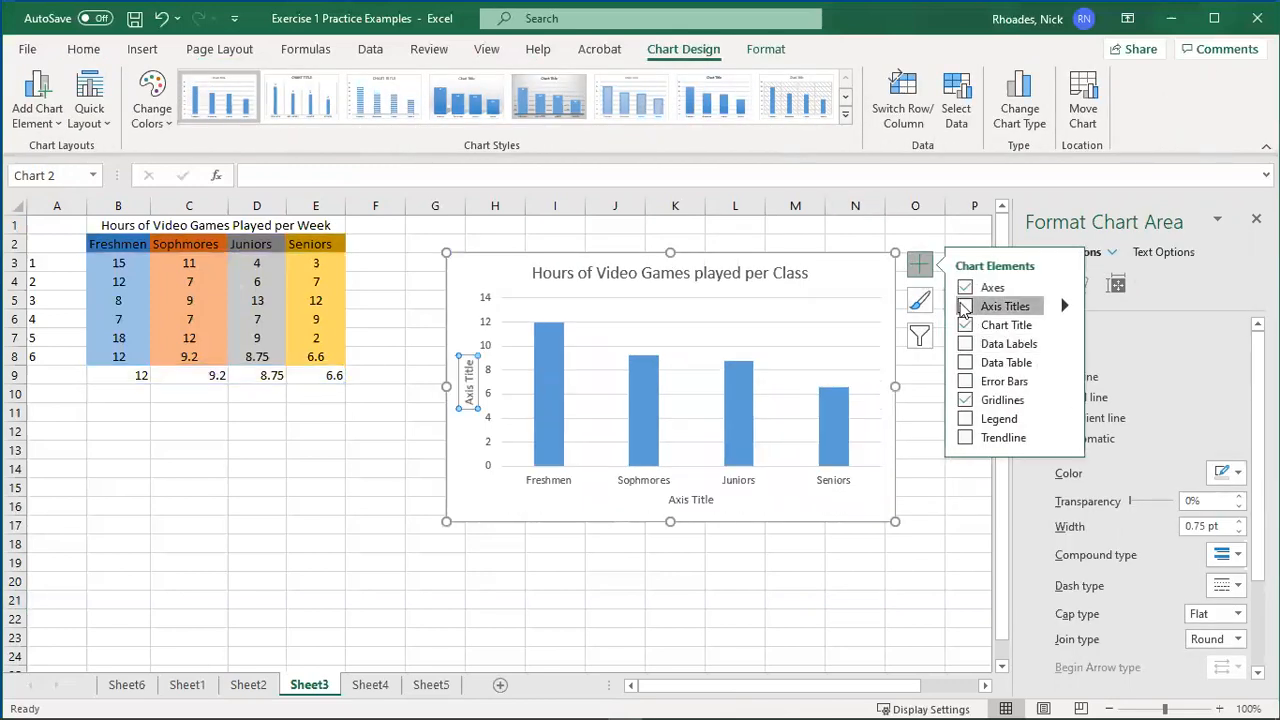
# Change the video games chart's horizontal axis title to "Class"
pyautogui.click(690, 500)
pyautogui.click(688, 500)
pyautogui.doubleClick(686, 503)
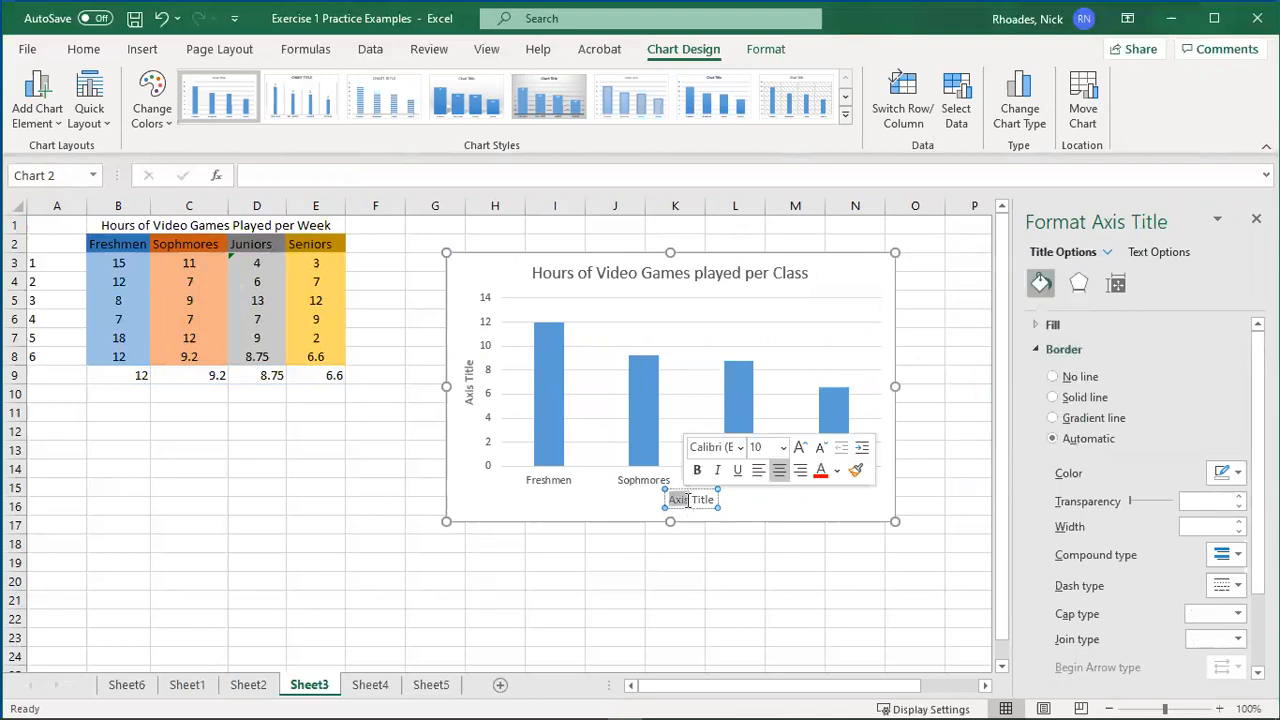
pyautogui.write('Class')
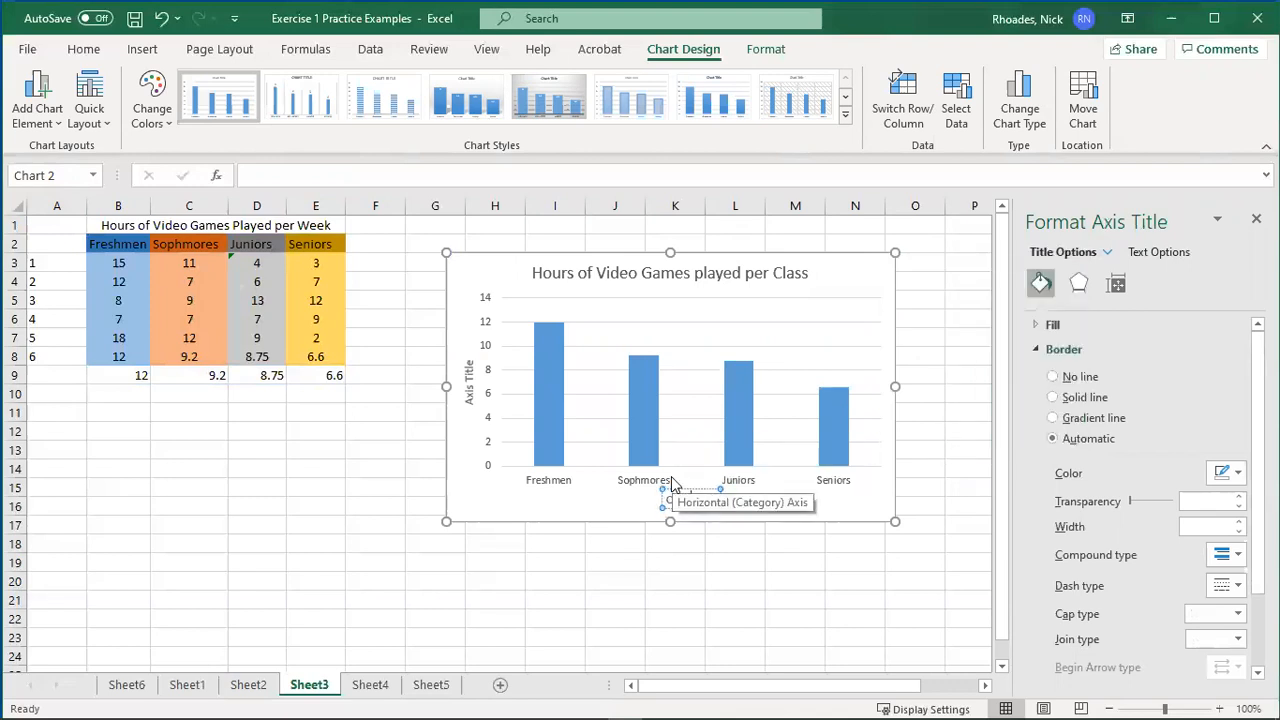
pyautogui.press('Delete')
pyautogui.press('Delete')
pyautogui.press('Delete')
pyautogui.press('Delete')
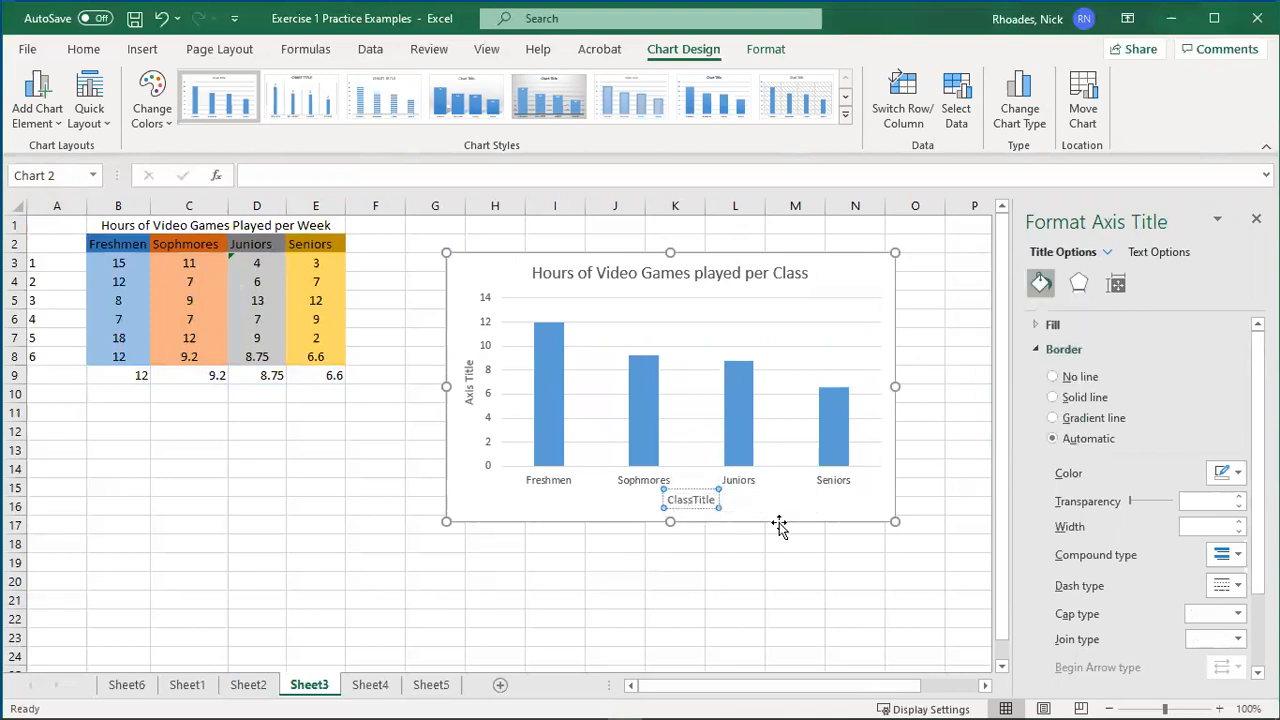
pyautogui.press('Delete')
pyautogui.press('Delete')
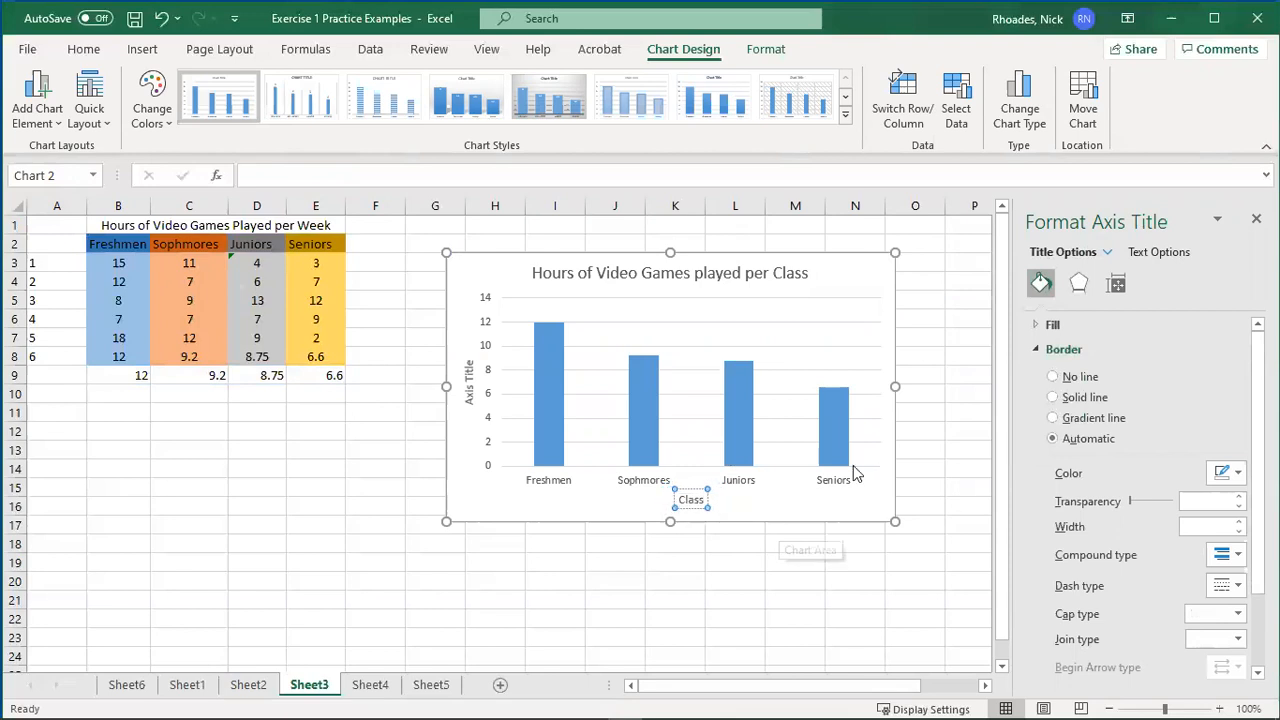
# Change the video games chart's vertical axis title to "Time (hours)"
pyautogui.click(469, 374)
pyautogui.doubleClick(471, 377)
pyautogui.doubleClick(471, 377)
pyautogui.doubleClick(472, 377)
pyautogui.tripleClick(471, 377)
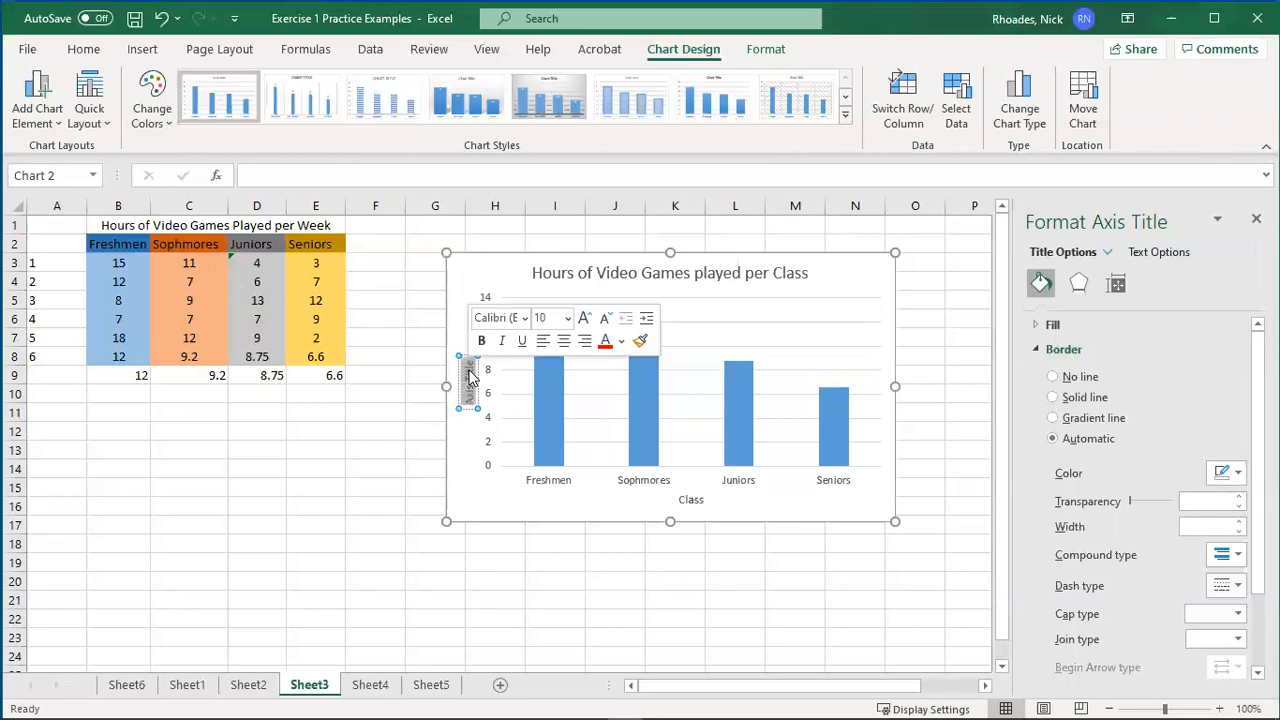
pyautogui.write('Time')
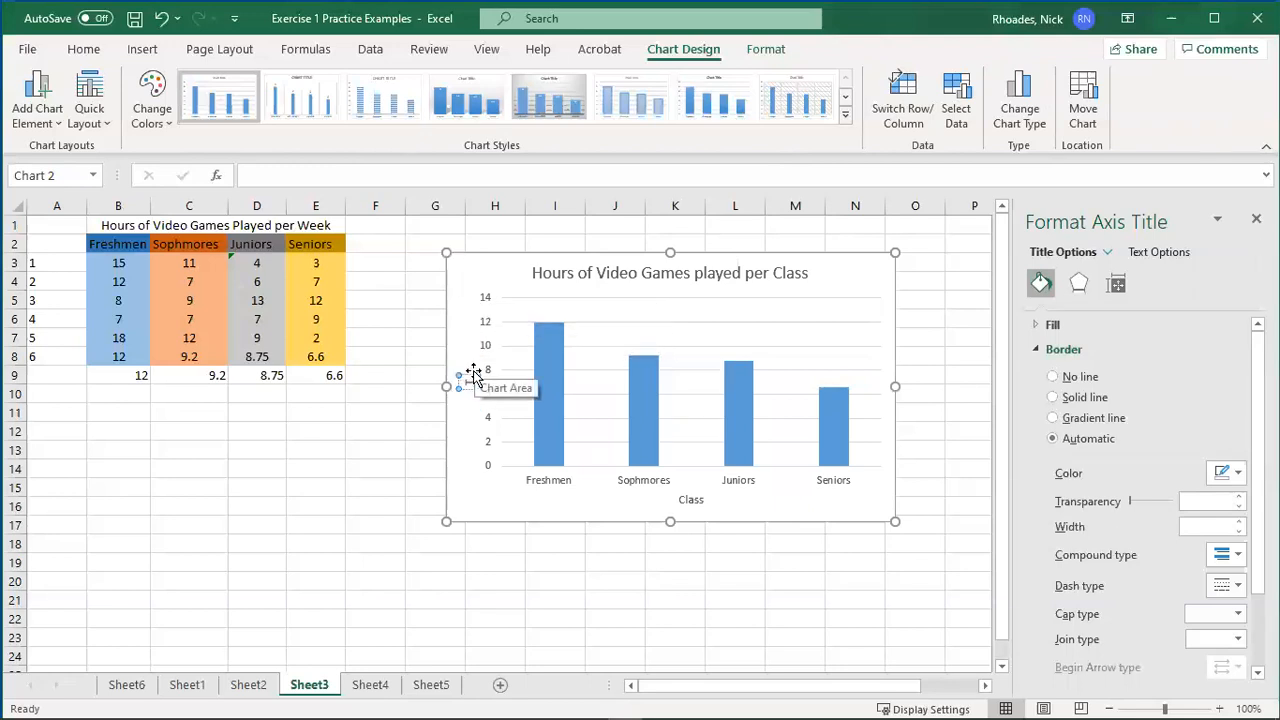
pyautogui.write(' (hours)')
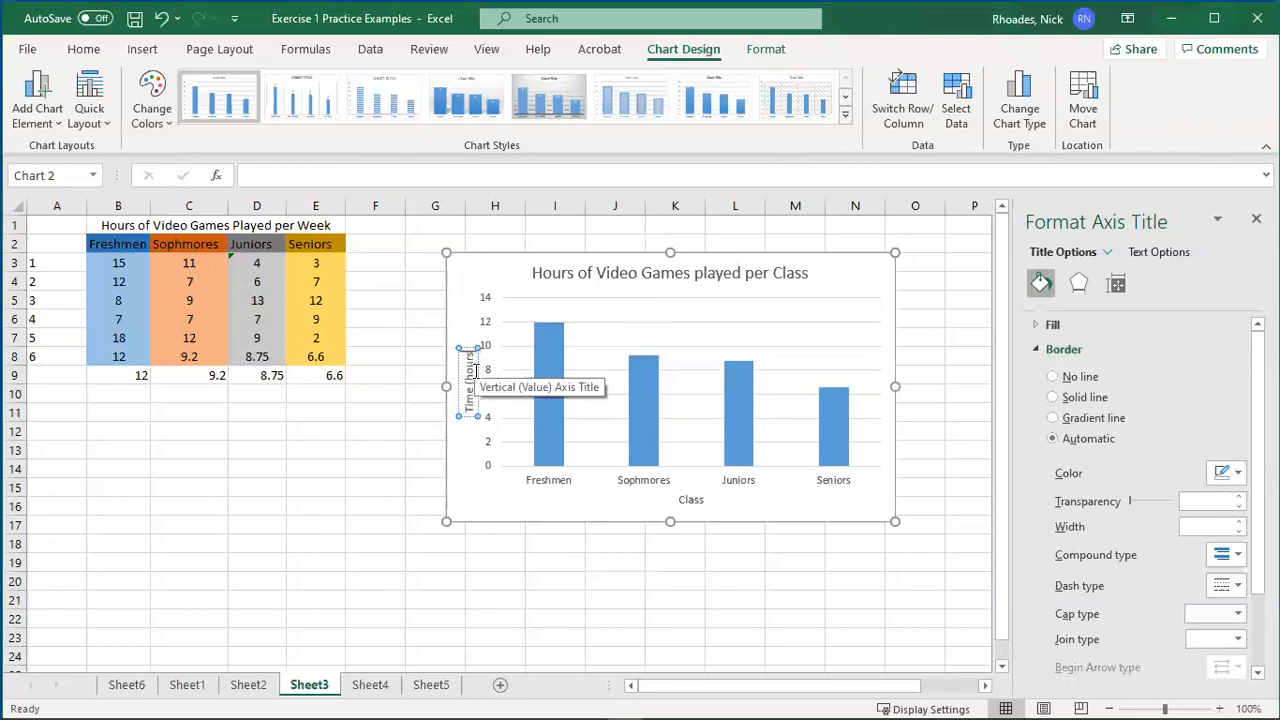
pyautogui.click(724, 598)
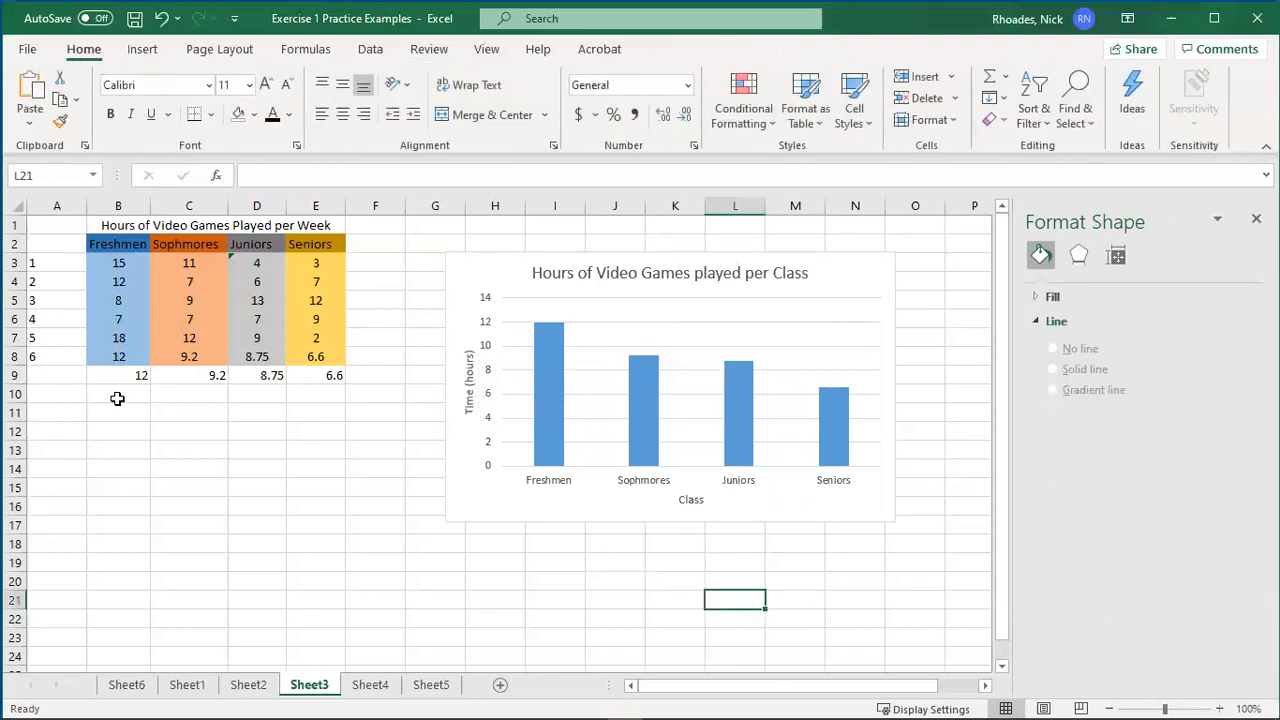
# Label the rows below the averages "SD" in A10 and "SE" in A11
pyautogui.moveTo(116, 260); pyautogui.dragTo(128, 358)
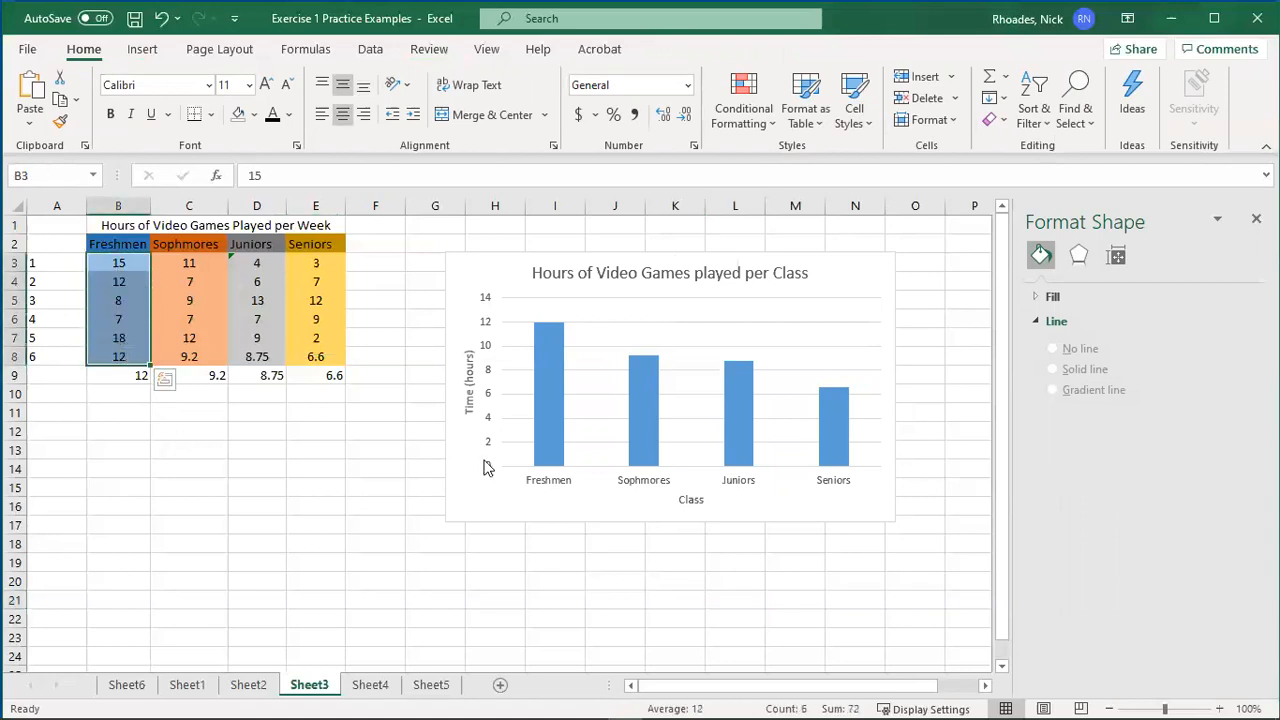
pyautogui.click(263, 488)
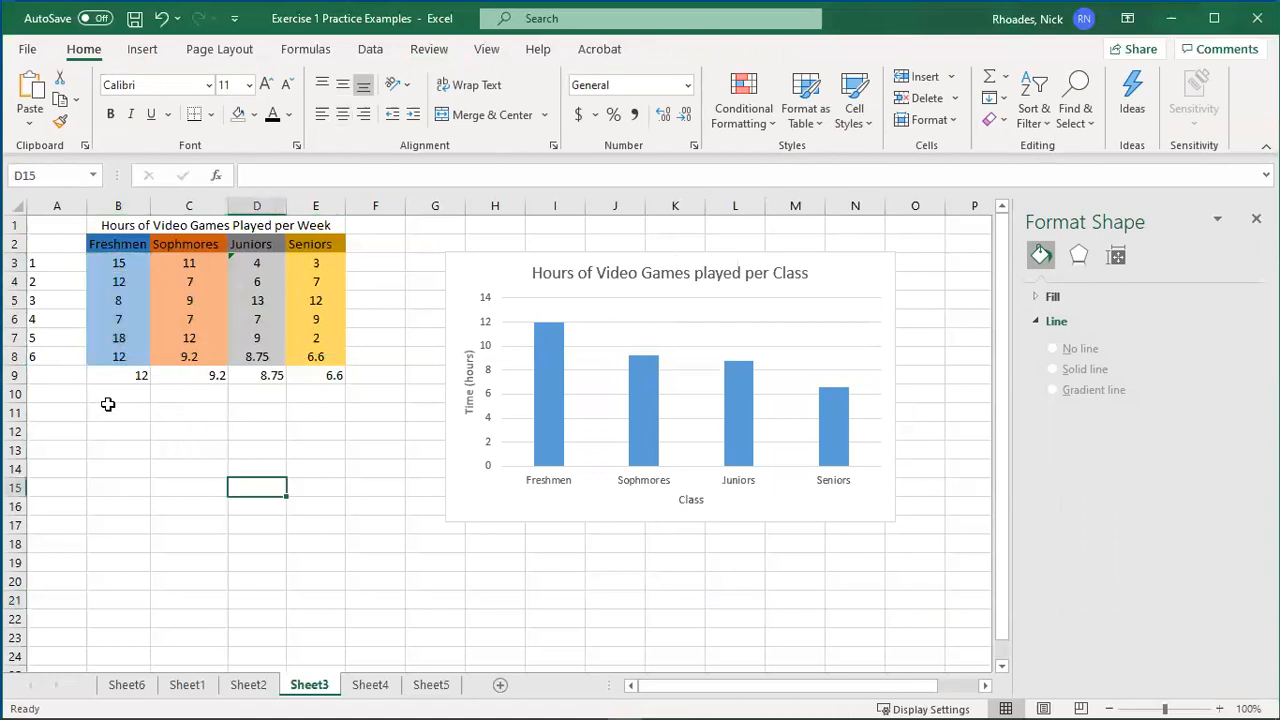
pyautogui.click(117, 390)
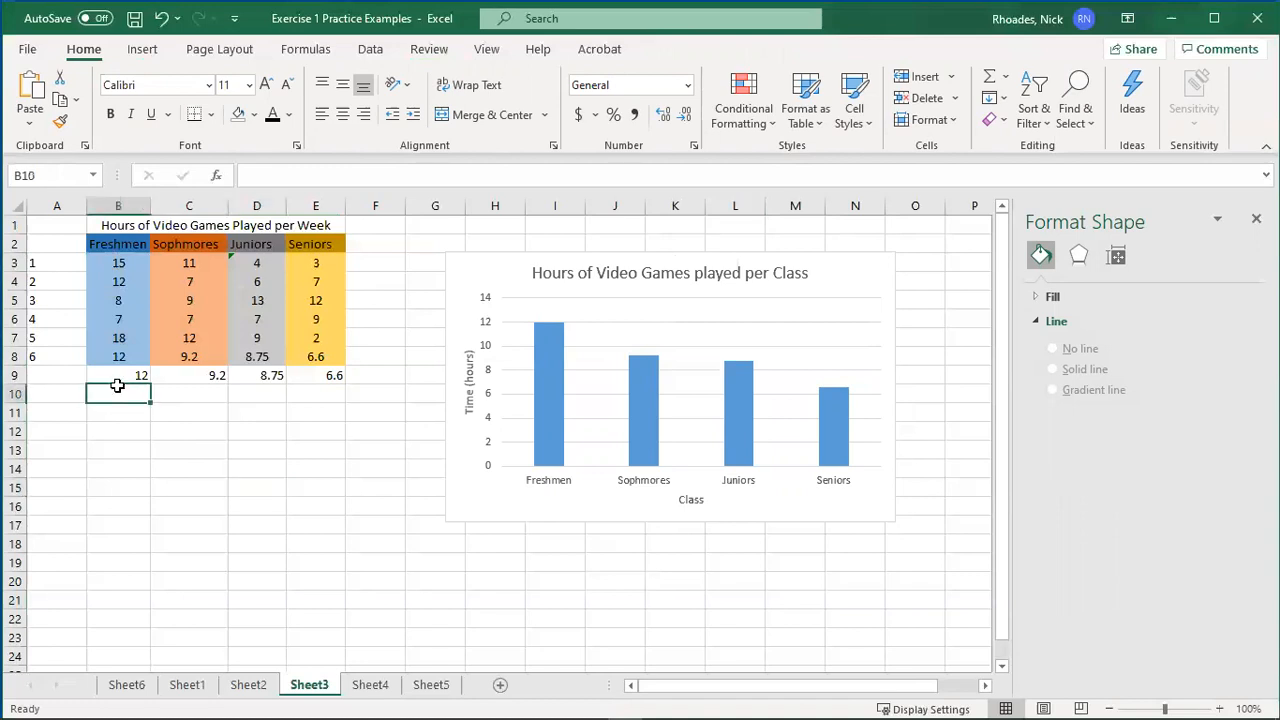
pyautogui.press('Left')
pyautogui.write('SD')
pyautogui.press('Return')
pyautogui.write('SE')
pyautogui.press('Tab')
# Calculate the Freshmen standard deviation in B10 with =STDEV(B3:B8) and fill the formula across to E10
pyautogui.click(117, 392)
pyautogui.write('=stdev')
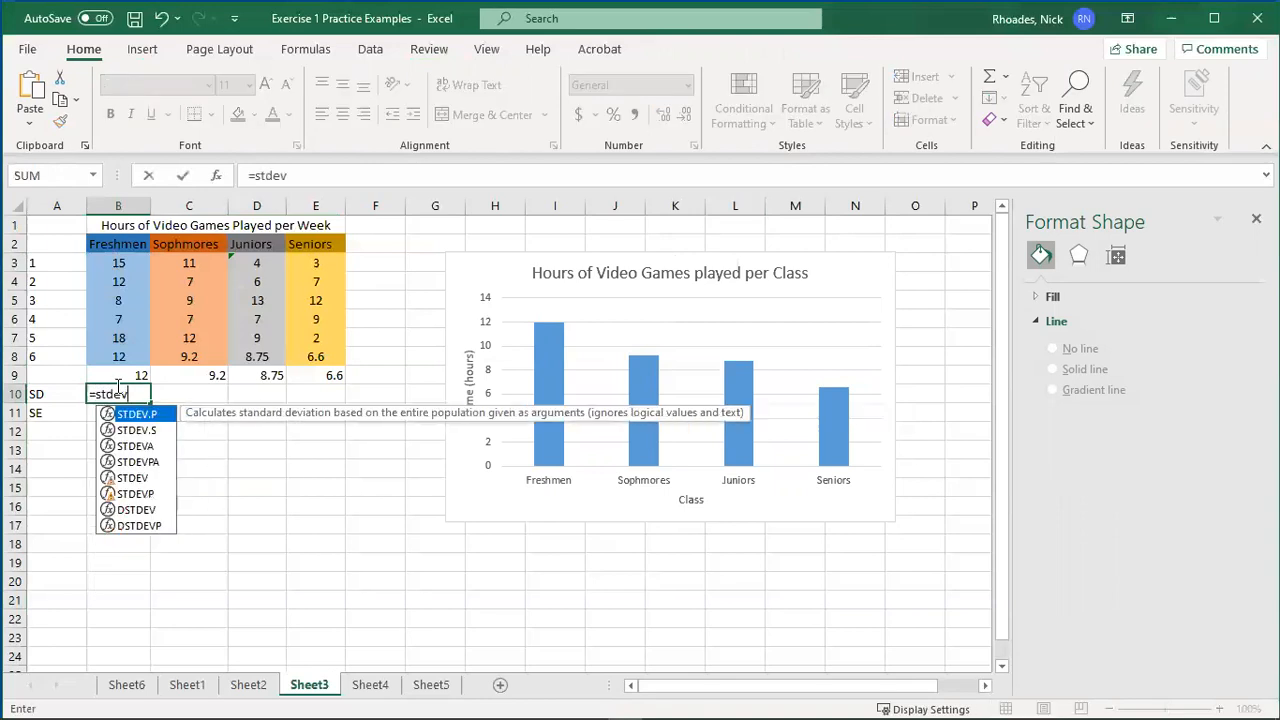
pyautogui.write('(')
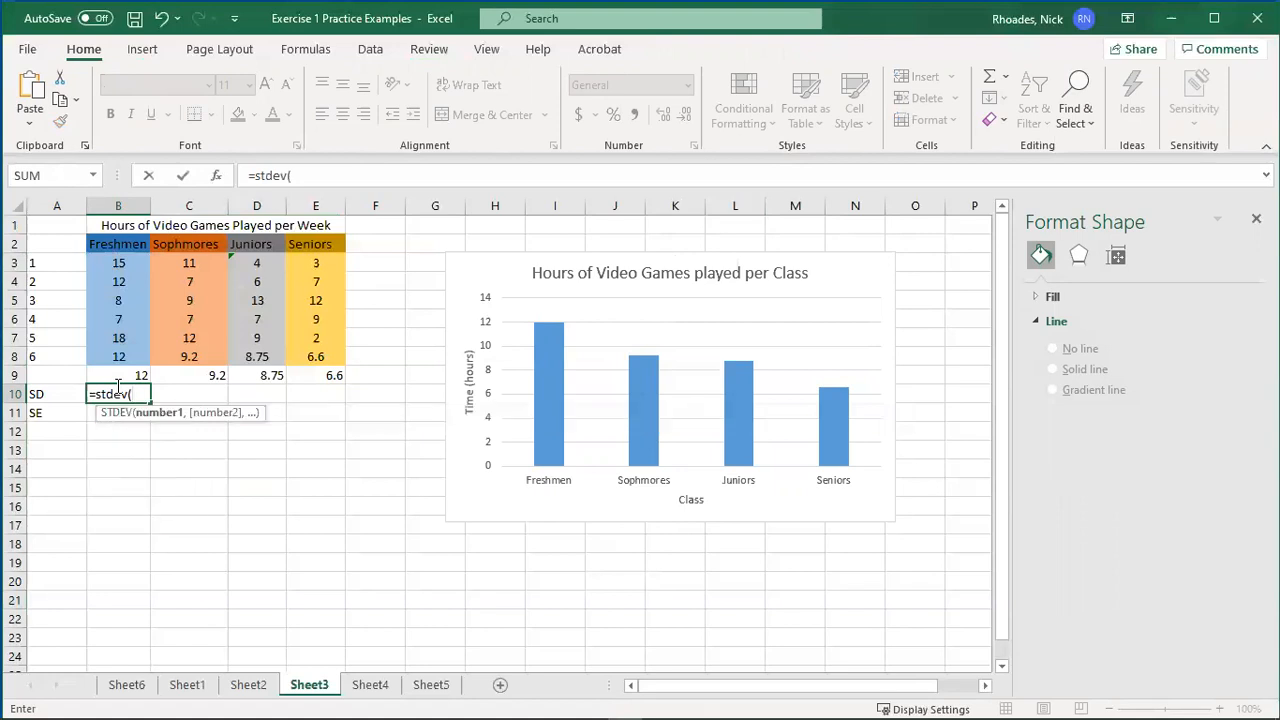
pyautogui.moveTo(122, 266); pyautogui.dragTo(154, 359)
pyautogui.press('Return')
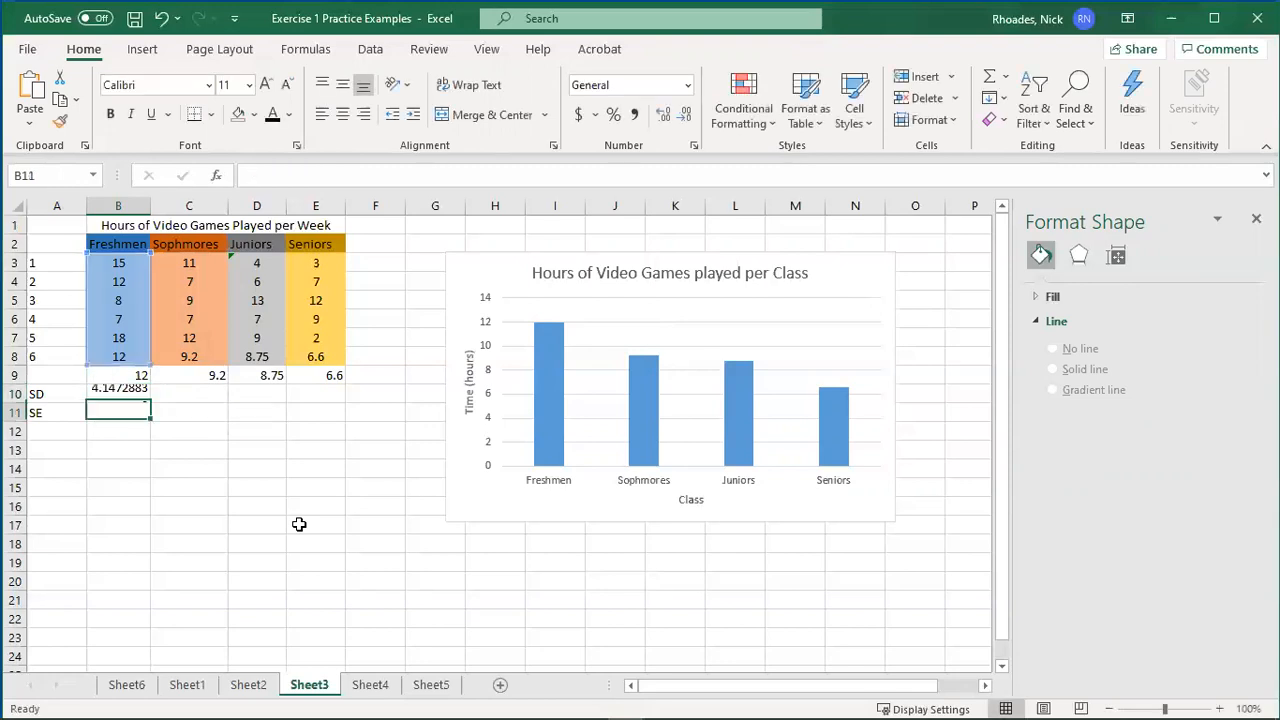
pyautogui.click(112, 394)
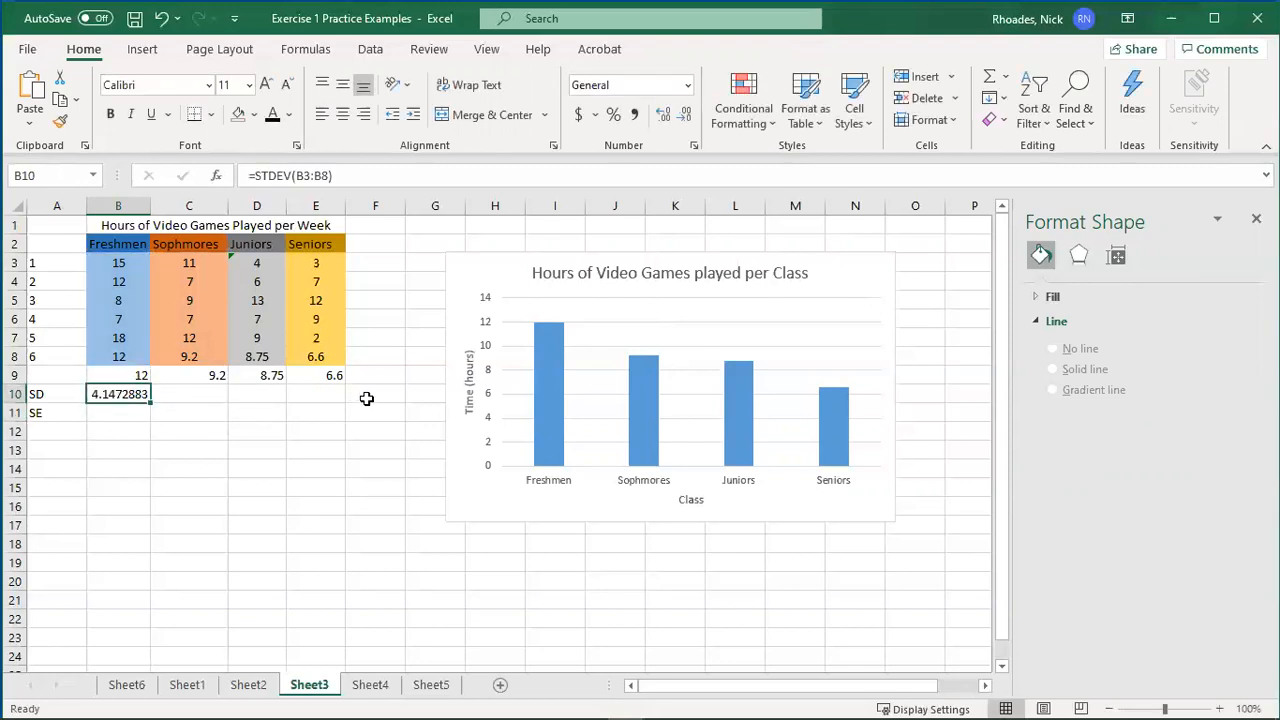
pyautogui.moveTo(150, 401); pyautogui.dragTo(340, 397)
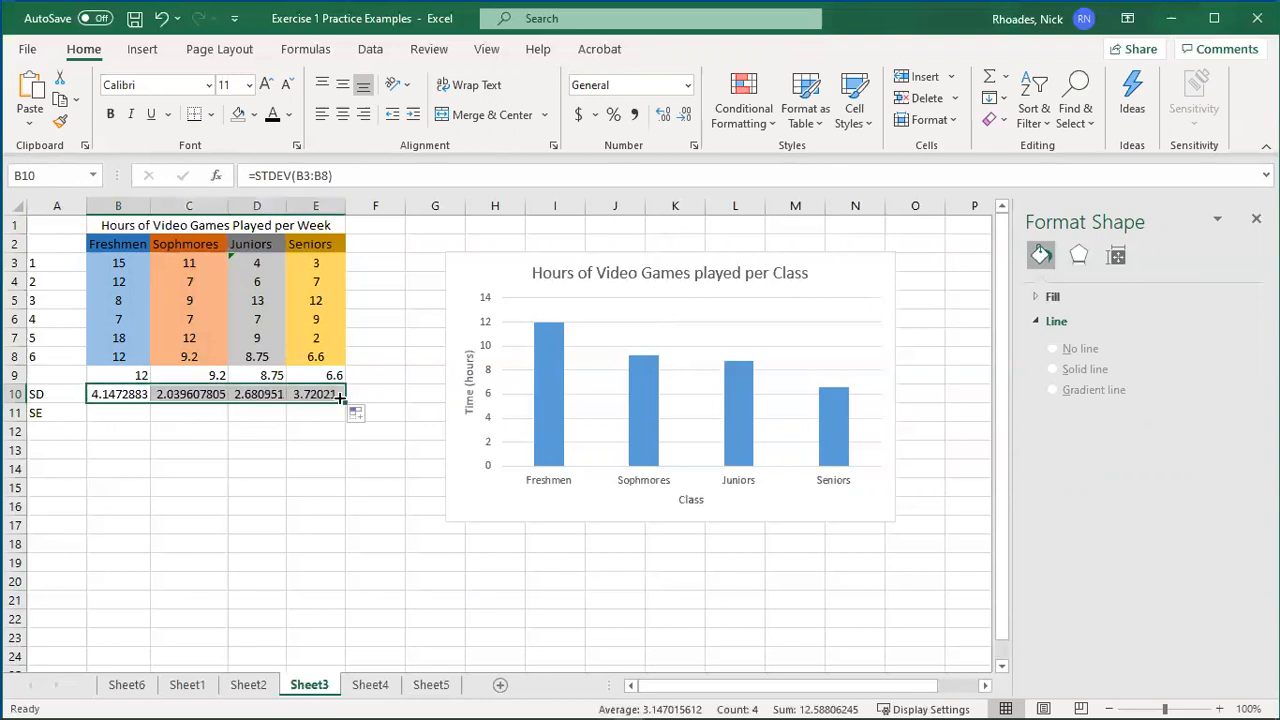
# Calculate the Freshmen standard error in B11 with the formula =B10/SQRT(6)
pyautogui.click(108, 411)
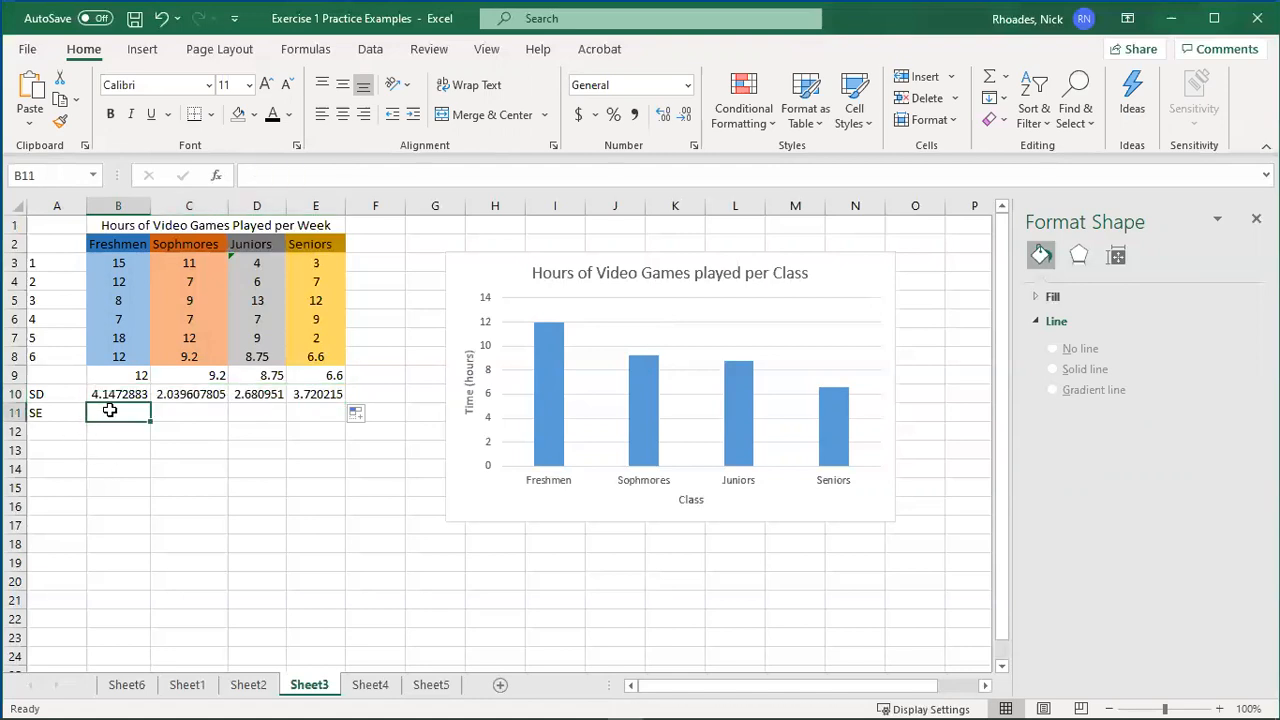
pyautogui.write('=')
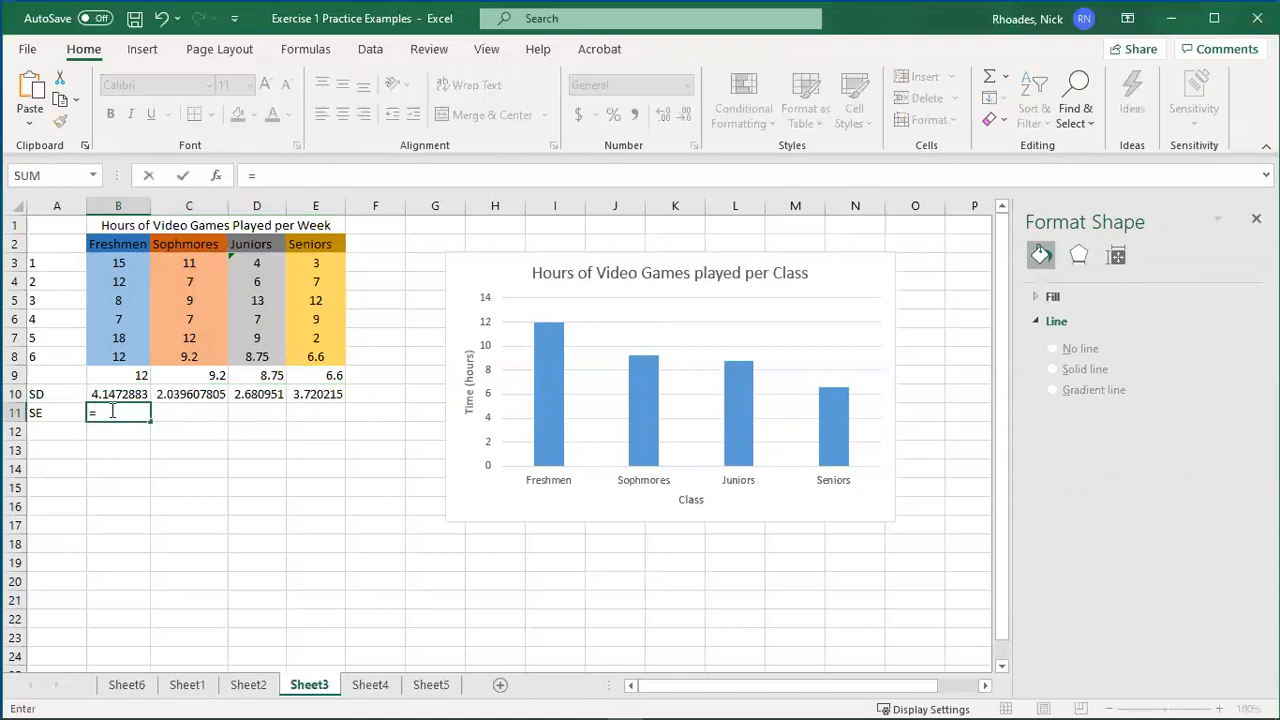
pyautogui.click(115, 396)
pyautogui.write('/sqrt')
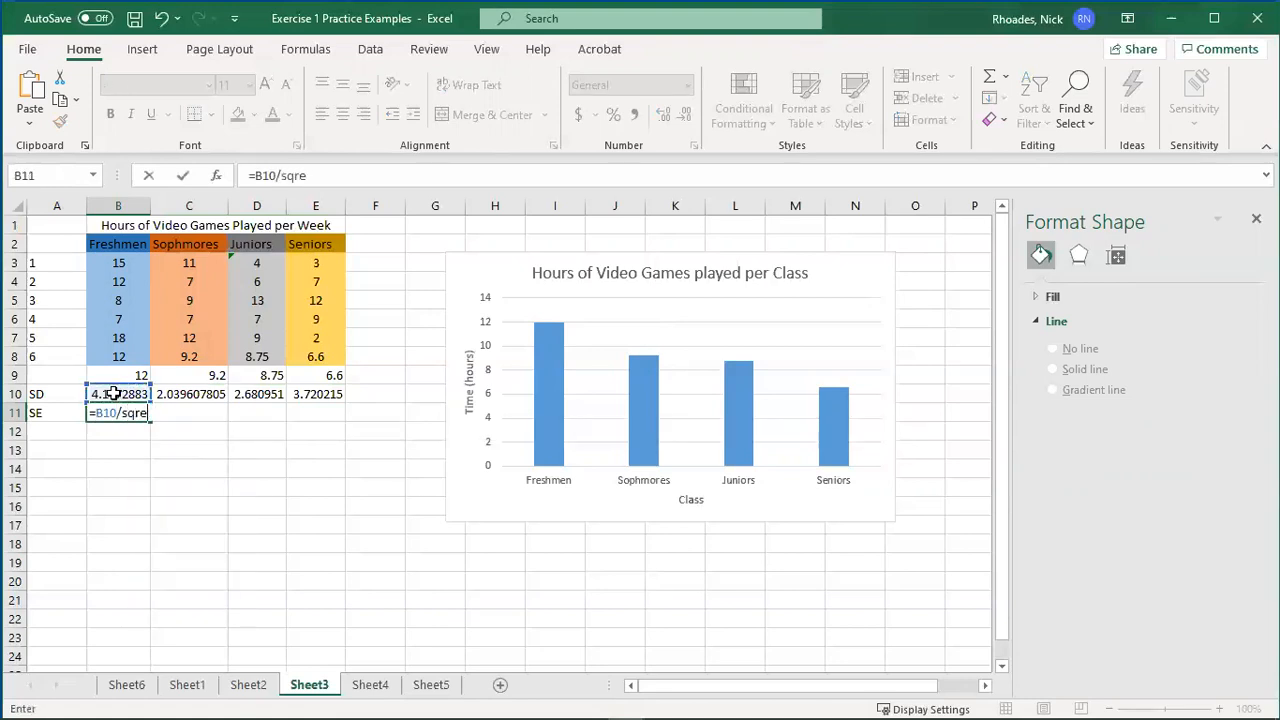
pyautogui.press('BackSpace')
pyautogui.write('t(')
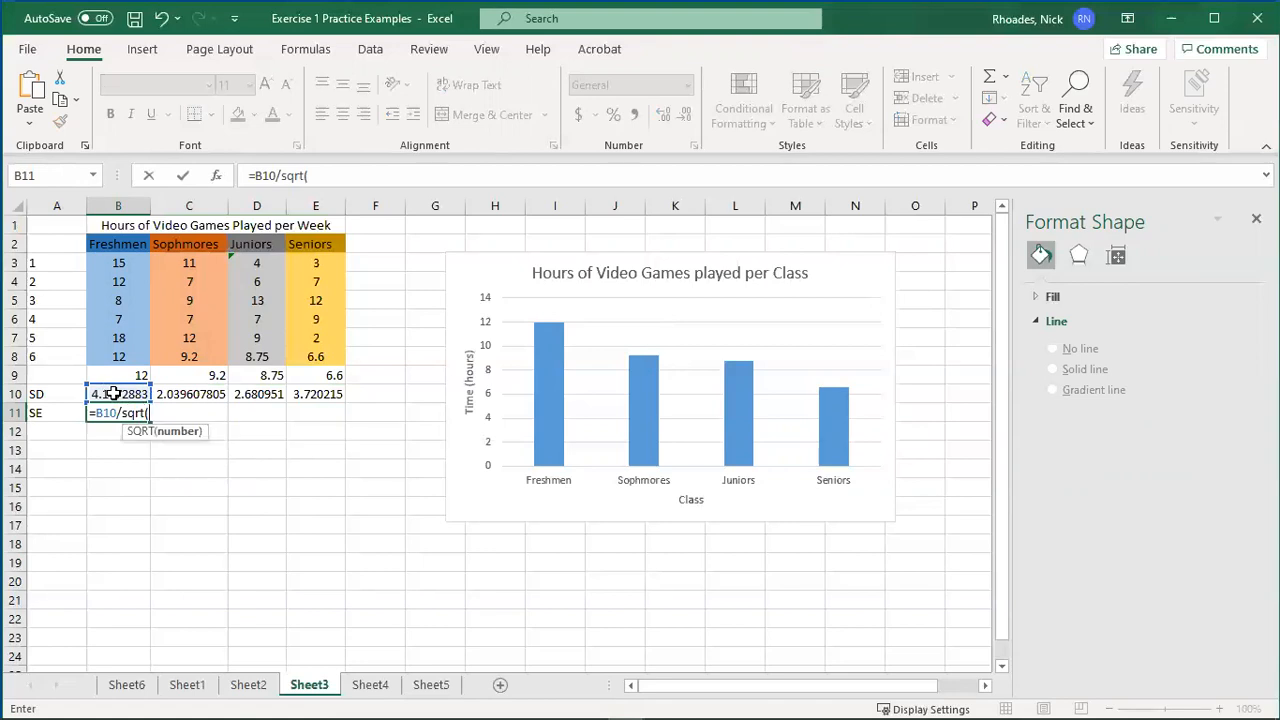
pyautogui.write('6)')
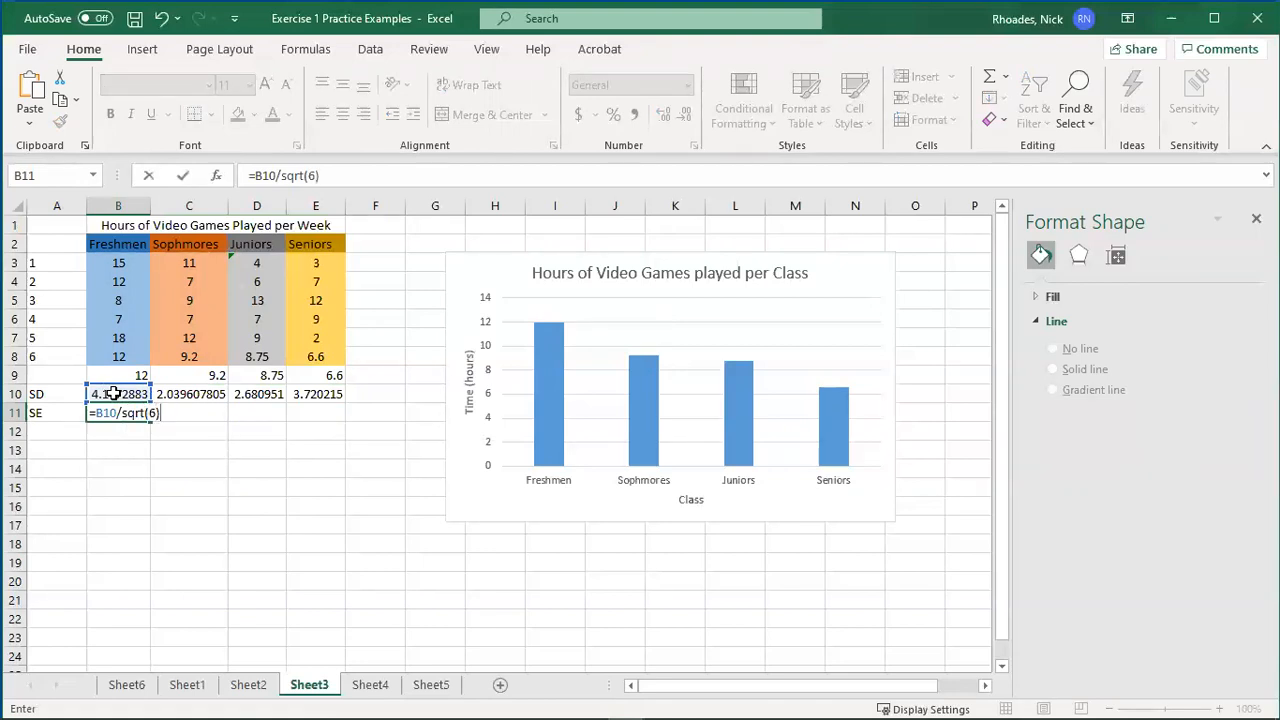
pyautogui.press('Return')
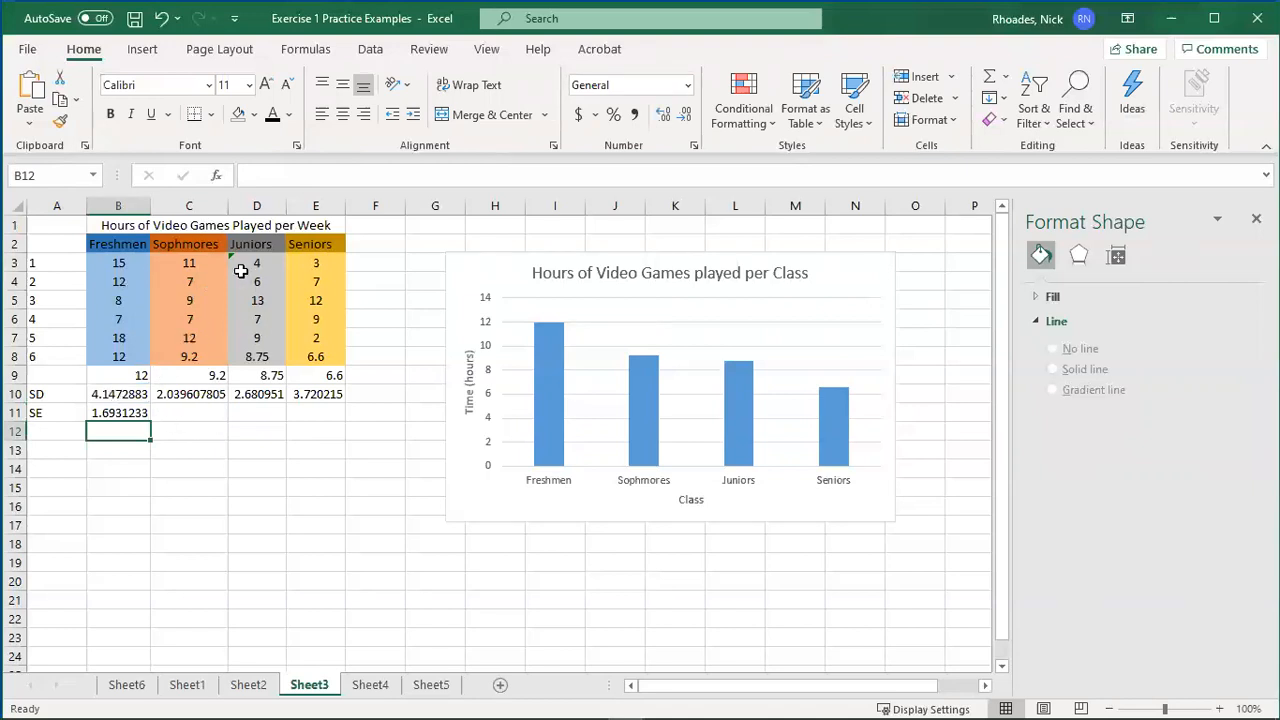
# Fill the standard error formula from B11 across to E11 for the remaining classes
pyautogui.click(129, 413)
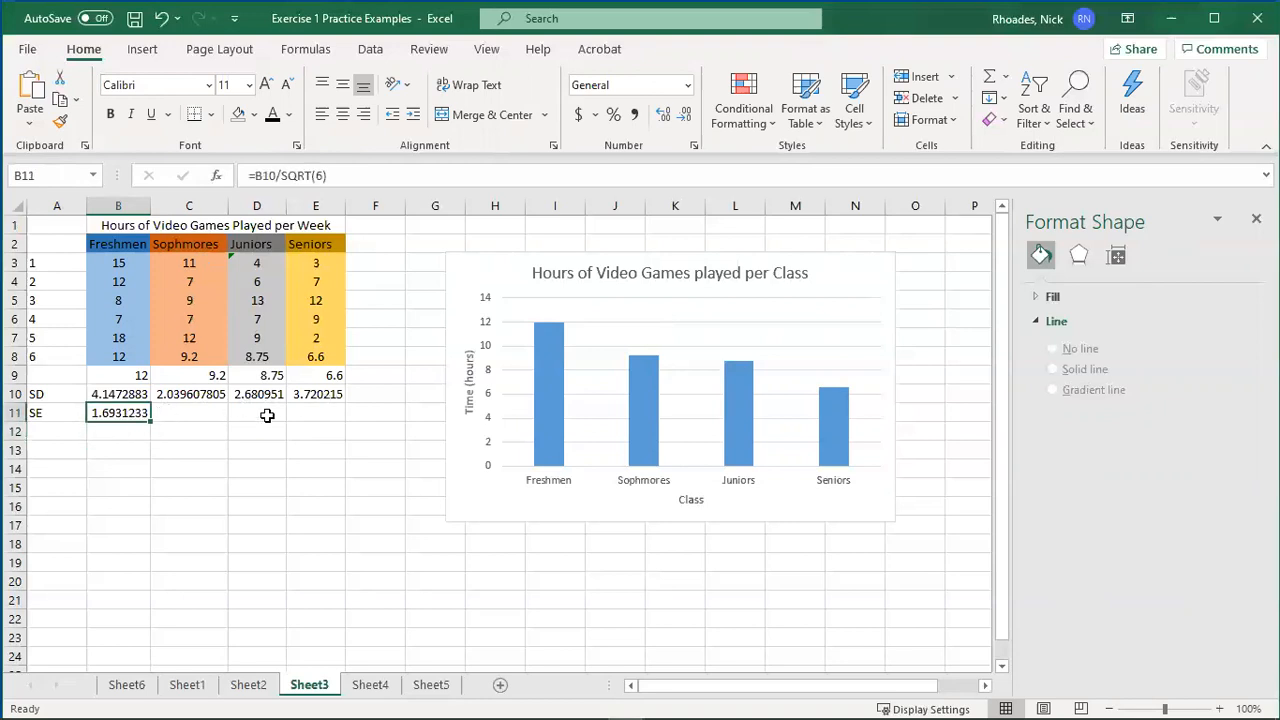
pyautogui.moveTo(150, 422); pyautogui.dragTo(341, 422)
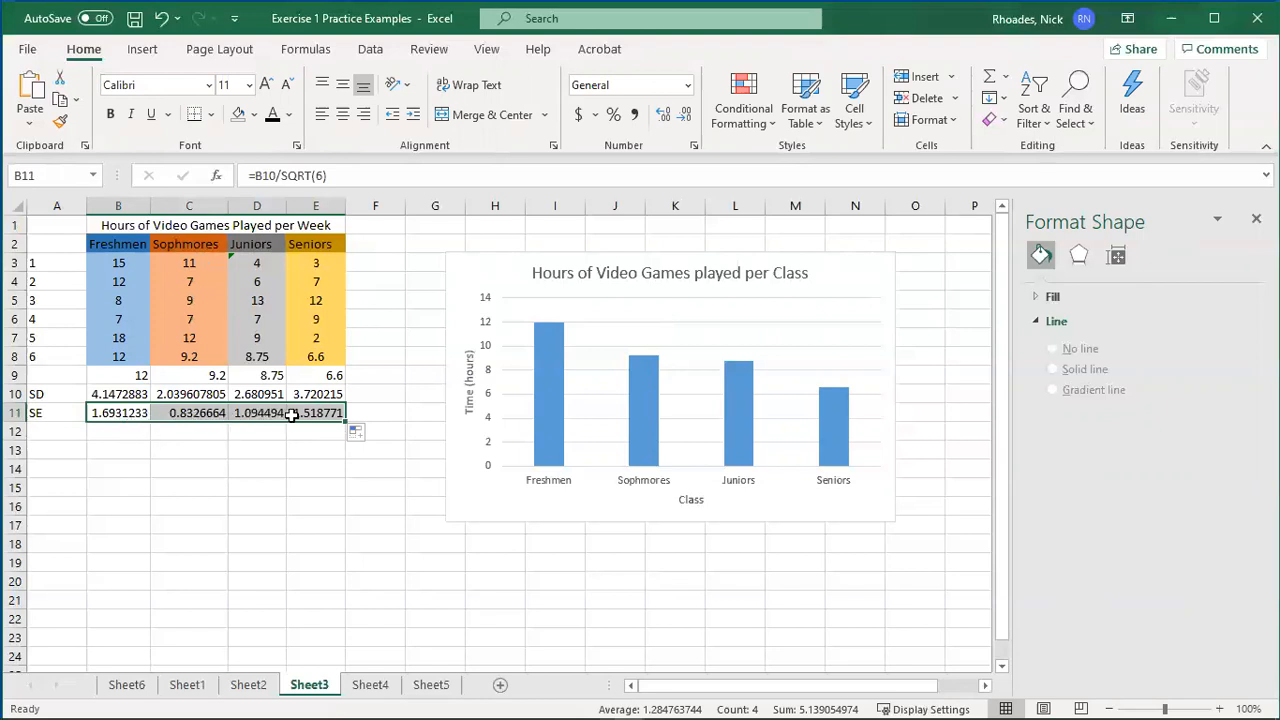
pyautogui.click(291, 446)
pyautogui.moveTo(40, 411); pyautogui.dragTo(320, 413)
pyautogui.click(316, 470)
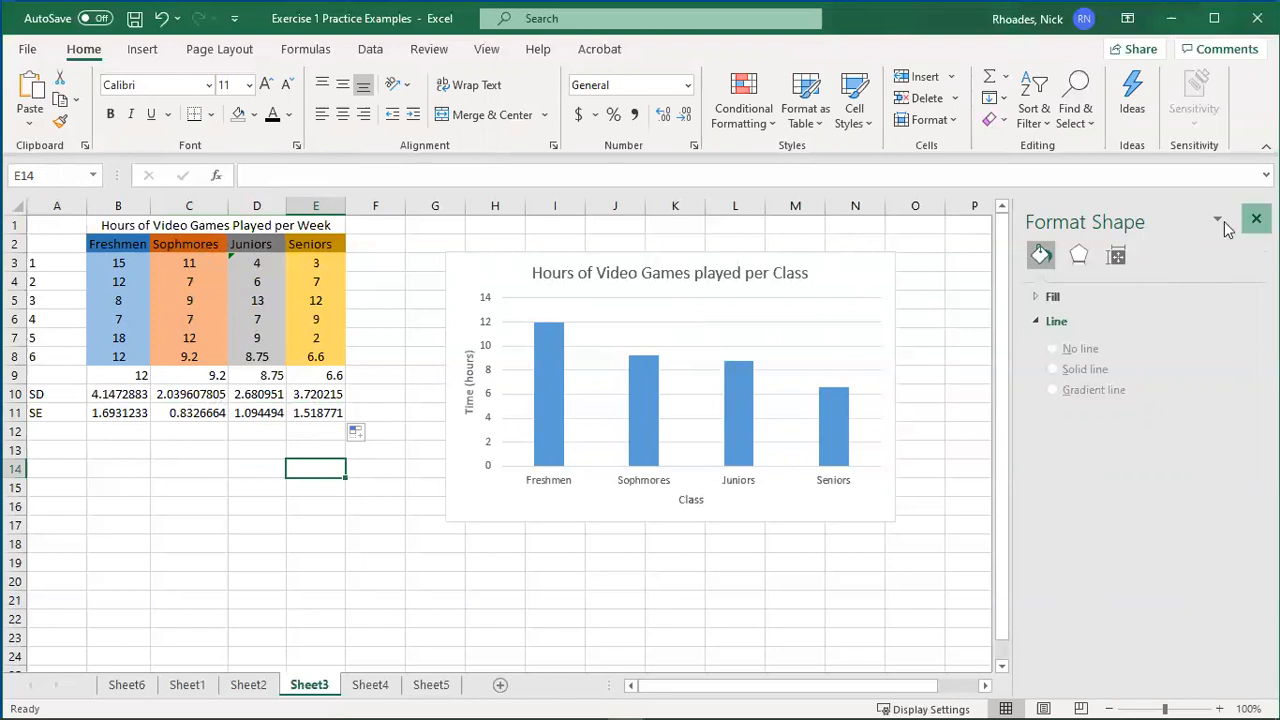
# Close the formatting pane and add error bars to the video games column chart
pyautogui.click(1256, 219)
pyautogui.click(884, 263)
pyautogui.click(920, 268)
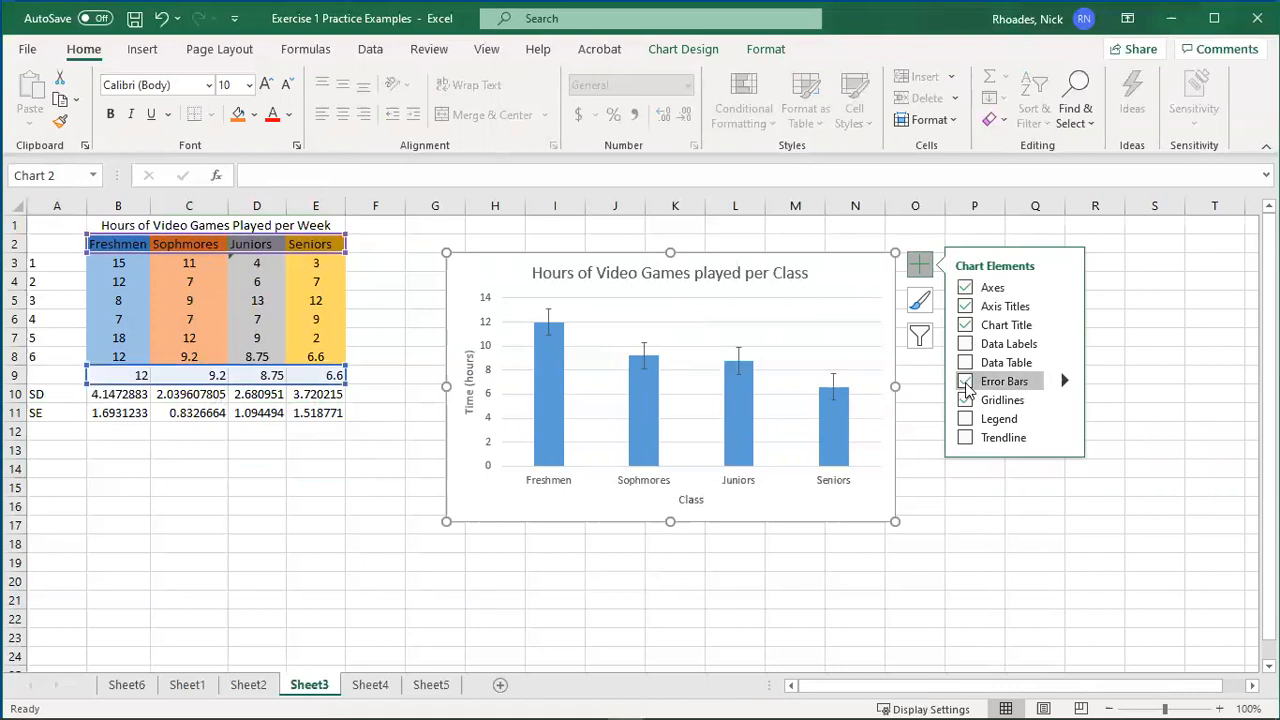
pyautogui.click(994, 524)
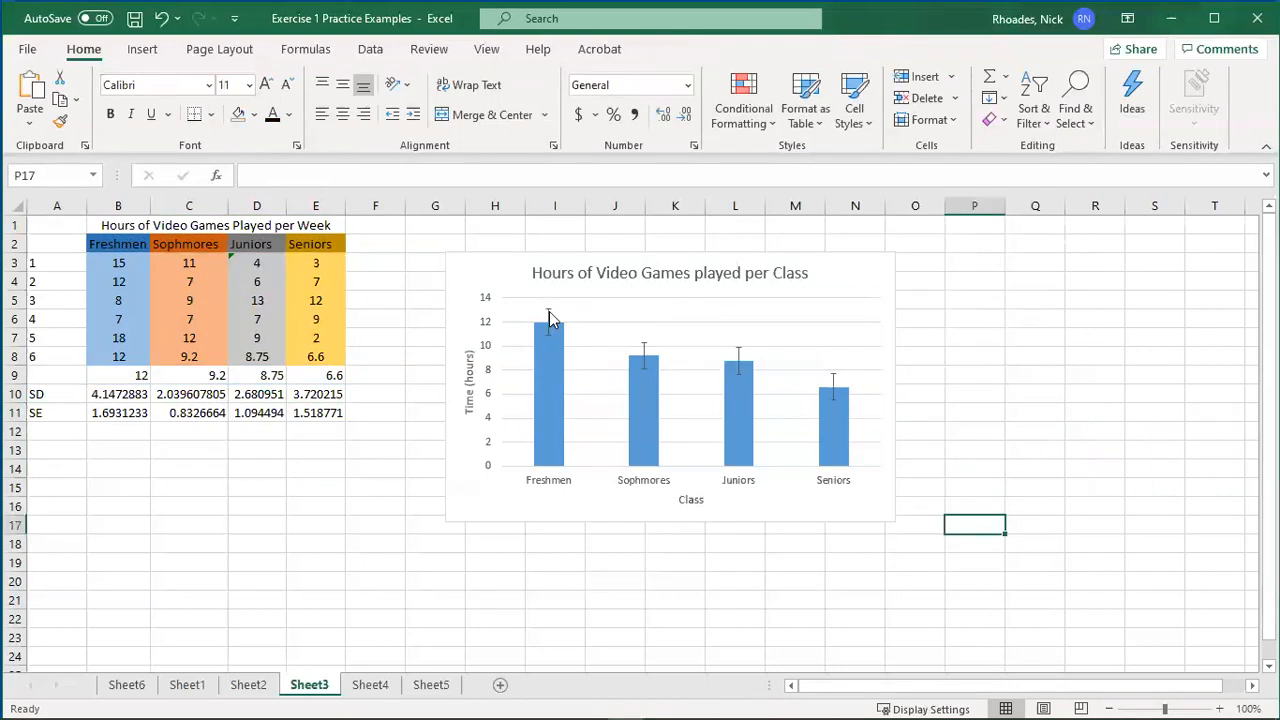
# Set the chart's error bar amount to Custom and clear the default positive and negative error values
pyautogui.rightClick(549, 316)
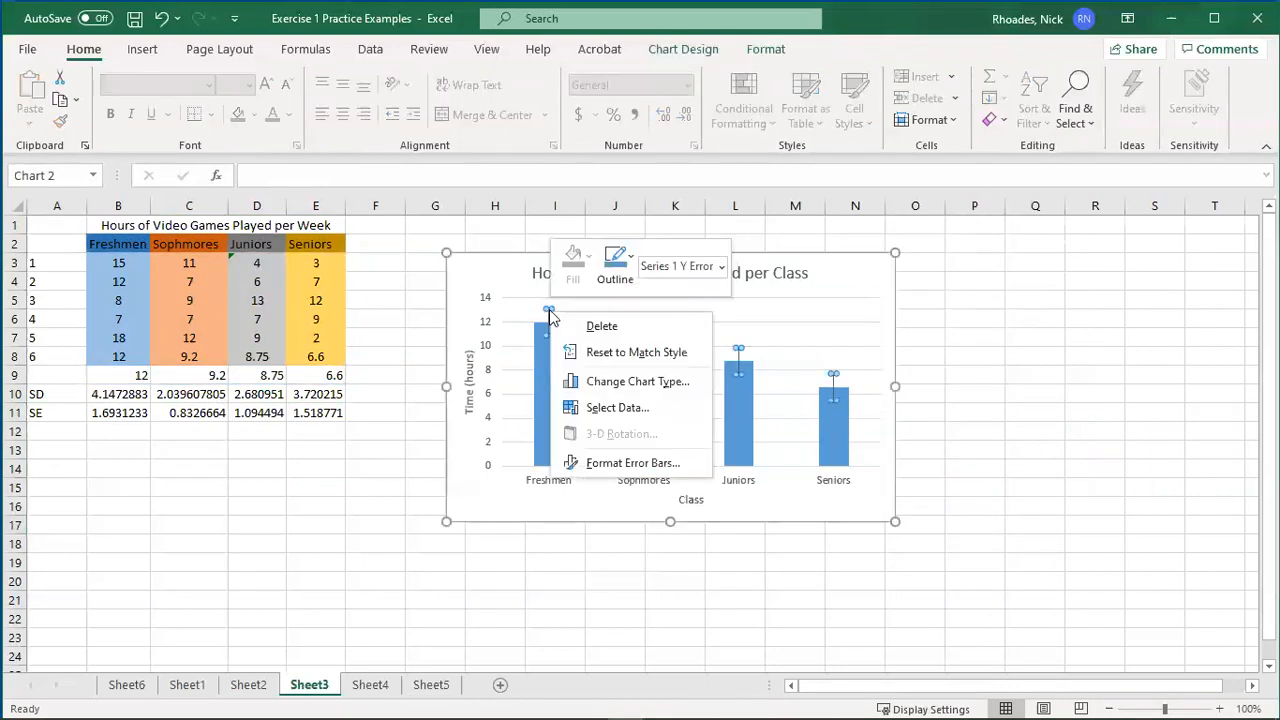
pyautogui.click(591, 470)
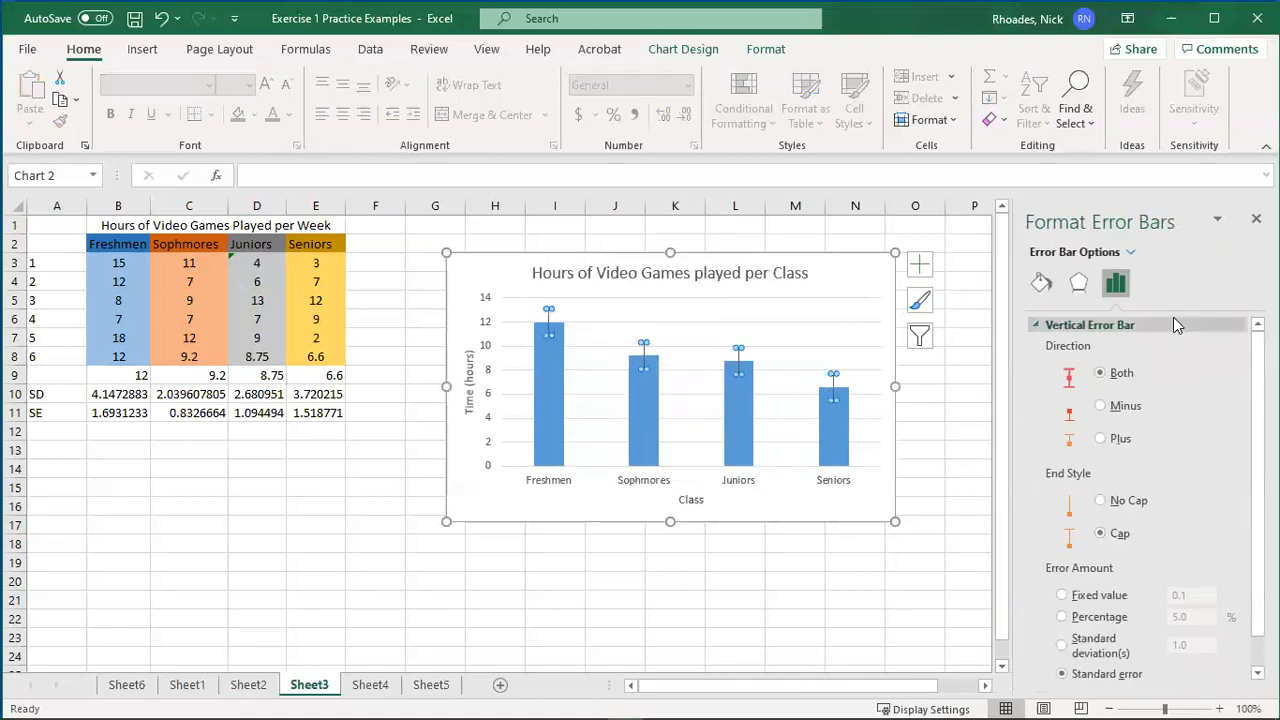
pyautogui.scroll(-1, 1176, 335)
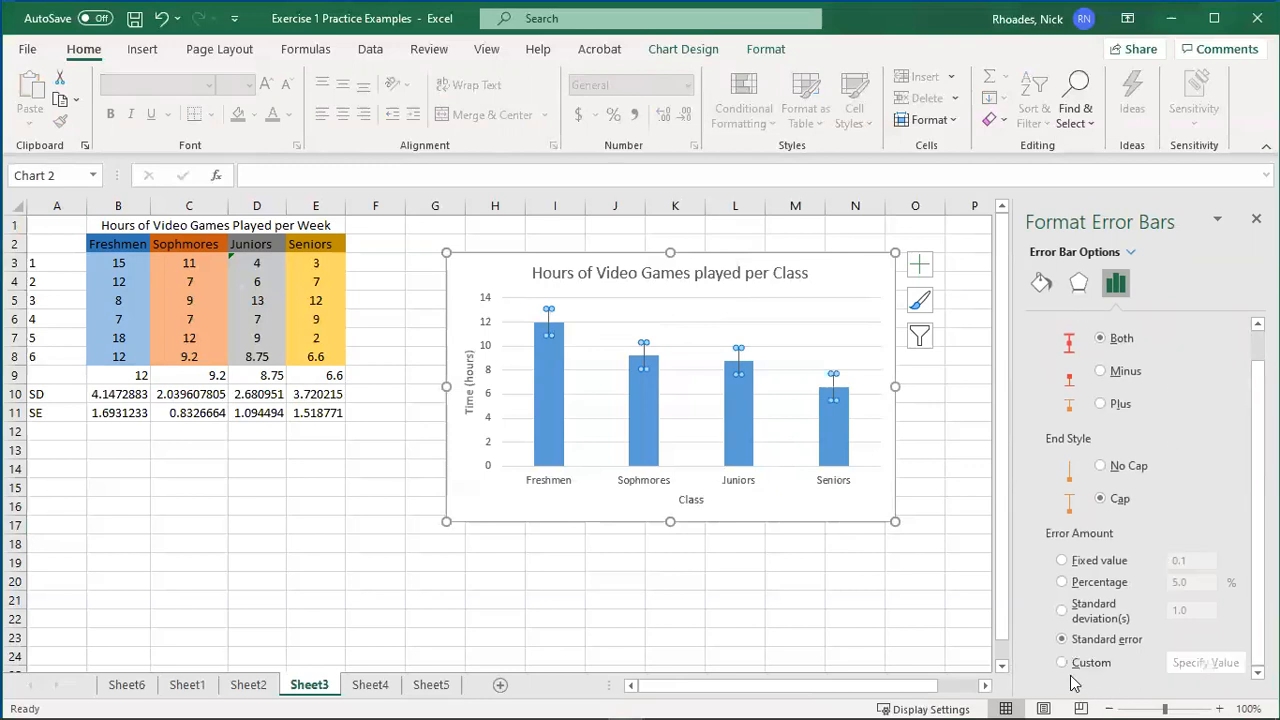
pyautogui.click(1069, 664)
pyautogui.click(1205, 662)
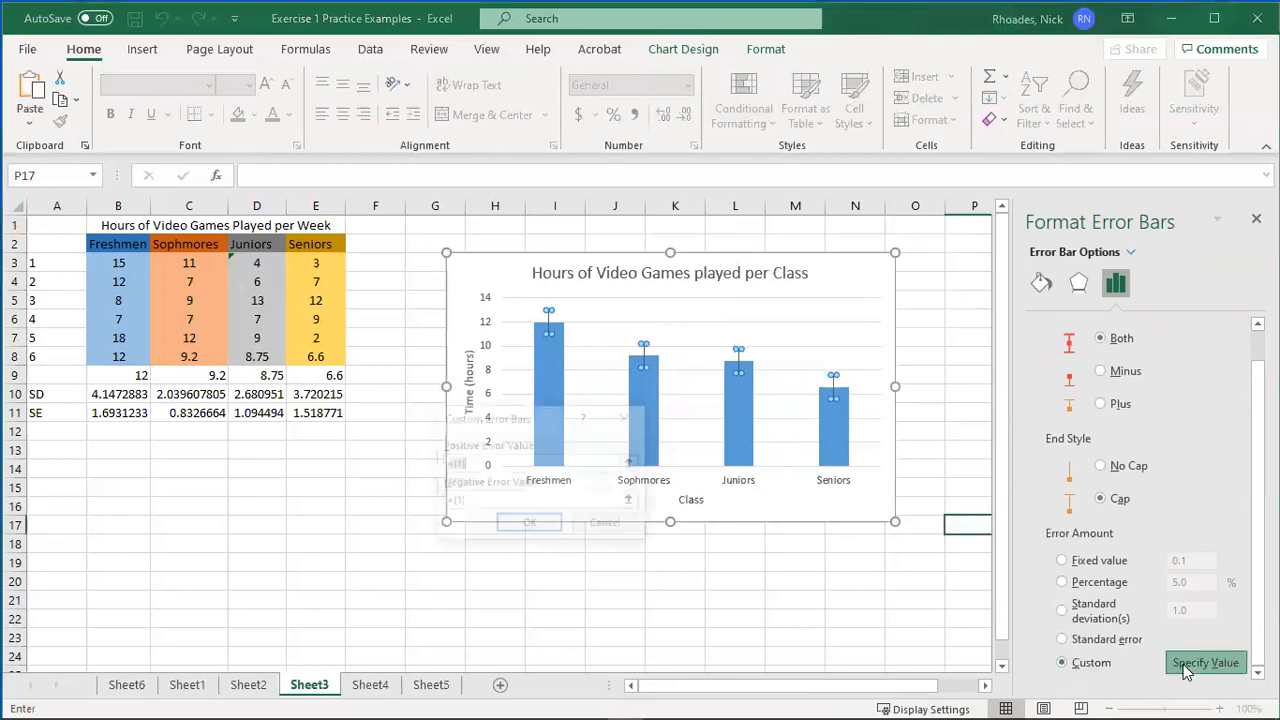
pyautogui.press('BackSpace')
pyautogui.press('Tab')
pyautogui.press('BackSpace')
# Set the positive and negative custom error values to =Sheet3!$B$11:$E$11 and close the formatting pane
pyautogui.click(450, 464)
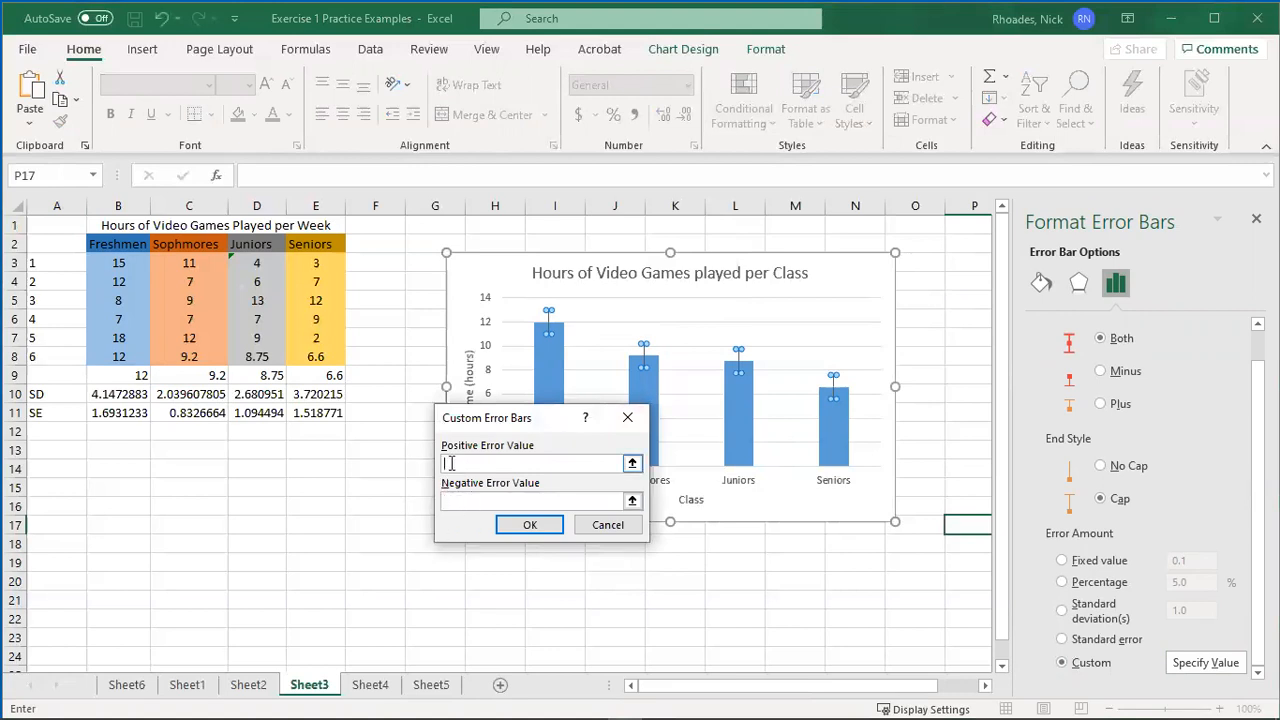
pyautogui.write('=')
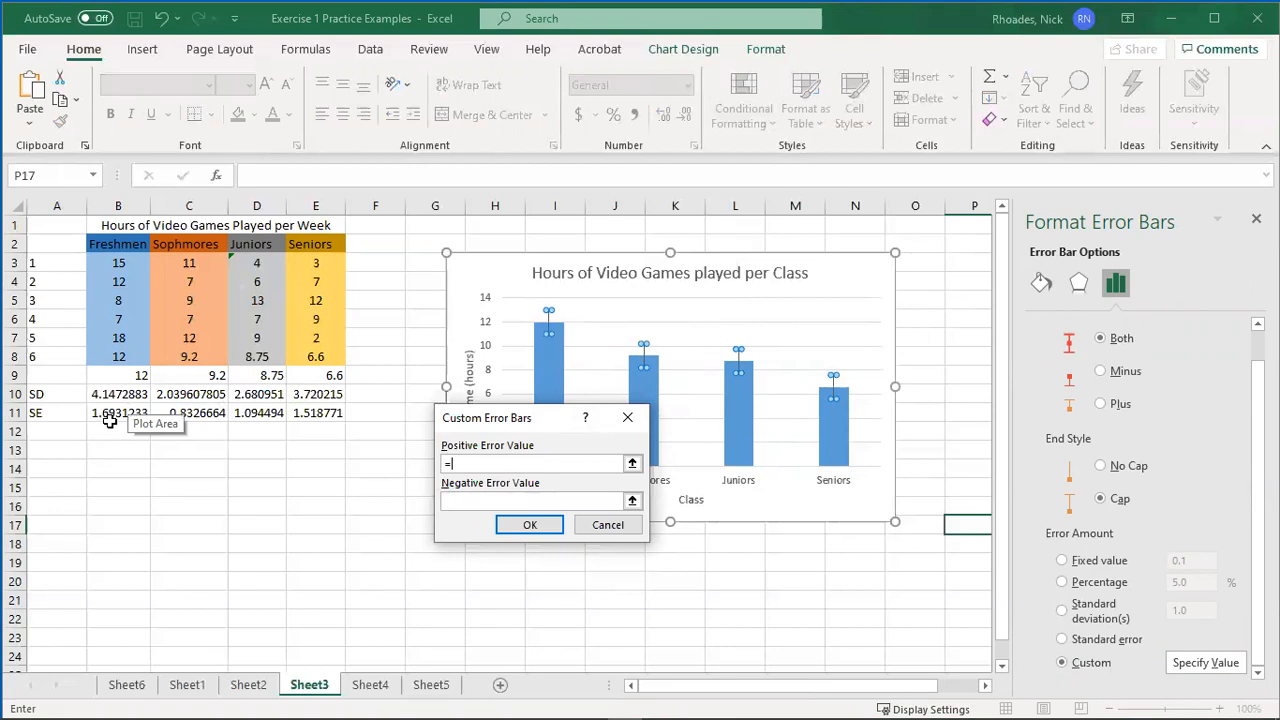
pyautogui.moveTo(116, 413); pyautogui.dragTo(313, 410)
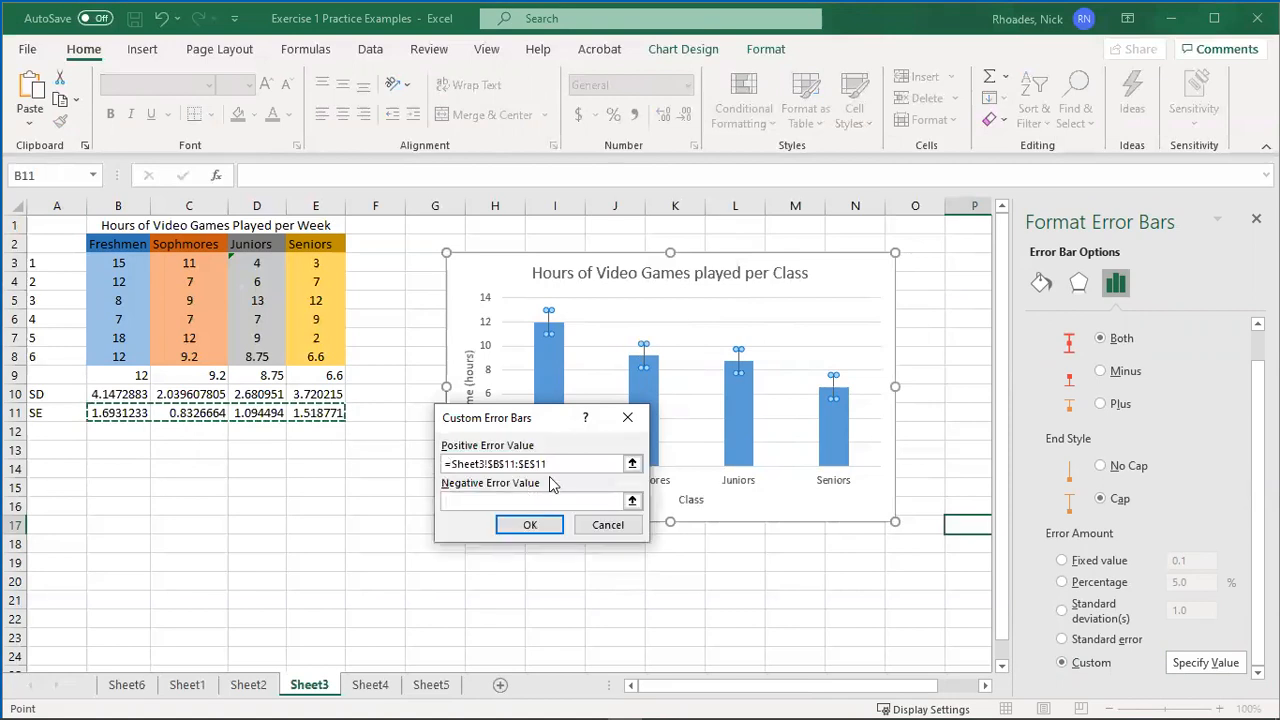
pyautogui.moveTo(556, 464); pyautogui.dragTo(423, 457)
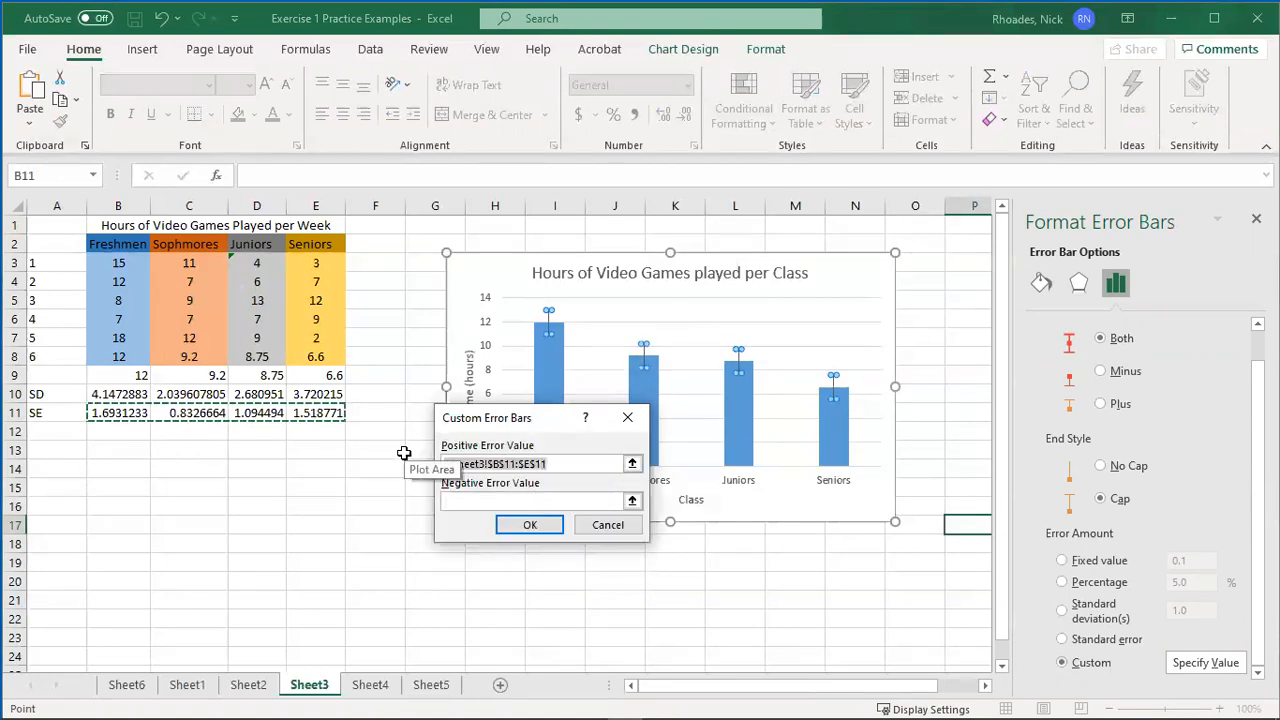
pyautogui.click(492, 500)
pyautogui.hotkey('ctrl', 'v')
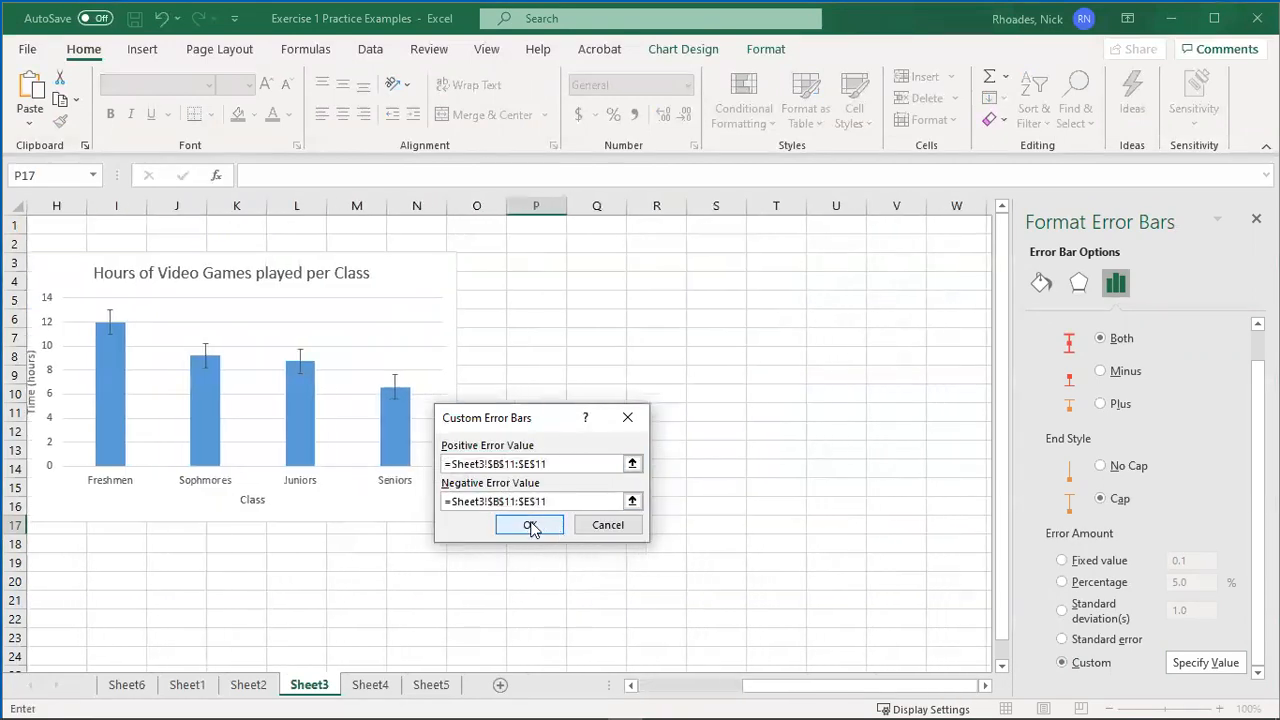
pyautogui.click(531, 525)
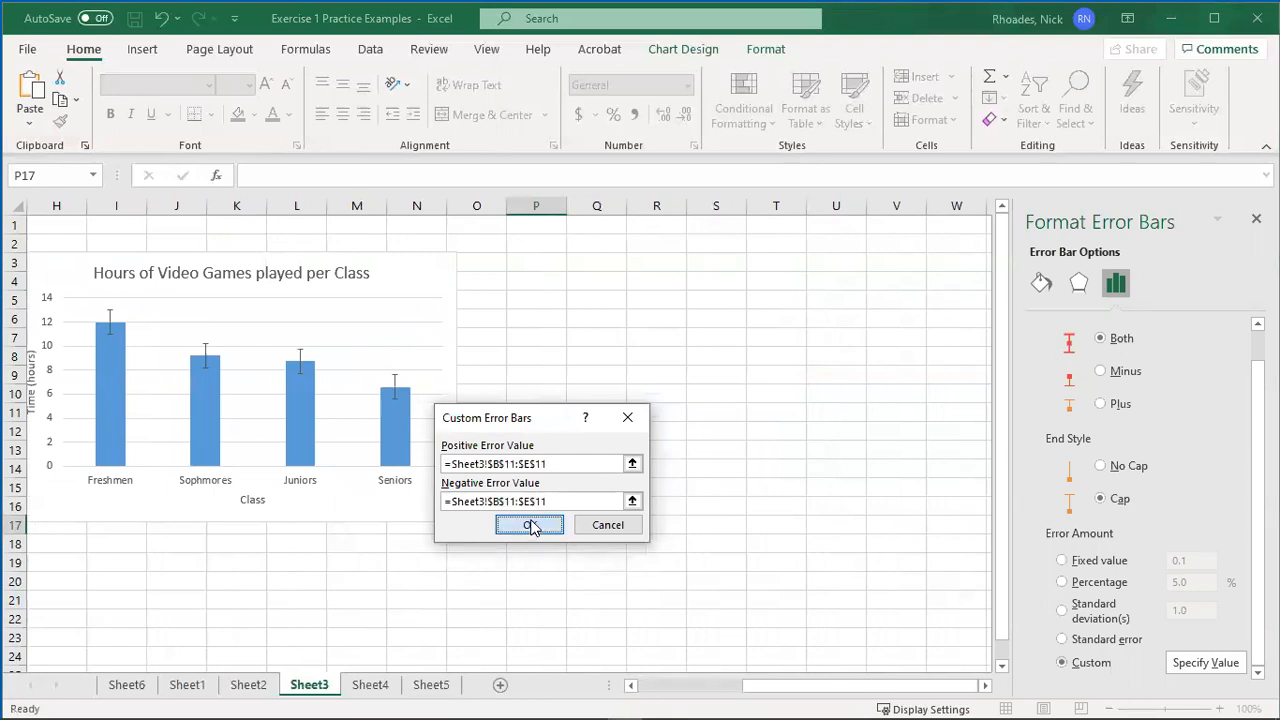
pyautogui.click(516, 556)
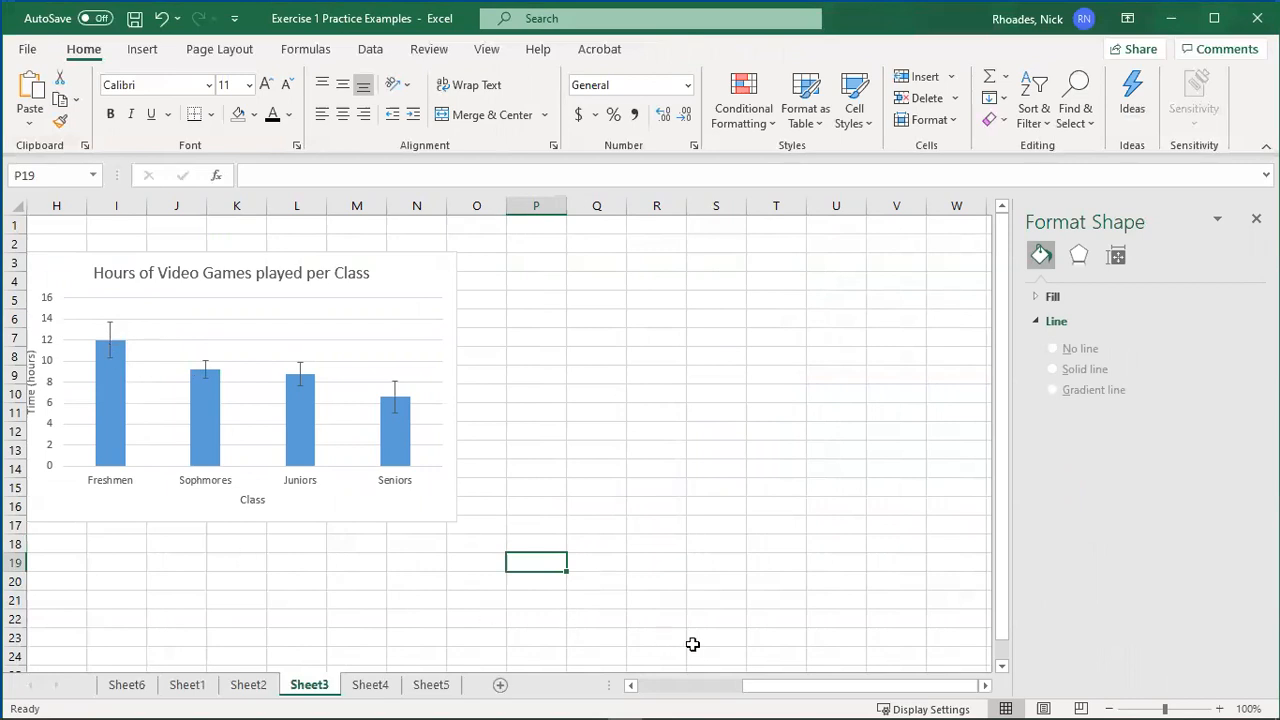
pyautogui.moveTo(766, 689); pyautogui.dragTo(560, 685)
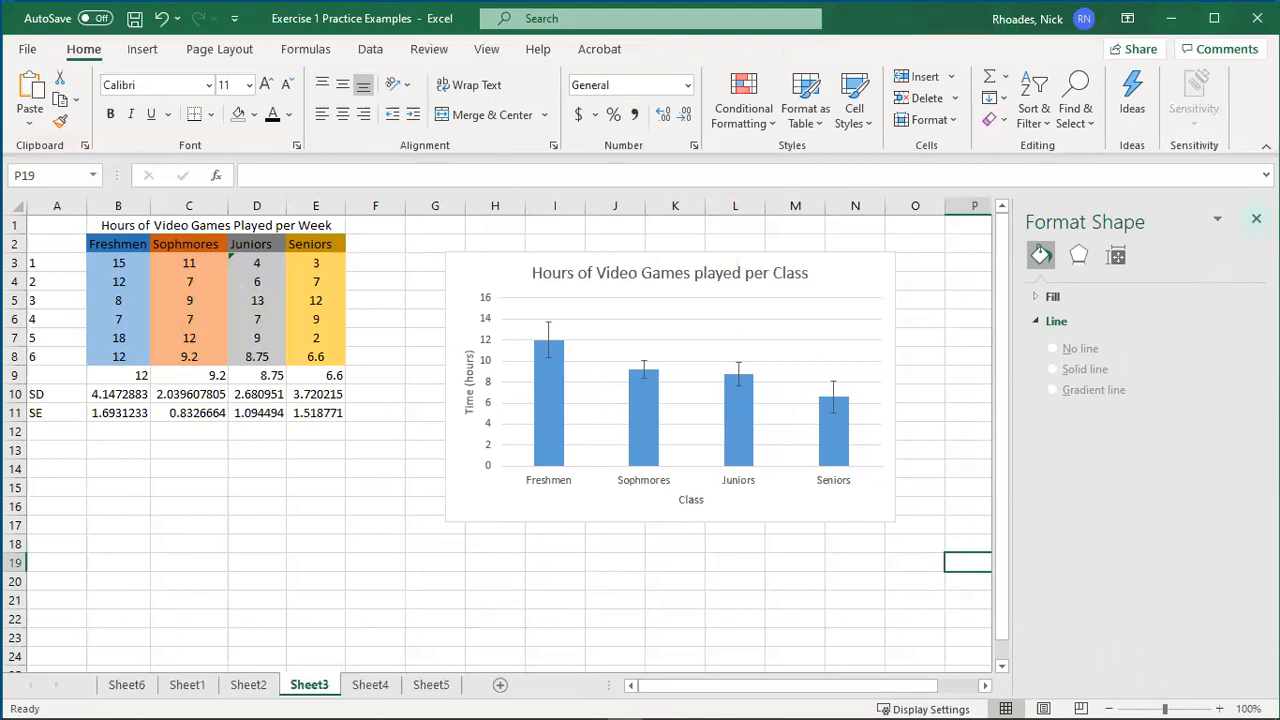
pyautogui.click(1256, 218)
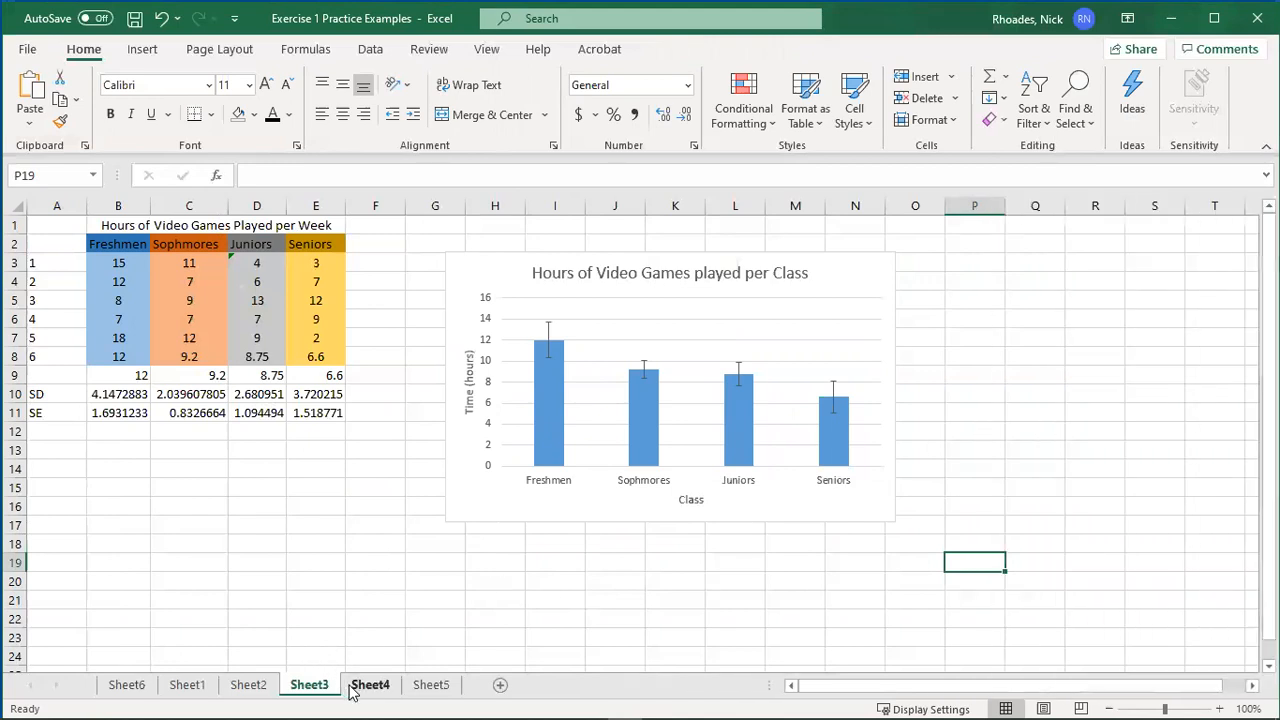
# On Sheet4, insert a markers-only scatter chart from the temperature and ice cream sales data in C3:D15 and move it beside the table
pyautogui.click(352, 687)
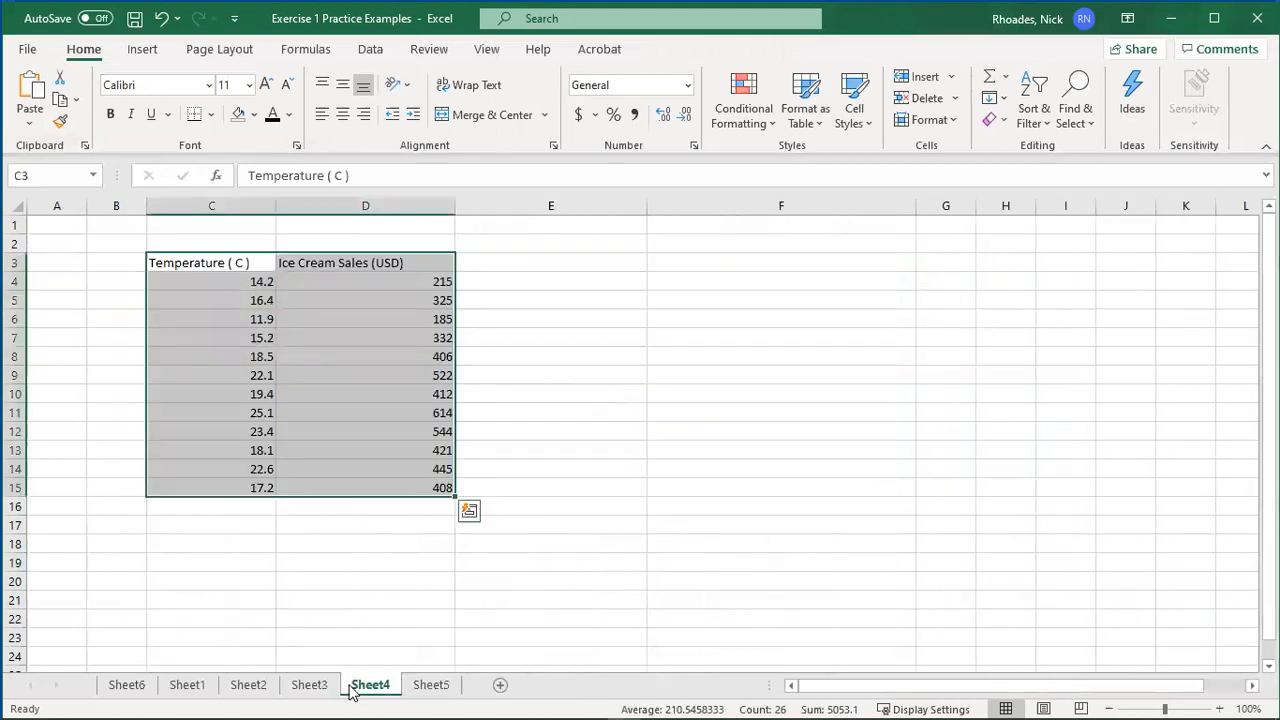
pyautogui.click(667, 557)
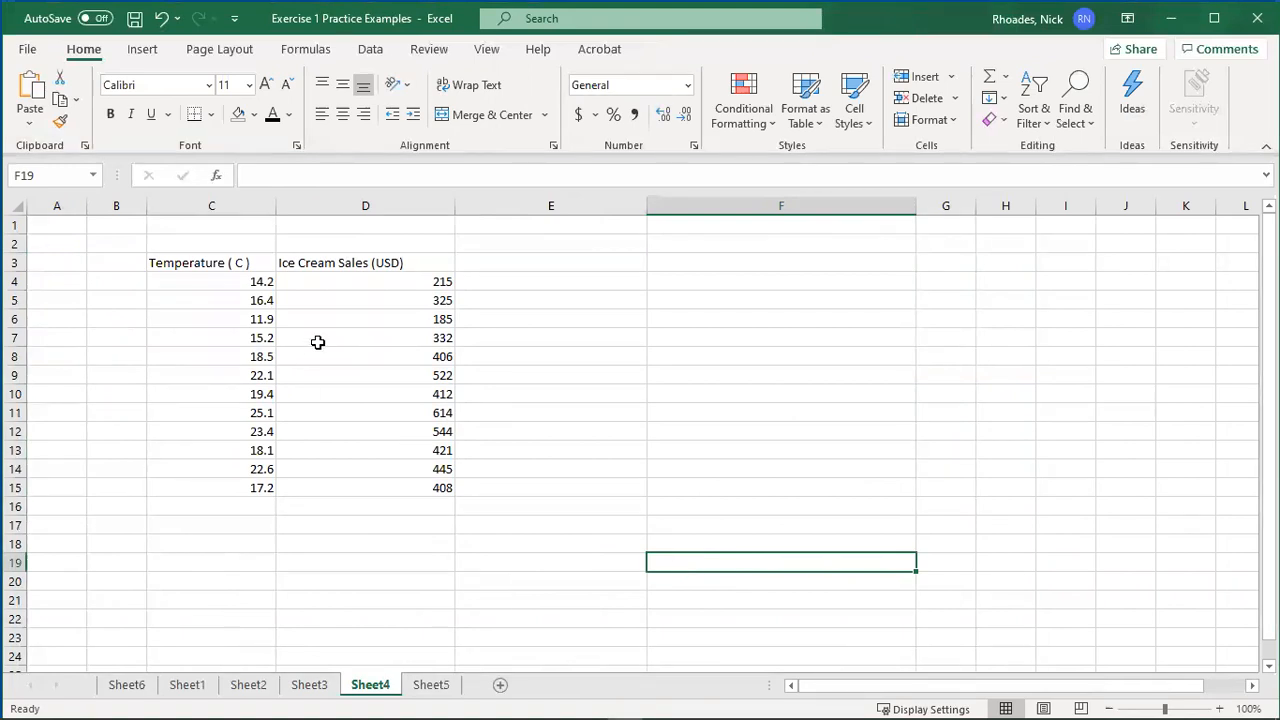
pyautogui.click(166, 262)
pyautogui.moveTo(205, 288); pyautogui.dragTo(457, 496)
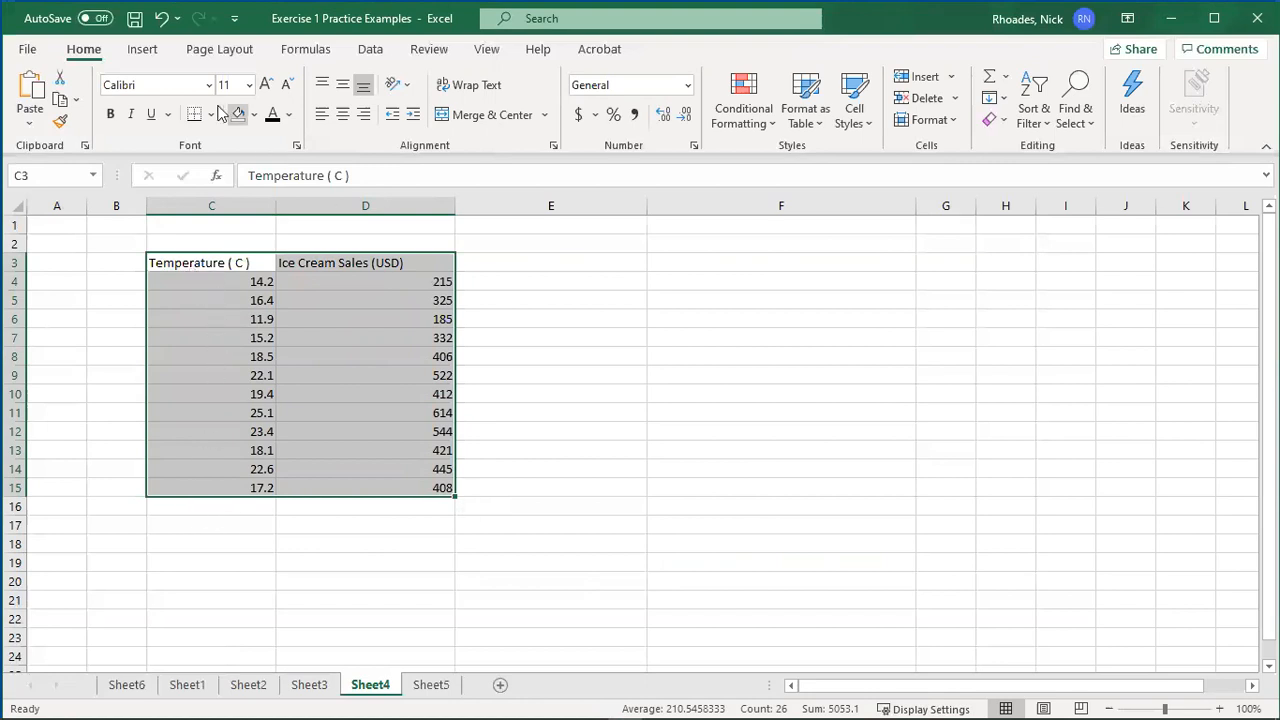
pyautogui.click(142, 49)
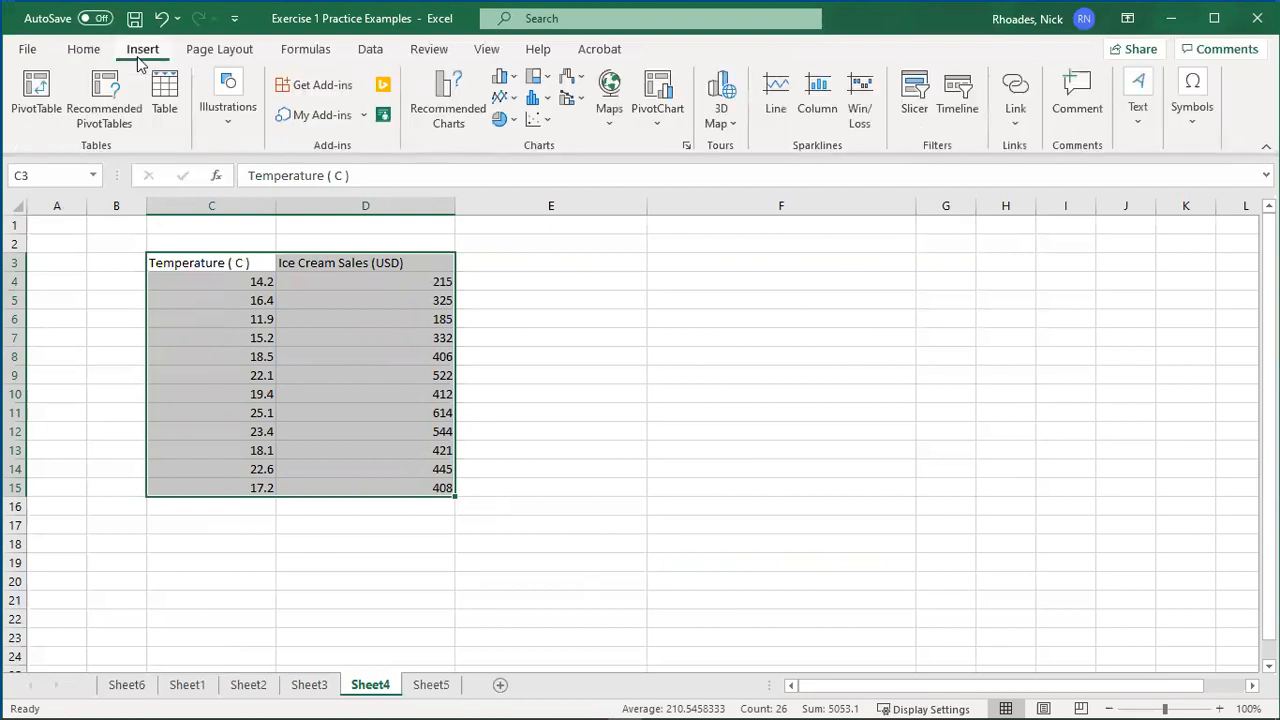
pyautogui.click(534, 122)
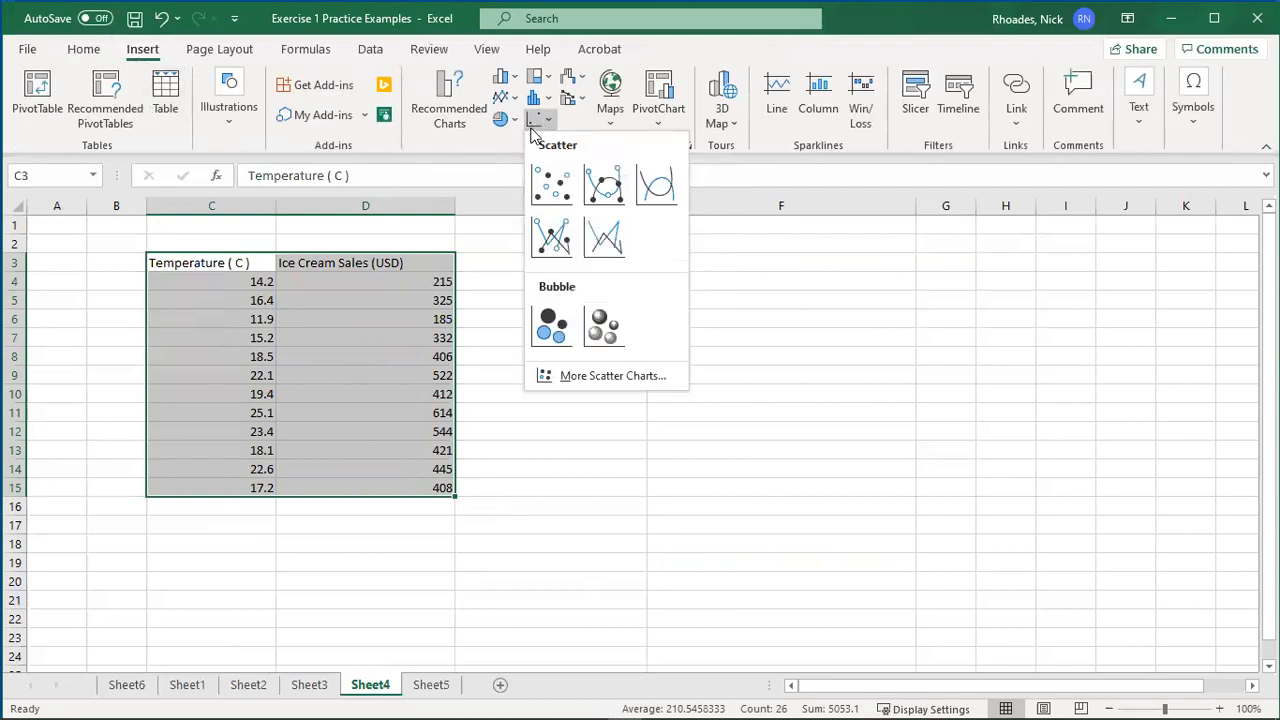
pyautogui.click(544, 196)
pyautogui.moveTo(563, 317); pyautogui.dragTo(749, 256)
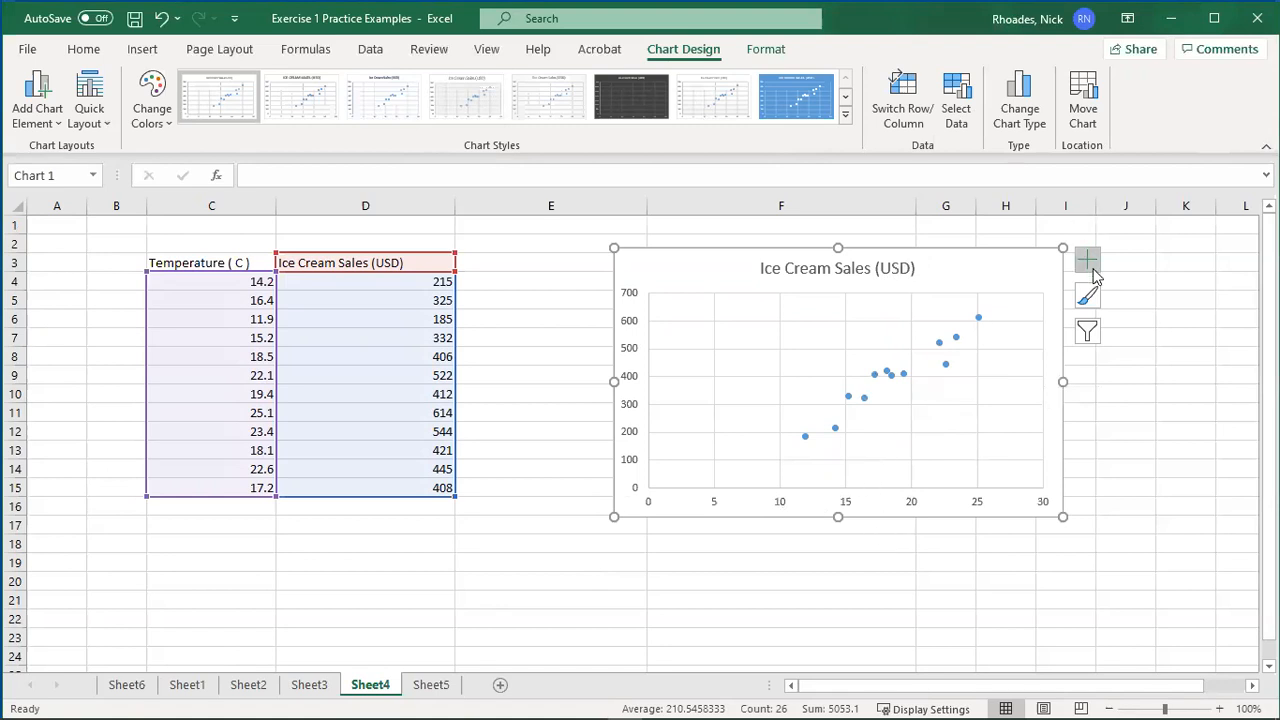
# Change the scatter chart's title to "Ice Cream Sales vs Temperature"
pyautogui.doubleClick(820, 268)
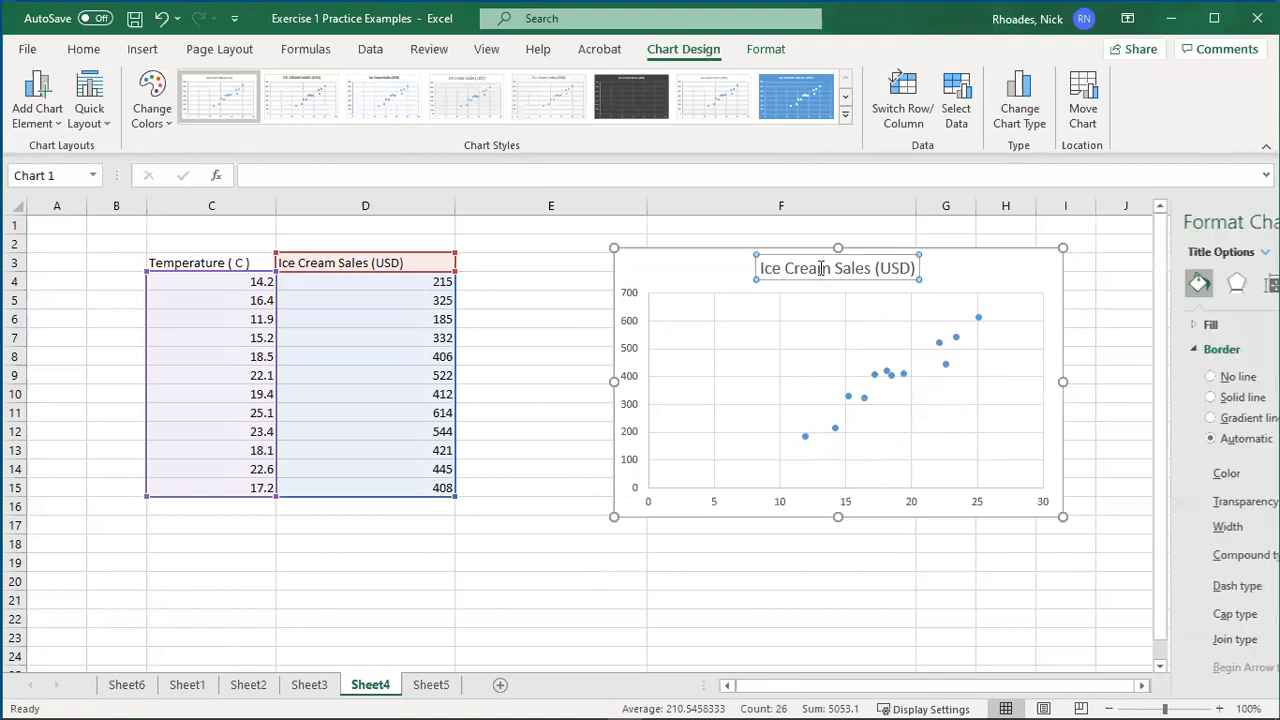
pyautogui.click(1256, 218)
pyautogui.click(898, 268)
pyautogui.moveTo(876, 269); pyautogui.dragTo(917, 268)
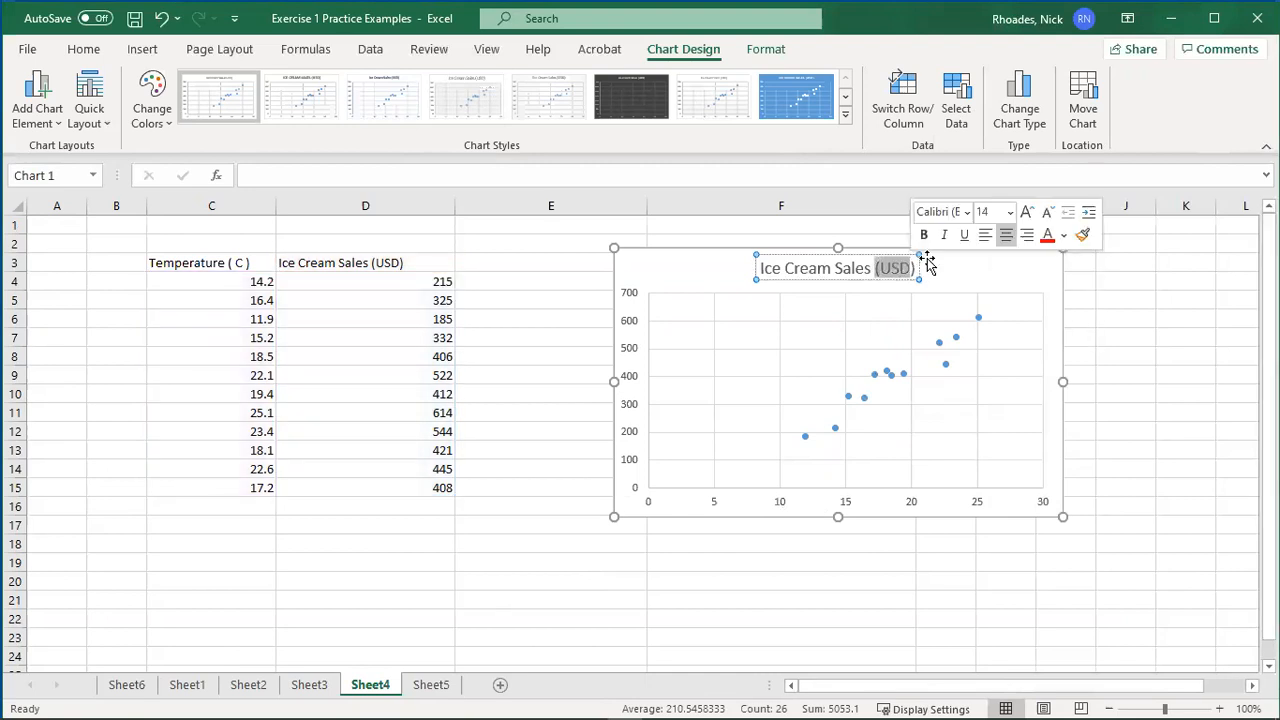
pyautogui.press('BackSpace')
pyautogui.write('vs Temperature')
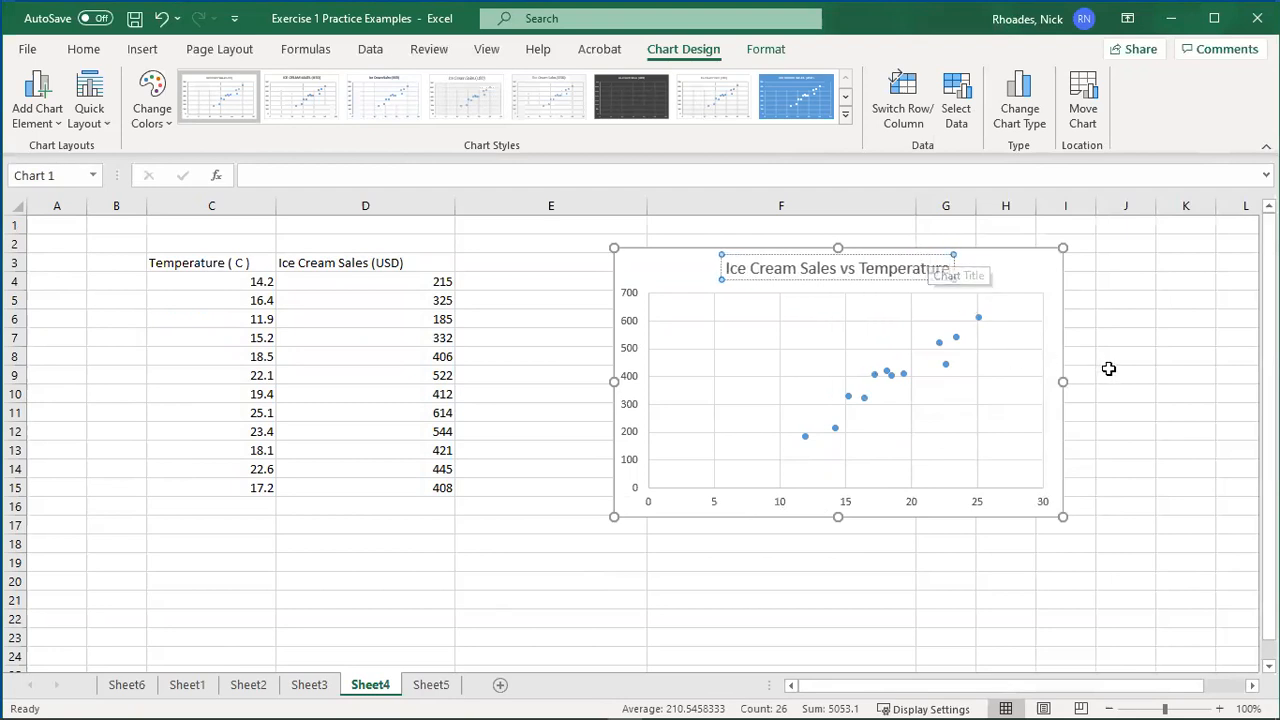
pyautogui.click(1110, 372)
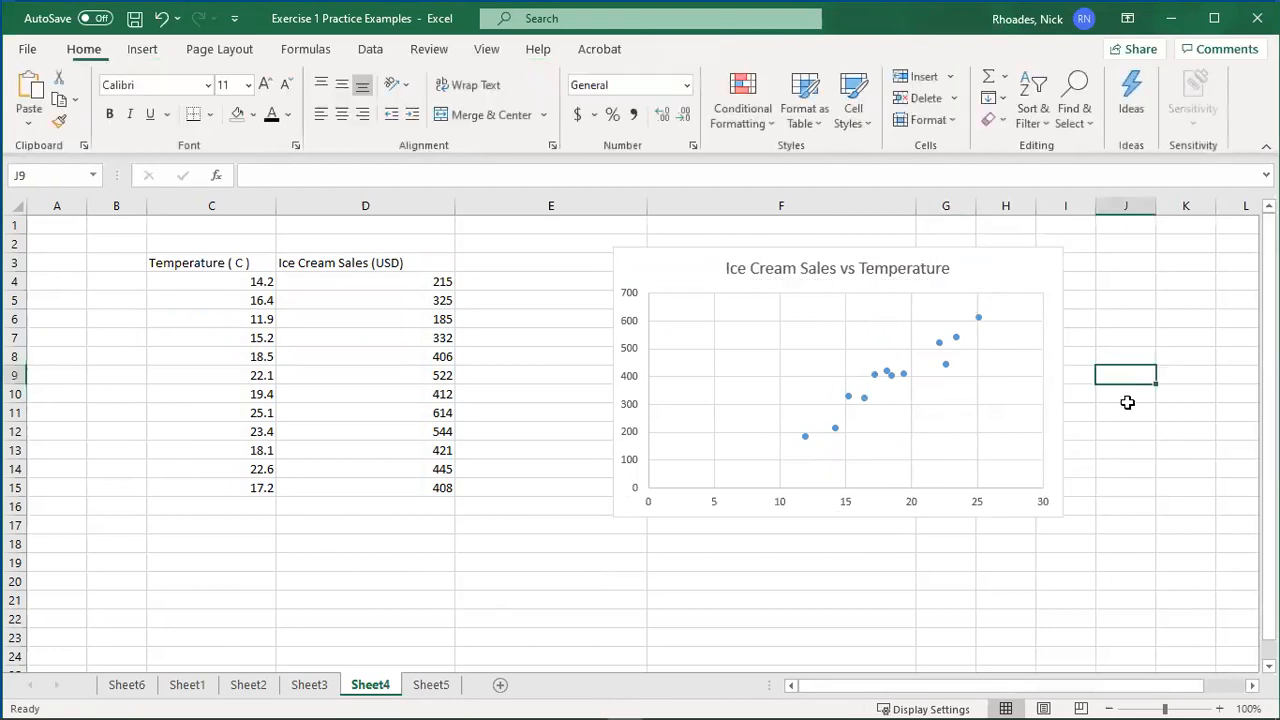
# Add axis titles to the scatter chart and name the horizontal axis "Temperature (C)"
pyautogui.click(1062, 272)
pyautogui.click(1098, 266)
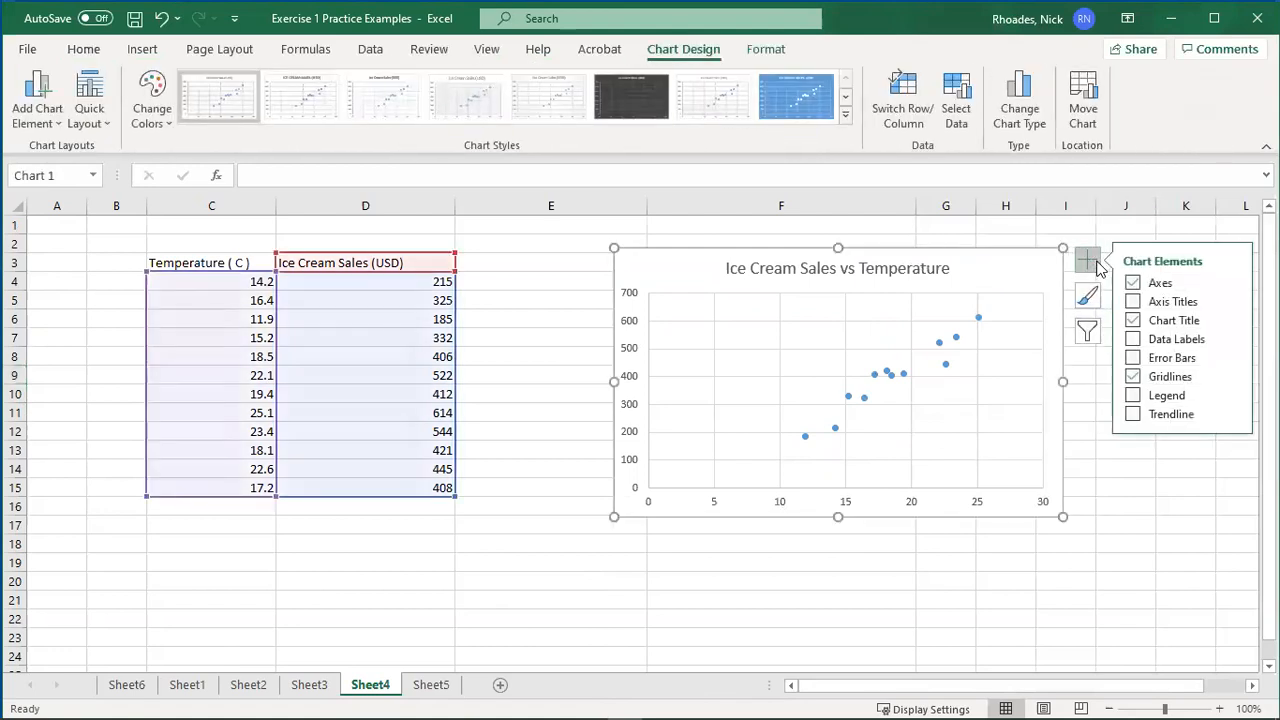
pyautogui.click(1150, 301)
pyautogui.doubleClick(840, 498)
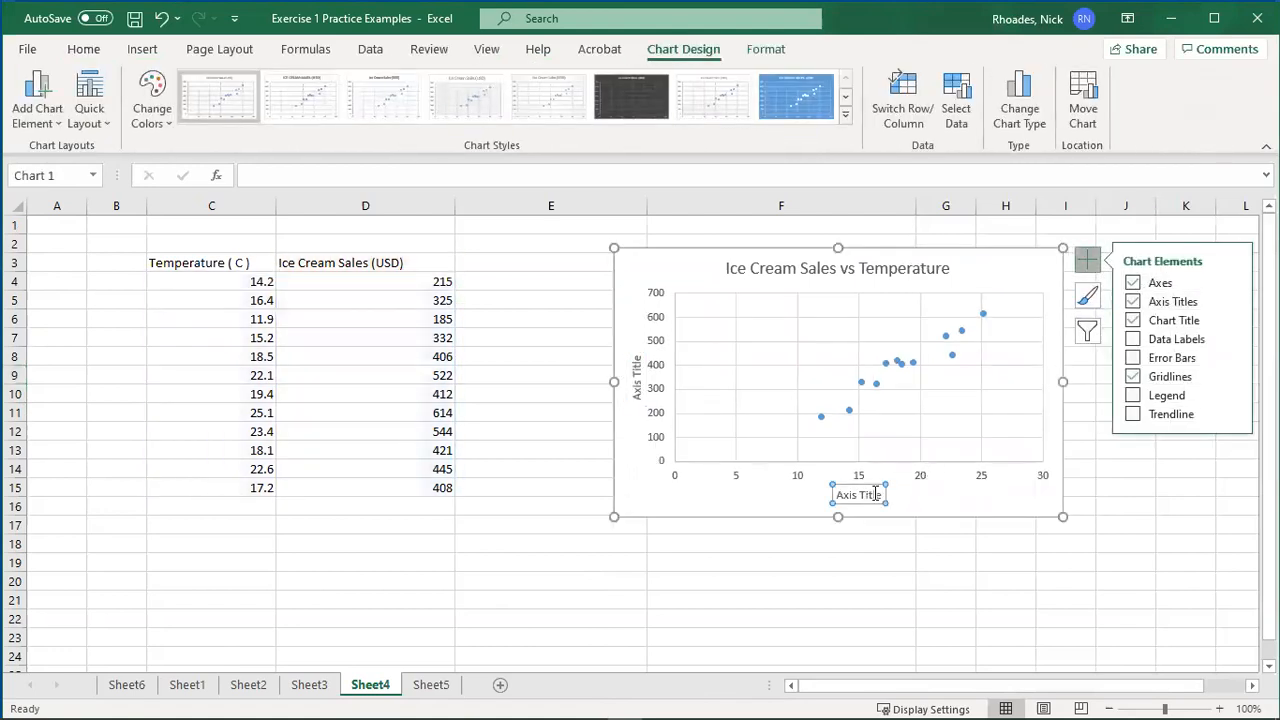
pyautogui.moveTo(838, 494); pyautogui.dragTo(892, 492)
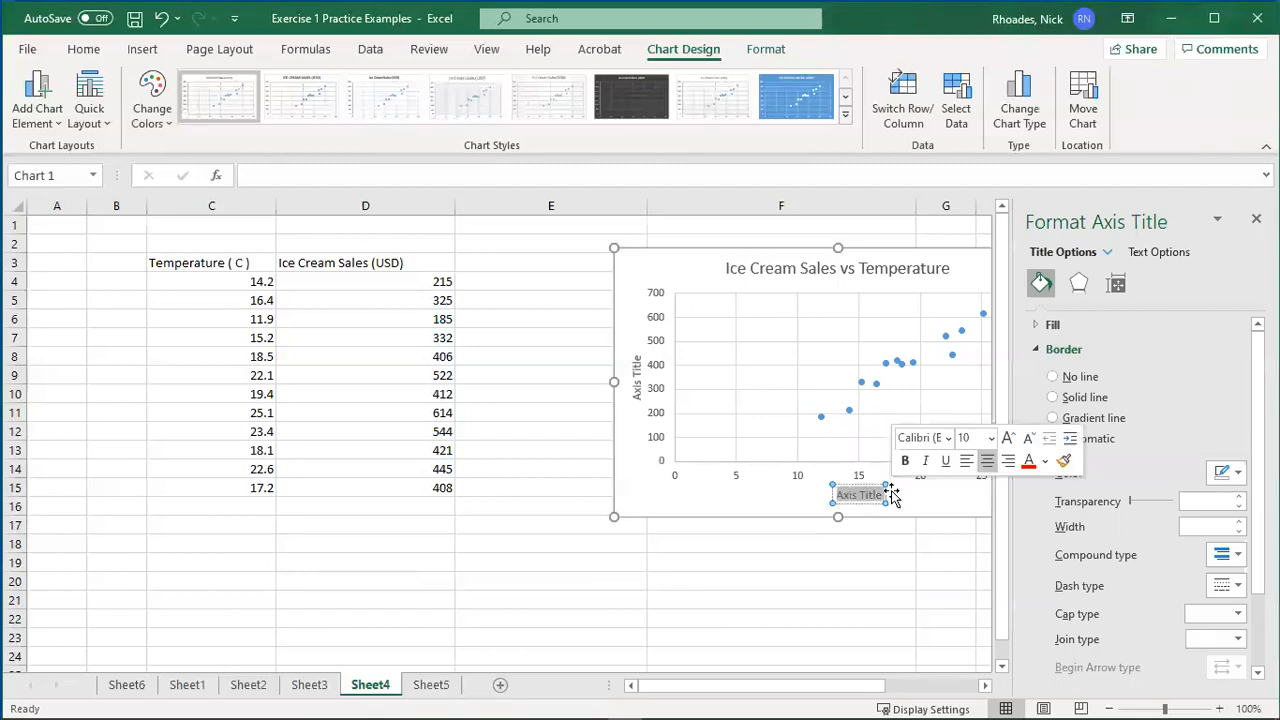
pyautogui.press('BackSpace')
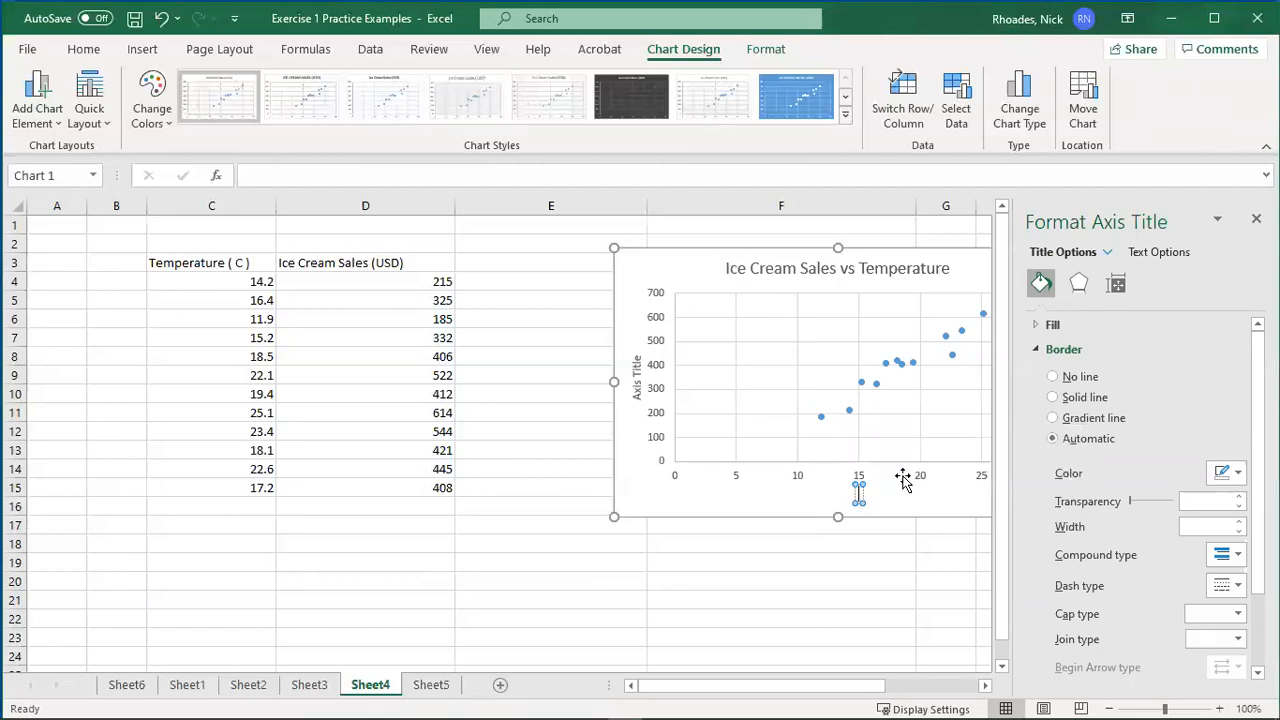
pyautogui.write('Tem')
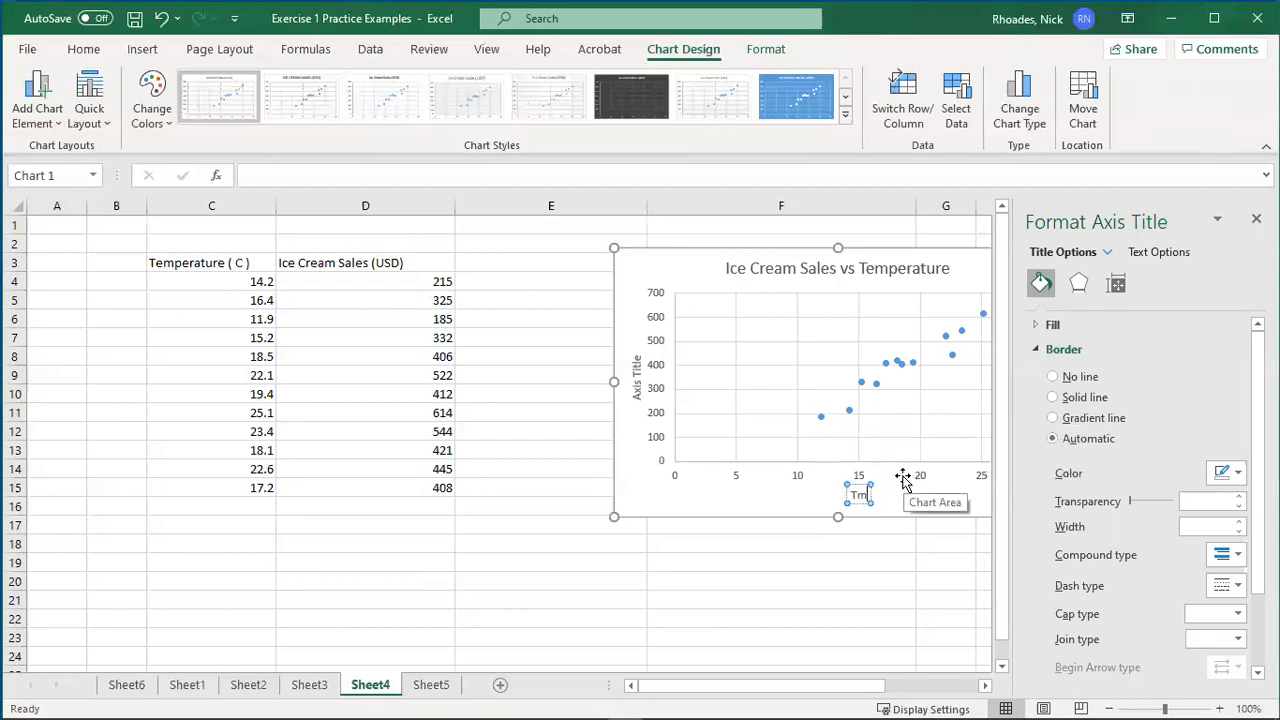
pyautogui.write('perature')
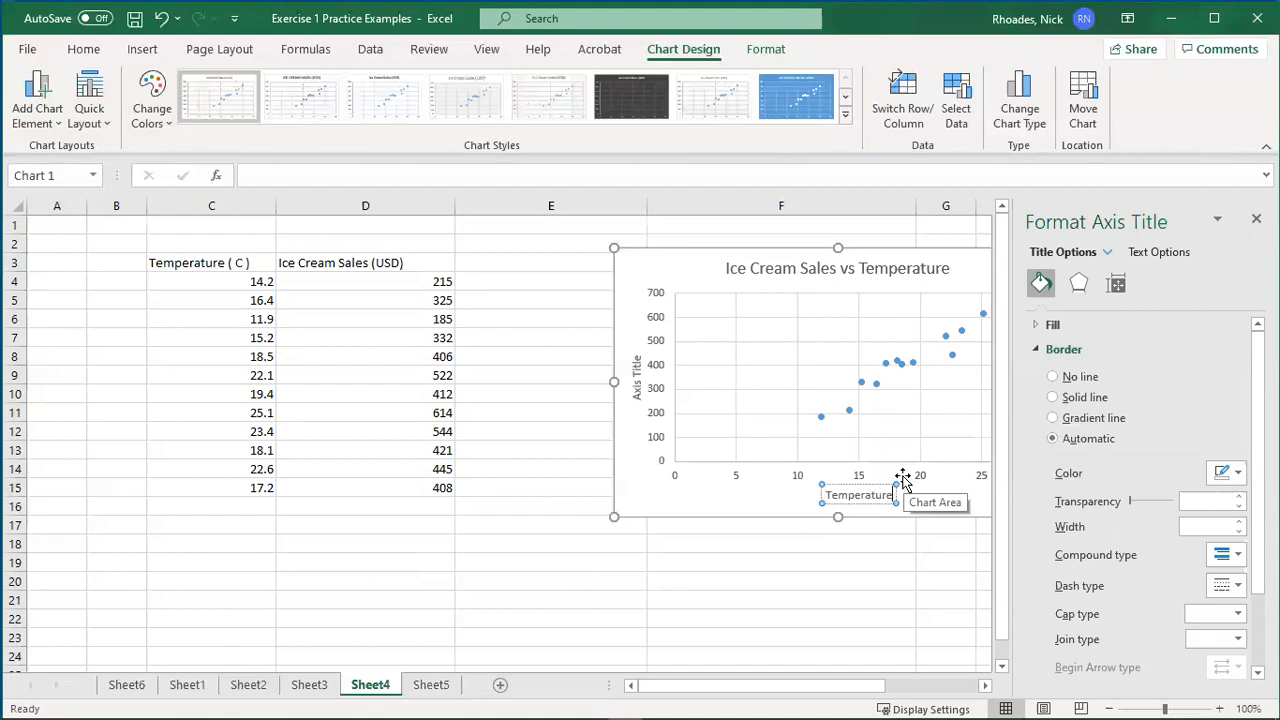
pyautogui.write(' (C)')
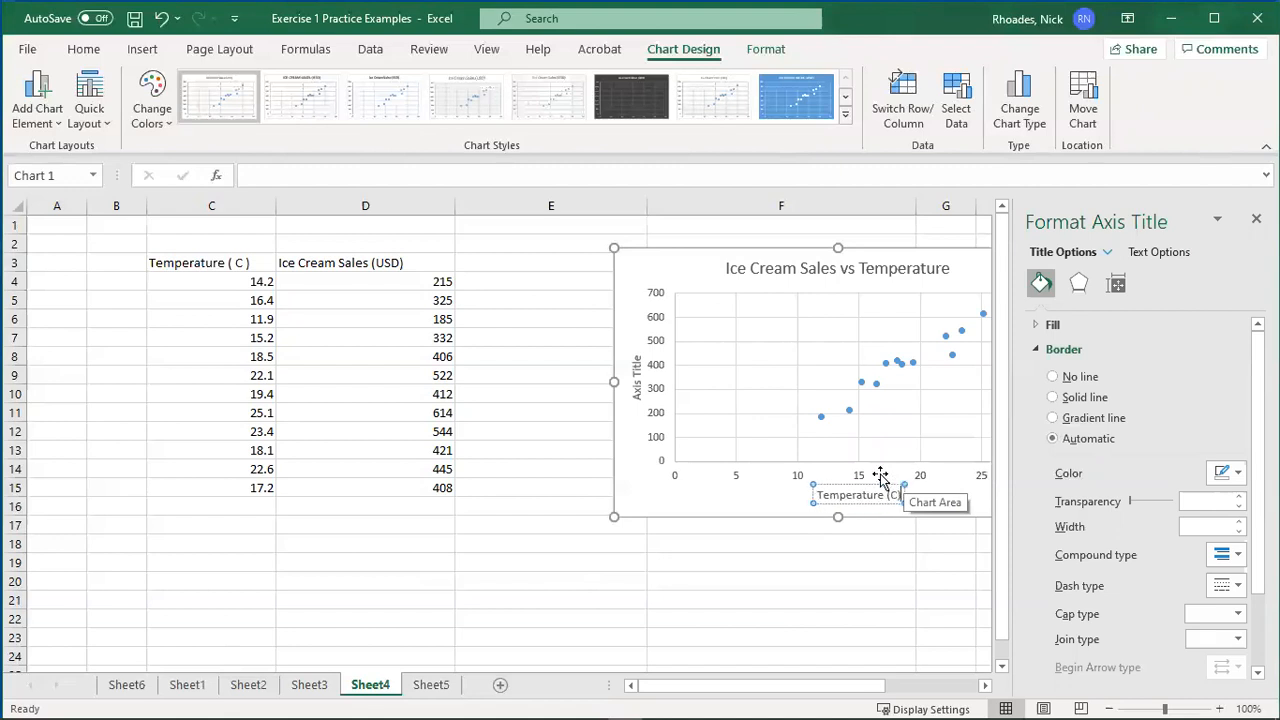
pyautogui.click(694, 483)
# Name the vertical axis "Ice Cream Sales (USD)" and move the chart closer to the data table
pyautogui.click(636, 368)
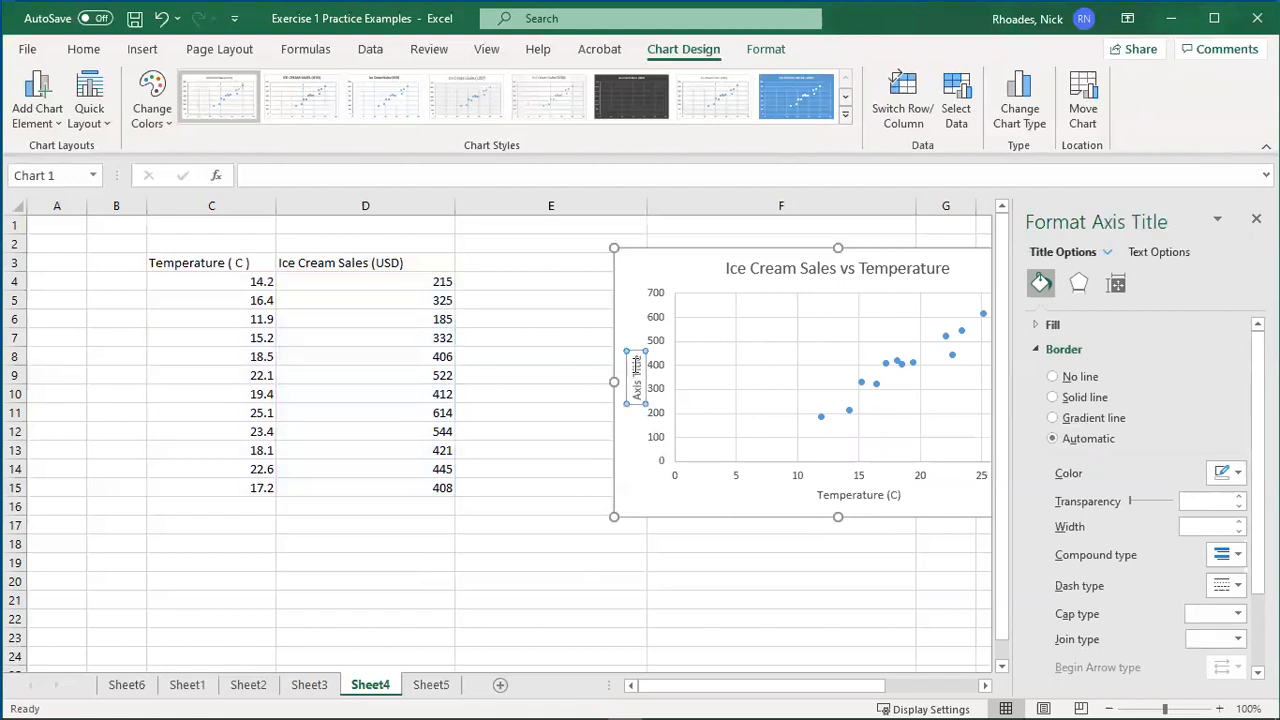
pyautogui.tripleClick(638, 403)
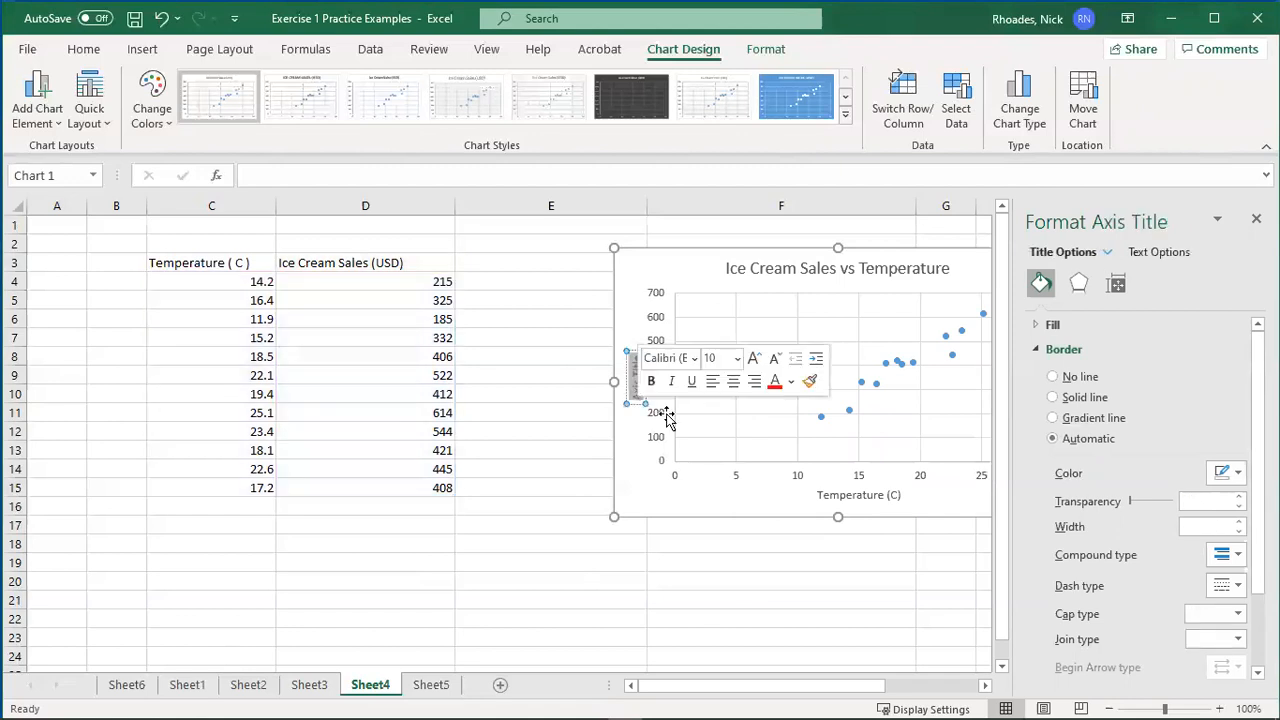
pyautogui.write('Ice')
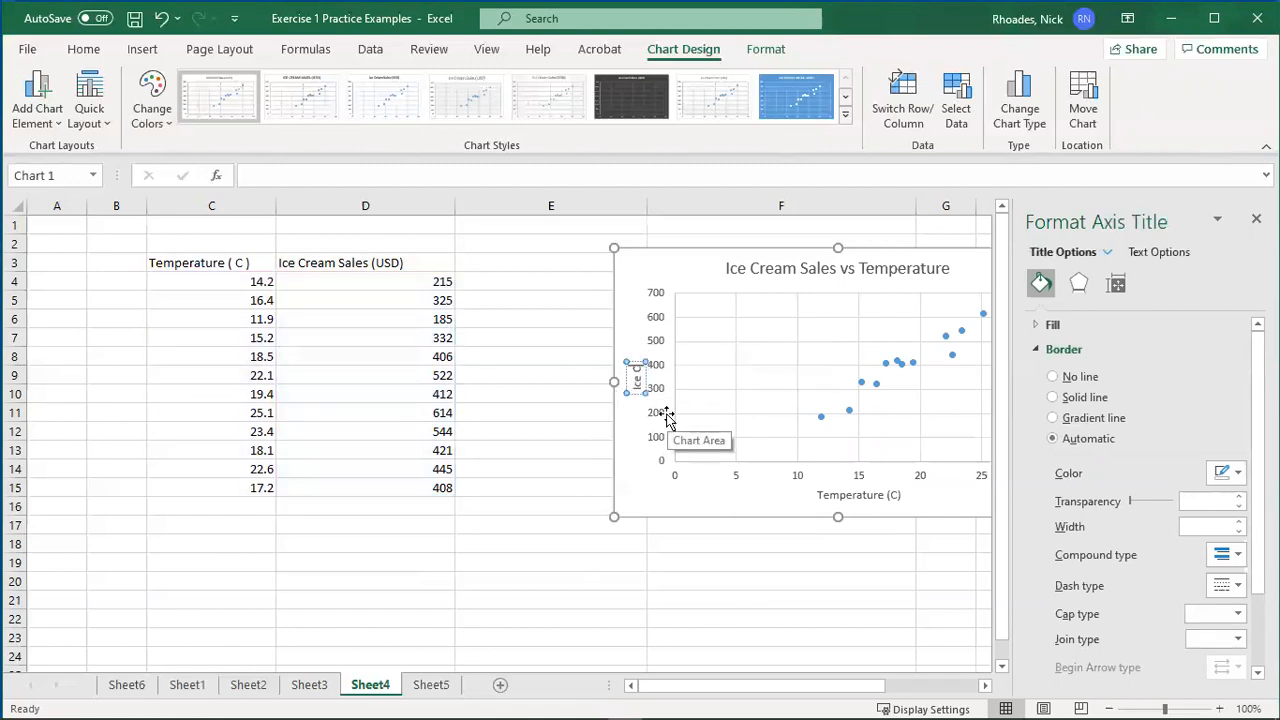
pyautogui.write(' Cream Sales')
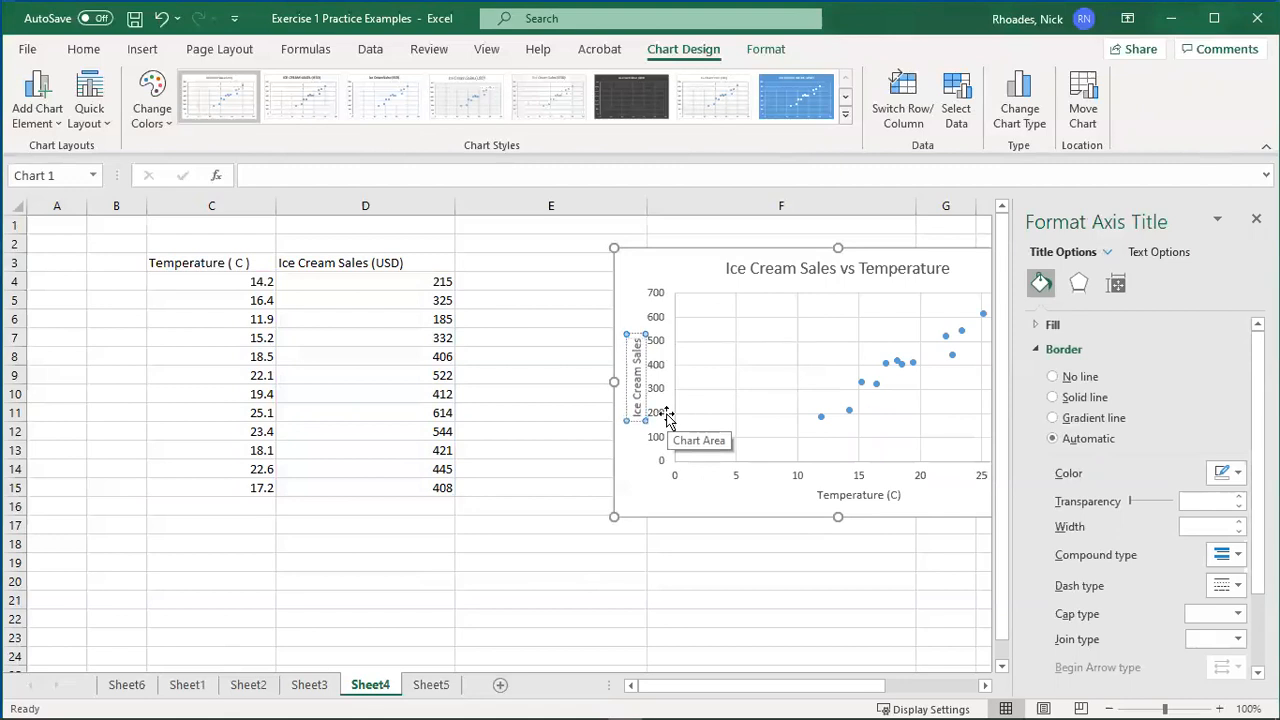
pyautogui.write(' (USD)')
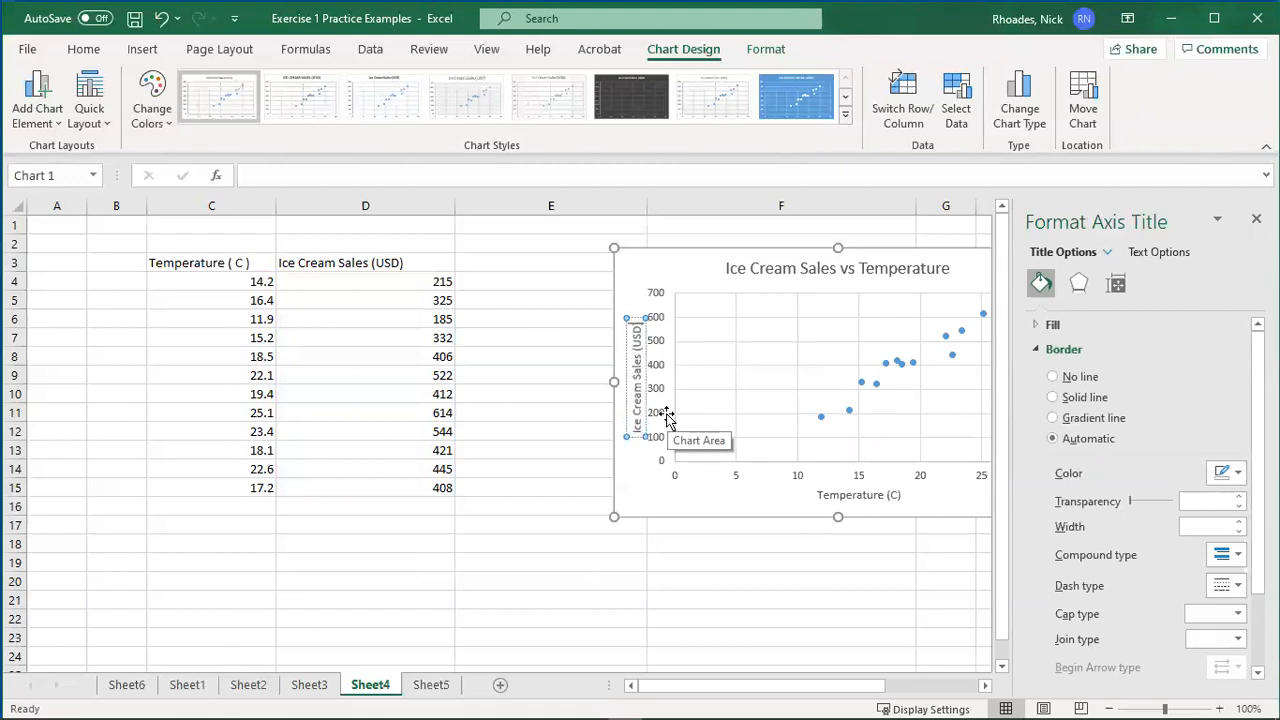
pyautogui.click(749, 526)
pyautogui.moveTo(746, 511); pyautogui.dragTo(619, 526)
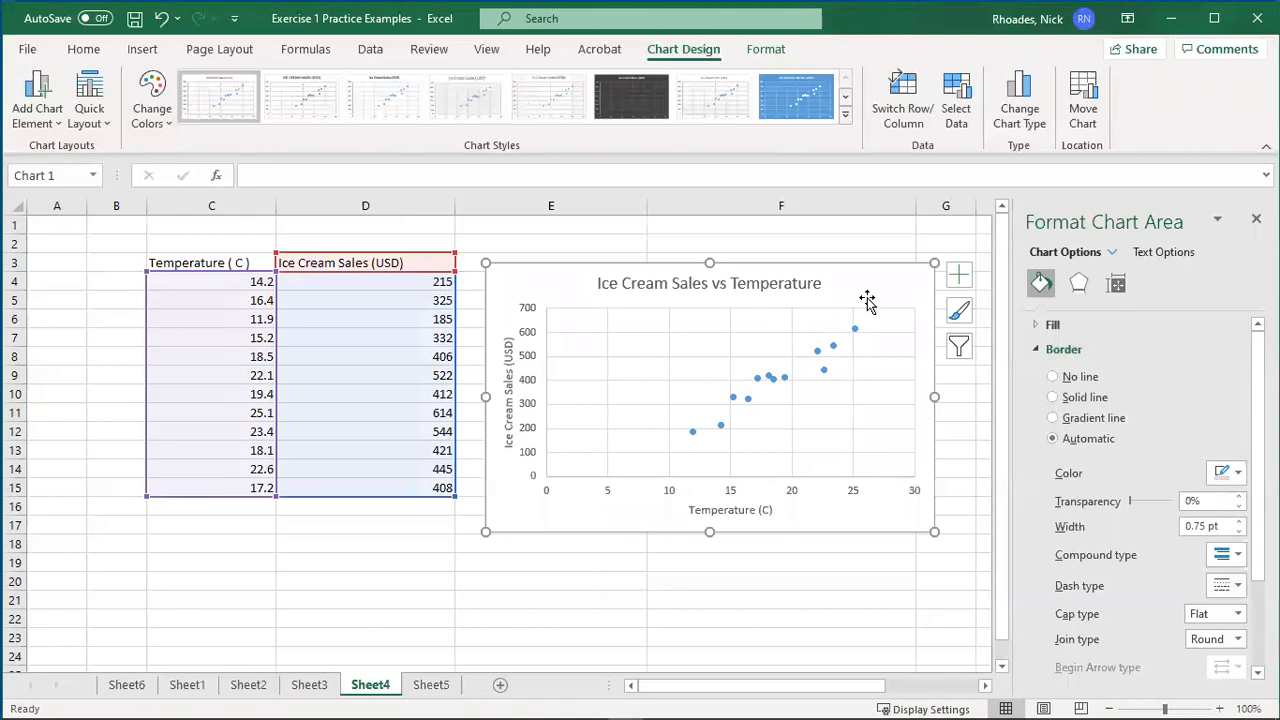
pyautogui.click(669, 494)
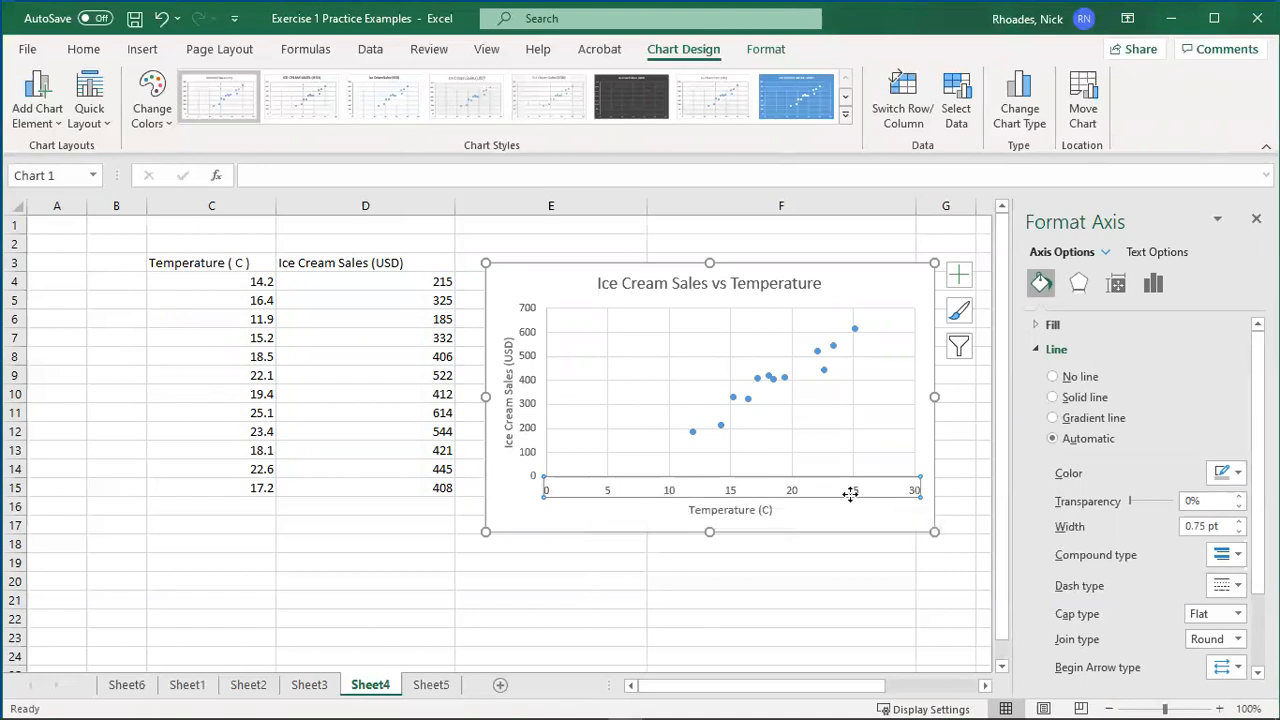
pyautogui.rightClick(773, 499)
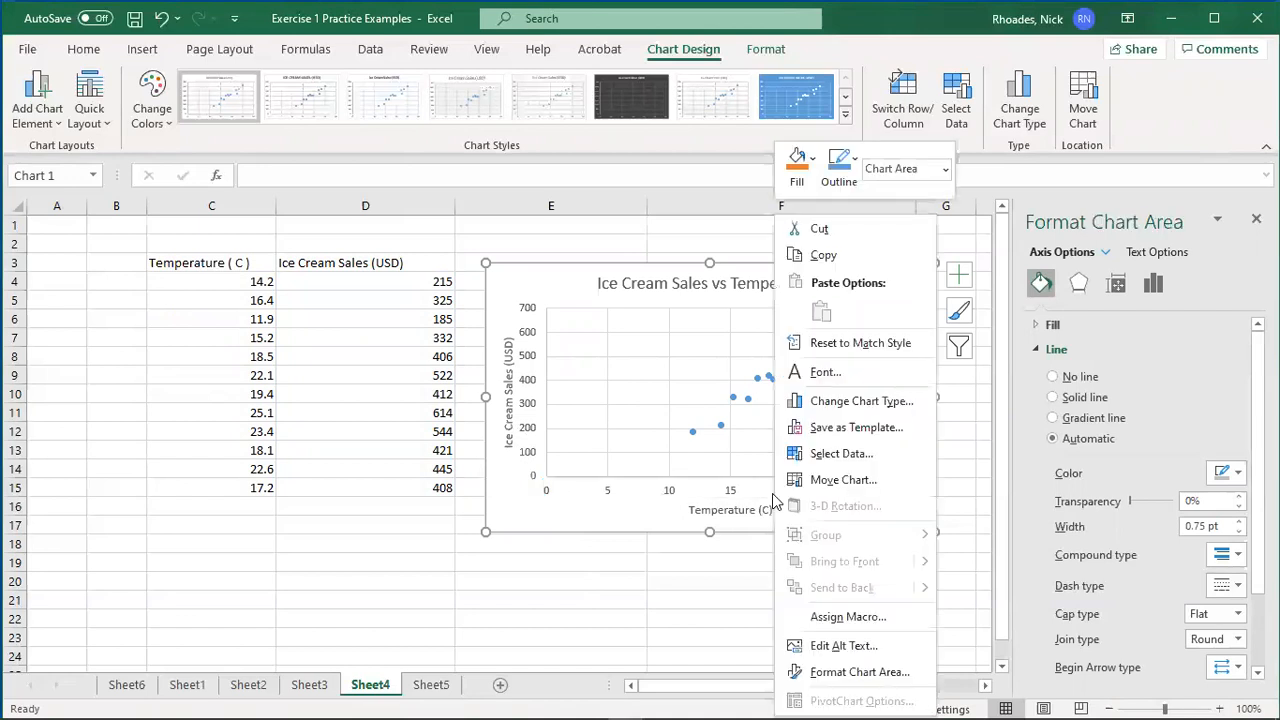
pyautogui.click(622, 502)
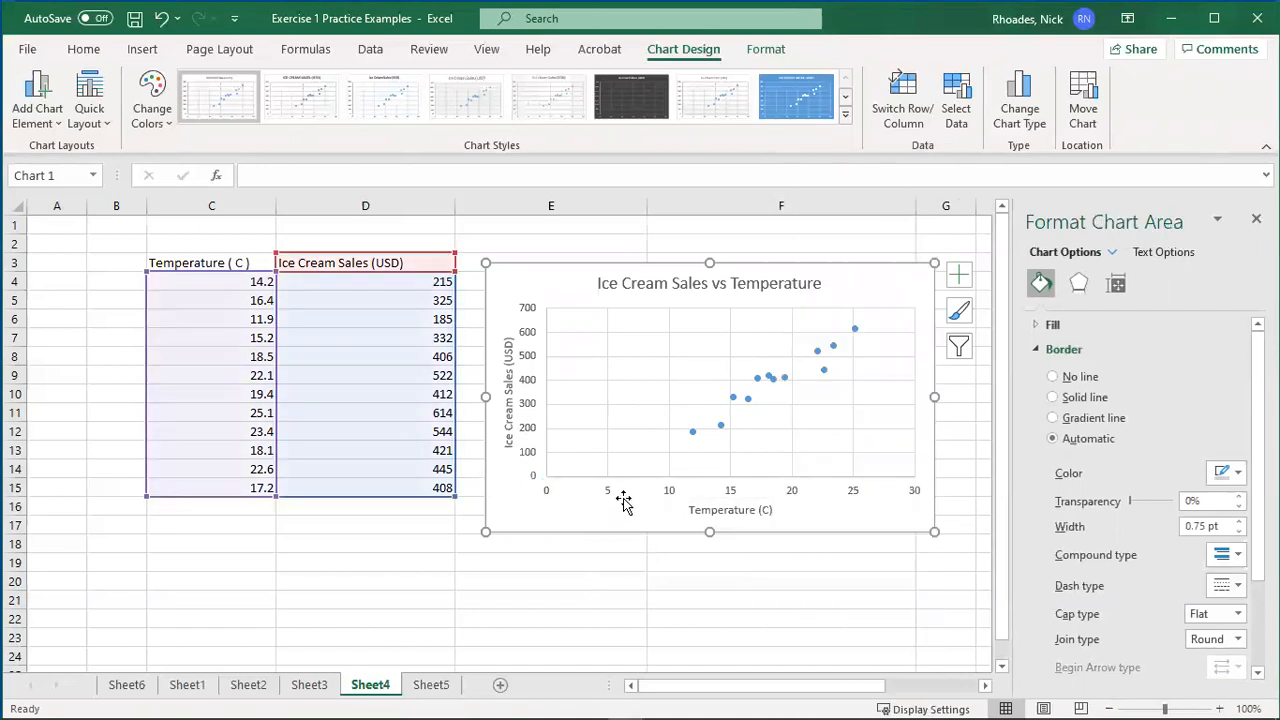
# Open the formatting options for the scatter chart's horizontal temperature axis and show its axis option categories
pyautogui.click(613, 499)
pyautogui.rightClick(607, 492)
pyautogui.click(598, 492)
pyautogui.click(598, 492)
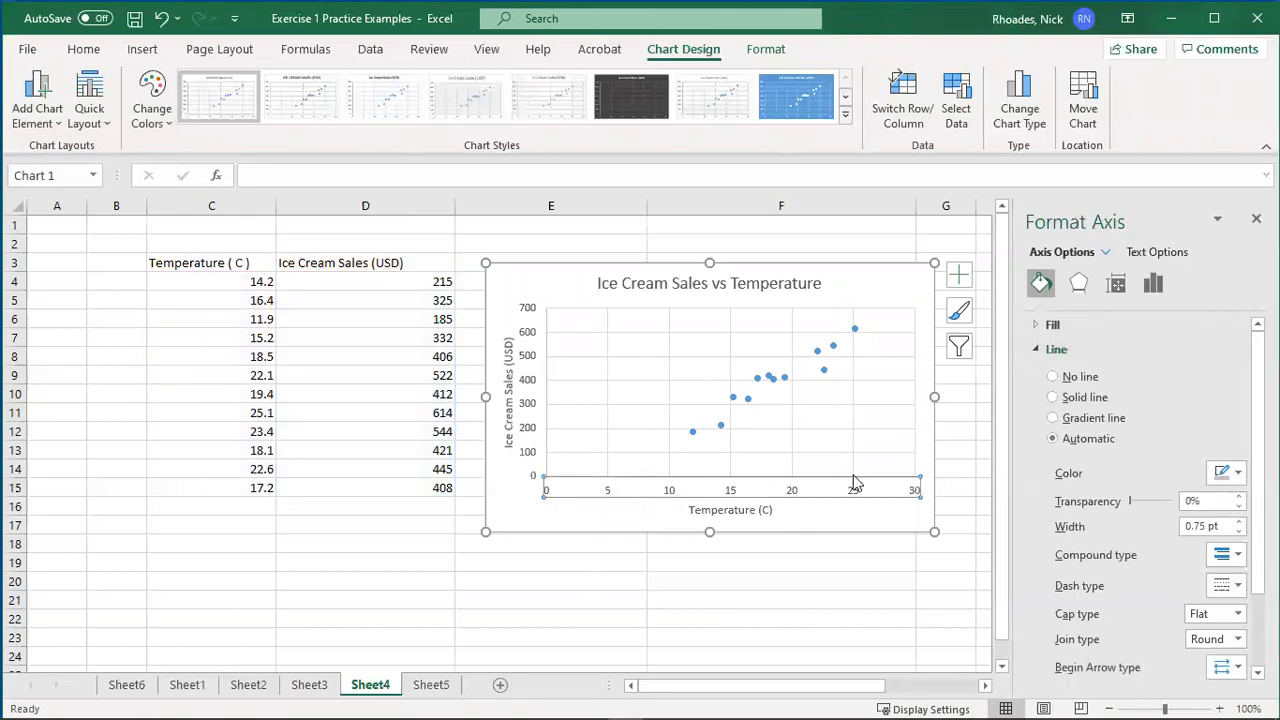
pyautogui.scroll(-3, 1125, 475)
pyautogui.scroll(3, 1134, 480)
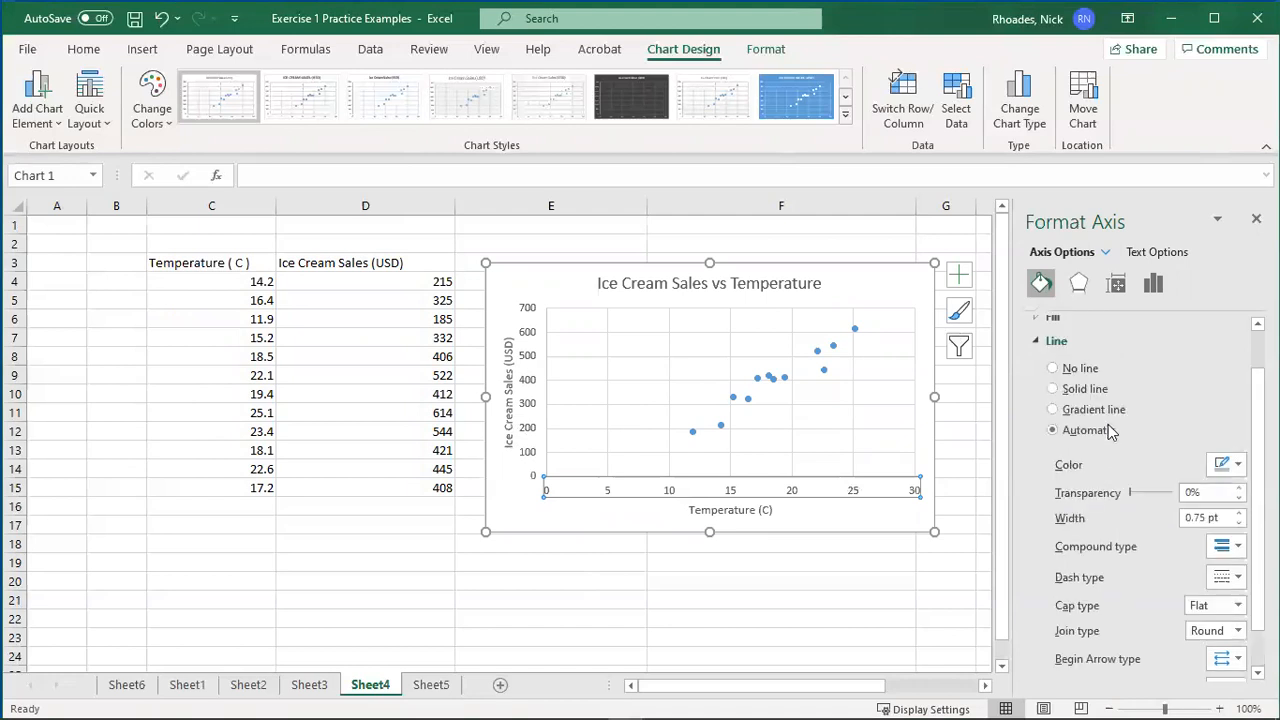
pyautogui.click(1077, 287)
pyautogui.click(1116, 285)
pyautogui.click(1151, 285)
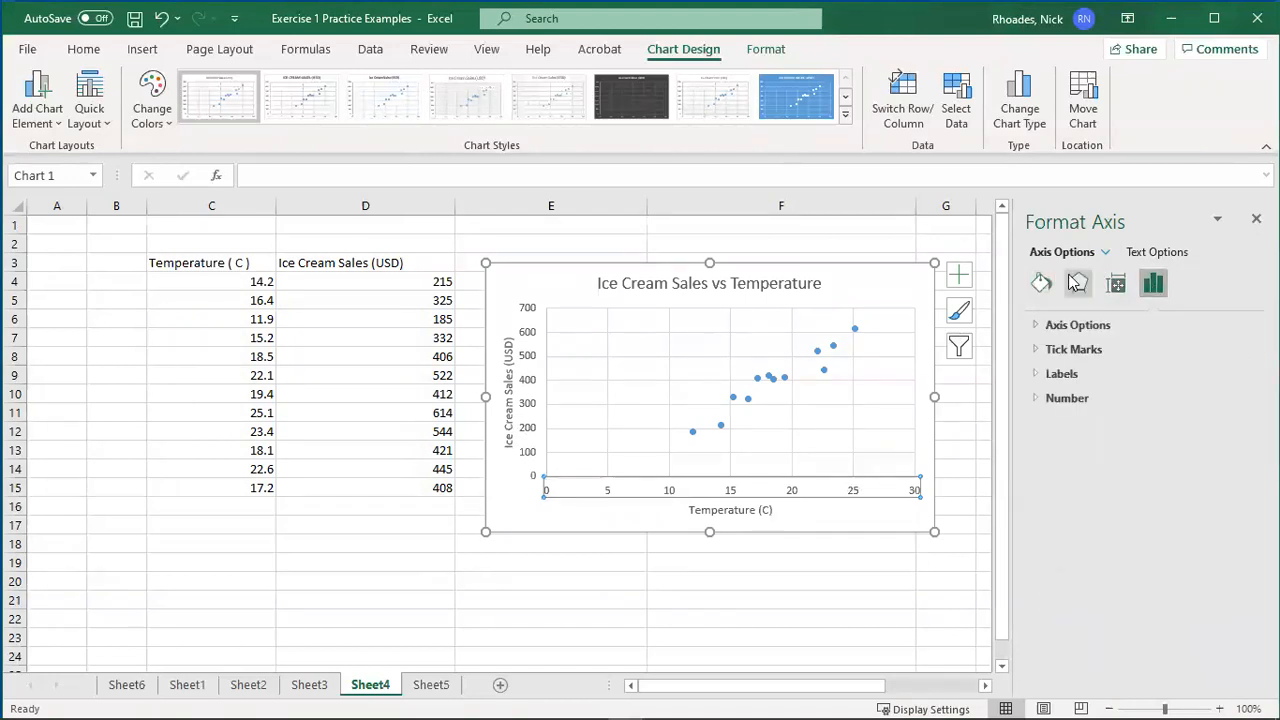
pyautogui.rightClick(587, 487)
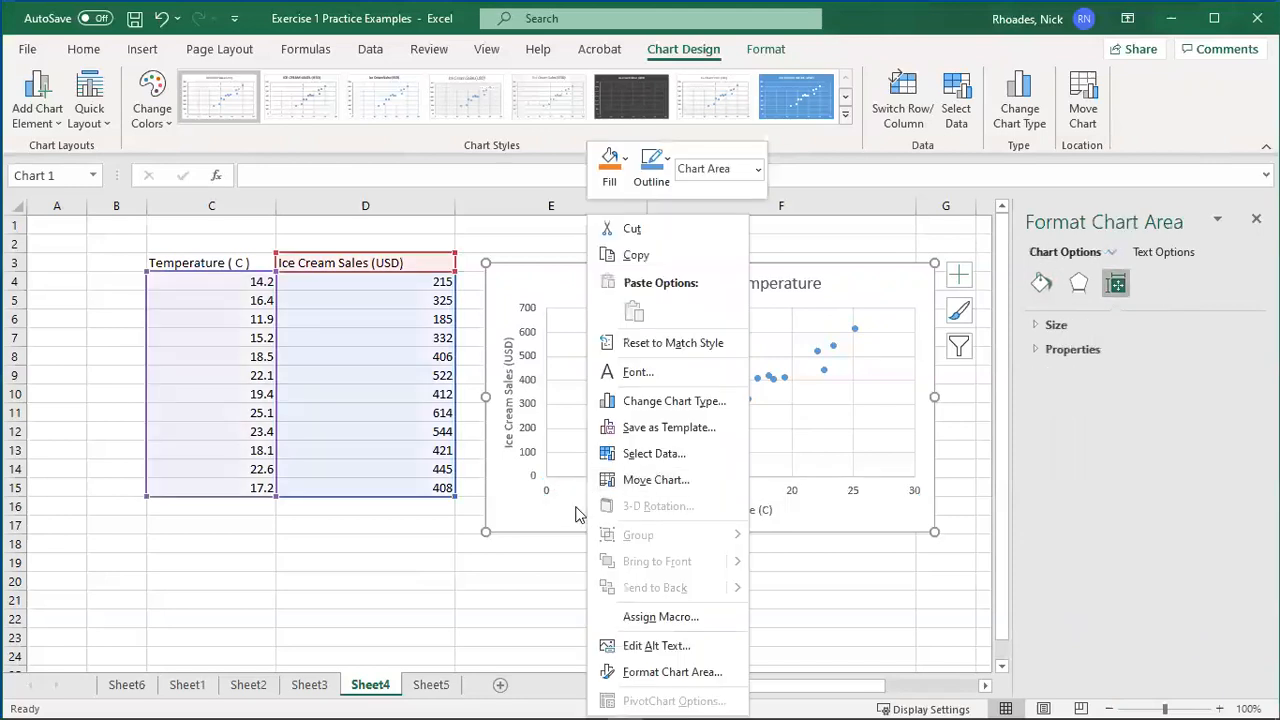
pyautogui.press('Escape')
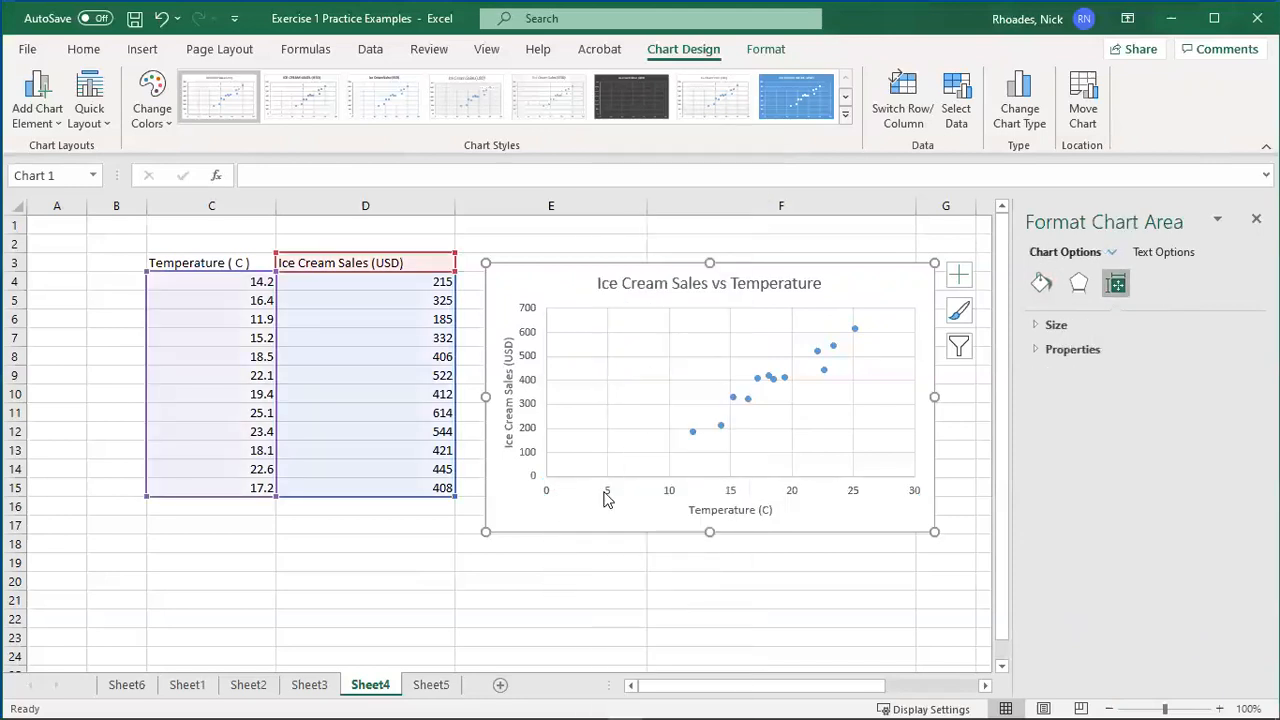
# Set the horizontal temperature axis's minimum bound to 10.0 and close the formatting options
pyautogui.click(605, 495)
pyautogui.rightClick(605, 496)
pyautogui.click(645, 477)
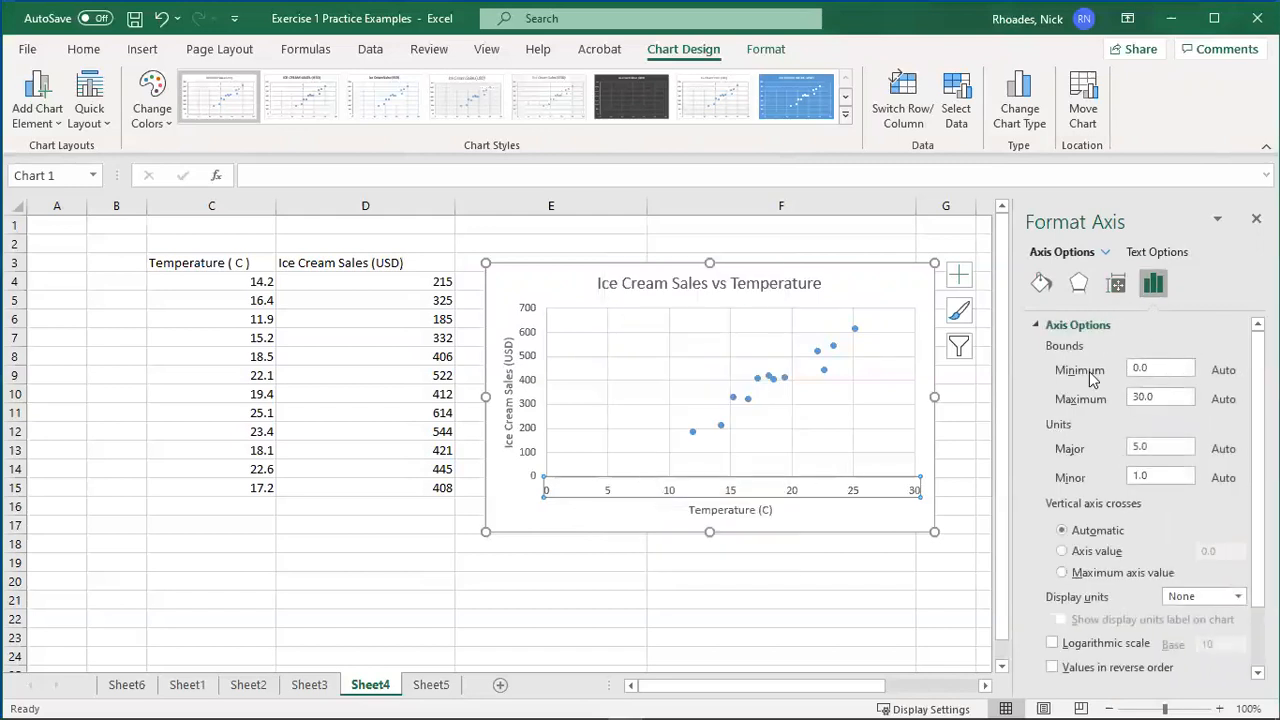
pyautogui.click(1165, 369)
pyautogui.write('10.0')
pyautogui.press('Return')
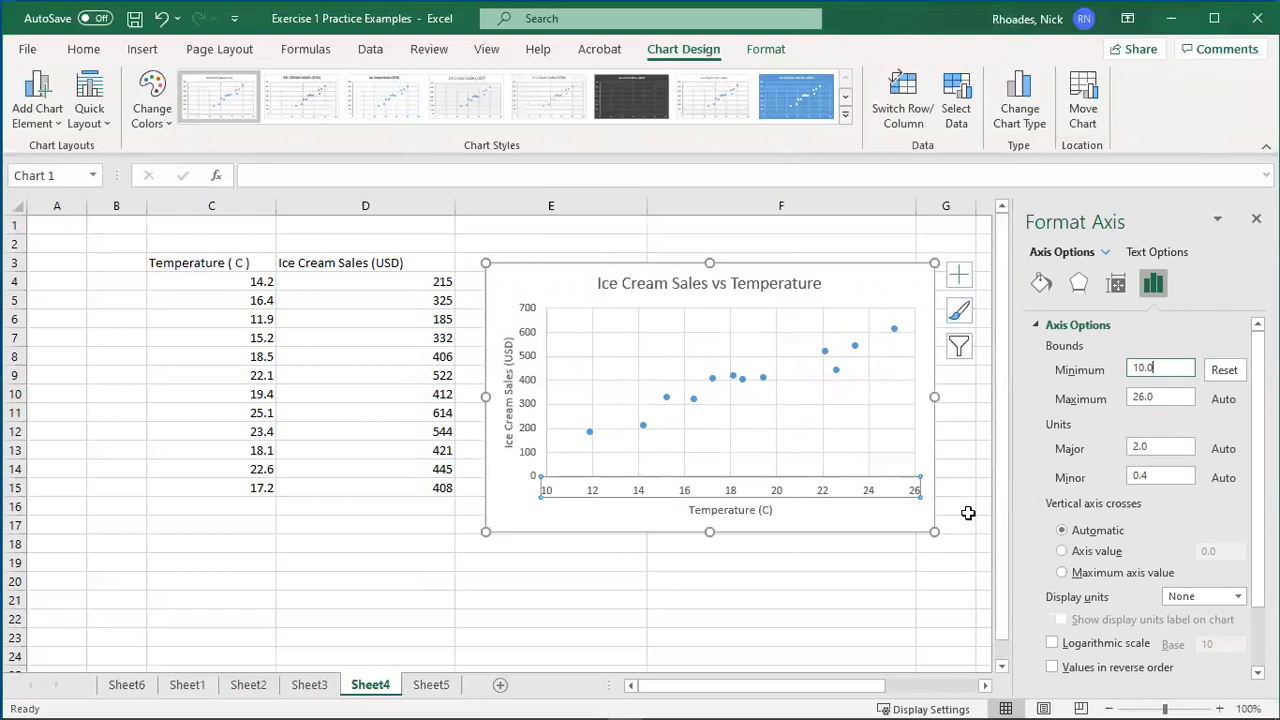
pyautogui.click(955, 577)
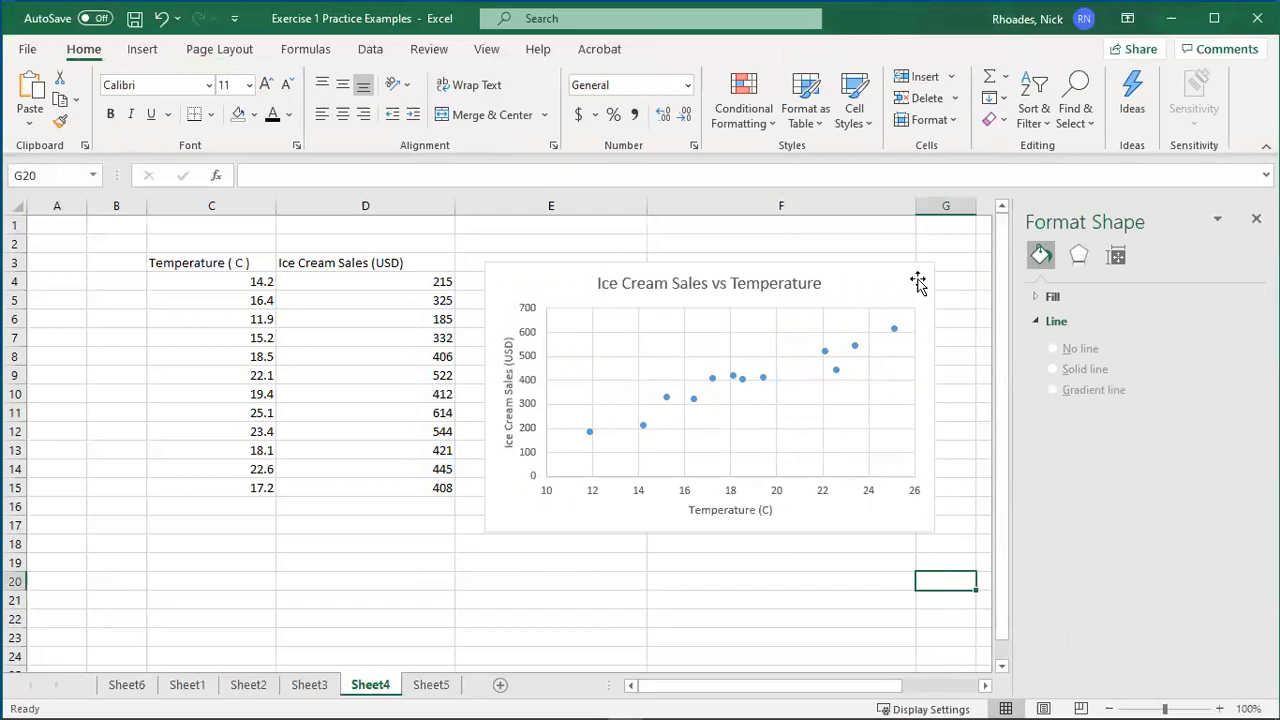
pyautogui.click(1256, 218)
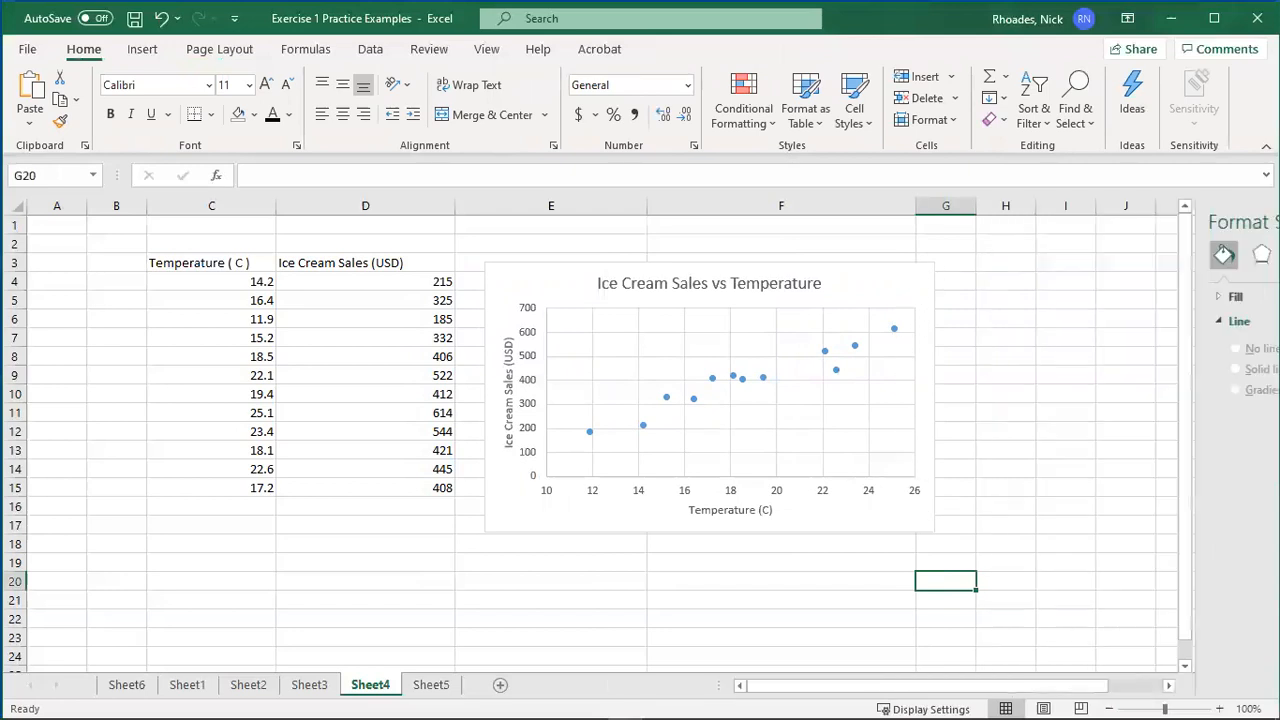
# Add a trendline to the ice cream sales scatter chart
pyautogui.click(923, 277)
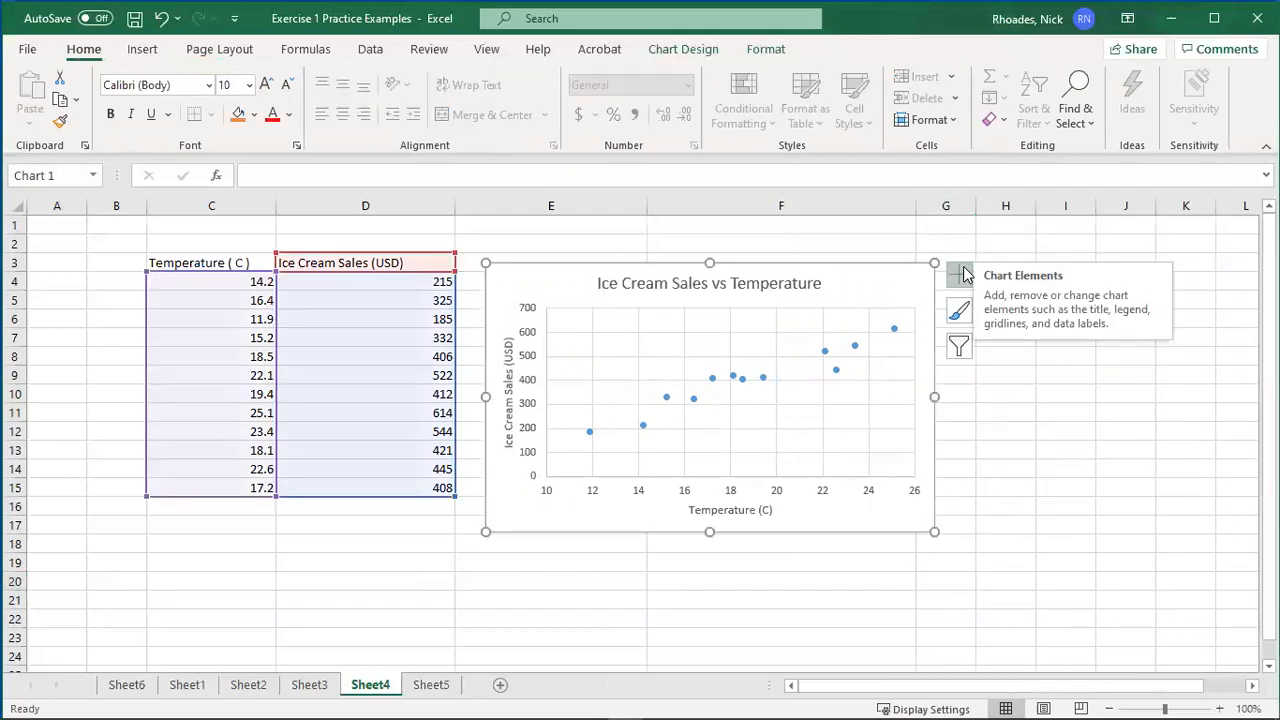
pyautogui.click(962, 275)
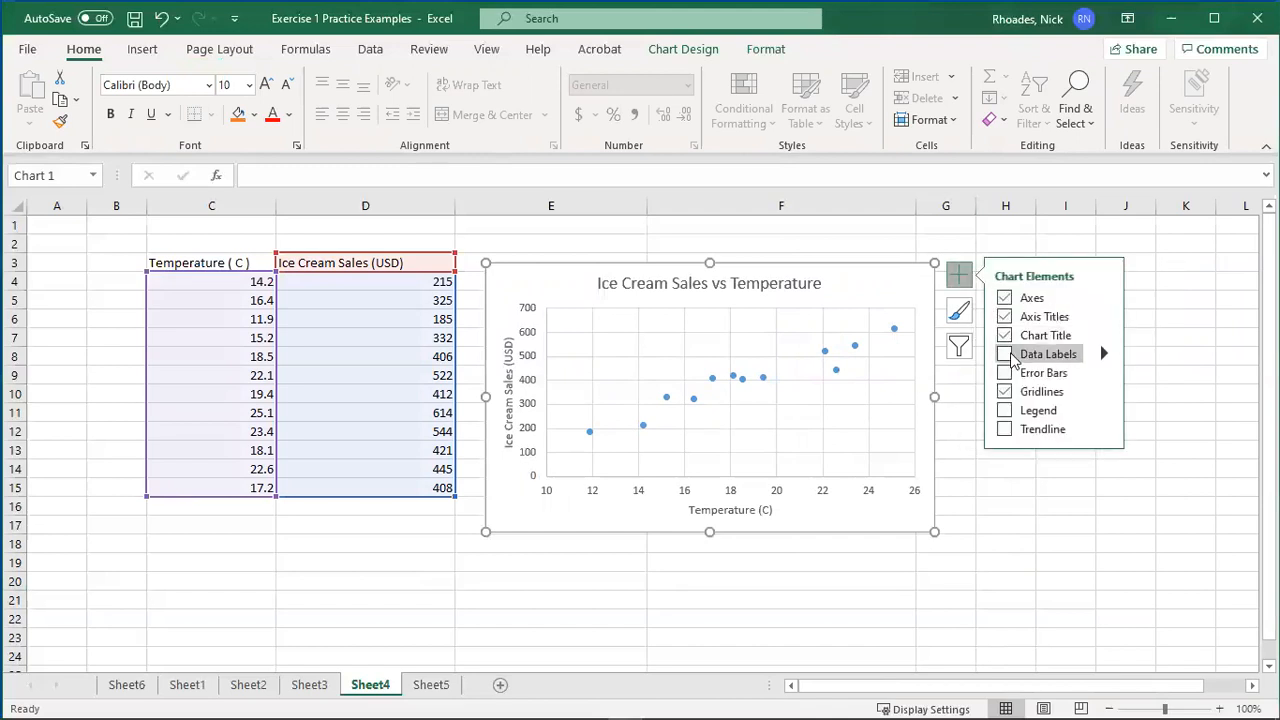
pyautogui.click(1004, 432)
pyautogui.click(988, 577)
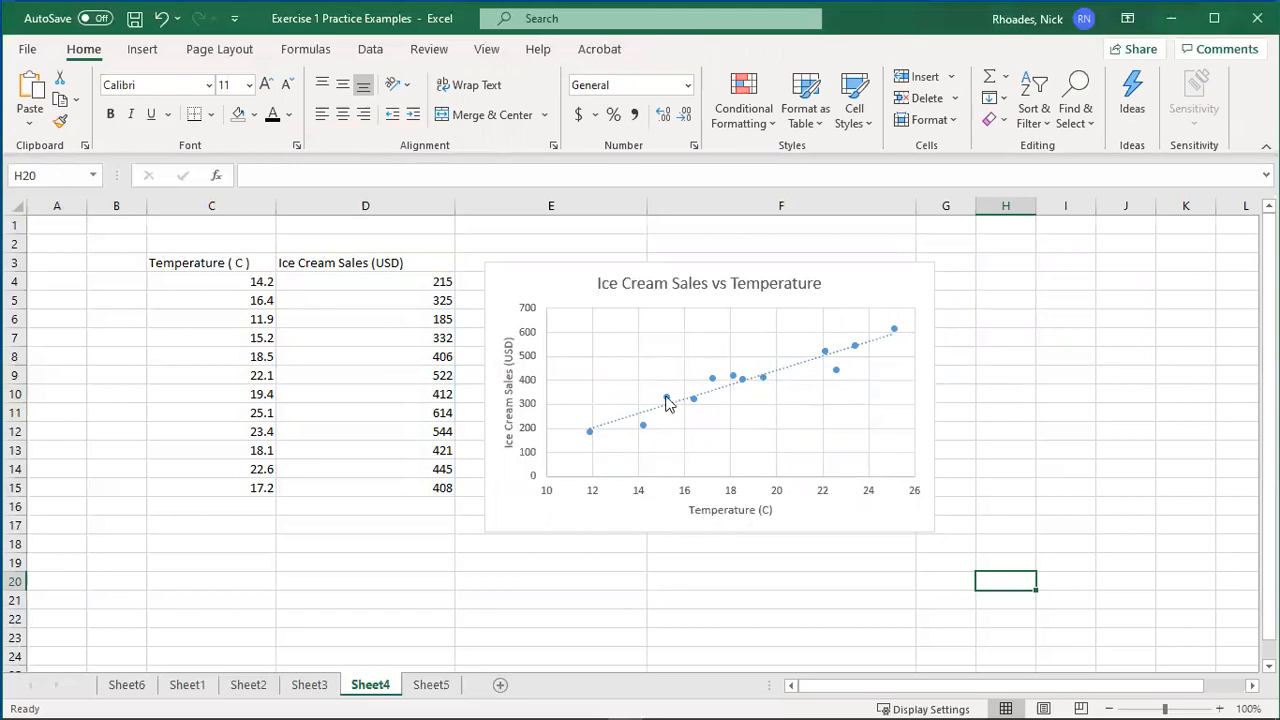
pyautogui.click(785, 373)
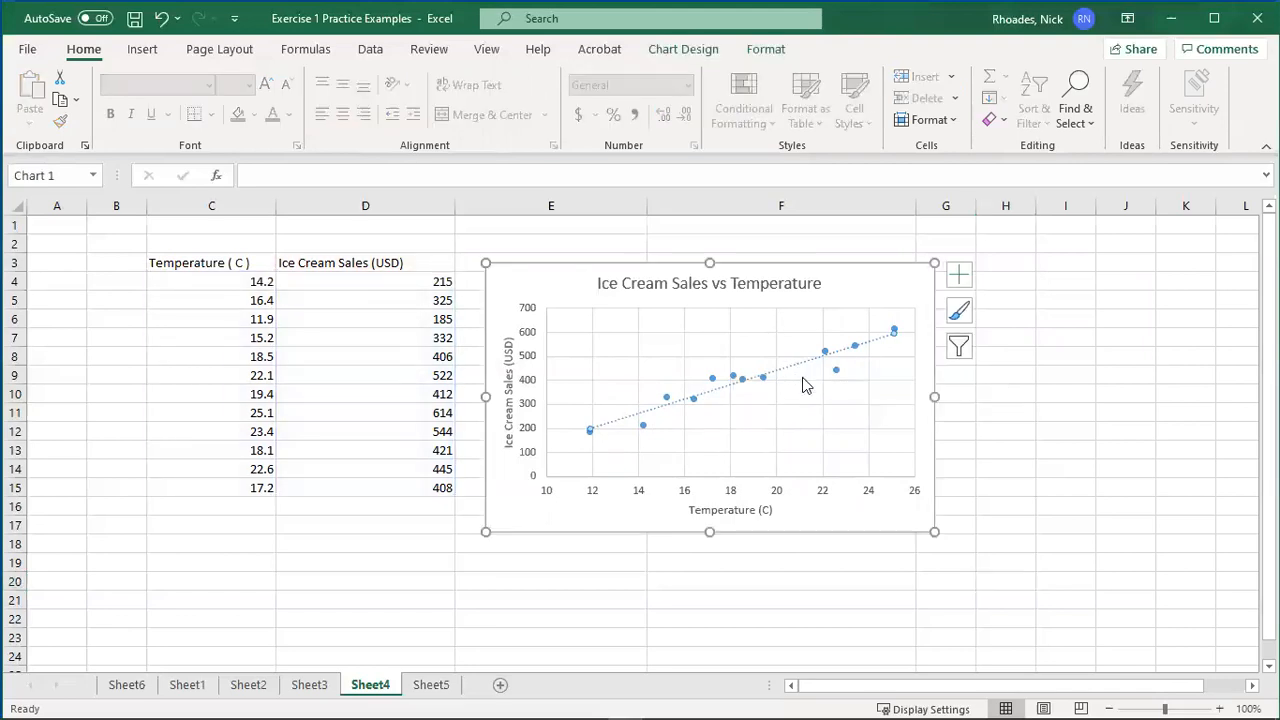
pyautogui.click(1015, 479)
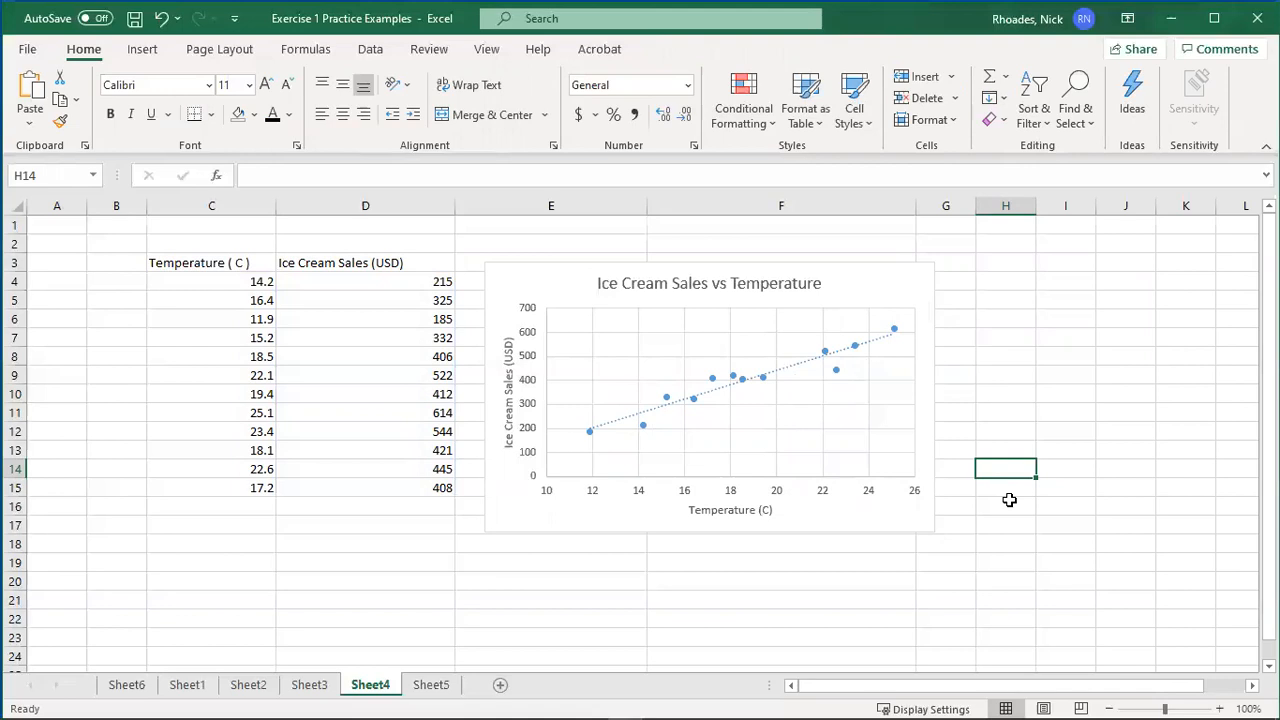
# On Sheet5, clear the Truck 2 and Truck 3 sales columns in F4:G16 and return to Sheet4
pyautogui.click(432, 685)
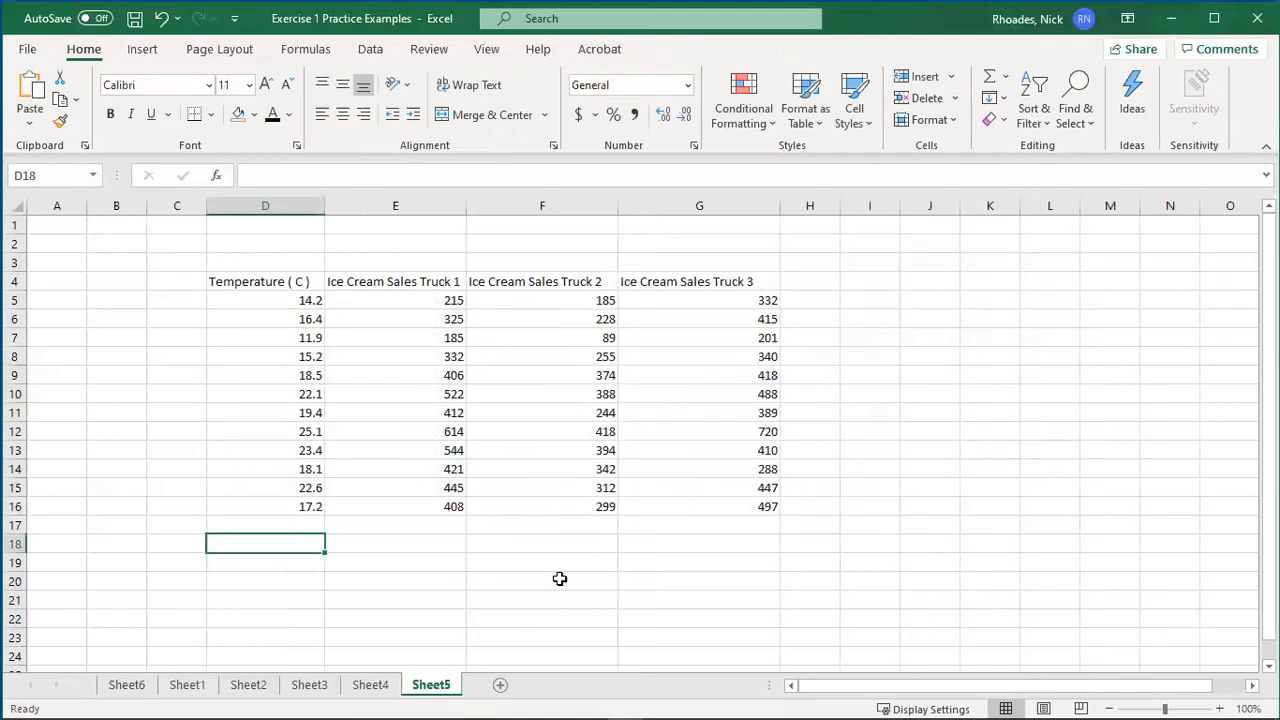
pyautogui.moveTo(543, 280); pyautogui.dragTo(767, 503)
pyautogui.press('Delete')
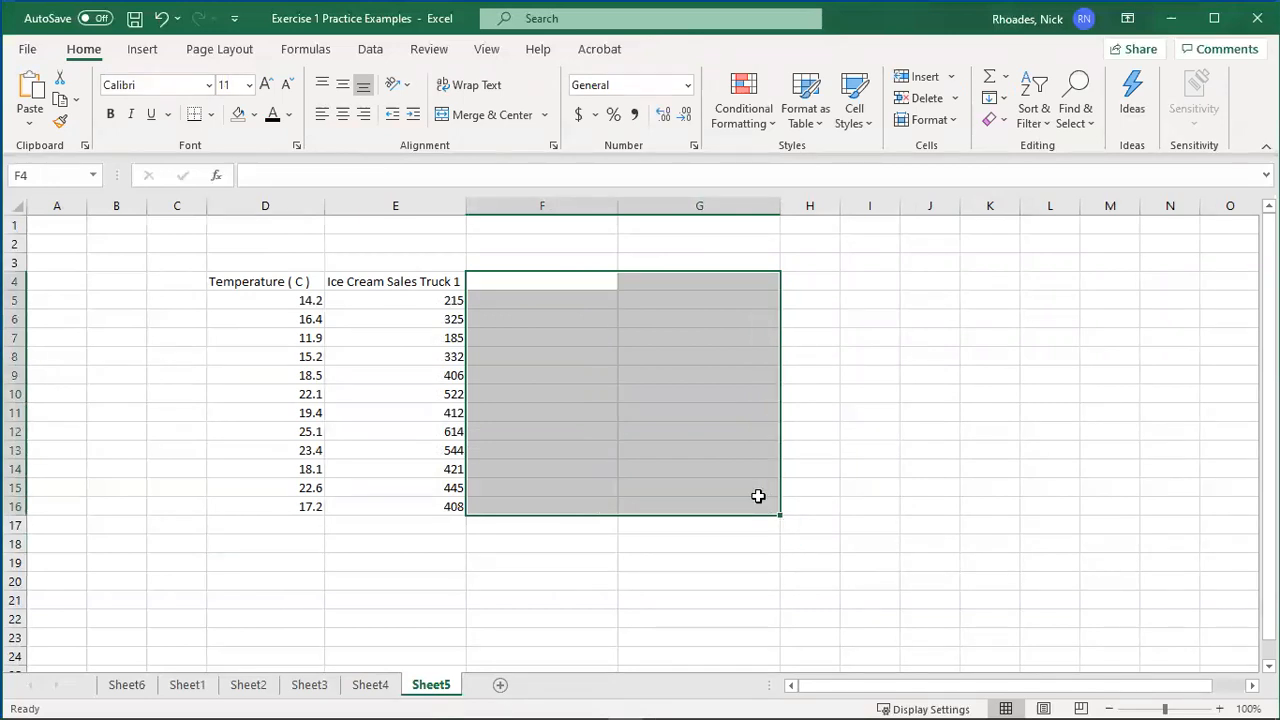
pyautogui.click(380, 686)
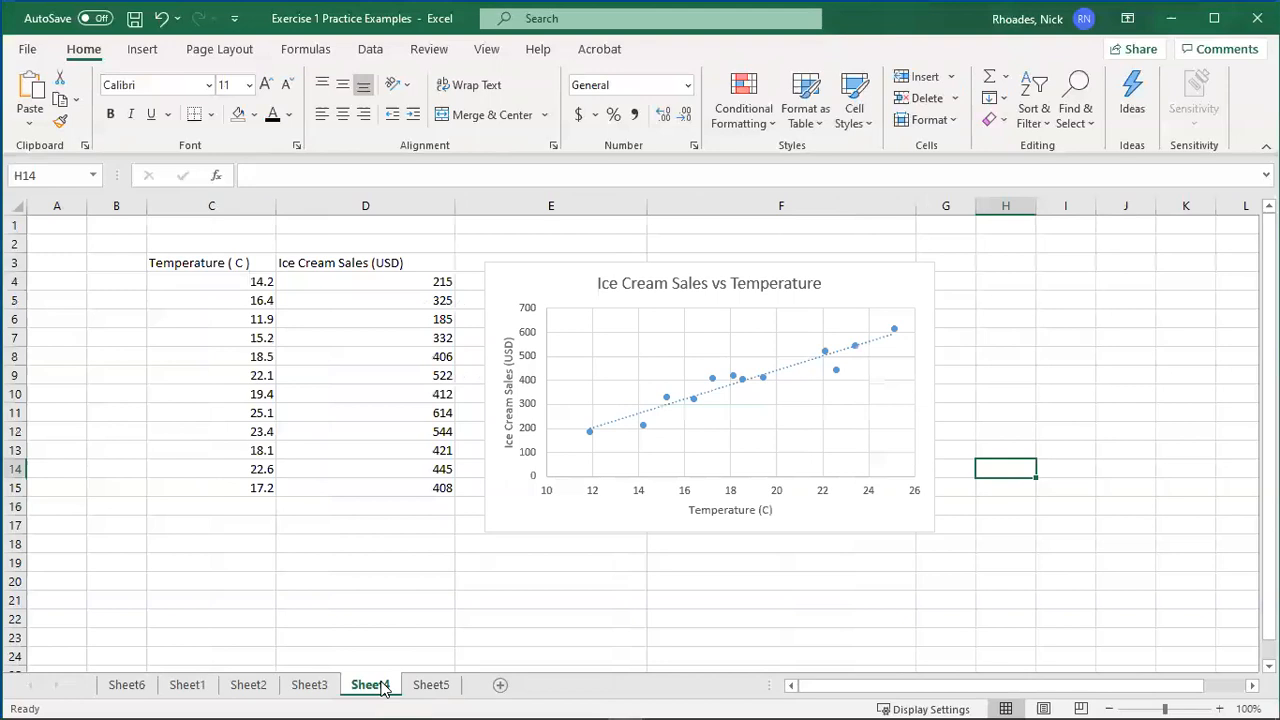
# Move the scatter chart farther from the data table and enter "16.5 C" in cell C18
pyautogui.click(977, 252)
pyautogui.moveTo(977, 250); pyautogui.dragTo(1052, 232)
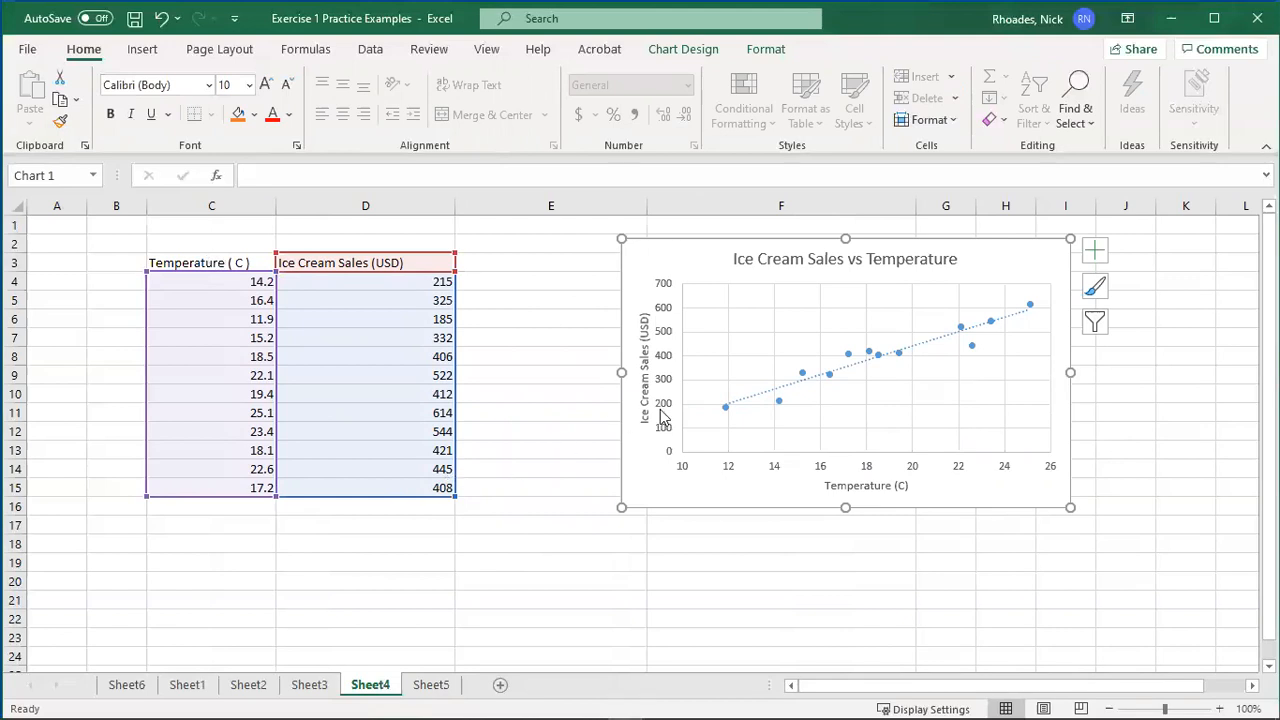
pyautogui.click(341, 548)
pyautogui.click(222, 548)
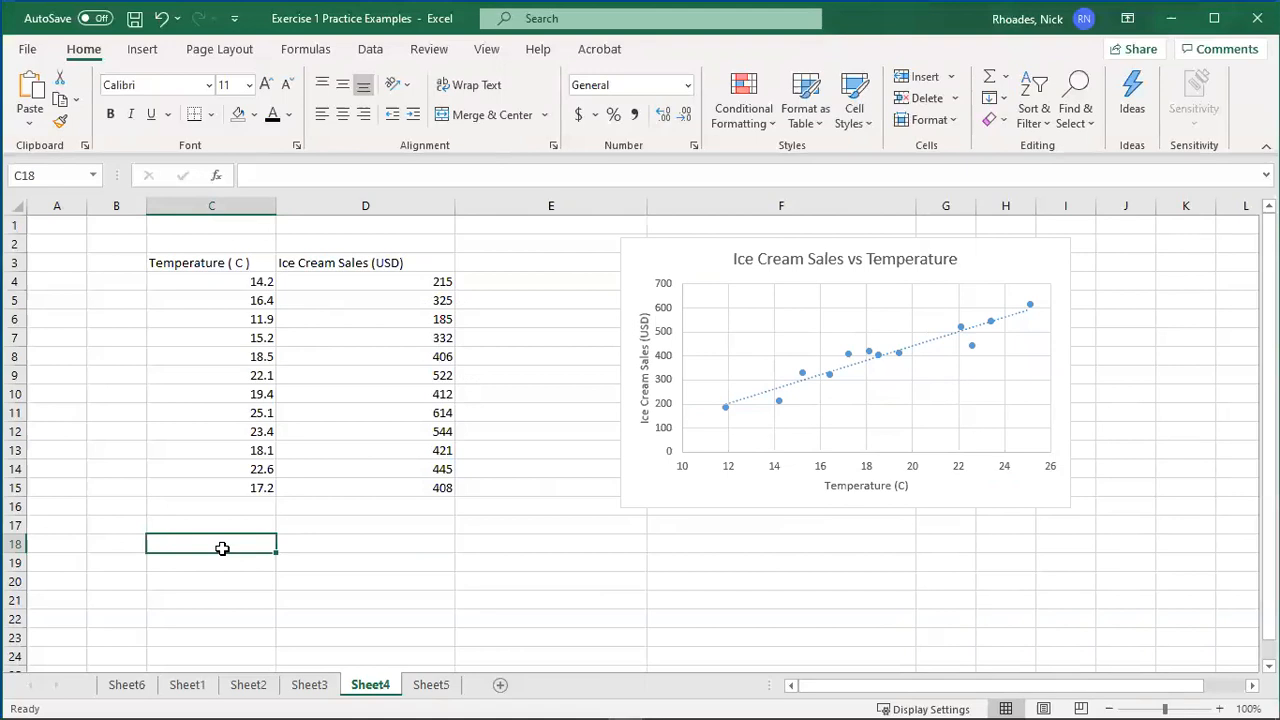
pyautogui.write('16.5 C')
pyautogui.click(210, 572)
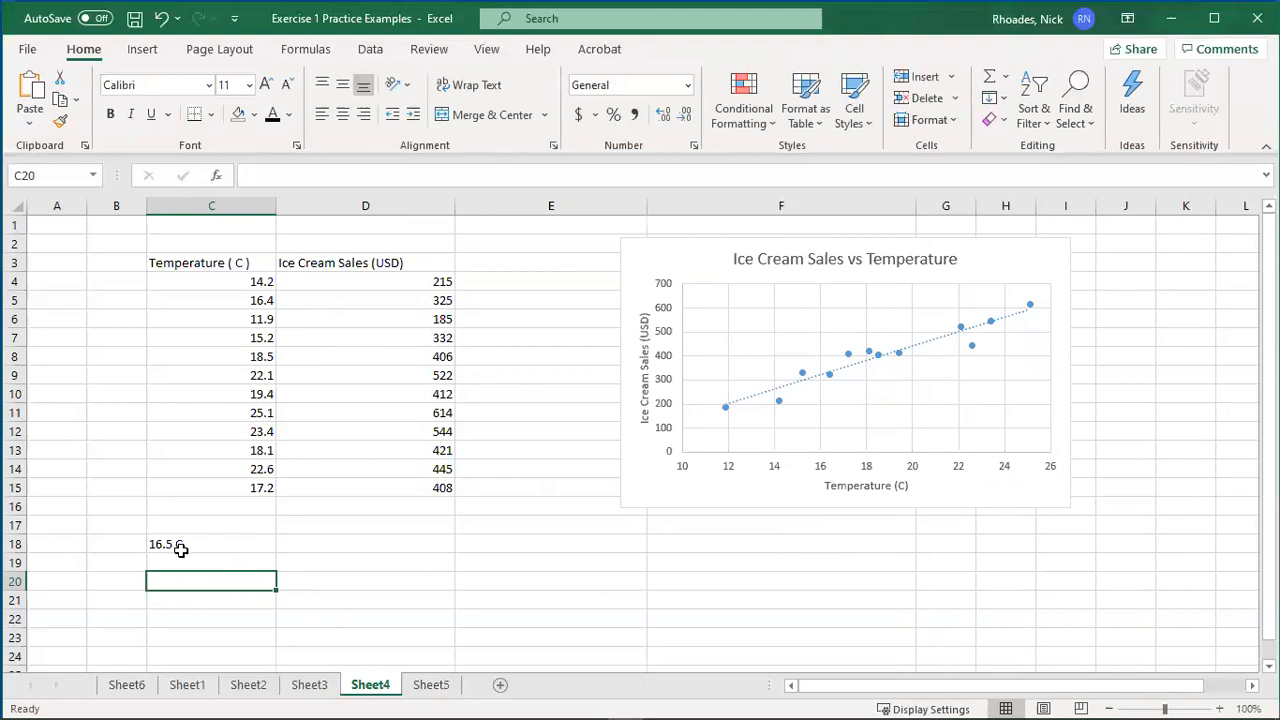
# Enlarge the scatter chart and position it beside the data table so it reaches down to about row 20
pyautogui.click(728, 498)
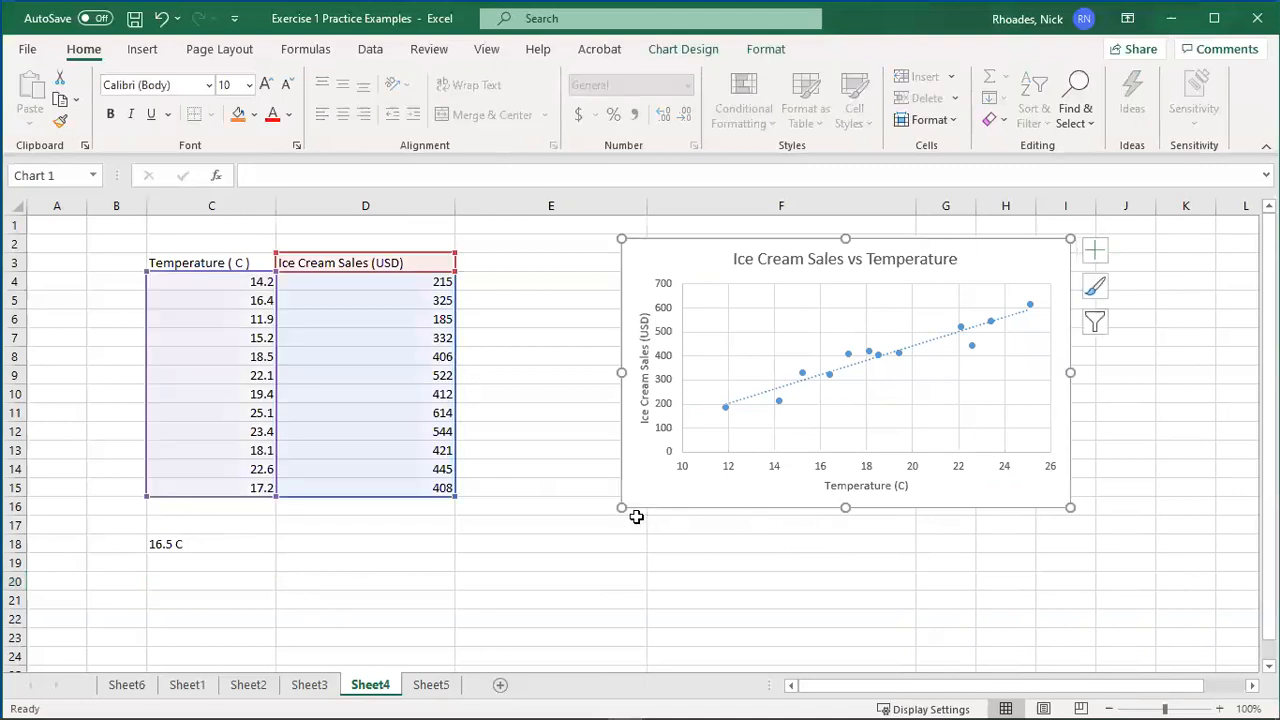
pyautogui.moveTo(619, 508); pyautogui.dragTo(466, 586)
pyautogui.moveTo(737, 586); pyautogui.dragTo(777, 590)
pyautogui.click(196, 555)
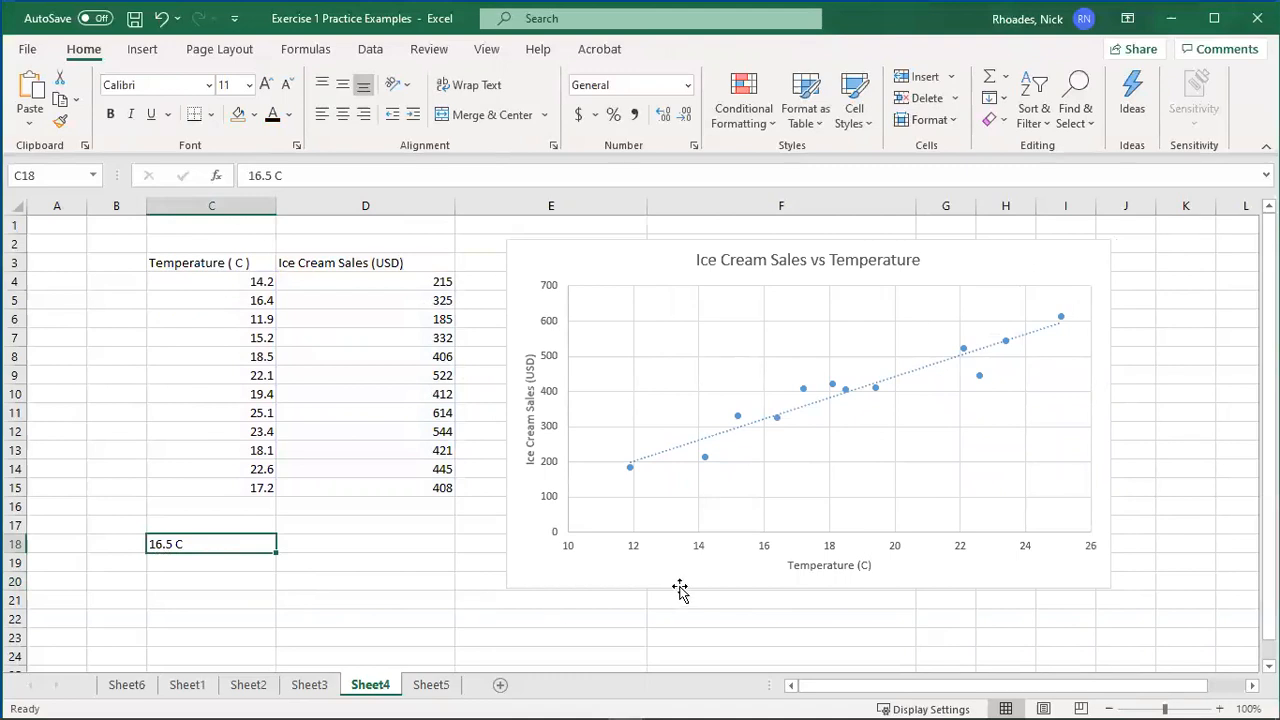
# Estimate the sales at 16.5 C from the trendline and enter "~350USD" in cell D18
pyautogui.click(863, 541)
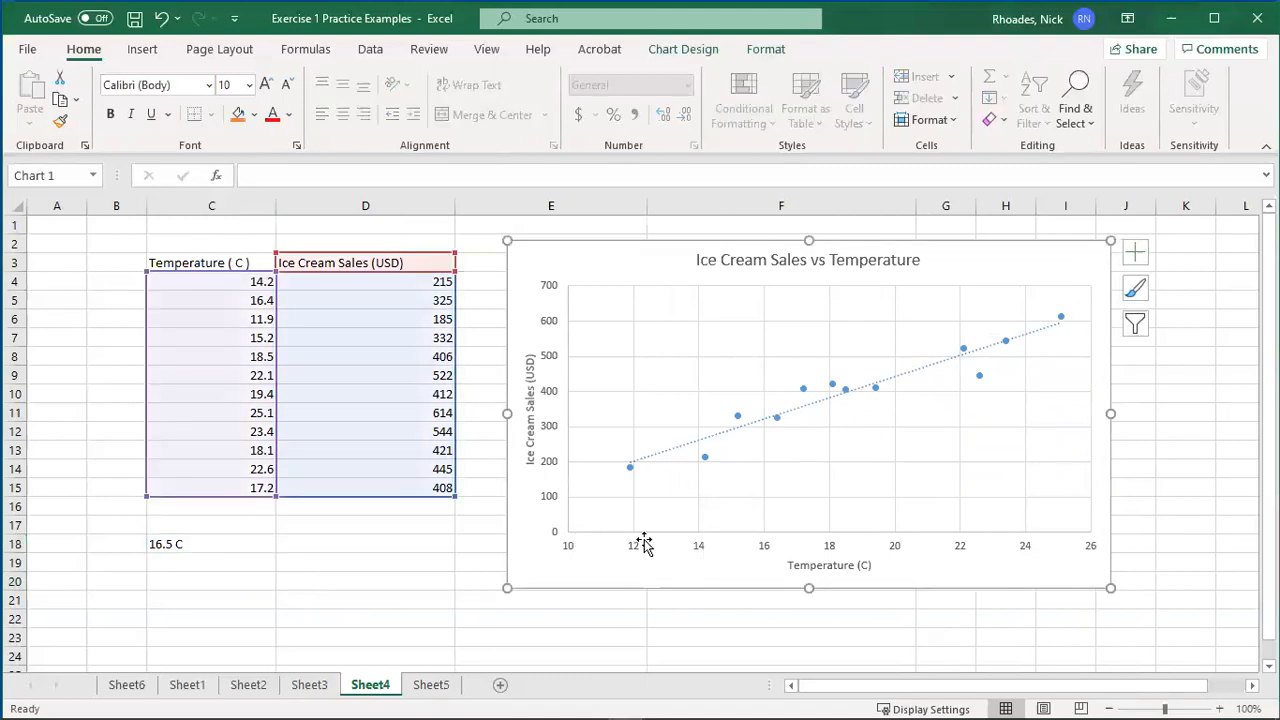
pyautogui.click(783, 543)
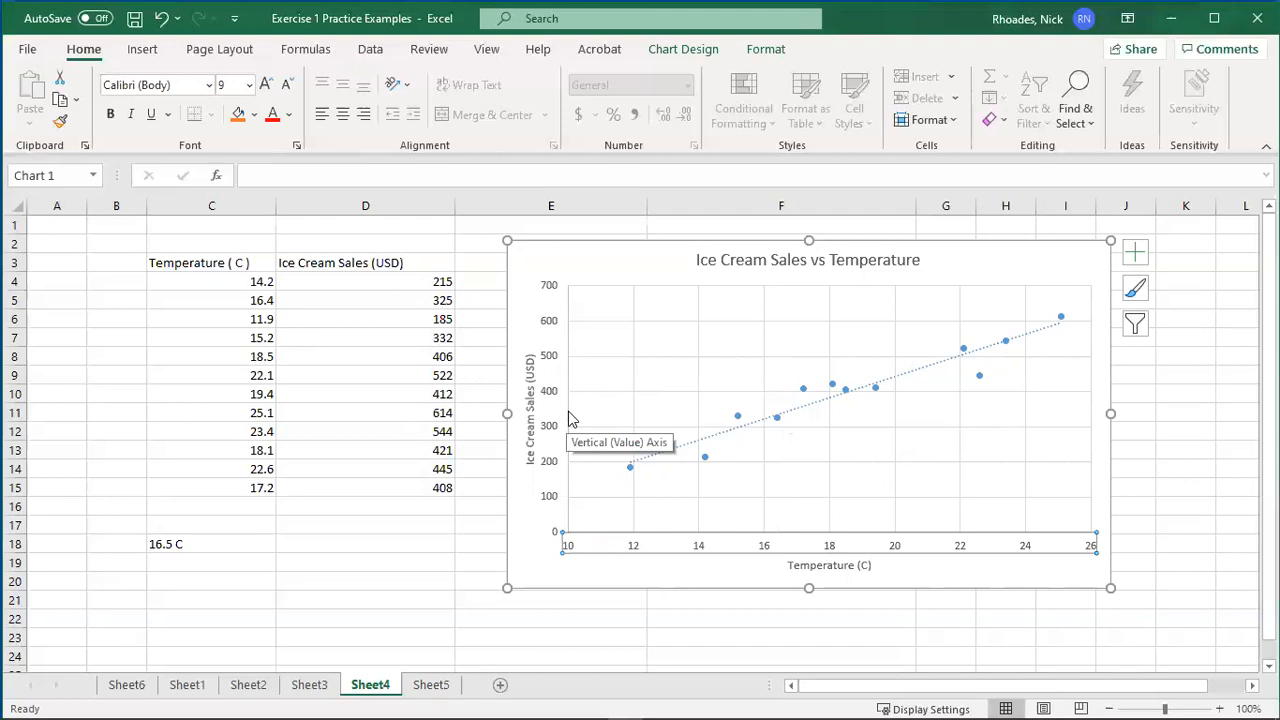
pyautogui.click(329, 541)
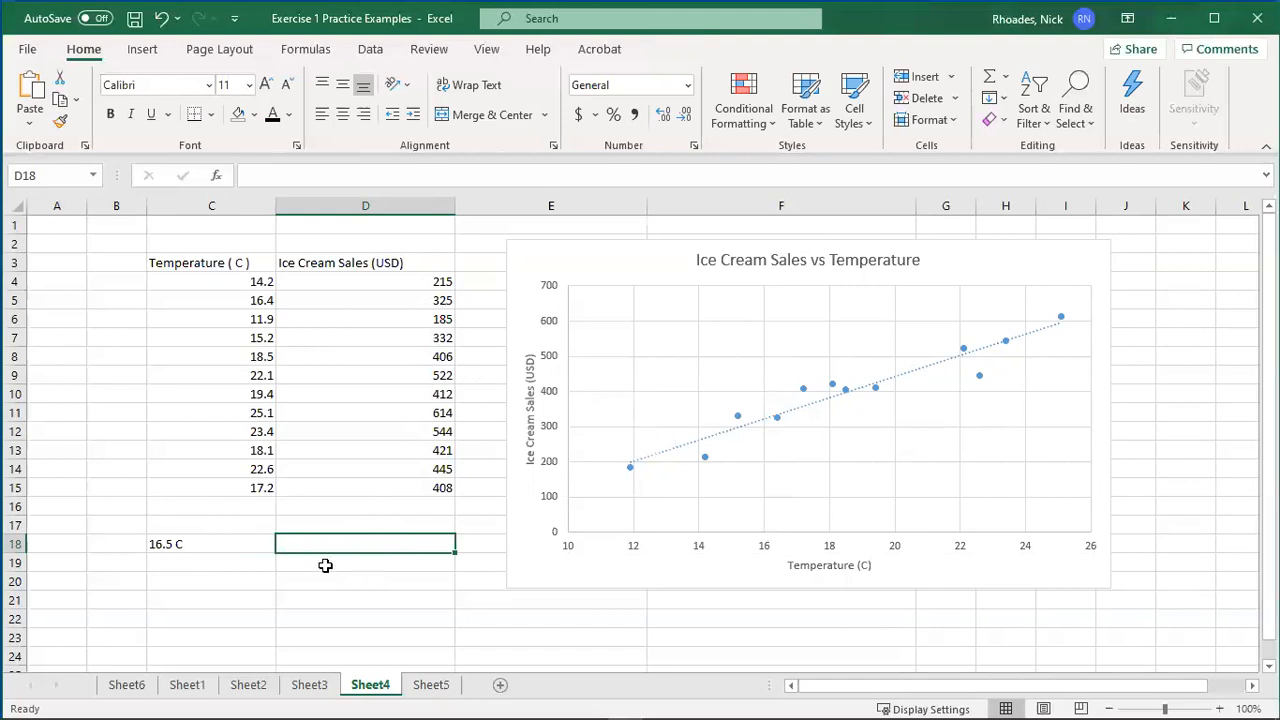
pyautogui.write('~350')
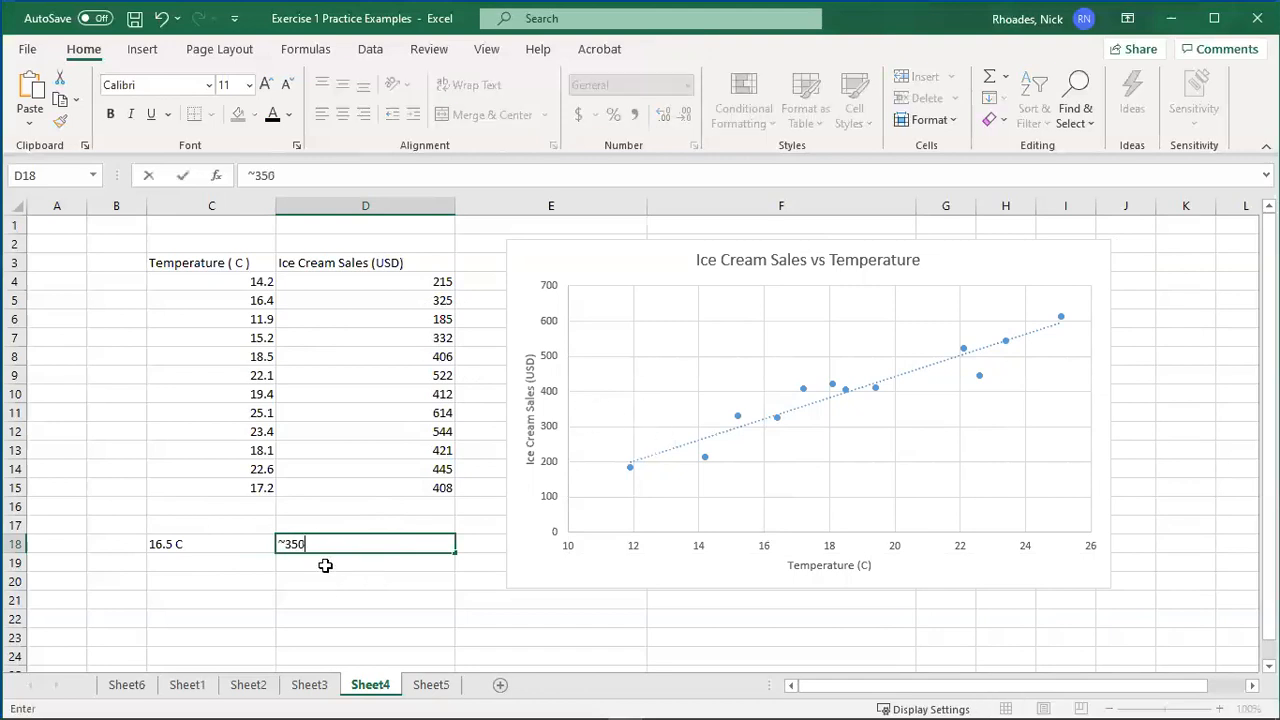
pyautogui.write('USD')
pyautogui.click(344, 604)
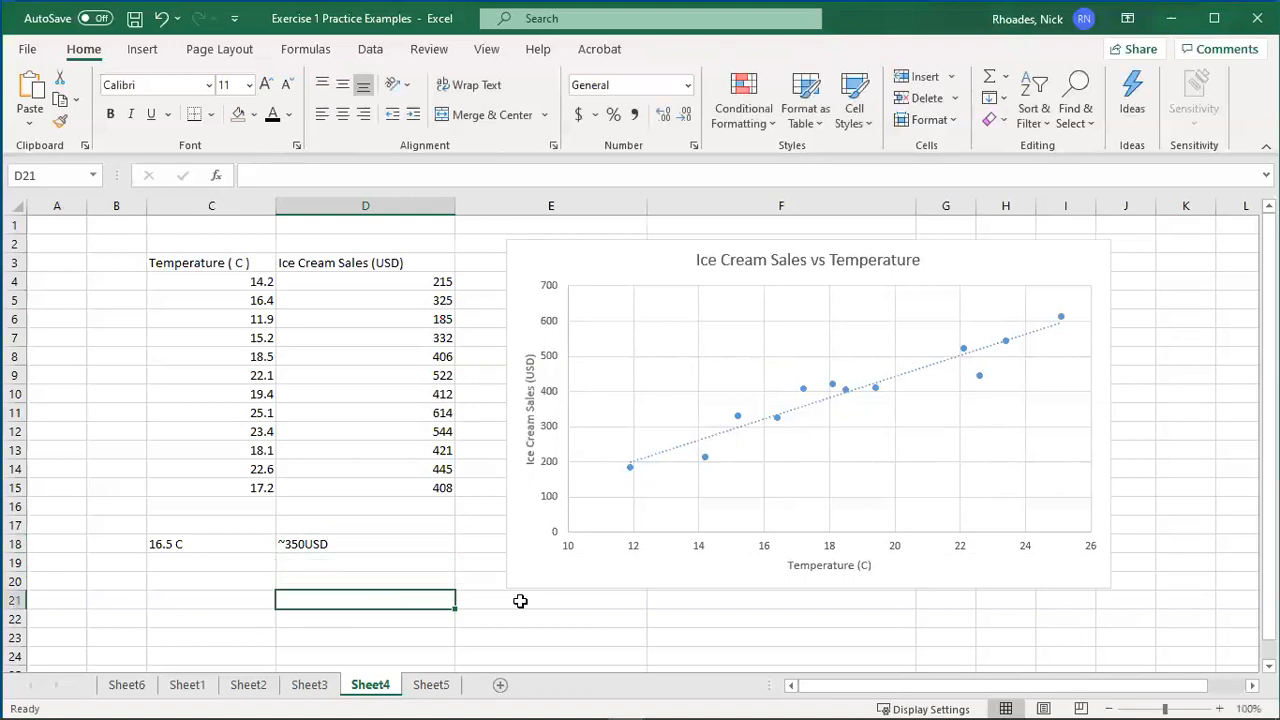
# Display the trendline's equation and R-squared value on the chart and move their label clear of the data points
pyautogui.rightClick(907, 380)
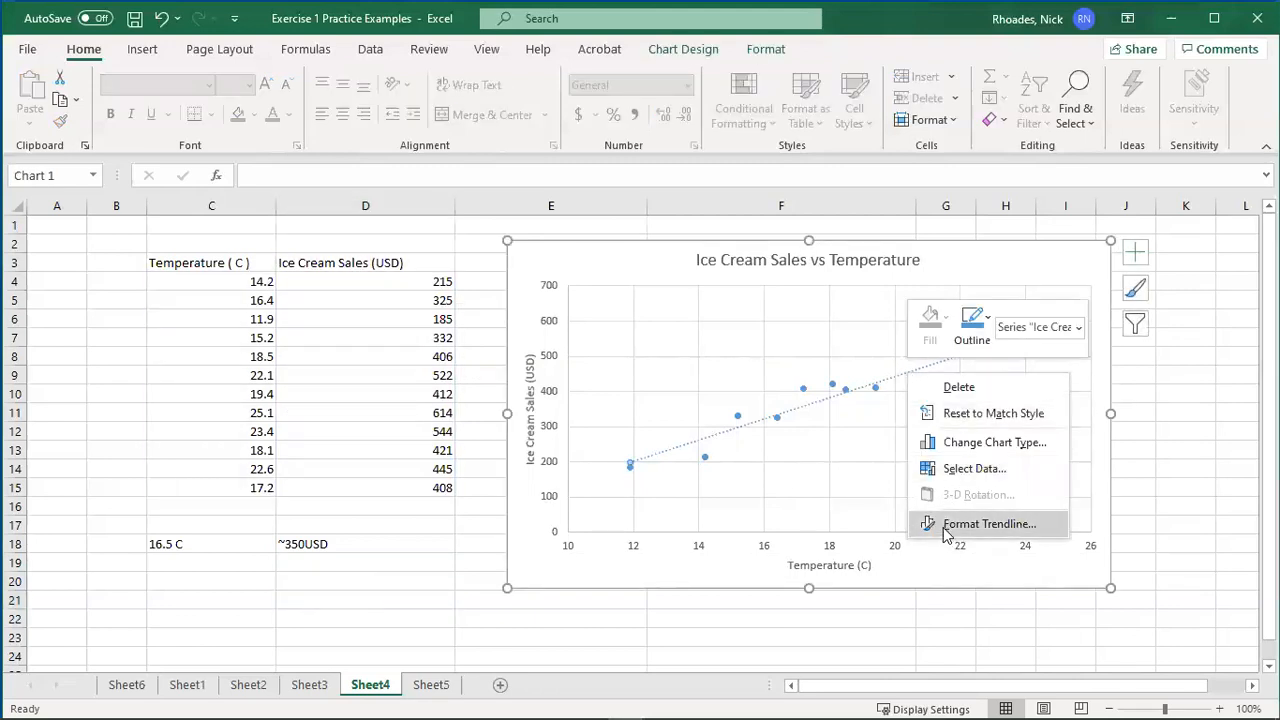
pyautogui.click(946, 532)
pyautogui.scroll(-2, 1130, 488)
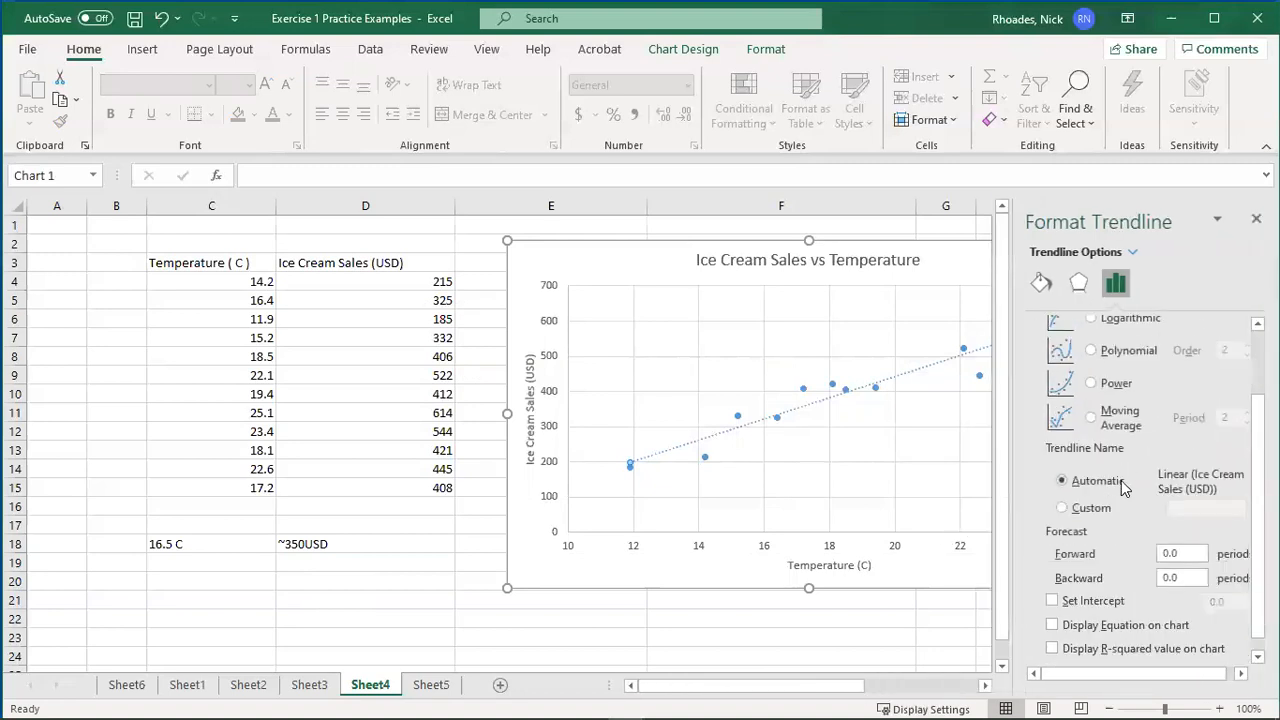
pyautogui.click(1051, 649)
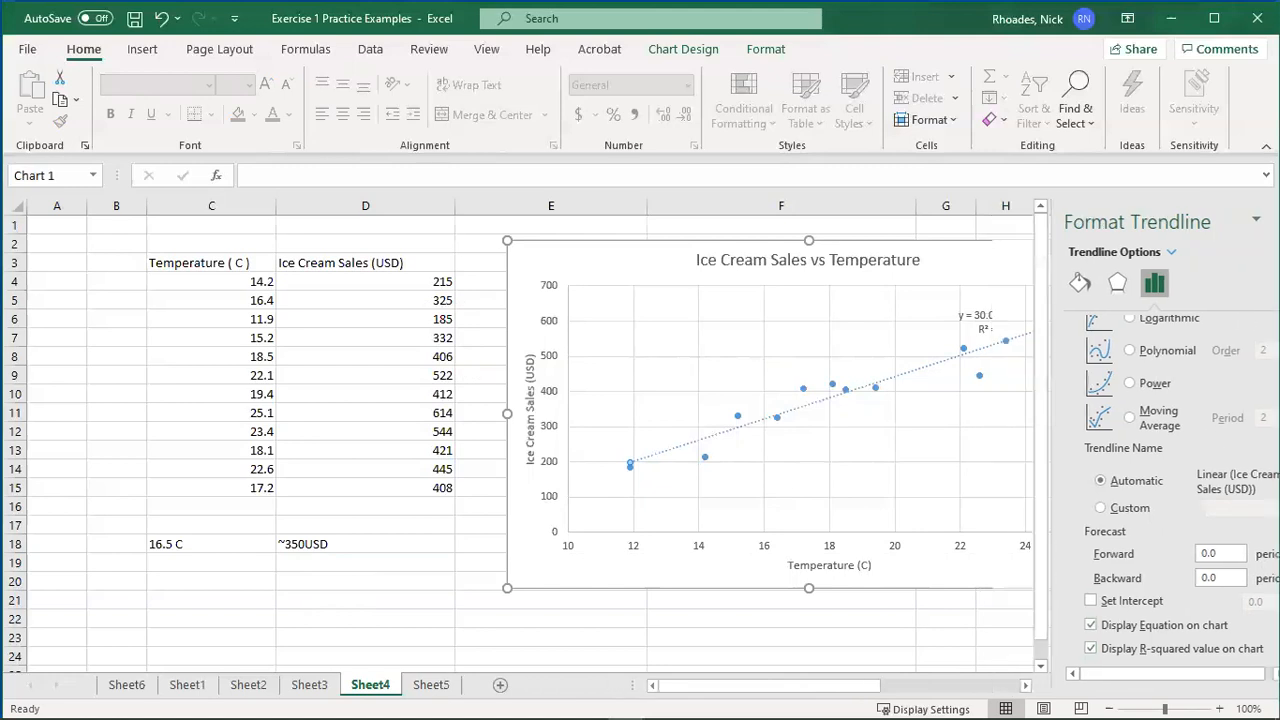
pyautogui.click(985, 328)
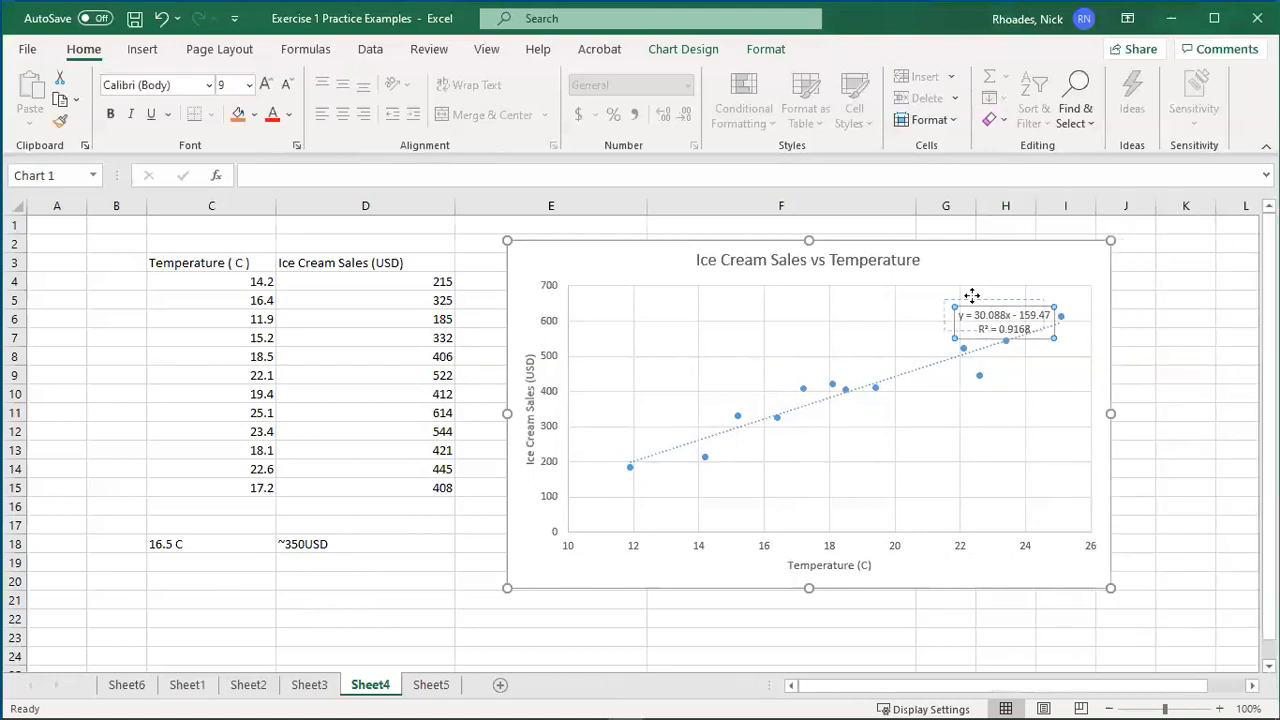
pyautogui.moveTo(971, 296); pyautogui.dragTo(928, 281)
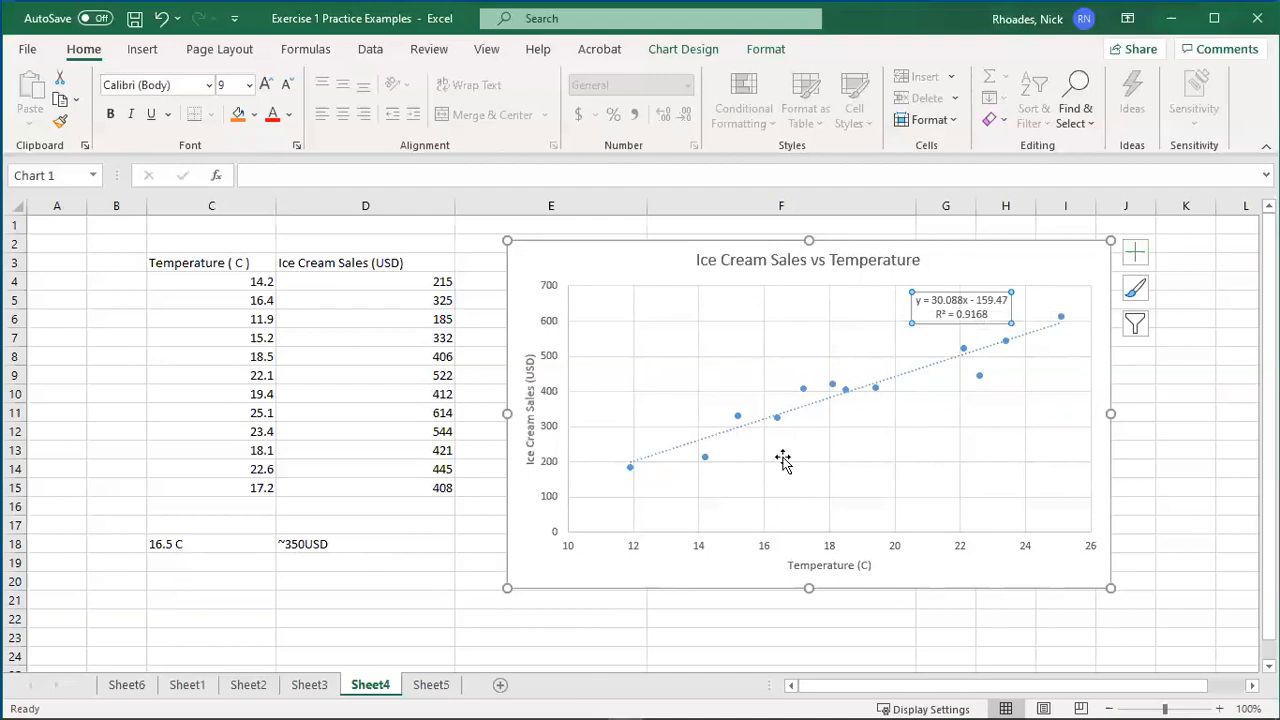
# Label cell C21 "y" for the trendline equation calculation at 16.5 C
pyautogui.click(178, 543)
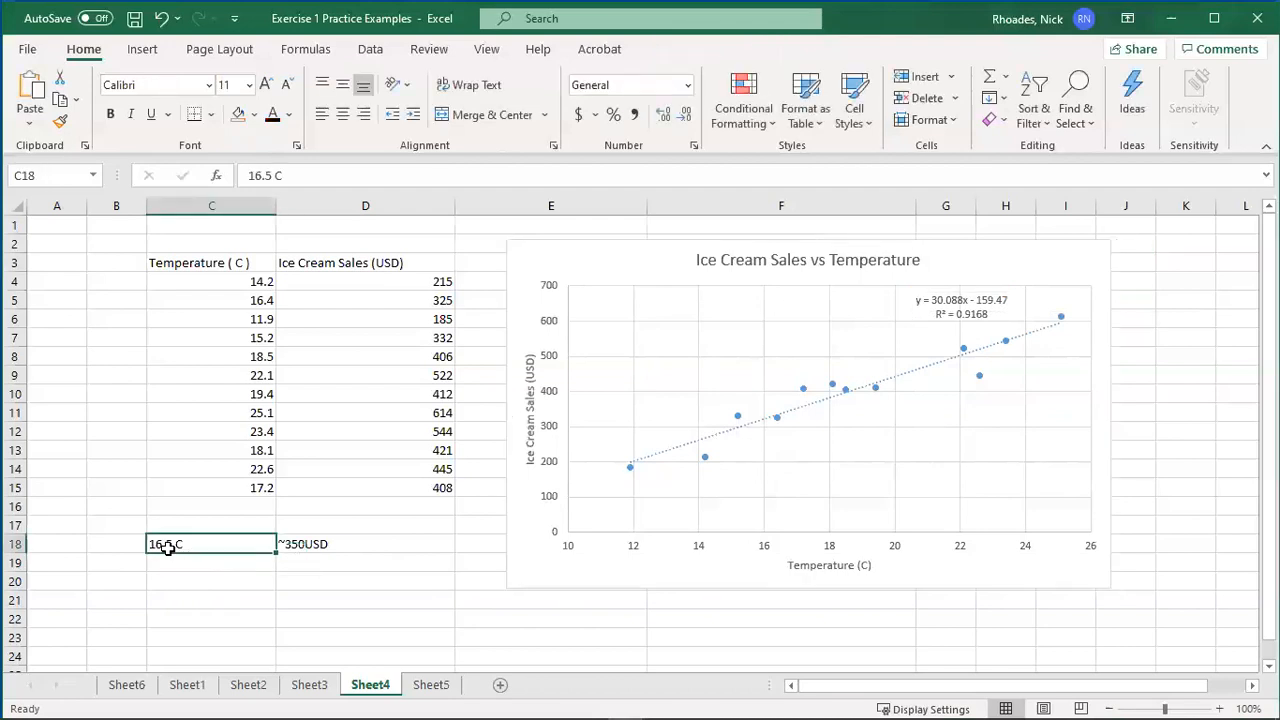
pyautogui.click(965, 303)
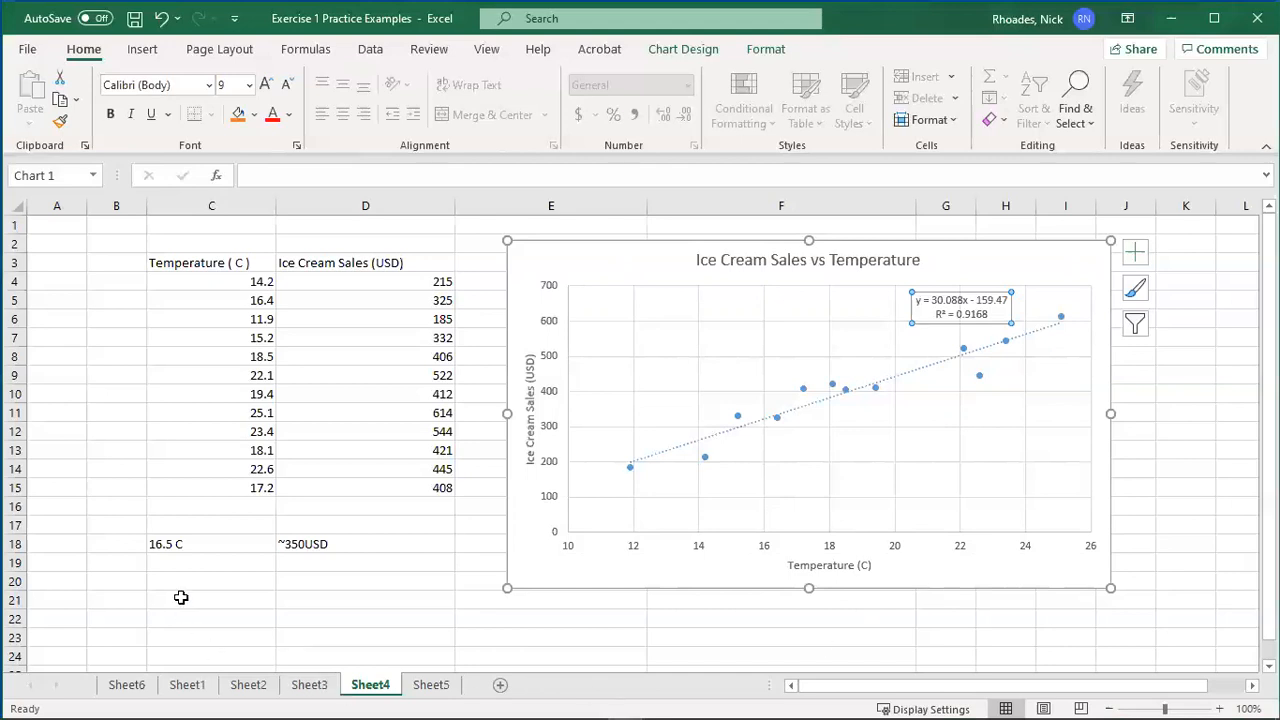
pyautogui.click(185, 599)
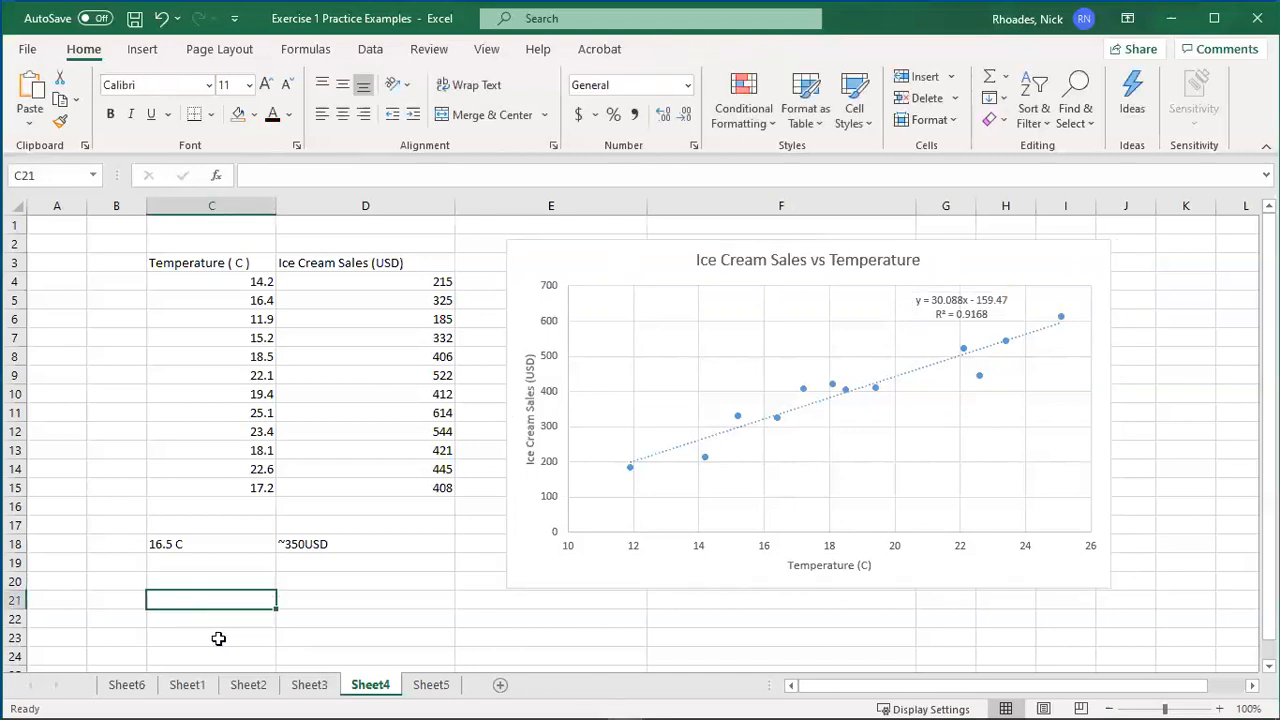
pyautogui.write('y')
pyautogui.press('Tab')
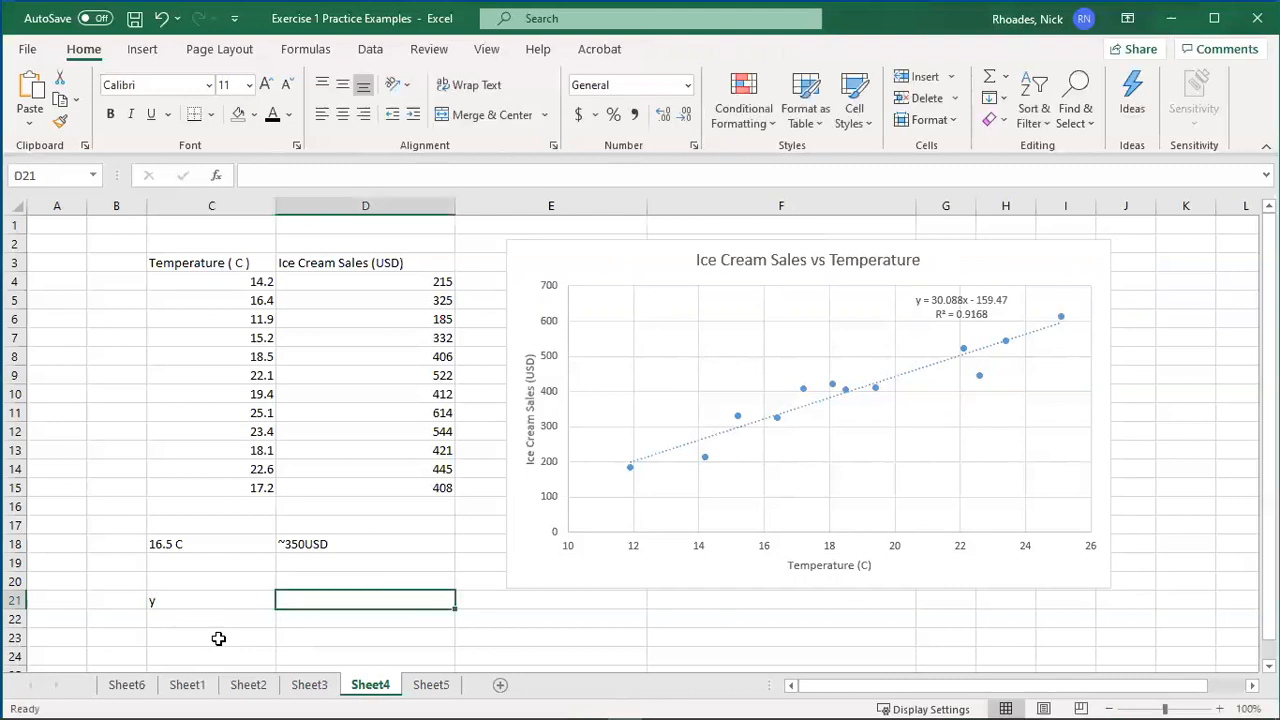
pyautogui.write('=')
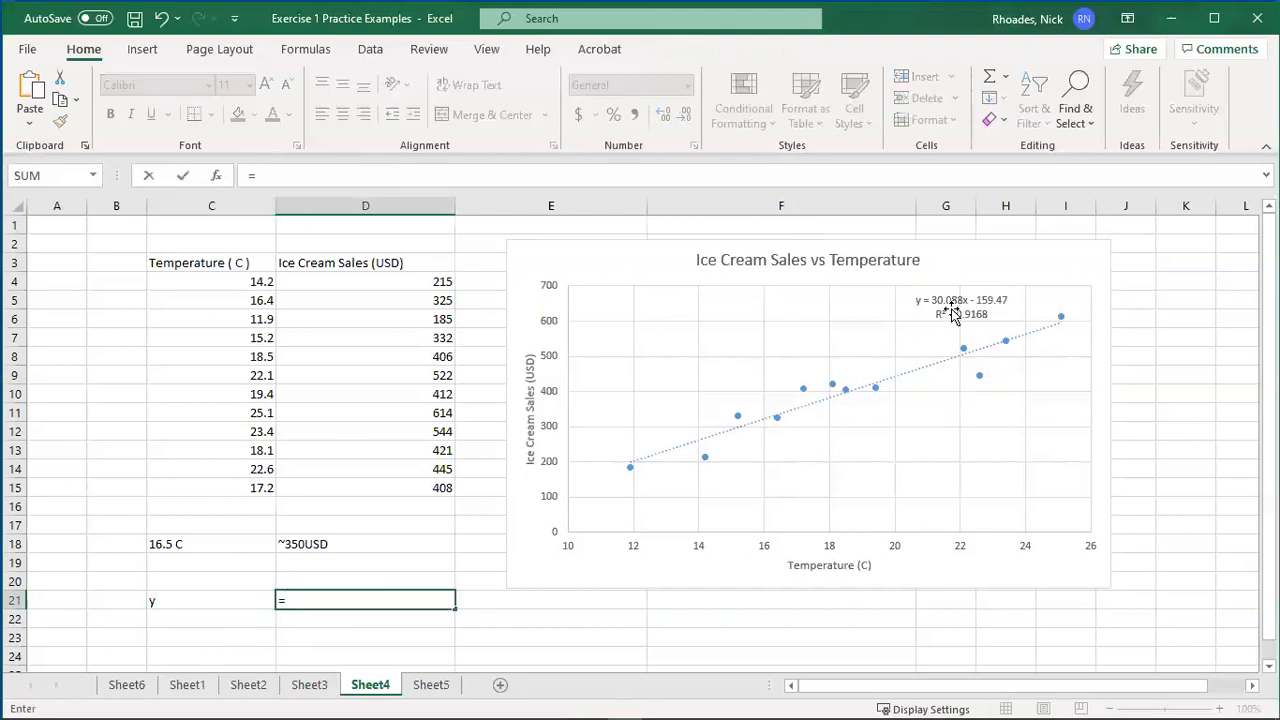
pyautogui.write('30.088')
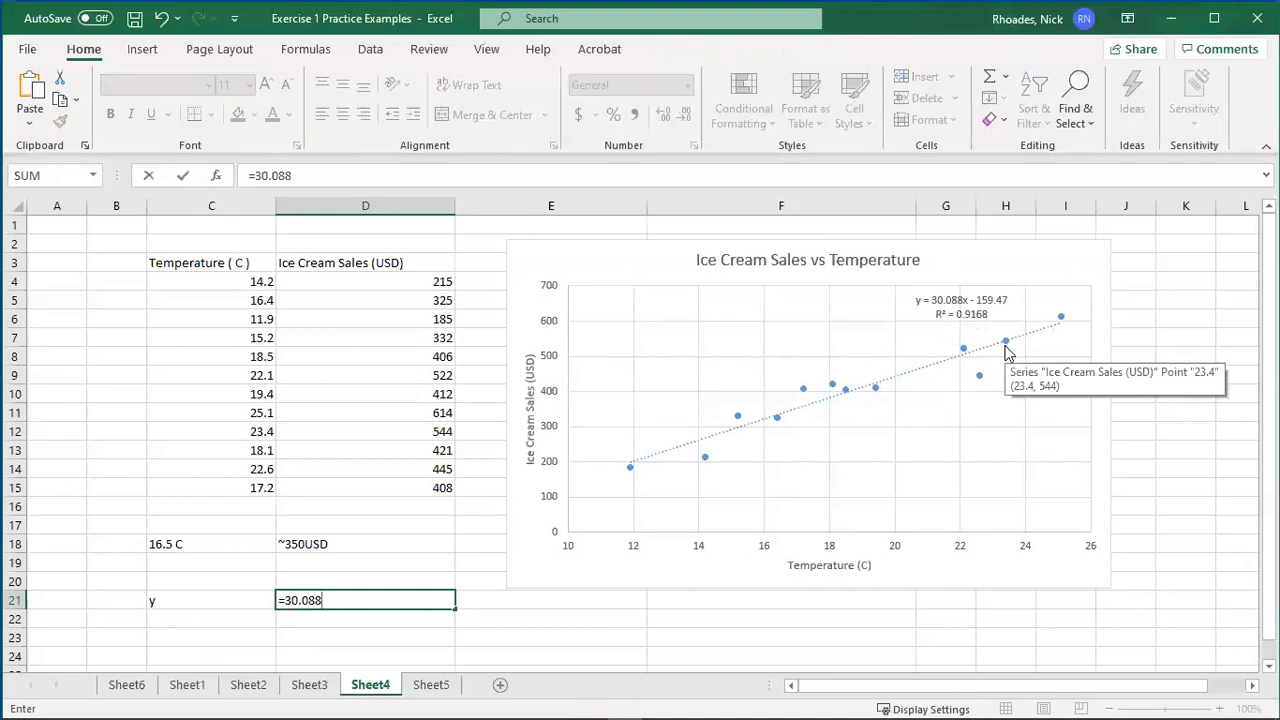
pyautogui.write('x')
pyautogui.press('BackSpace')
pyautogui.write('x 16.5')
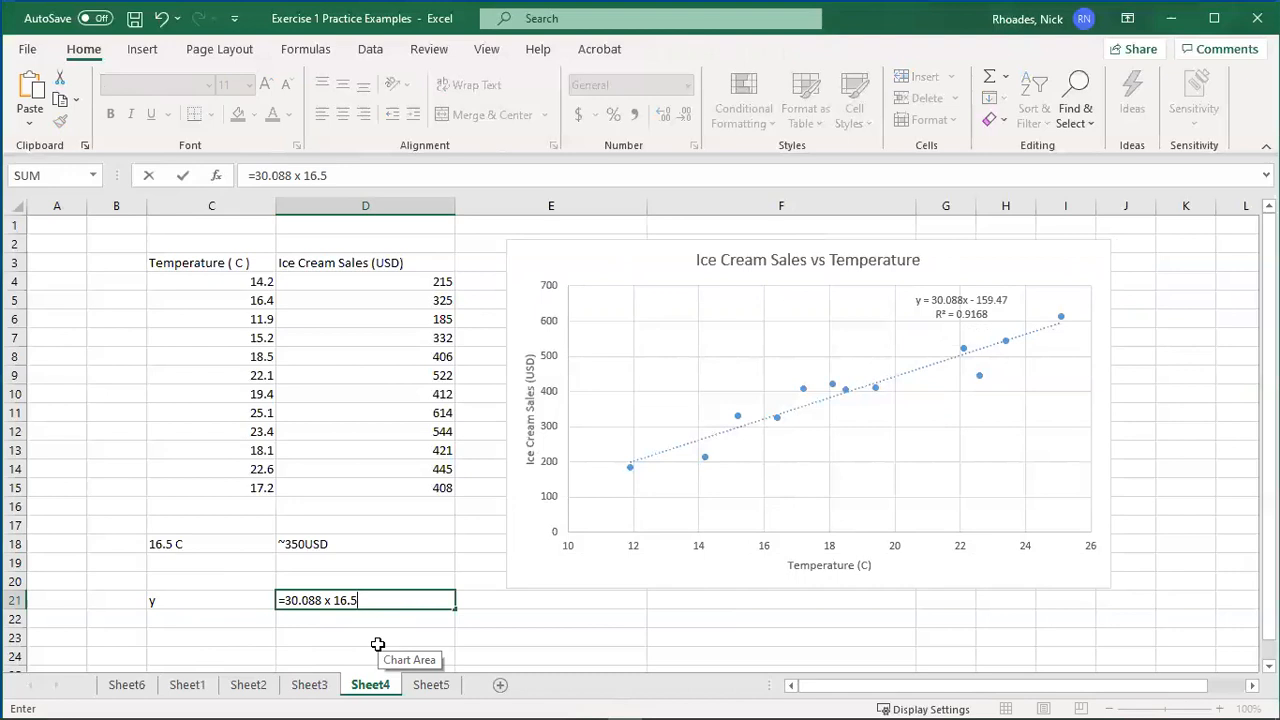
pyautogui.press('Return')
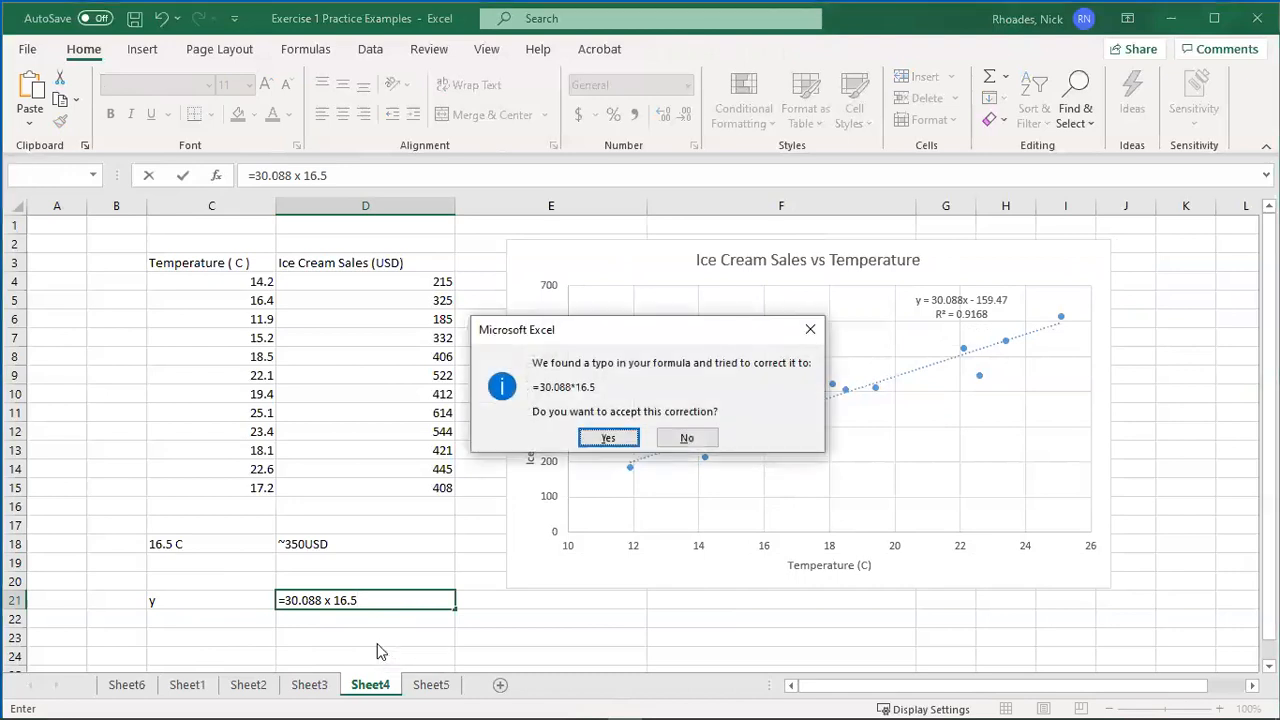
pyautogui.click(810, 330)
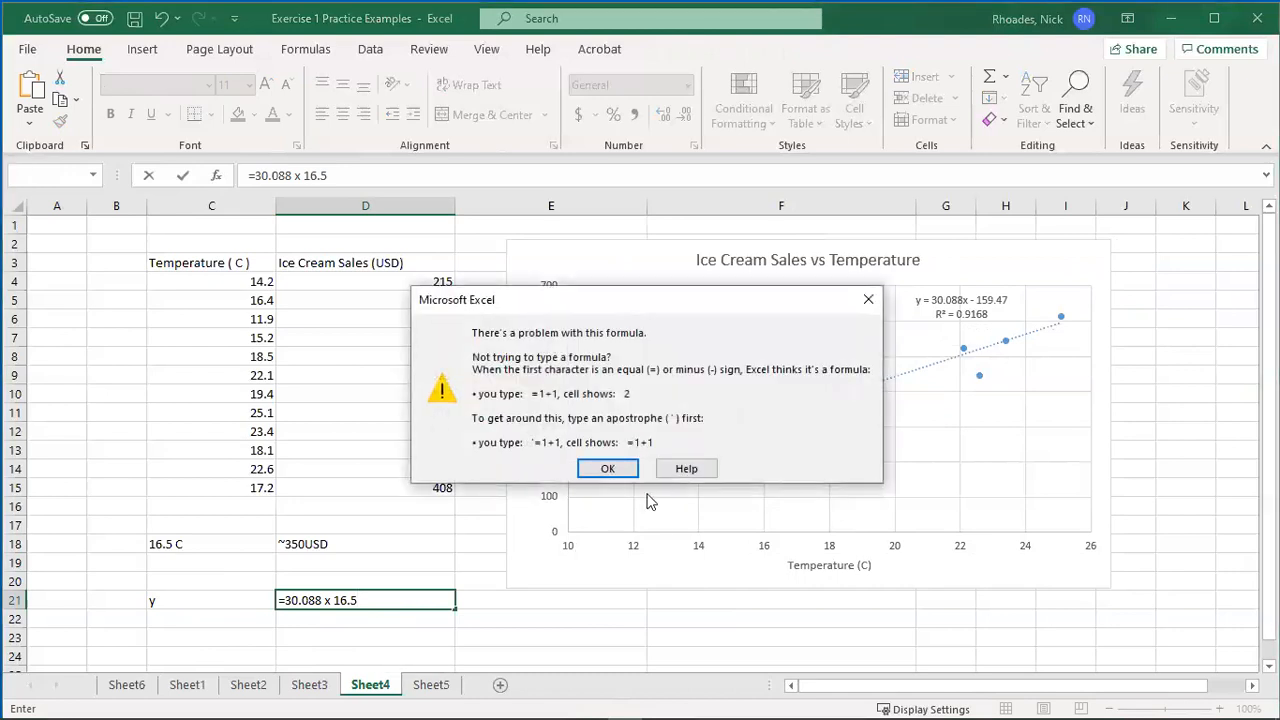
pyautogui.click(868, 299)
pyautogui.click(430, 634)
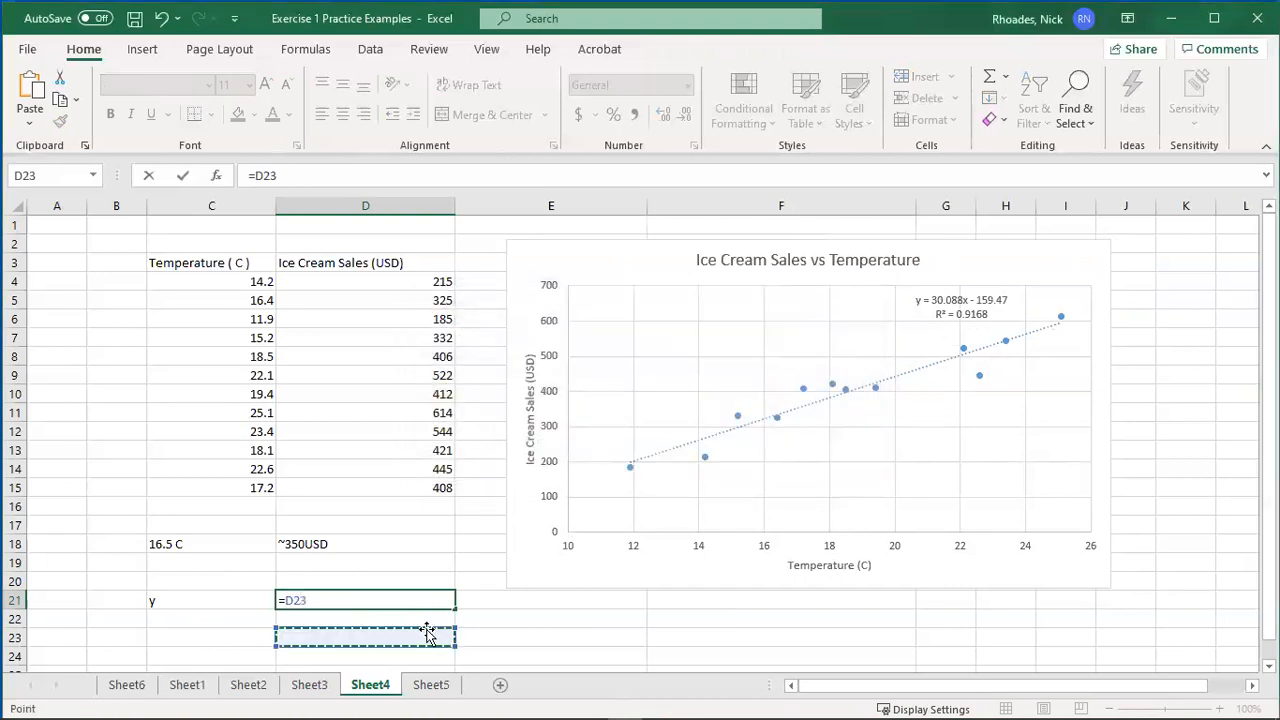
pyautogui.press('Escape')
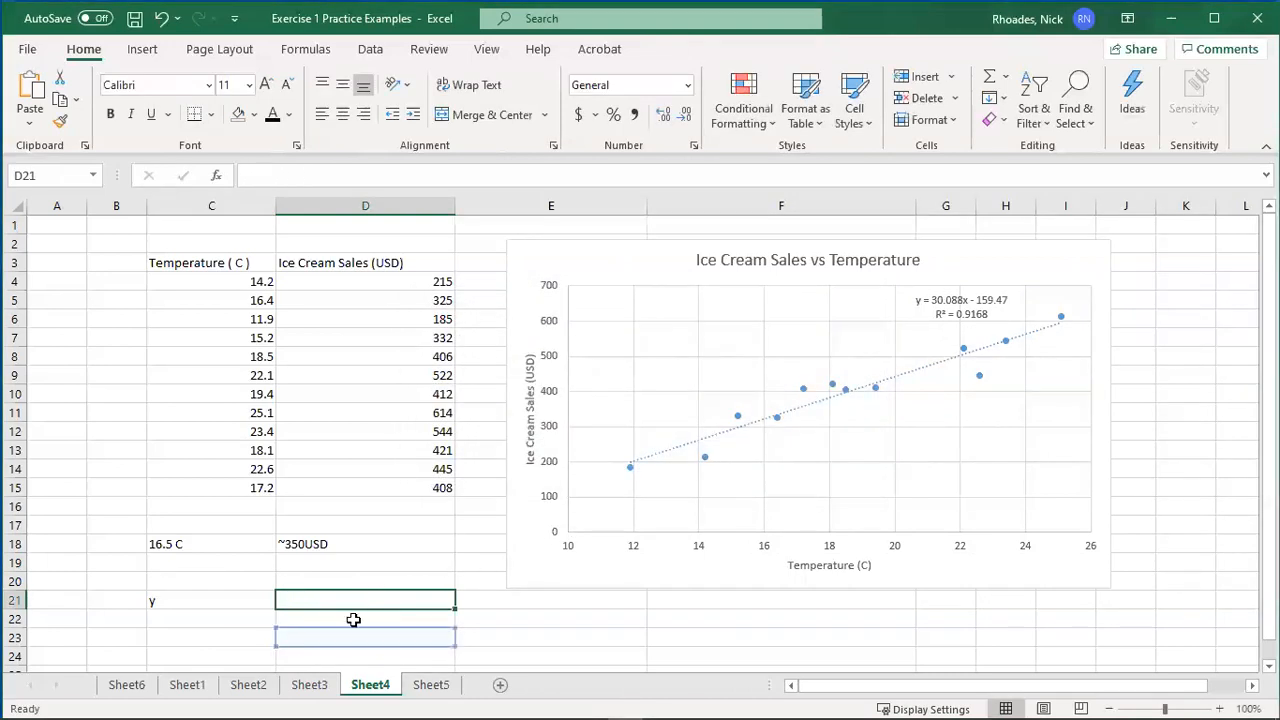
# Multiply the trendline slope by the temperature in cell D21 with the formula =30.088*16.5
pyautogui.click(329, 600)
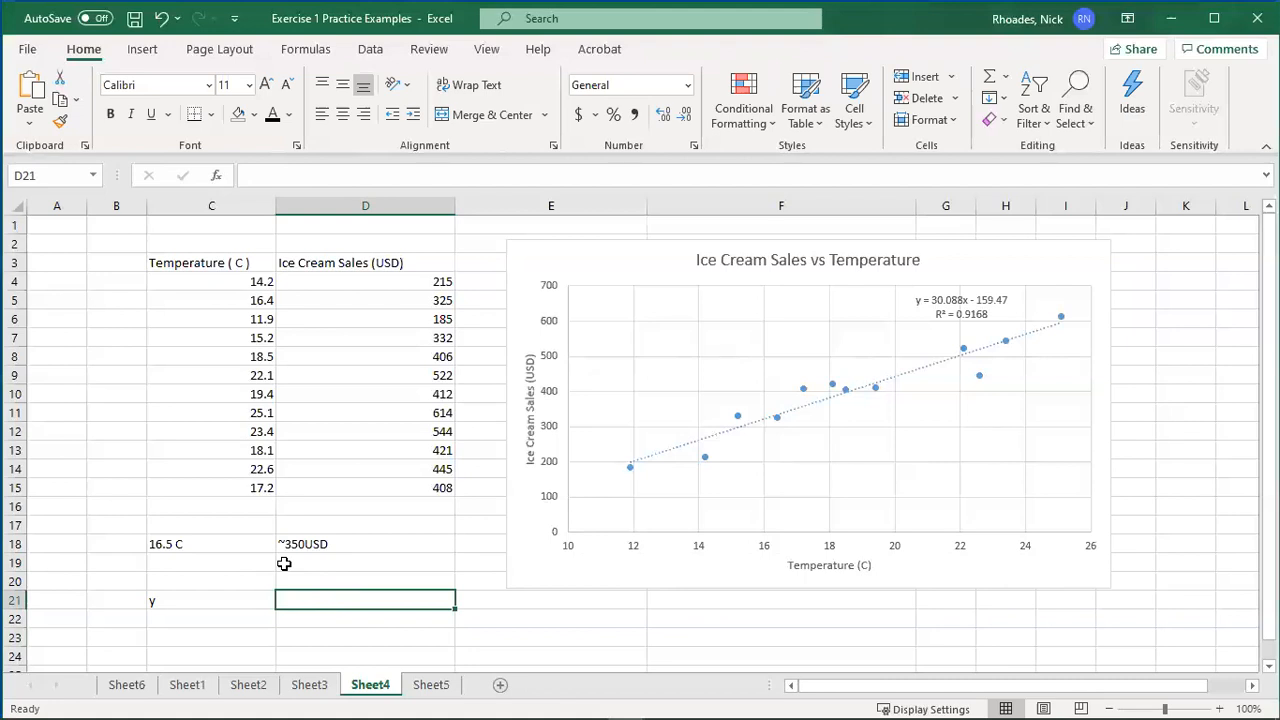
pyautogui.write('=')
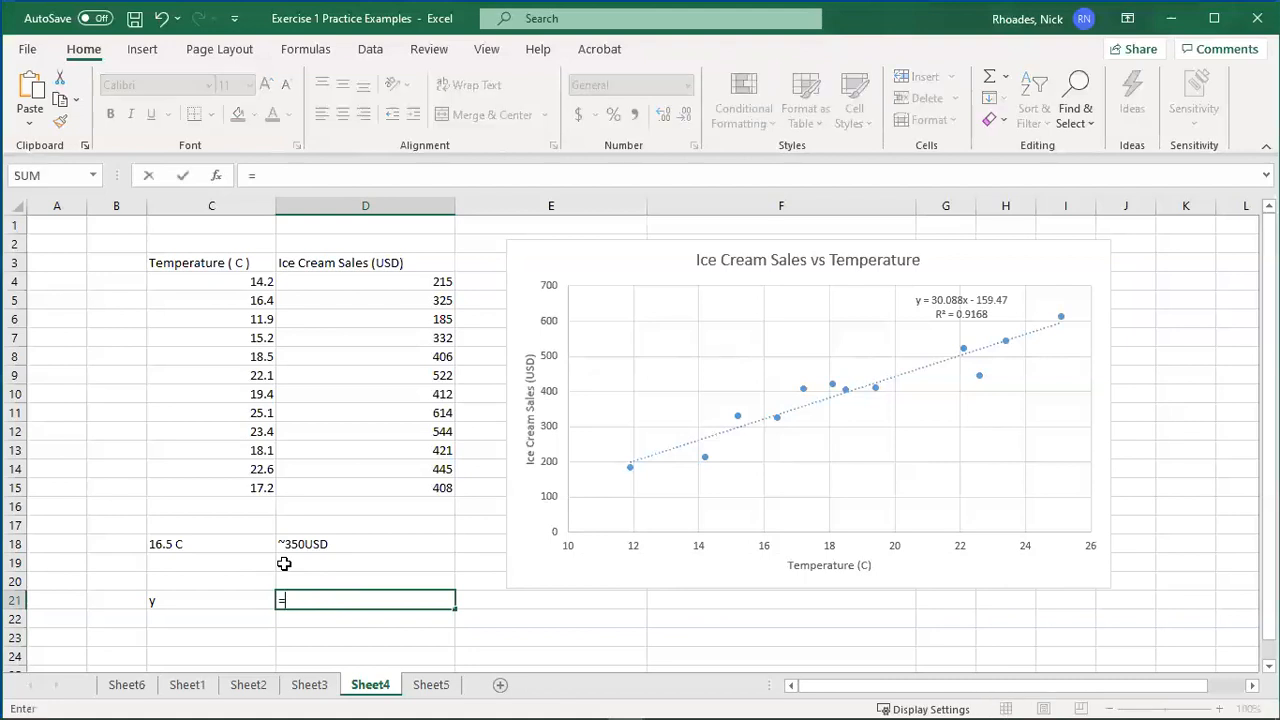
pyautogui.write('30.088*16.5')
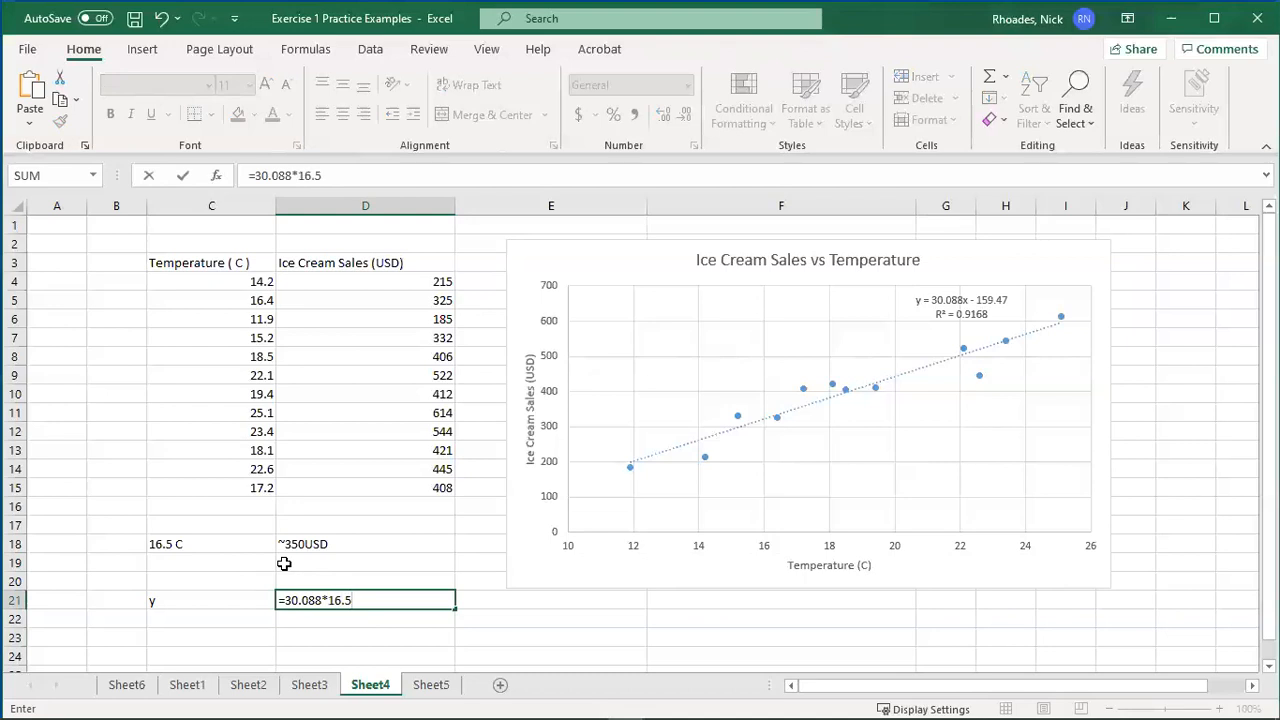
pyautogui.press('Return')
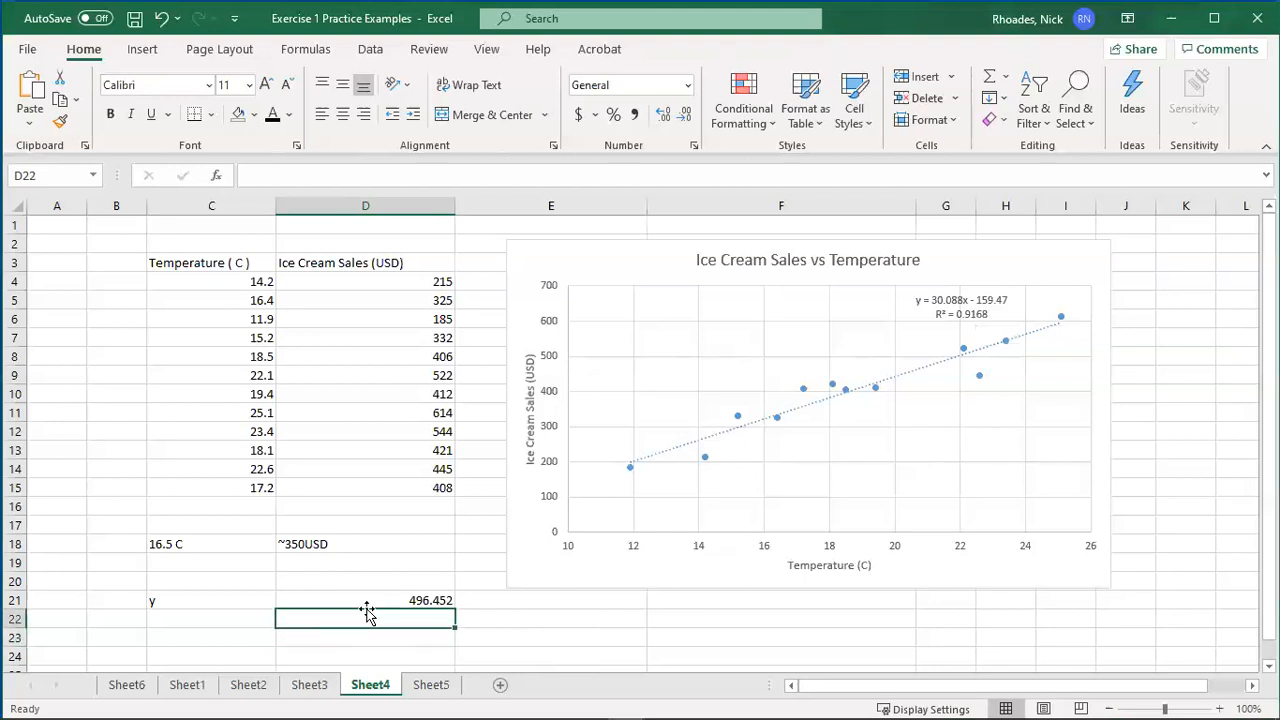
# Subtract the trendline's intercept constant from the product in cell D22 with the formula =D21-159.47
pyautogui.write('=')
pyautogui.click(402, 601)
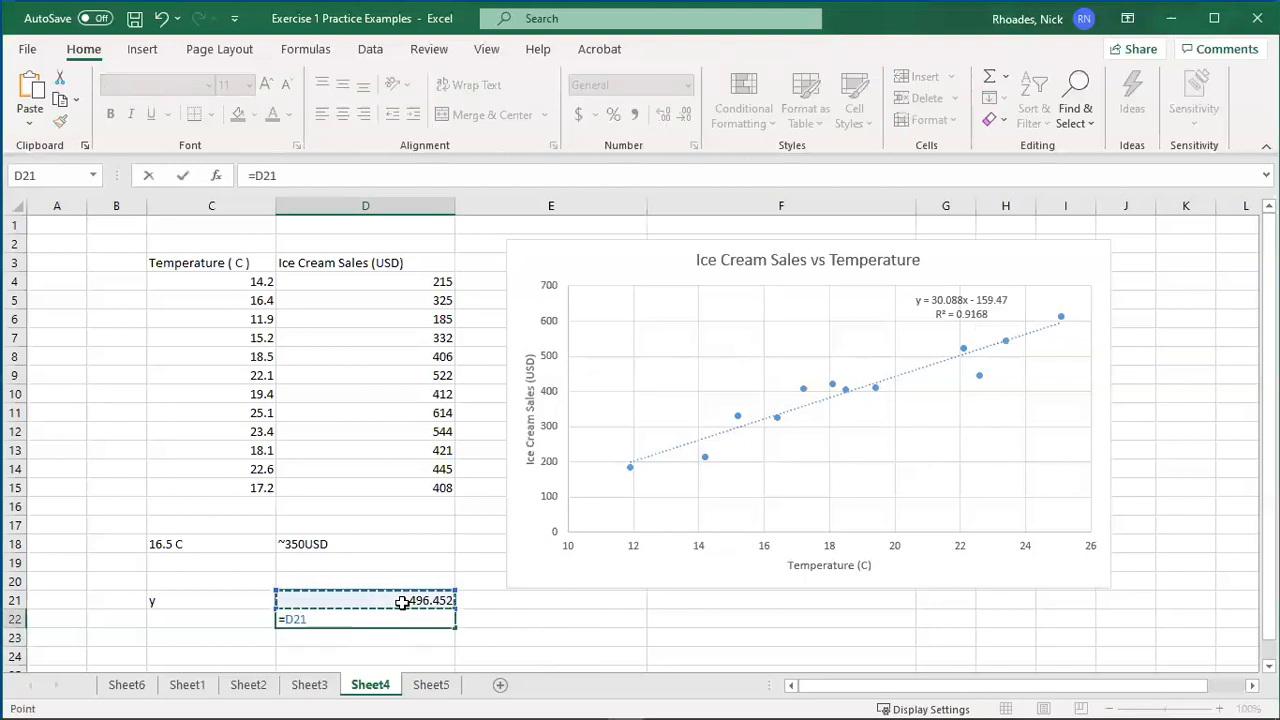
pyautogui.write('-159.47')
pyautogui.press('Return')
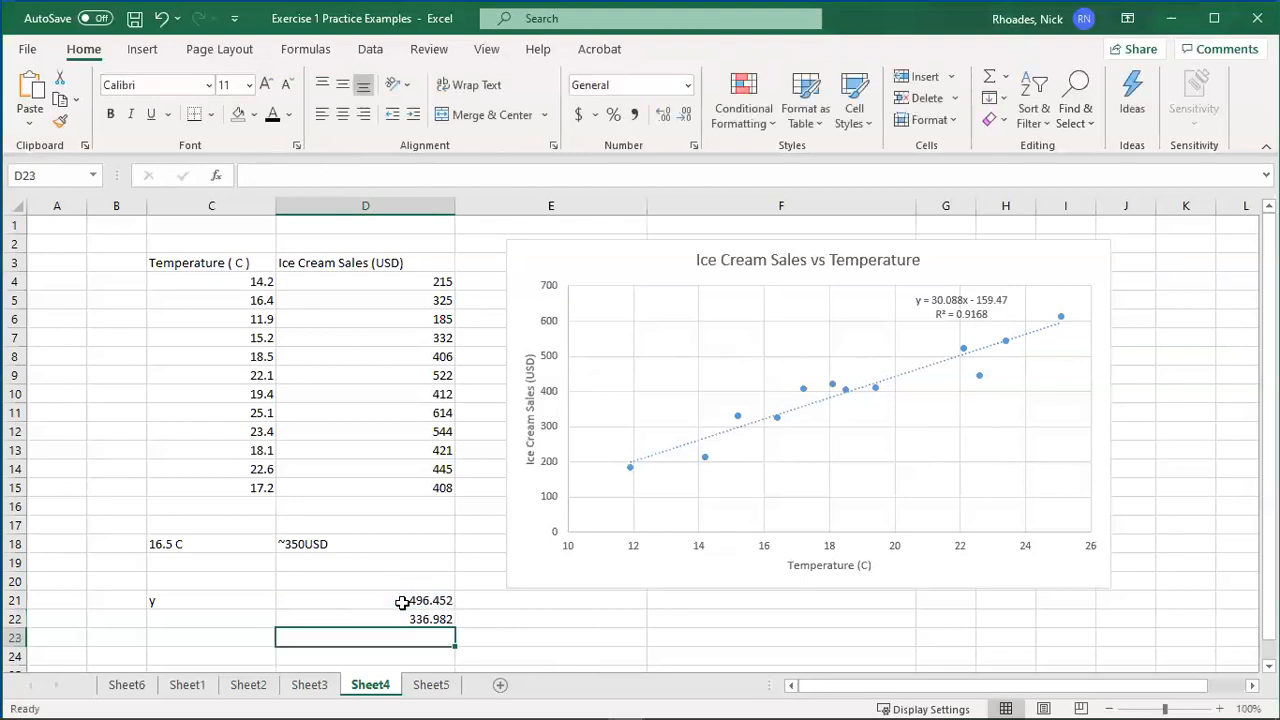
# Compare the calculated sales in D22 with the estimate in D18, and move the trendline equation label out of the plot area beside the chart title
pyautogui.click(368, 615)
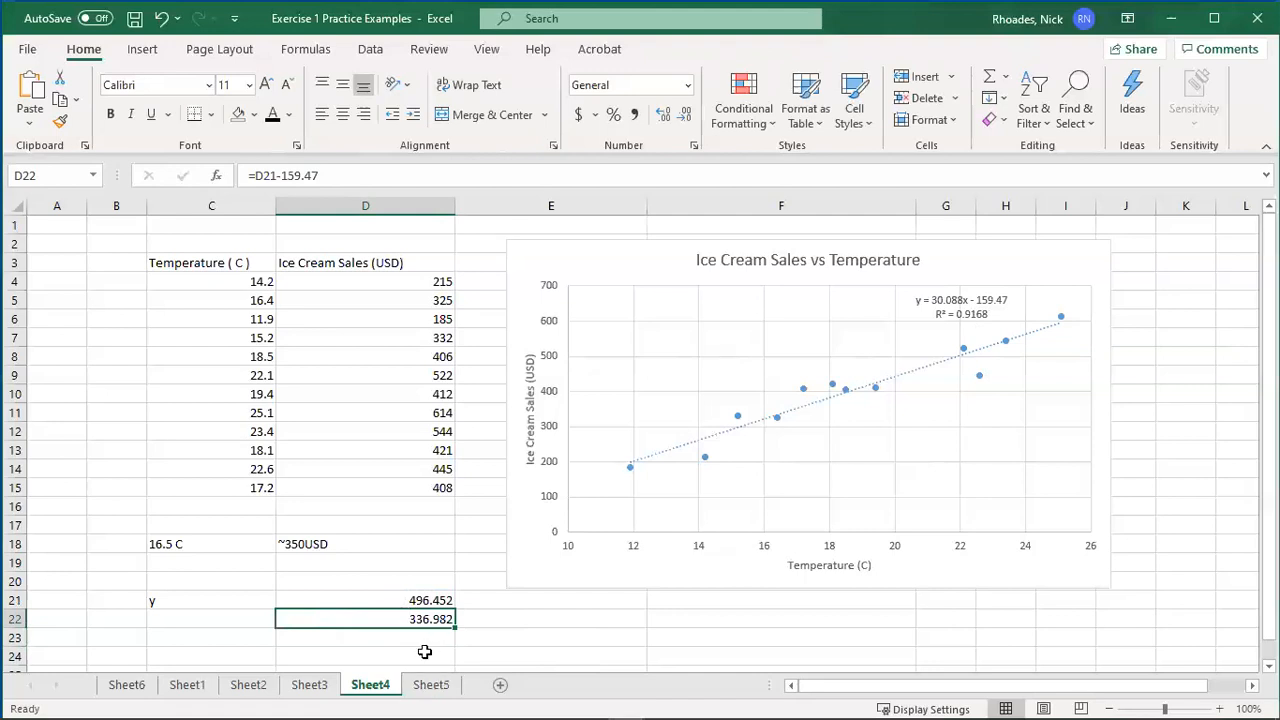
pyautogui.click(310, 549)
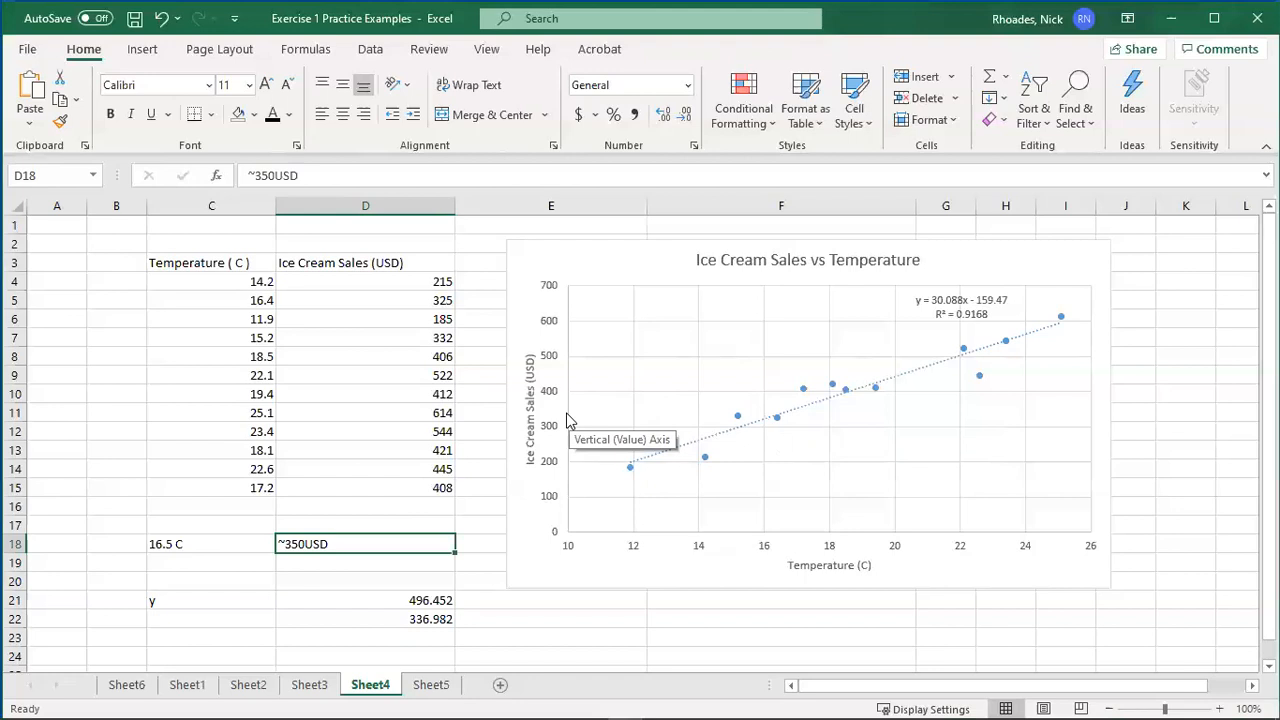
pyautogui.click(388, 613)
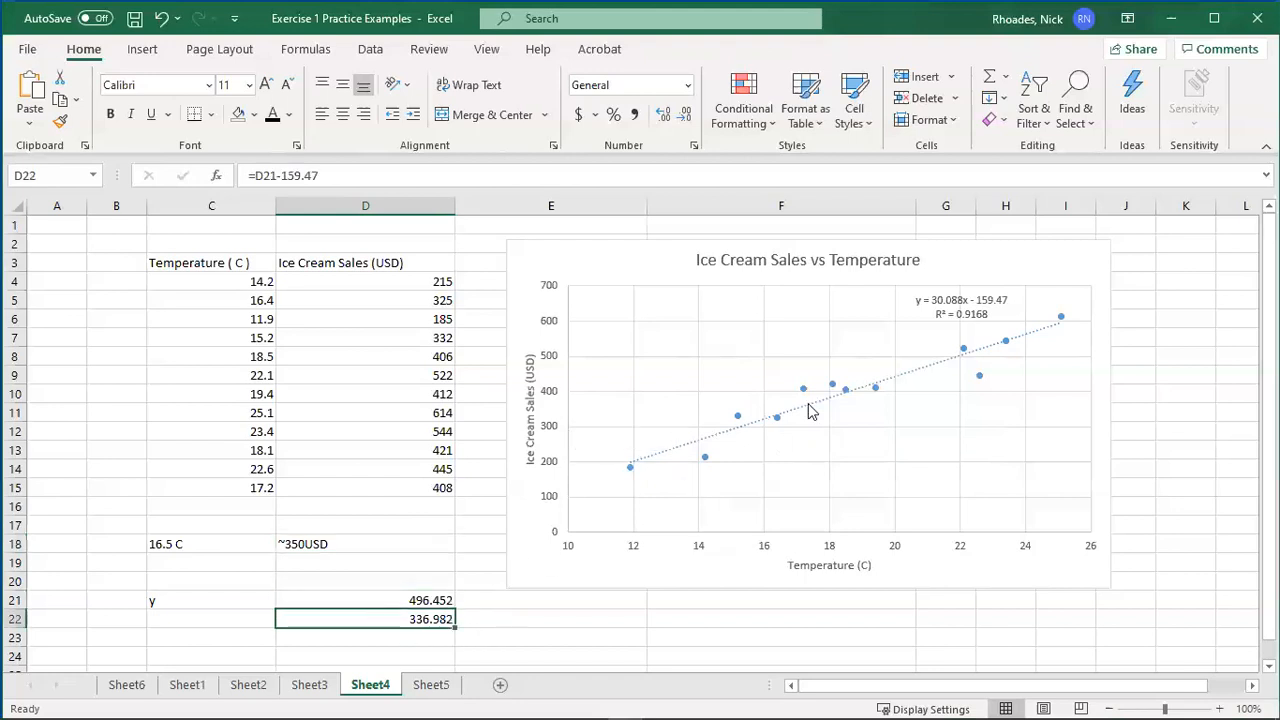
pyautogui.click(992, 308)
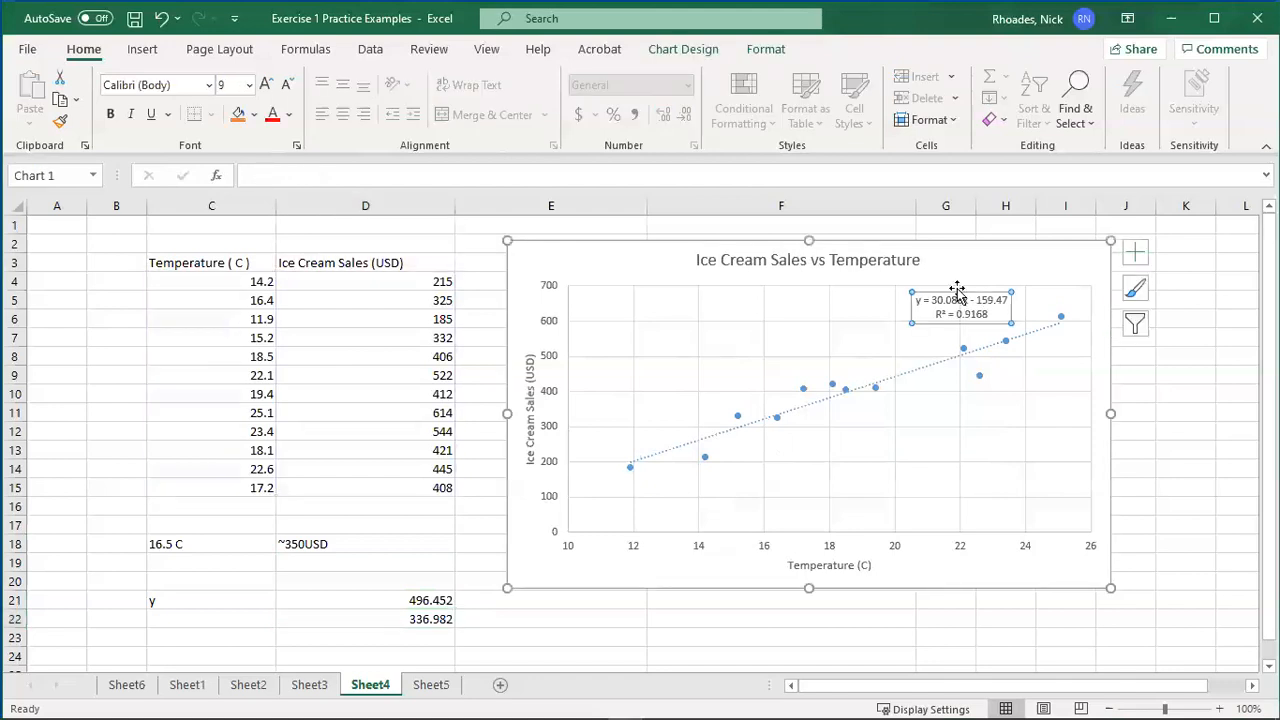
pyautogui.moveTo(966, 290); pyautogui.dragTo(1001, 246)
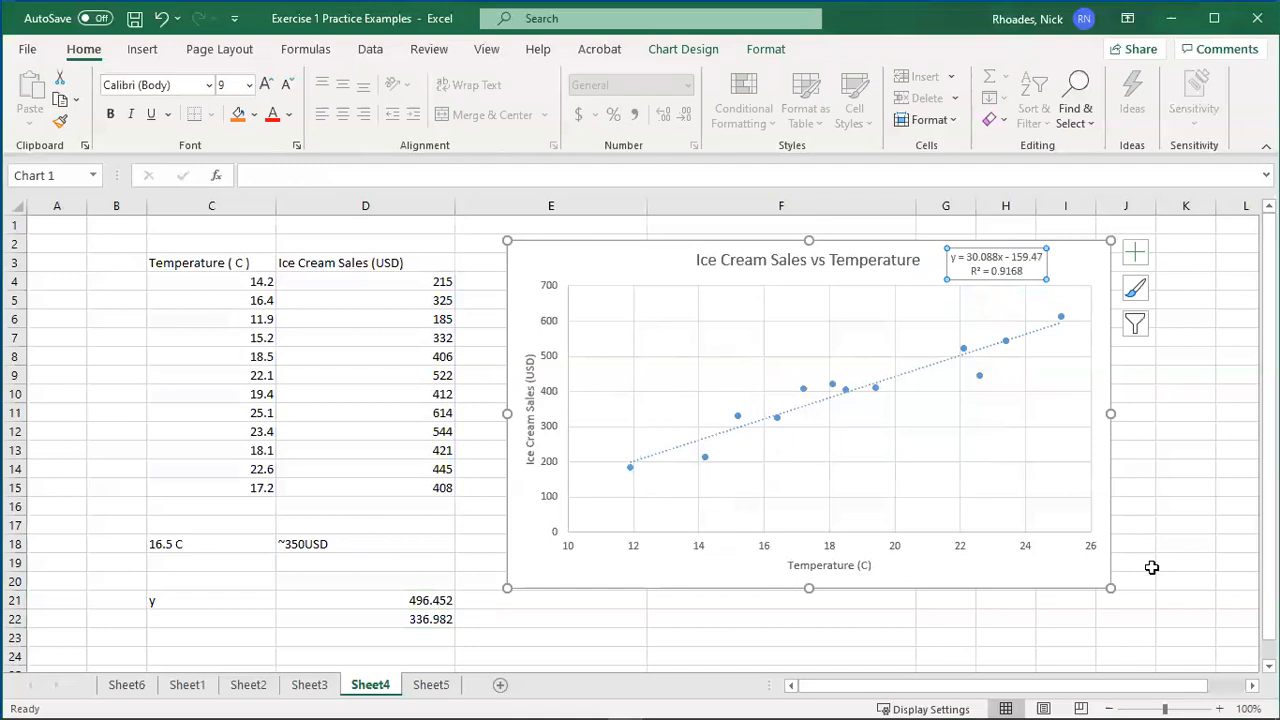